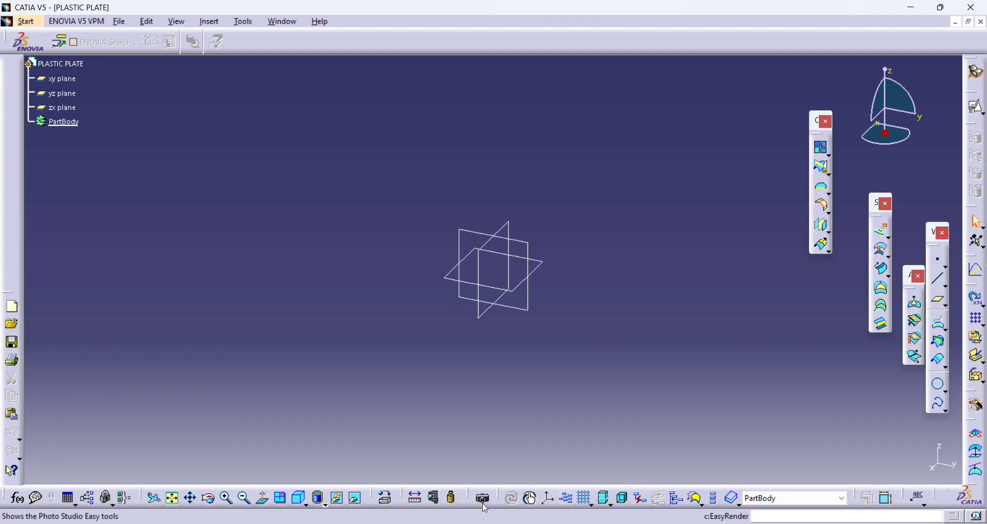
- Create a point at the origin and place a standard axis system on that point
{"action": "left_click", "coordinate": [945, 255]}
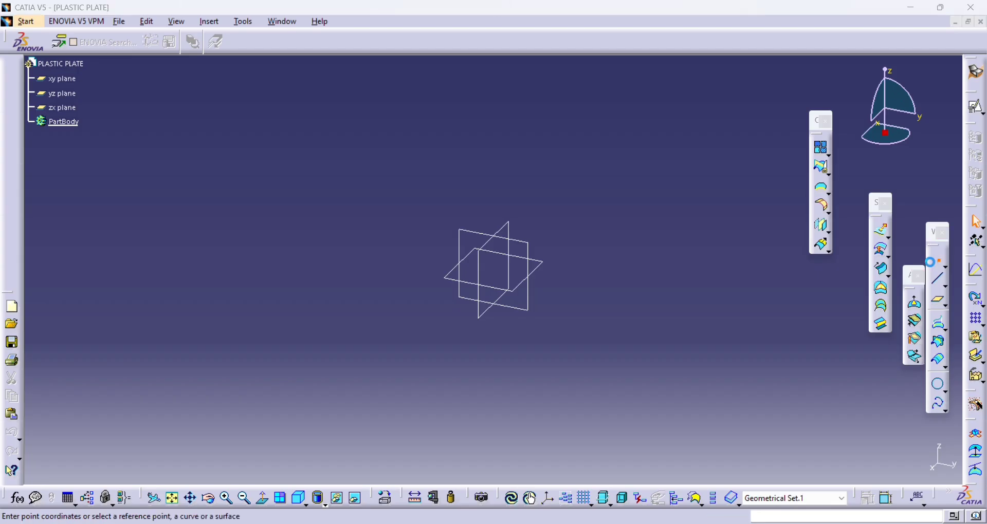
{"action": "left_click", "coordinate": [839, 456]}
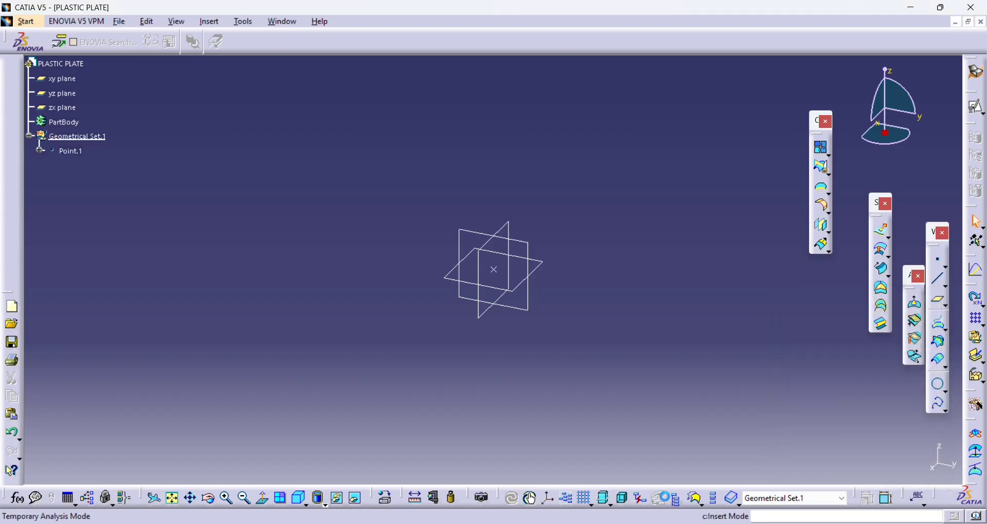
{"action": "left_click", "coordinate": [549, 499]}
{"action": "left_click", "coordinate": [495, 270]}
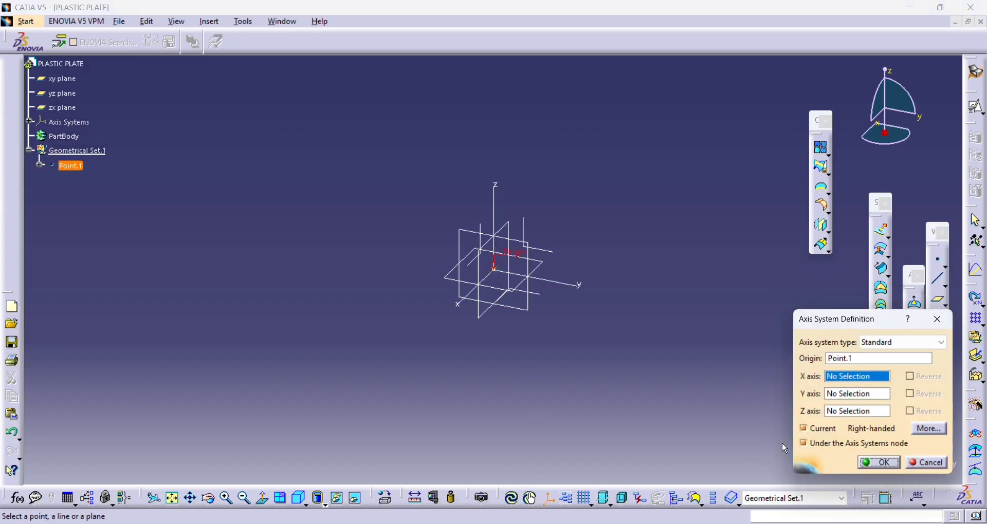
{"action": "left_click", "coordinate": [878, 464]}
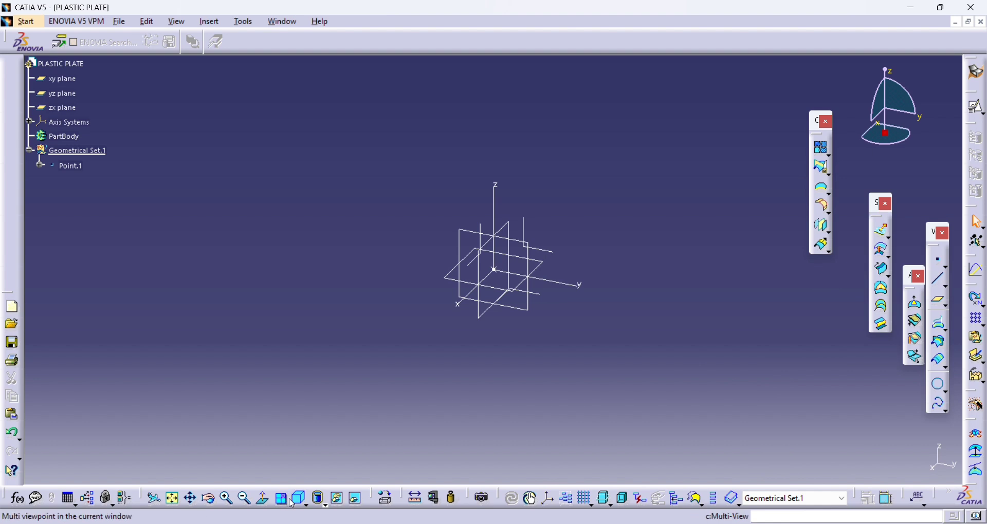
- Hide the zx, yz and xy reference planes
{"action": "right_click", "coordinate": [66, 105]}
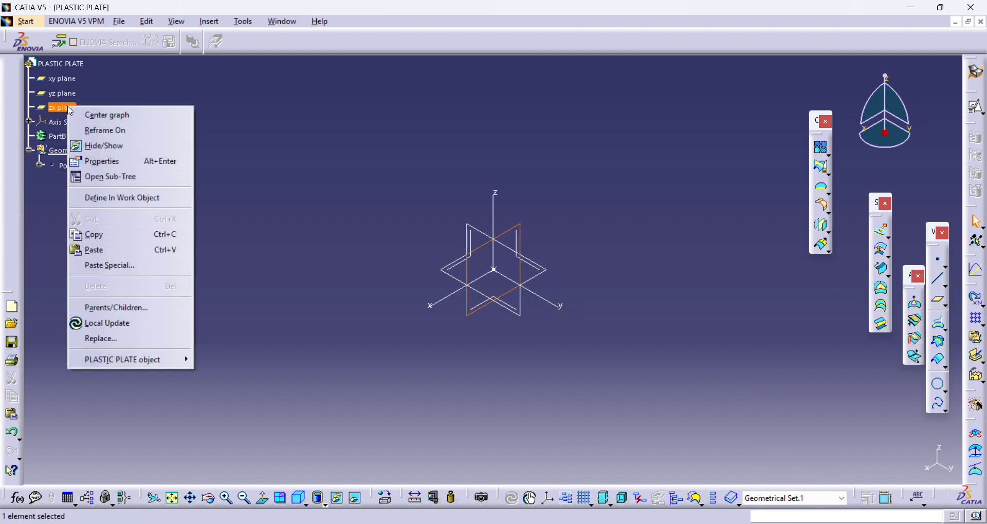
{"action": "left_click", "coordinate": [85, 146]}
{"action": "right_click", "coordinate": [63, 89]}
{"action": "left_click", "coordinate": [82, 128]}
{"action": "right_click", "coordinate": [64, 77]}
{"action": "left_click", "coordinate": [81, 116]}
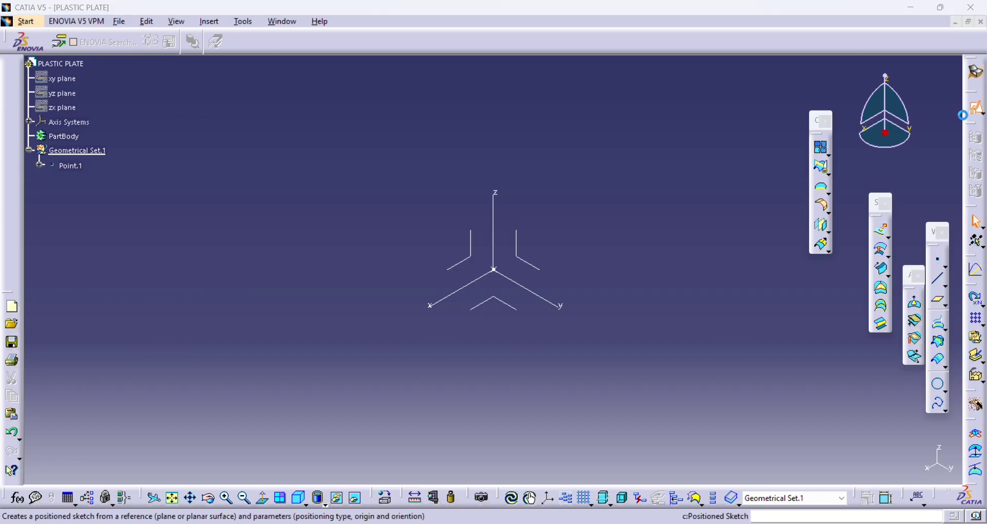
- Start a positioned sketch on the YZ plane of the axis system
{"action": "left_click", "coordinate": [976, 108]}
{"action": "left_click", "coordinate": [545, 270]}
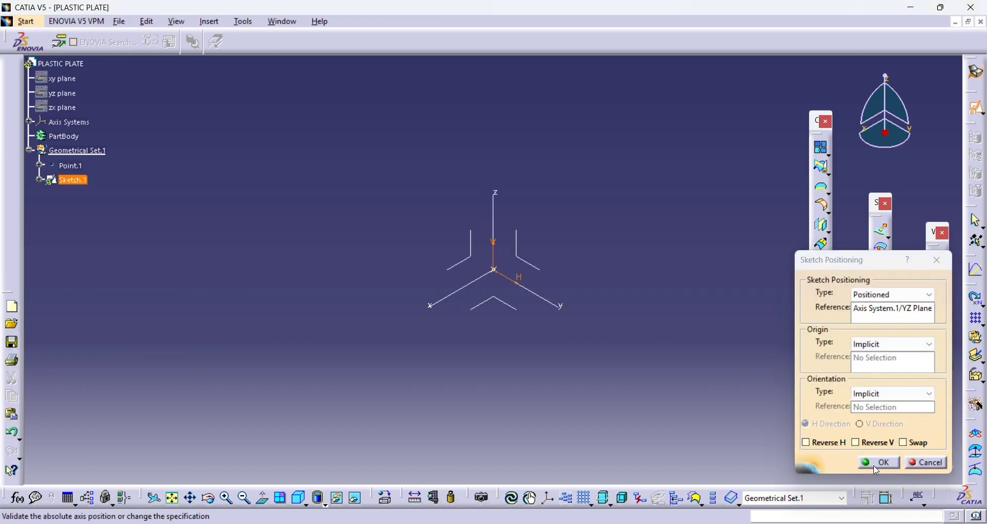
{"action": "left_click", "coordinate": [874, 466]}
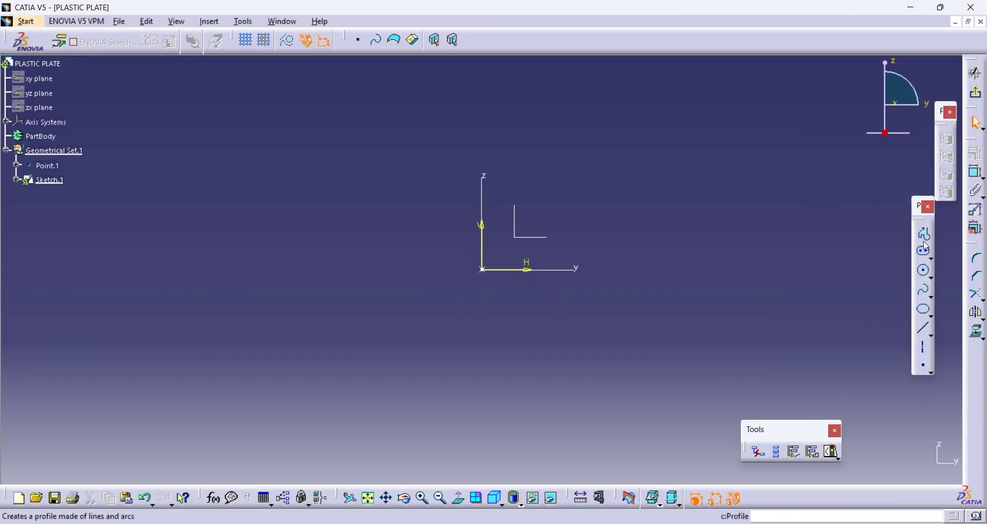
- Sketch a profile with a horizontal line about 97 mm long across the origin, followed by a downward-sloping line about 43 mm long
{"action": "left_click", "coordinate": [926, 242]}
{"action": "left_click", "coordinate": [419, 270]}
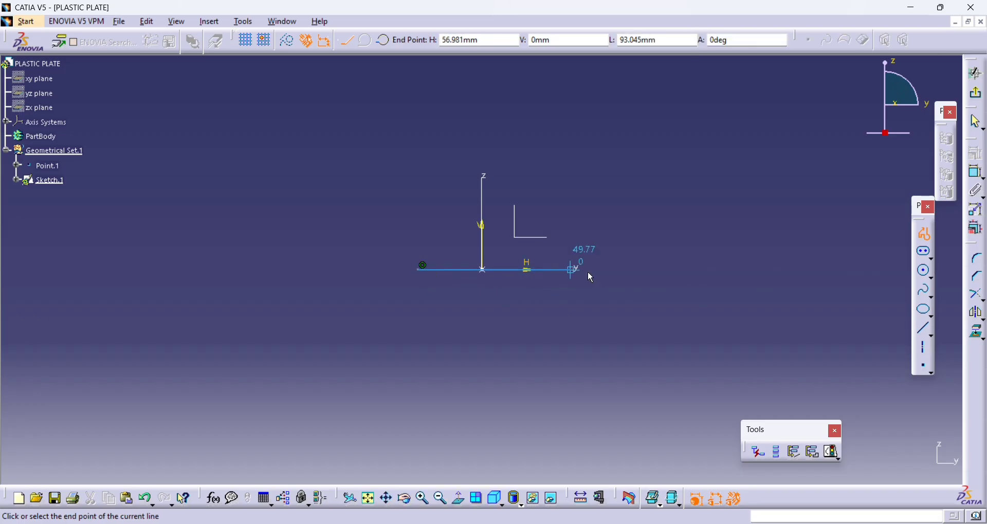
{"action": "left_click", "coordinate": [643, 326]}
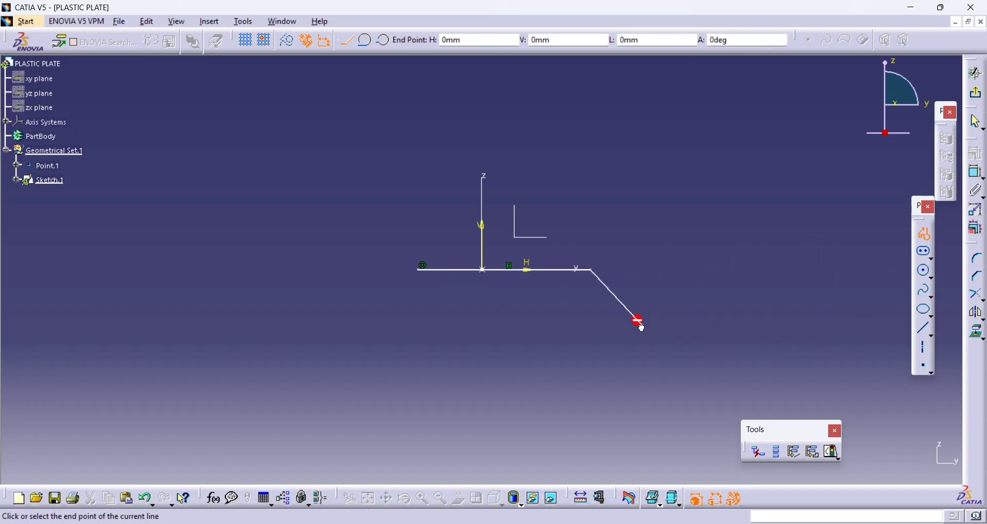
{"action": "key", "text": "Escape"}
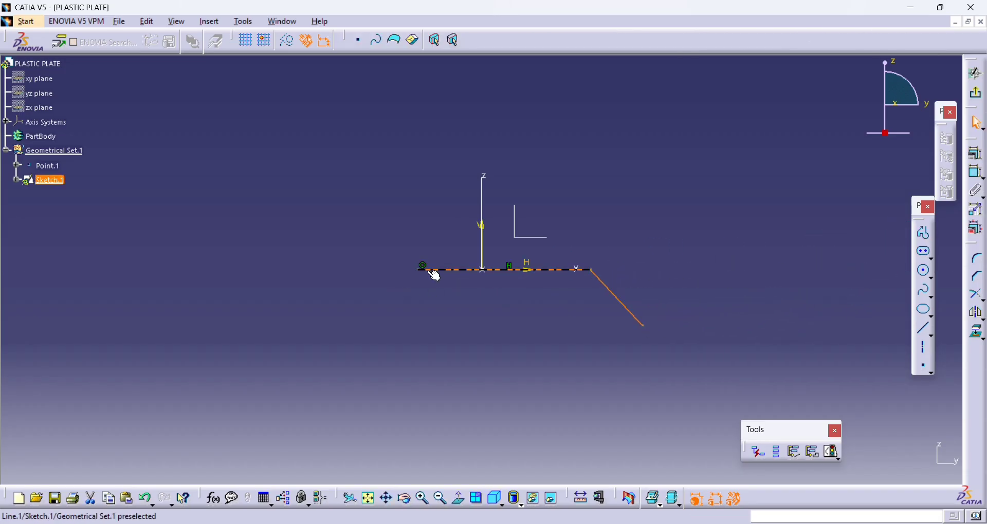
- Constrain the angle between the horizontal line's extension and the downward-sloping line to 60°
{"action": "left_click", "coordinate": [977, 172]}
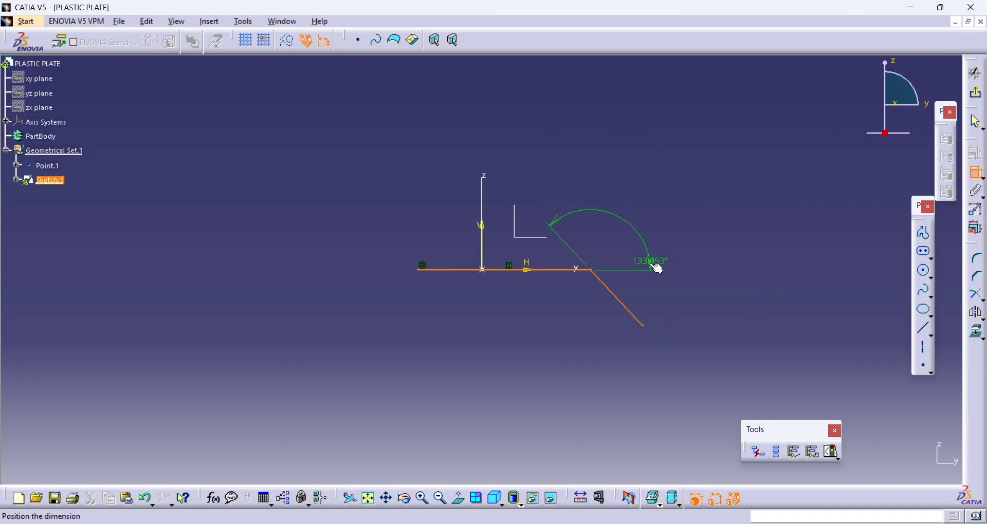
{"action": "left_click", "coordinate": [697, 301]}
{"action": "double_click", "coordinate": [697, 301]}
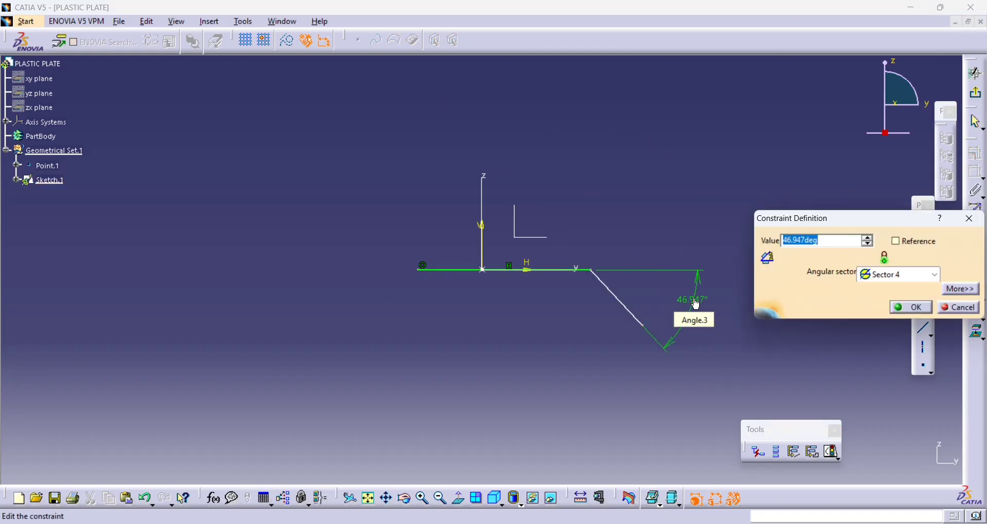
{"action": "type", "text": "60"}
{"action": "key", "text": "Return"}
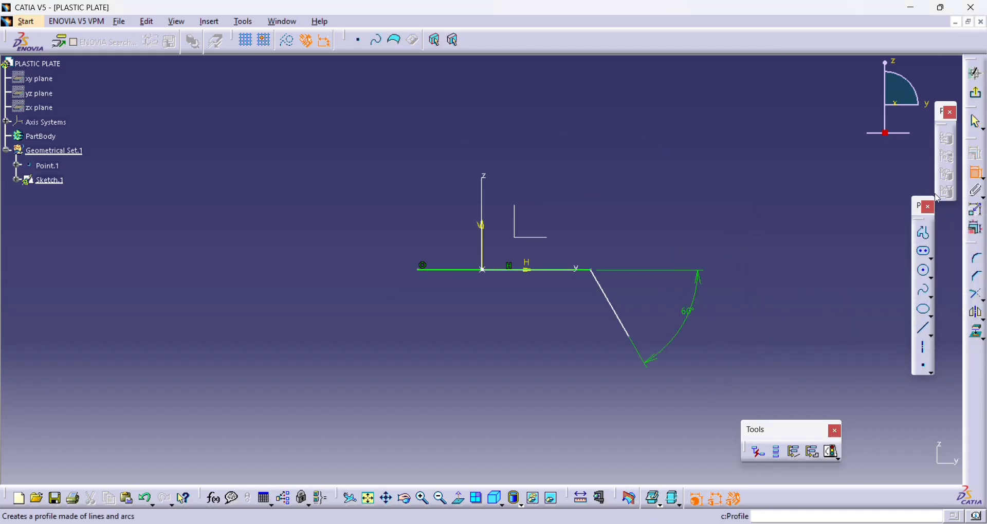
- Dimension the horizontal line's length and set it to 50 mm
{"action": "left_click", "coordinate": [588, 271]}
{"action": "right_click", "coordinate": [596, 186]}
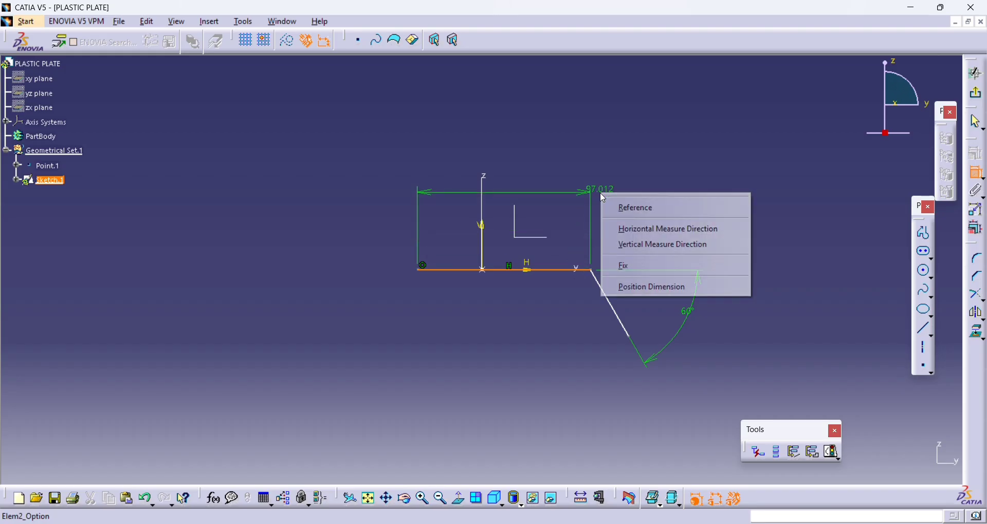
{"action": "left_click", "coordinate": [595, 184]}
{"action": "double_click", "coordinate": [598, 185]}
{"action": "type", "text": "50"}
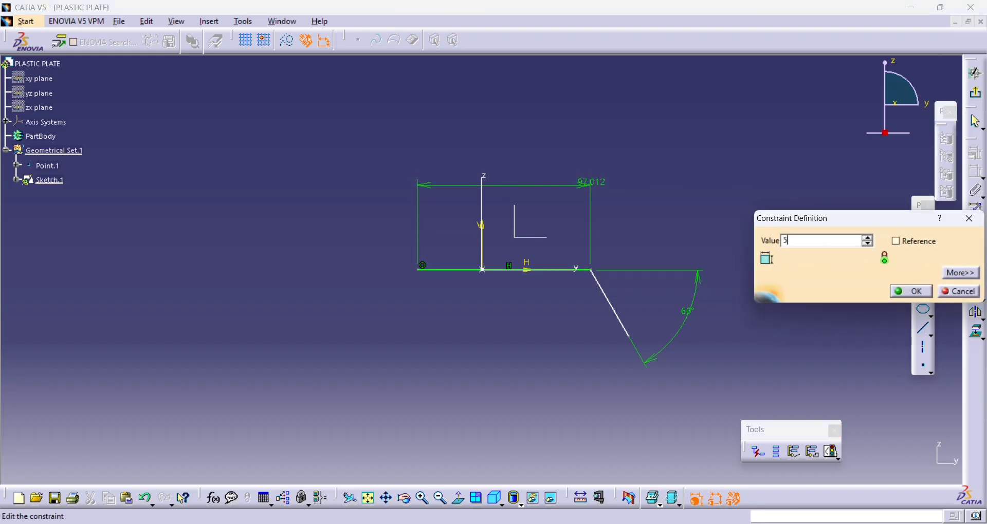
{"action": "key", "text": "Return"}
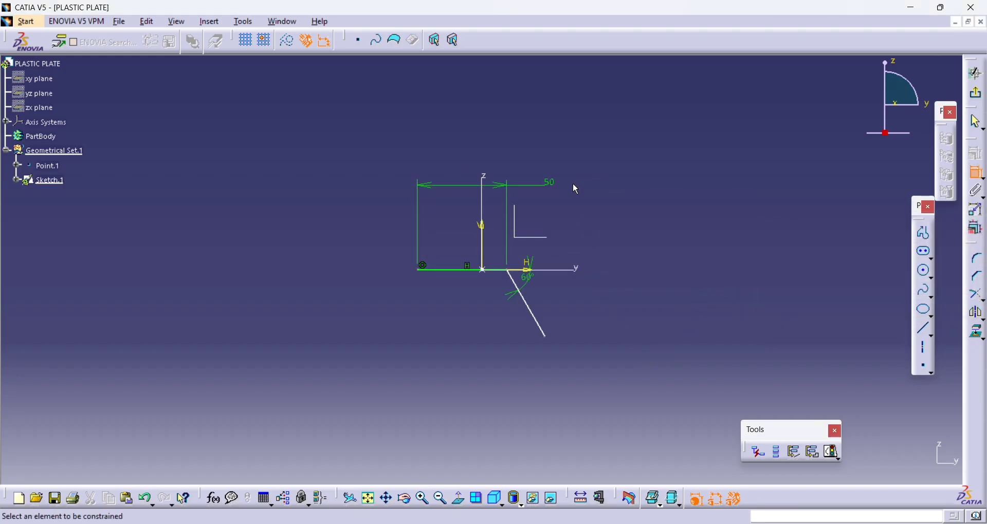
- Dimension the distance from the horizontal line's right end to the vertical axis and set it to 25 mm
{"action": "left_click", "coordinate": [508, 271]}
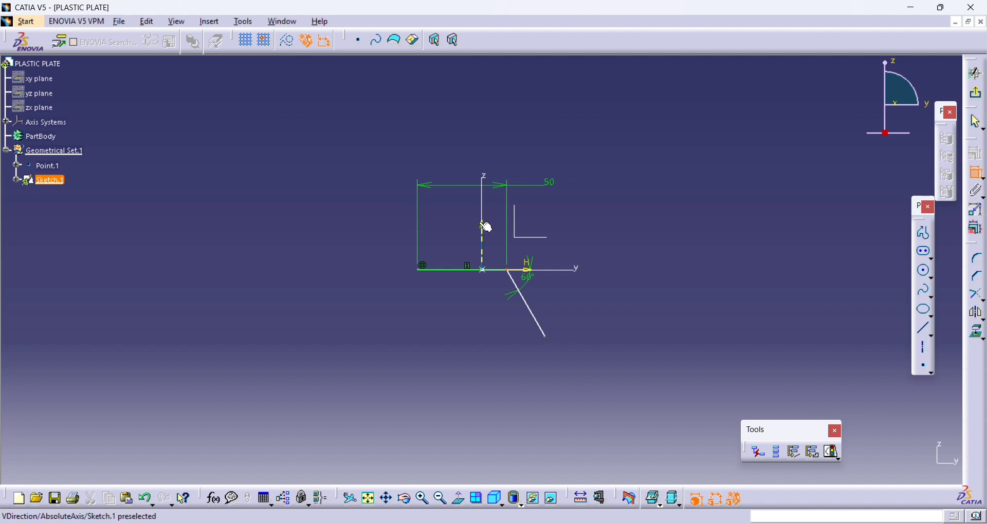
{"action": "left_click", "coordinate": [484, 228]}
{"action": "left_click", "coordinate": [561, 220]}
{"action": "double_click", "coordinate": [571, 210]}
{"action": "type", "text": "25"}
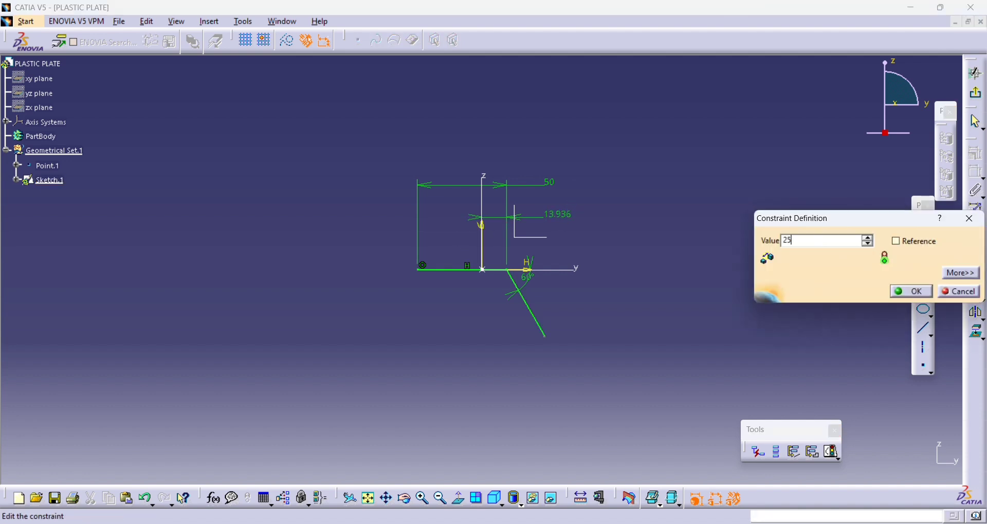
{"action": "key", "text": "Return"}
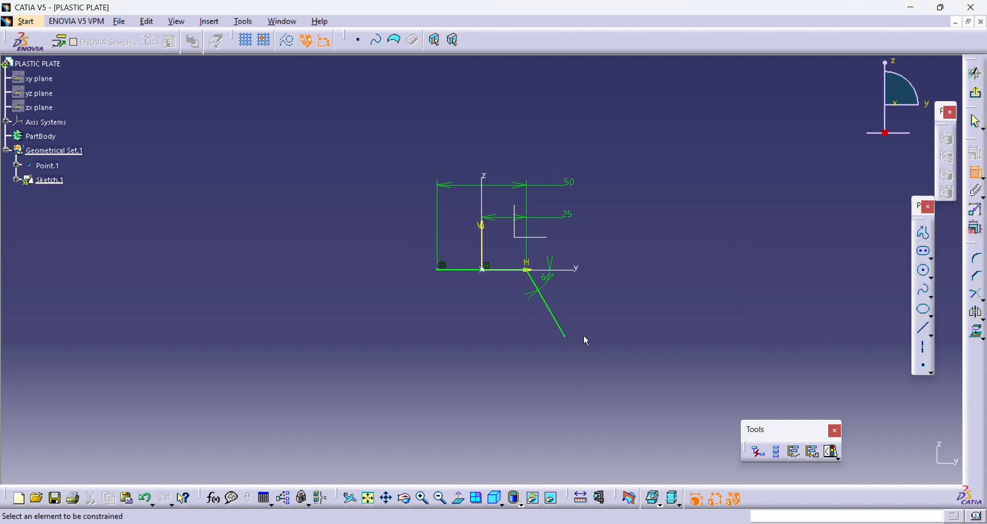
- Dimension the downward-sloping line's length and set it to 10 mm
{"action": "left_click", "coordinate": [561, 324]}
{"action": "left_click", "coordinate": [570, 313]}
{"action": "double_click", "coordinate": [579, 309]}
{"action": "type", "text": "10"}
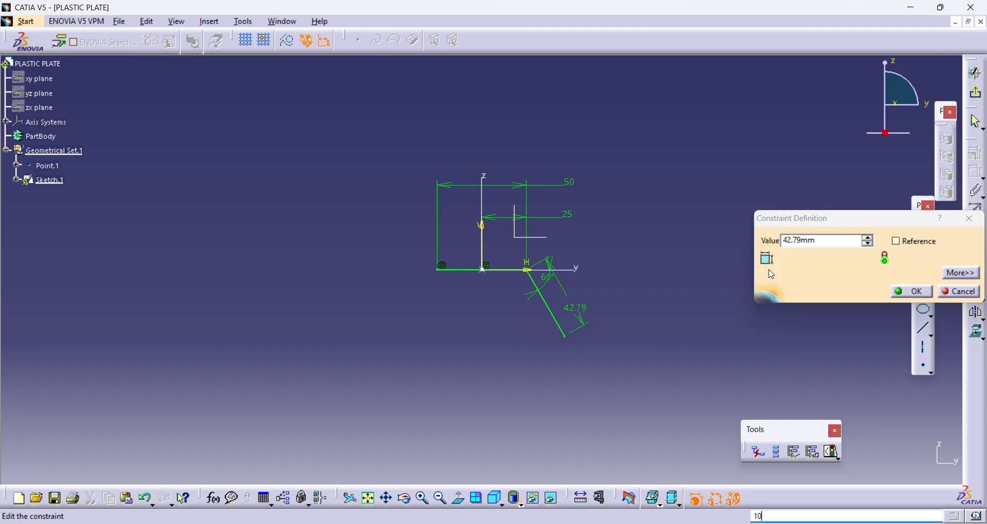
{"action": "double_click", "coordinate": [827, 246]}
{"action": "key", "text": "Return"}
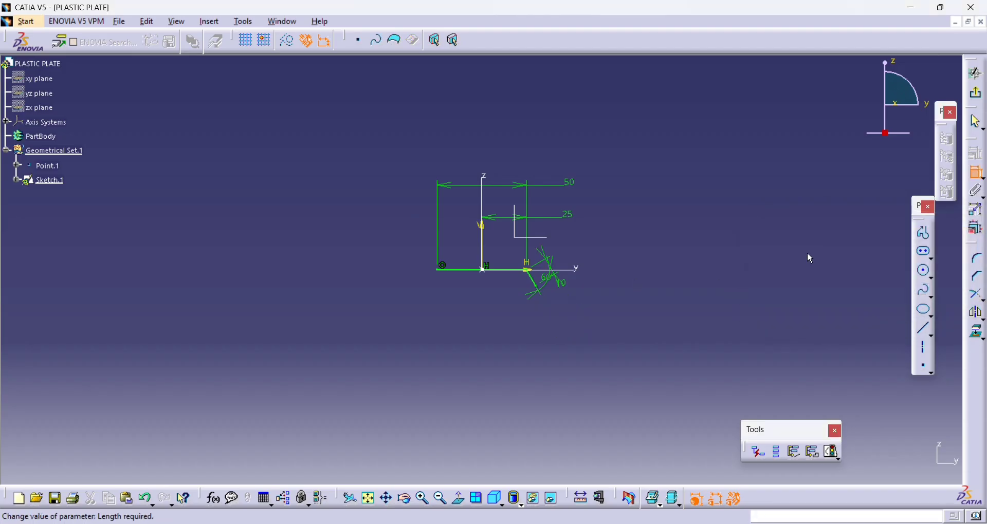
- Sketch a line about 26 mm long from the horizontal line's left end, sloping up and outward
{"action": "mouse_move", "coordinate": [808, 256]}
{"action": "middle_mouse_down"}
{"action": "mouse_move", "coordinate": [814, 174]}
{"action": "mouse_move", "coordinate": [802, 126]}
{"action": "middle_mouse_up"}
{"action": "mouse_move", "coordinate": [773, 158]}
{"action": "middle_mouse_down"}
{"action": "mouse_move", "coordinate": [781, 235]}
{"action": "mouse_move", "coordinate": [773, 225]}
{"action": "middle_mouse_up"}
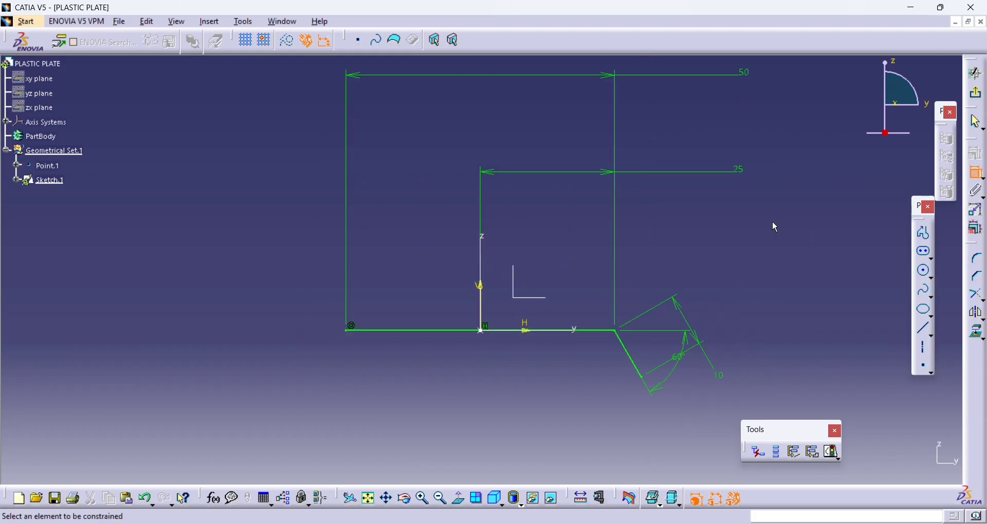
{"action": "left_click", "coordinate": [925, 234]}
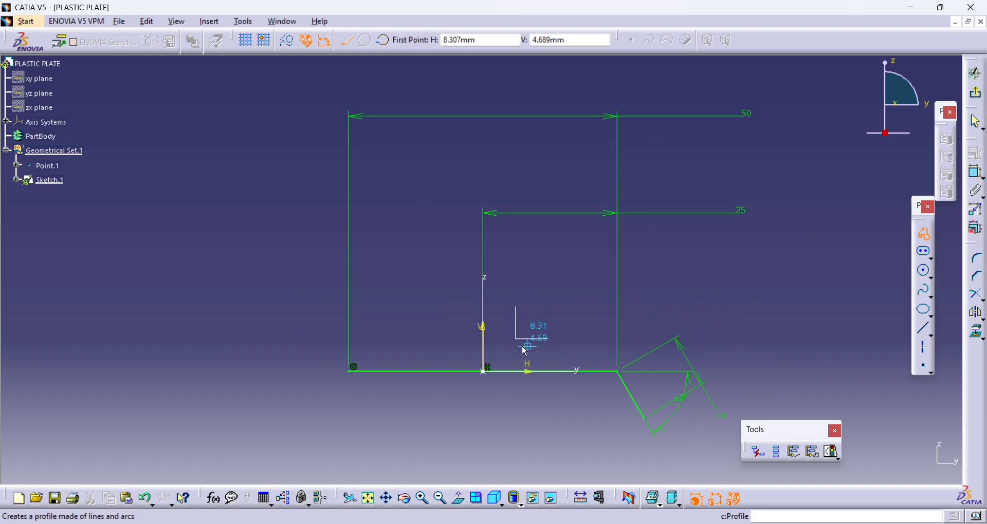
{"action": "left_click", "coordinate": [353, 368]}
{"action": "left_click", "coordinate": [271, 258]}
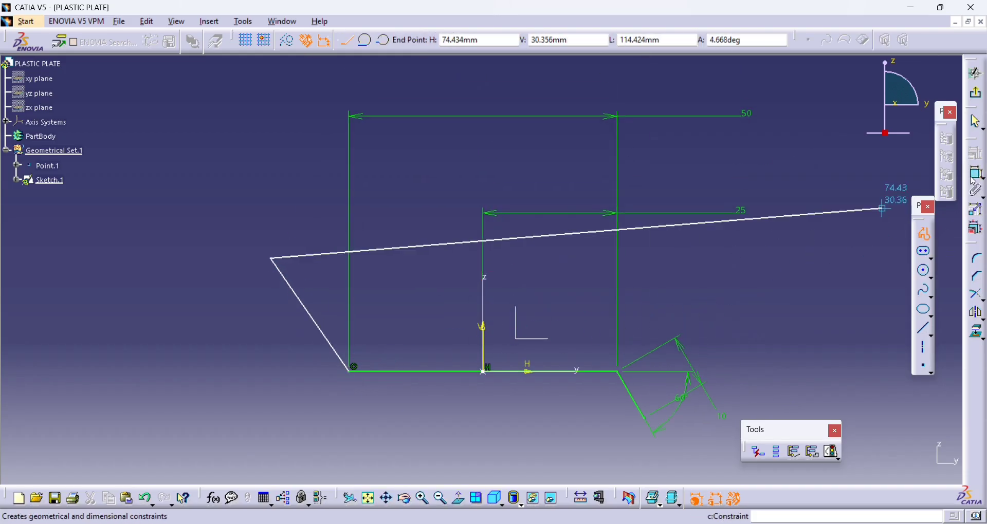
- Constrain the angle between the upward-sloping line and the horizontal line to 120°
{"action": "left_click", "coordinate": [976, 174]}
{"action": "left_click", "coordinate": [309, 309]}
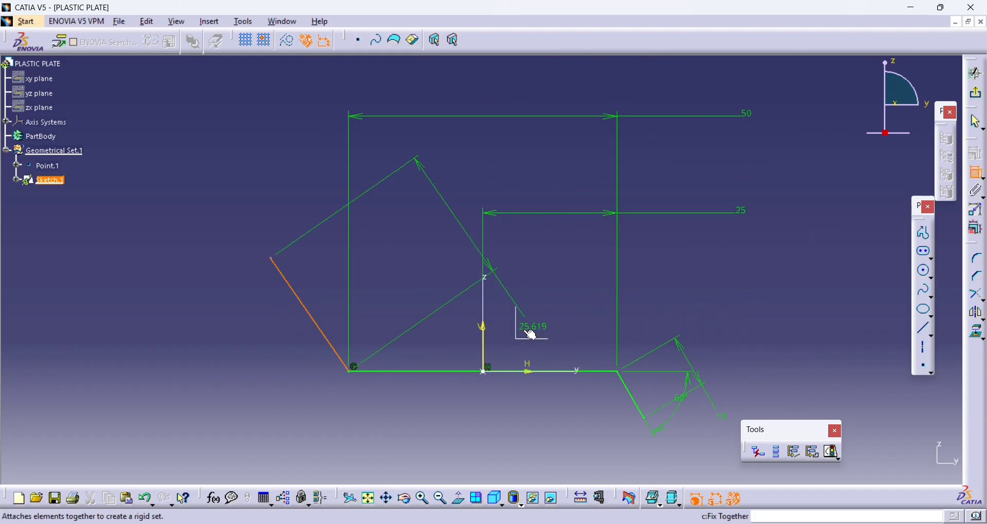
{"action": "left_click", "coordinate": [556, 371]}
{"action": "left_click", "coordinate": [440, 293]}
{"action": "double_click", "coordinate": [442, 297]}
{"action": "type", "text": "1"}
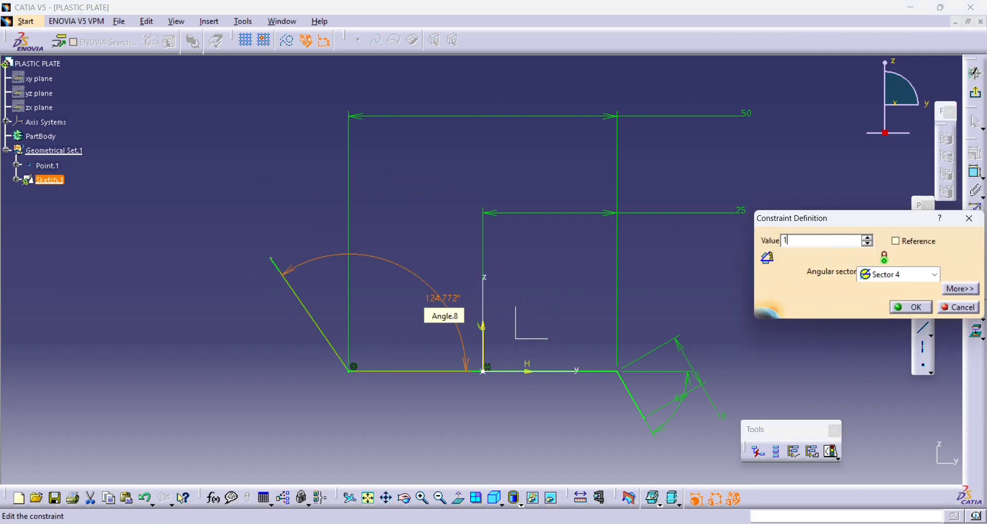
{"action": "type", "text": "20deg"}
{"action": "key", "text": "Return"}
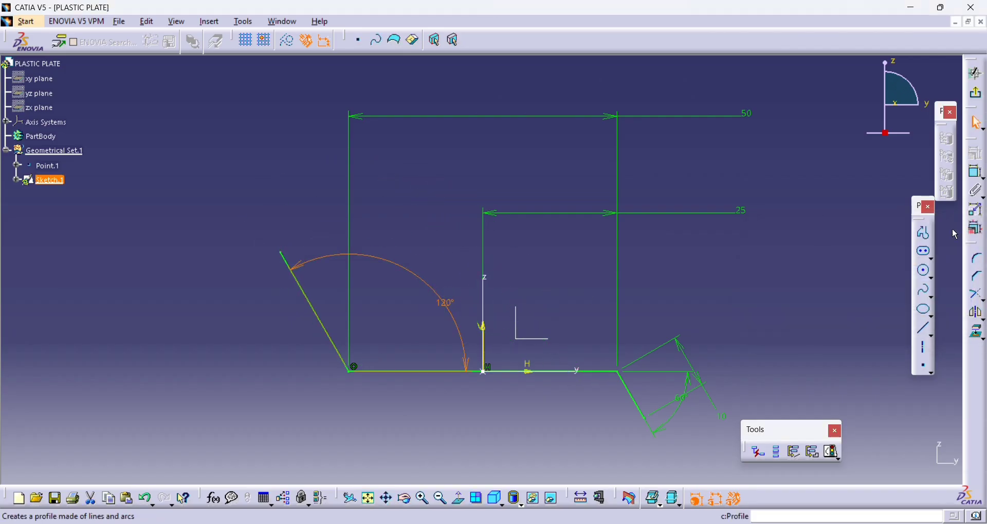
- Dimension the upward-sloping line's length and set it to 15 mm
{"action": "left_click", "coordinate": [976, 174]}
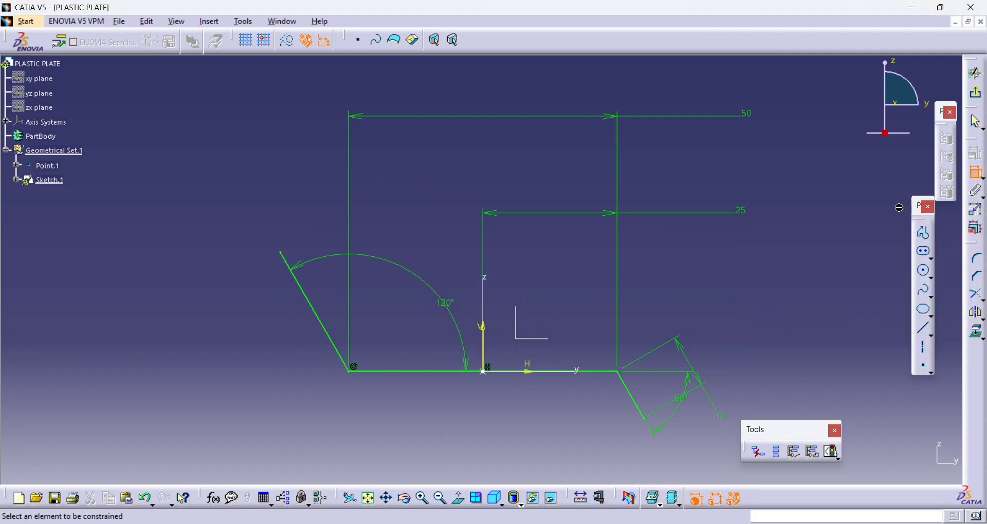
{"action": "left_click", "coordinate": [283, 265]}
{"action": "left_click", "coordinate": [203, 311]}
{"action": "double_click", "coordinate": [212, 318]}
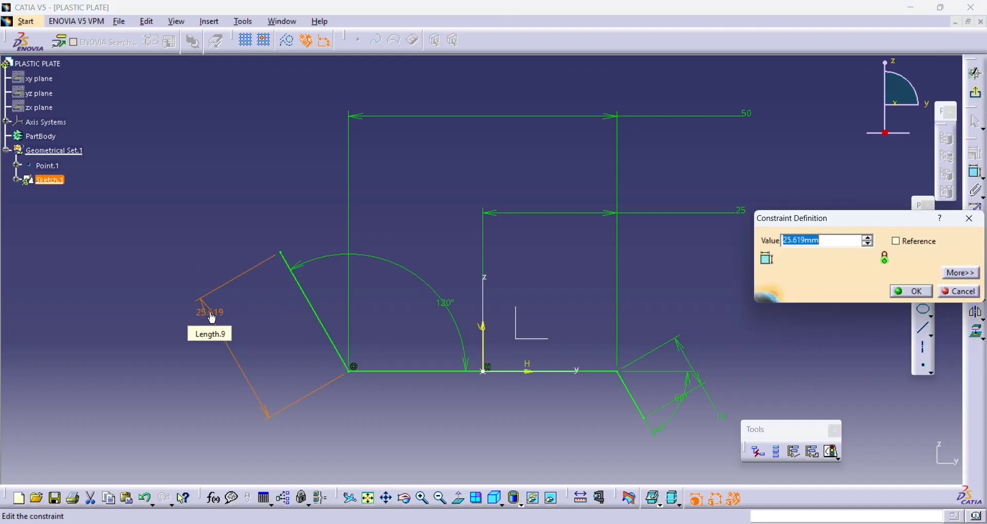
{"action": "type", "text": "15"}
{"action": "key", "text": "Return"}
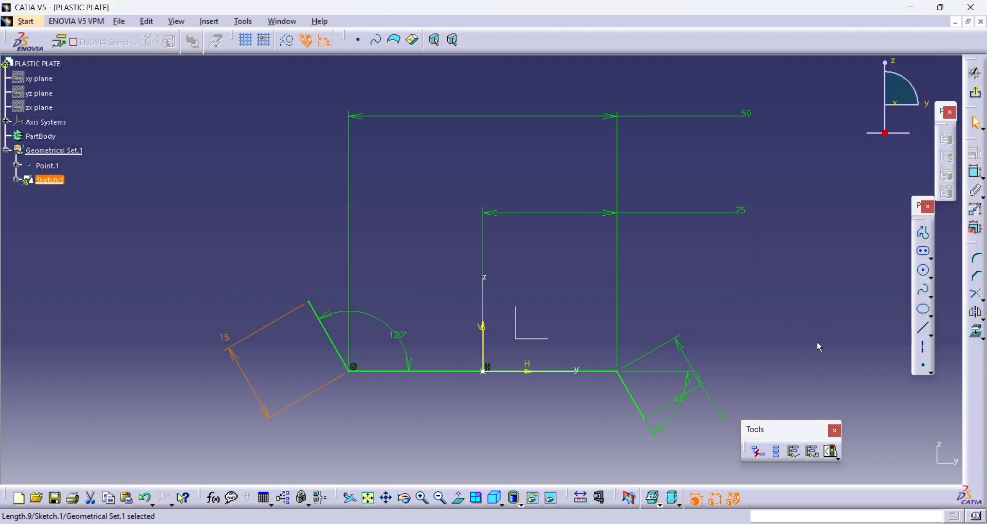
- Round the corner between the upward-sloping and horizontal lines, converting the line's length to a distance, and set its radius to 7 mm
{"action": "left_click", "coordinate": [975, 258]}
{"action": "middle_click_drag", "start_coordinate": [700, 271], "coordinate": [663, 182]}
{"action": "middle_click_drag", "start_coordinate": [399, 383], "coordinate": [509, 265]}
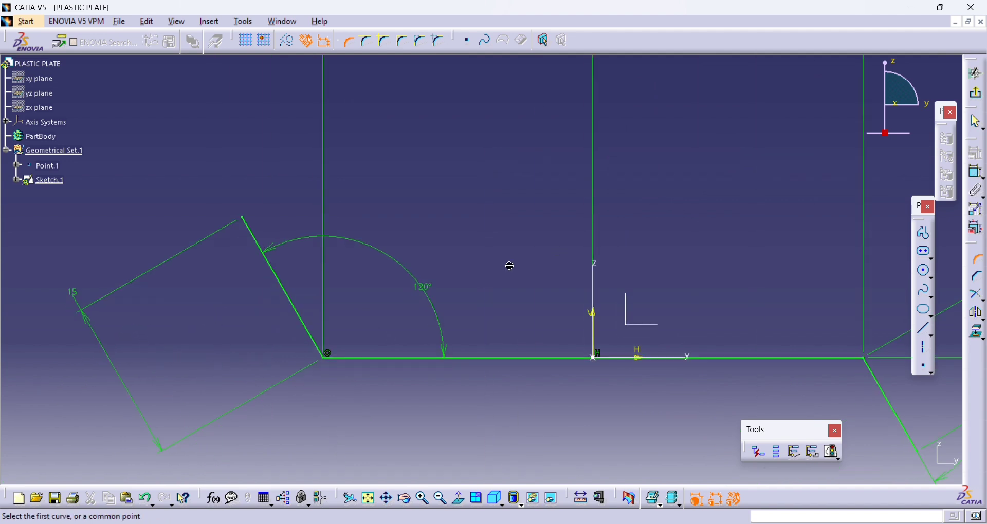
{"action": "left_click", "coordinate": [355, 360]}
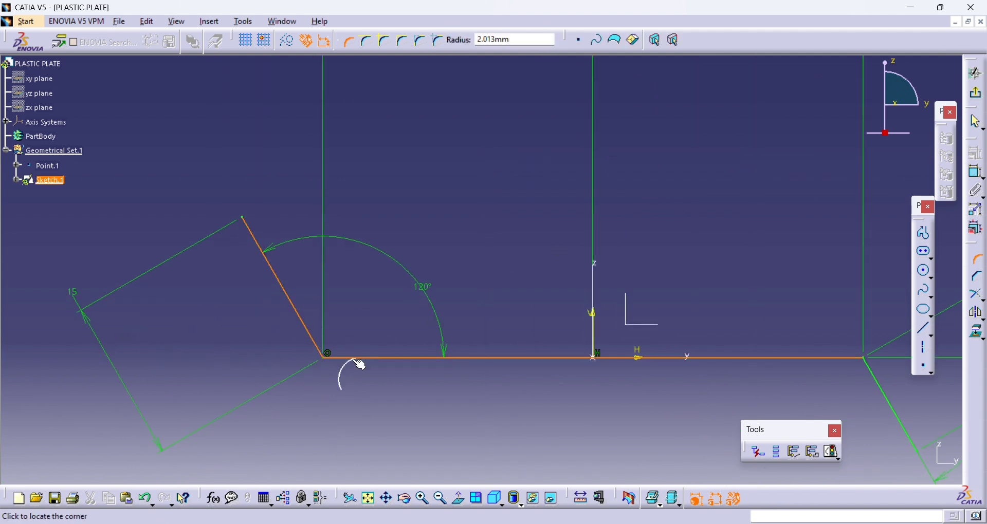
{"action": "left_click", "coordinate": [353, 334]}
{"action": "left_click", "coordinate": [534, 295]}
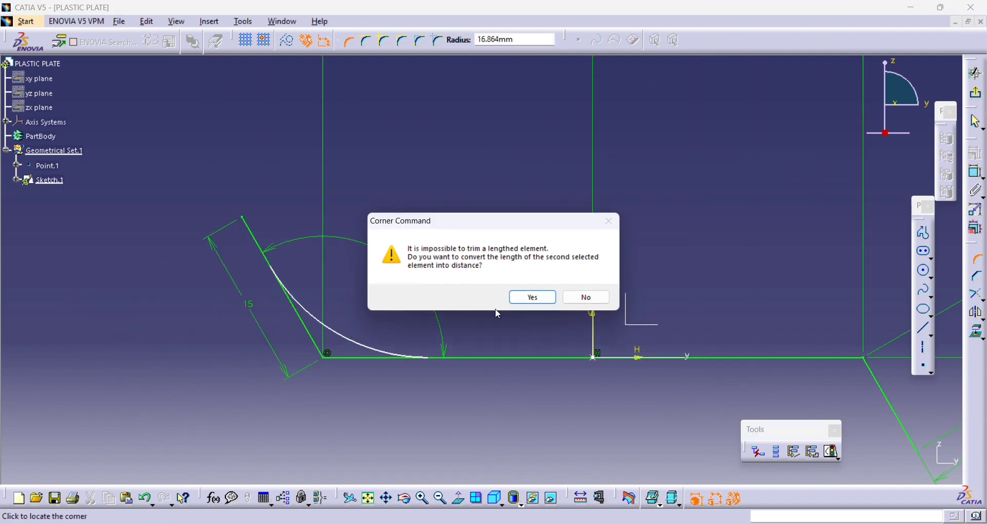
{"action": "left_click", "coordinate": [529, 298]}
{"action": "double_click", "coordinate": [347, 311]}
{"action": "type", "text": "7"}
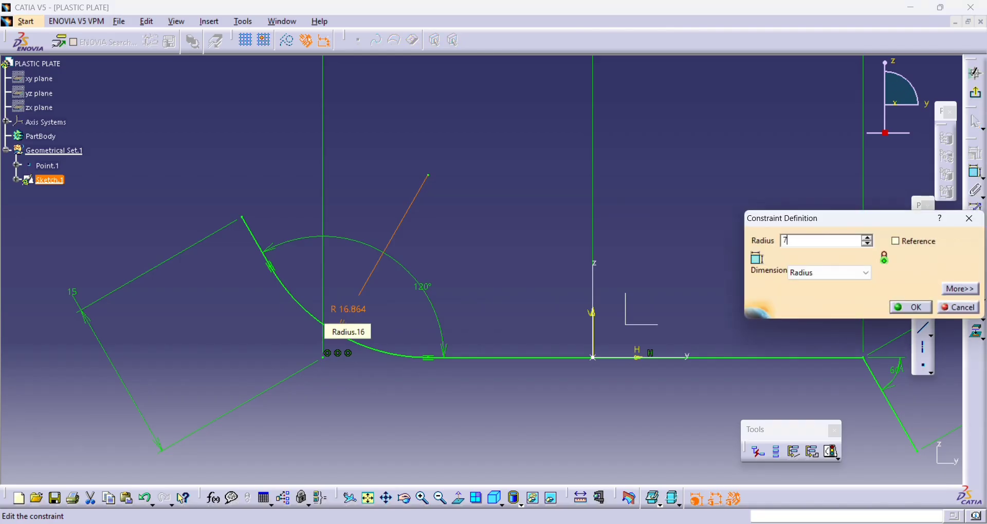
{"action": "key", "text": "Return"}
- Round the corner between the horizontal and downward-sloping lines, converting the length to a distance, and set its radius to 5 mm
{"action": "middle_click_drag", "start_coordinate": [755, 299], "coordinate": [500, 268]}
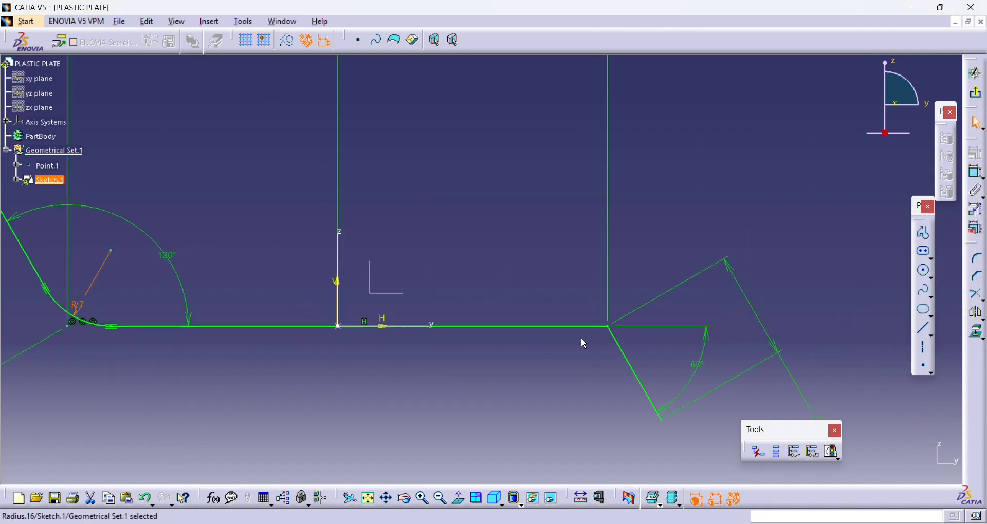
{"action": "left_click", "coordinate": [977, 260]}
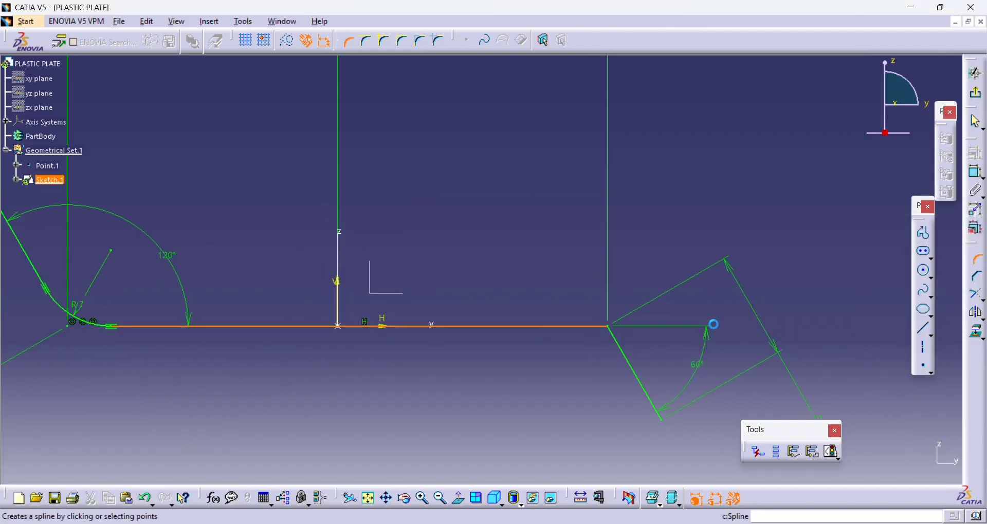
{"action": "left_click", "coordinate": [626, 349]}
{"action": "left_click", "coordinate": [591, 347]}
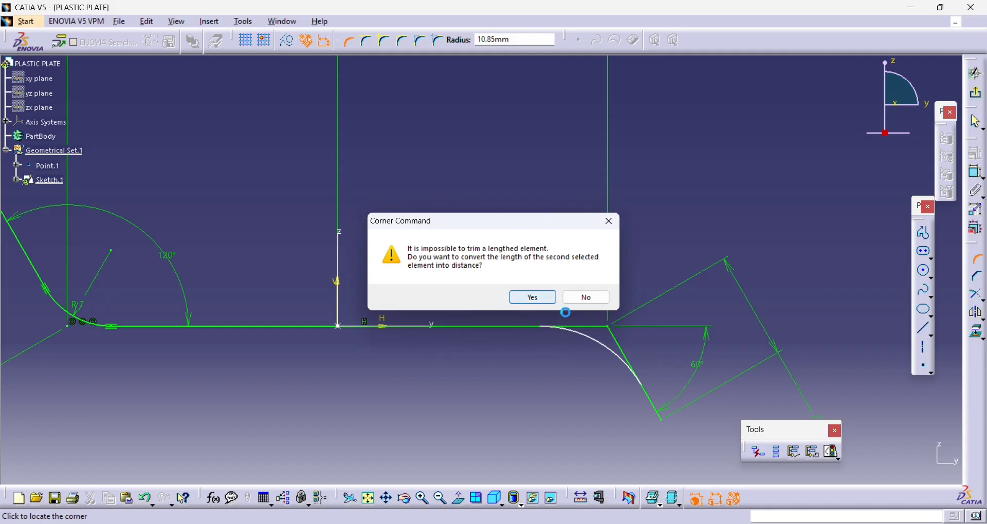
{"action": "left_click", "coordinate": [530, 296]}
{"action": "double_click", "coordinate": [592, 354]}
{"action": "type", "text": "5mm"}
{"action": "key", "text": "Return"}
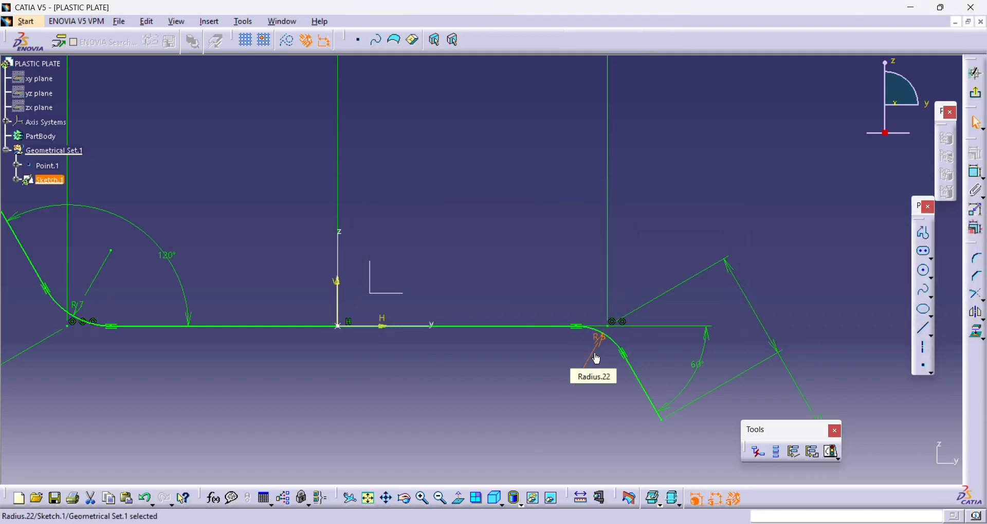
- Finish the bent-line profile sketch and return to the 3D model
{"action": "middle_click_drag", "start_coordinate": [594, 284], "coordinate": [606, 318]}
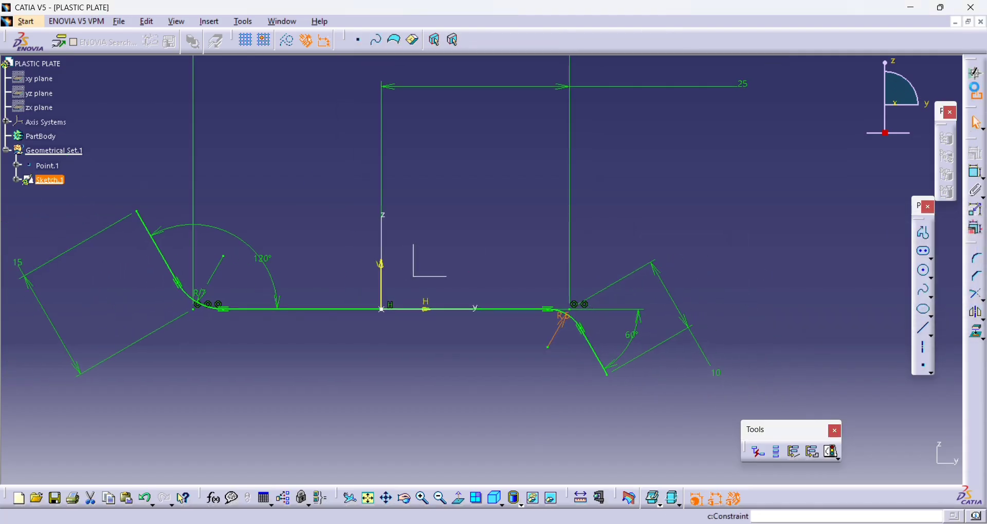
{"action": "left_click", "coordinate": [975, 93]}
{"action": "mouse_move", "coordinate": [614, 252]}
{"action": "middle_mouse_down"}
{"action": "mouse_move", "coordinate": [609, 288]}
{"action": "mouse_move", "coordinate": [601, 271]}
{"action": "mouse_move", "coordinate": [615, 241]}
{"action": "middle_mouse_up"}
{"action": "left_click", "coordinate": [610, 290]}
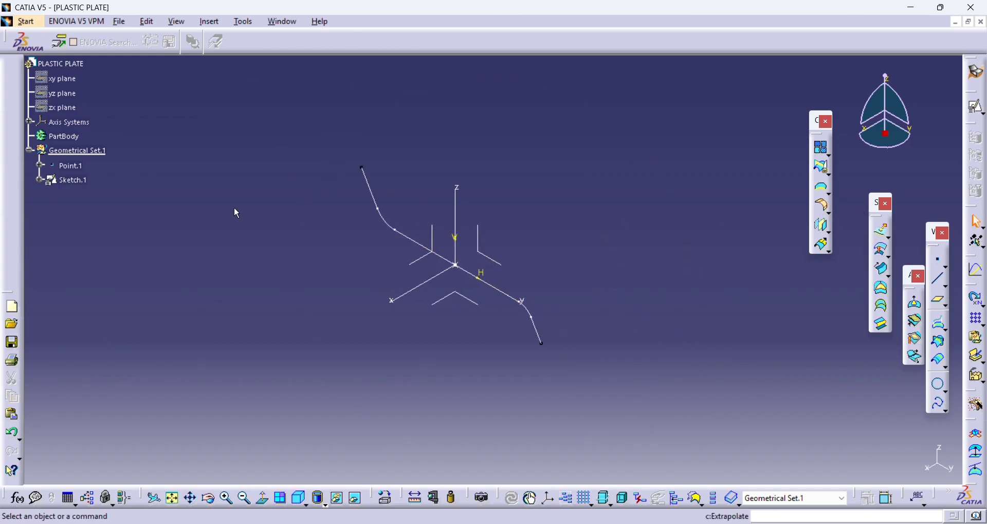
{"action": "left_click", "coordinate": [98, 151]}
{"action": "left_click", "coordinate": [400, 137]}
{"action": "left_click", "coordinate": [877, 237]}
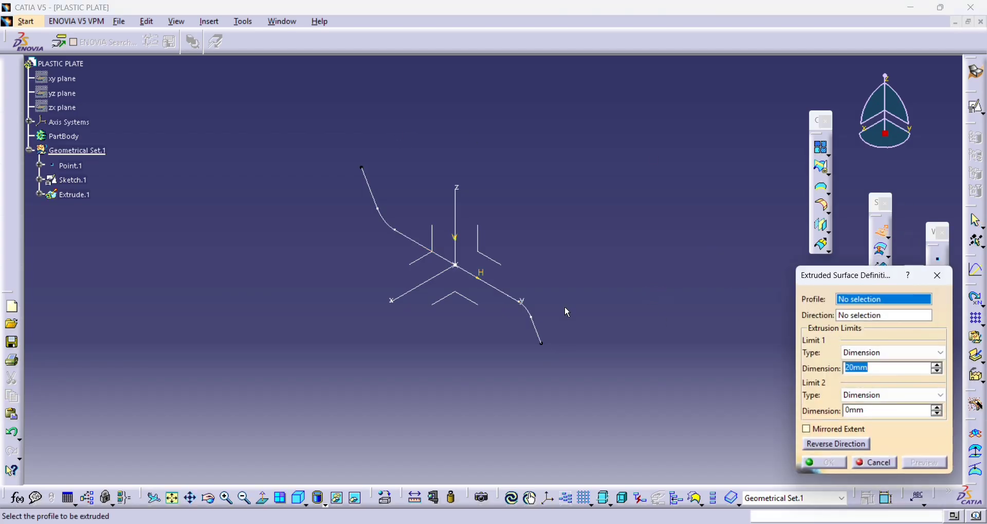
{"action": "left_click", "coordinate": [499, 289]}
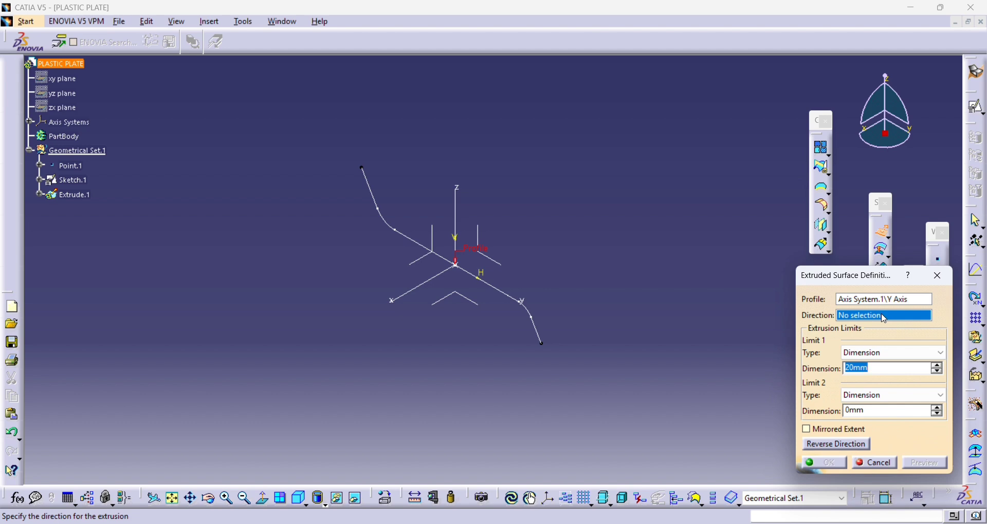
{"action": "left_click", "coordinate": [415, 295]}
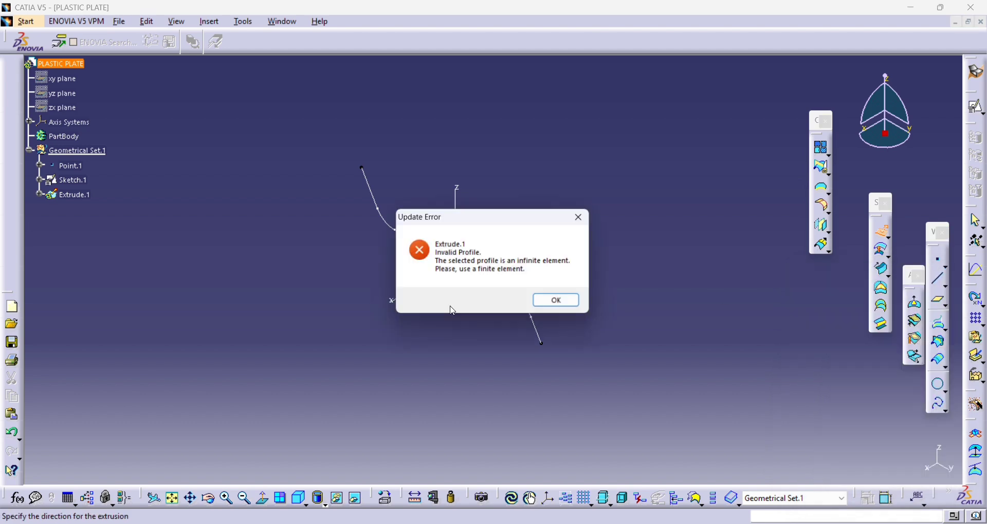
{"action": "left_click", "coordinate": [559, 299]}
{"action": "key", "text": "Escape"}
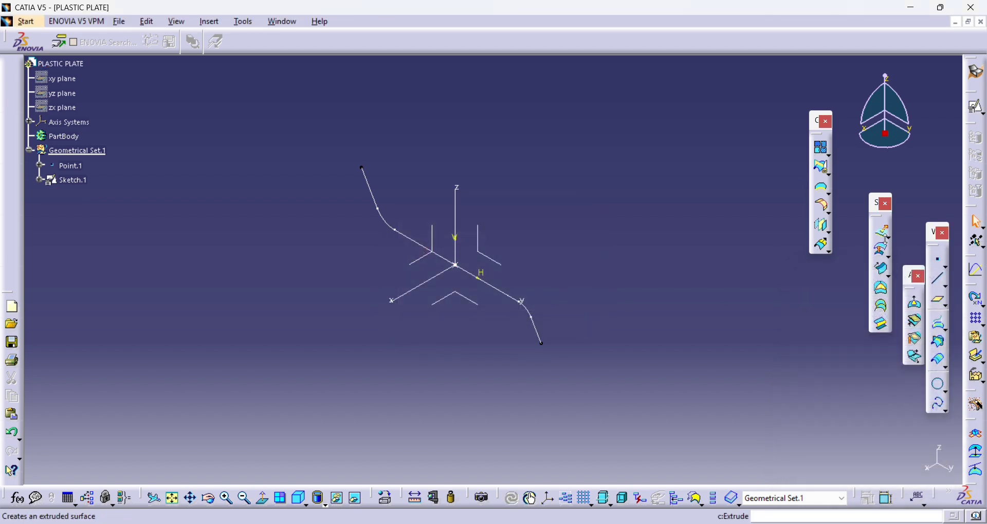
- Extrude the bent profile sketch as a surface along the sketch normal, with mirrored extent and a 3 mm limit
{"action": "left_click", "coordinate": [885, 234]}
{"action": "left_click", "coordinate": [82, 180]}
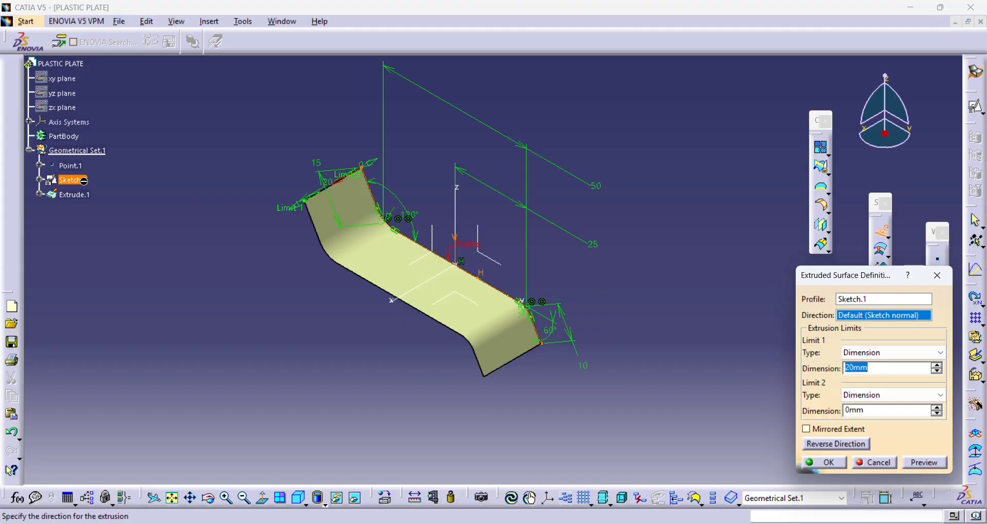
{"action": "left_click", "coordinate": [845, 433]}
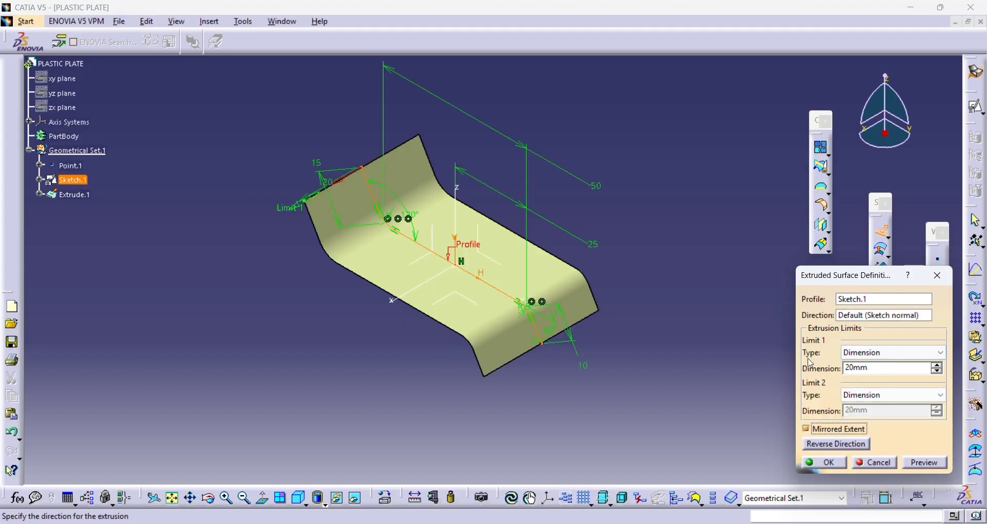
{"action": "double_click", "coordinate": [867, 370]}
{"action": "key", "text": "Return"}
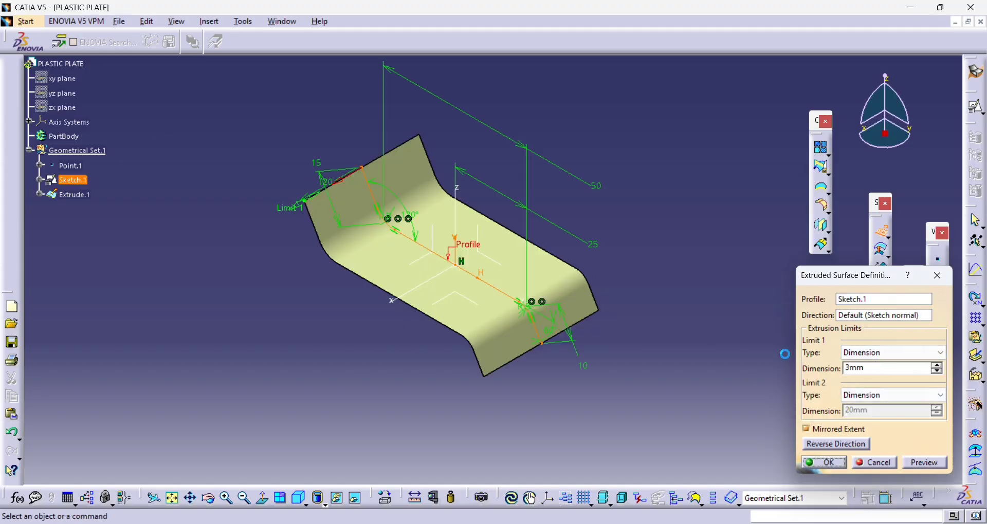
- Edit the extruded surface and enter a larger mirrored limit to widen the plate
{"action": "double_click", "coordinate": [520, 317]}
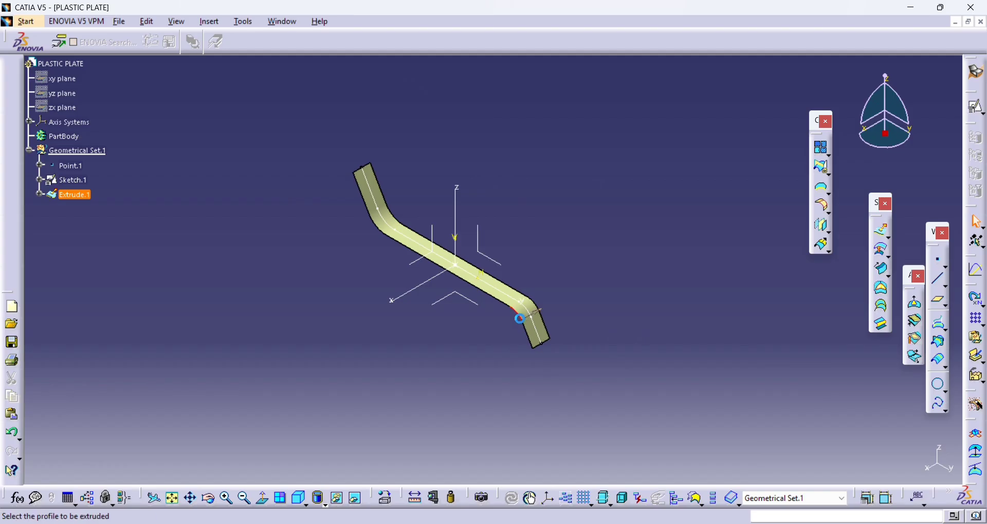
{"action": "key", "text": "Return"}
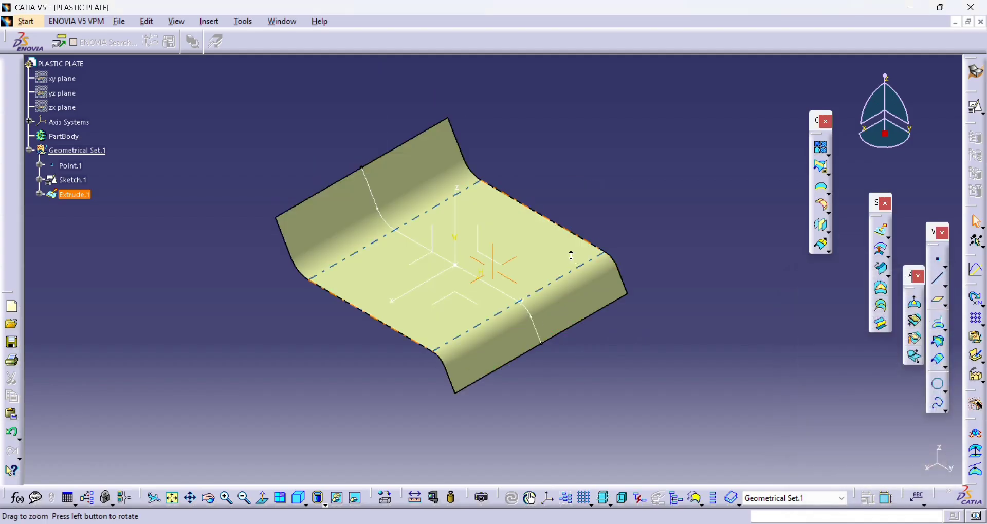
{"action": "middle_click_drag", "start_coordinate": [570, 253], "coordinate": [464, 209]}
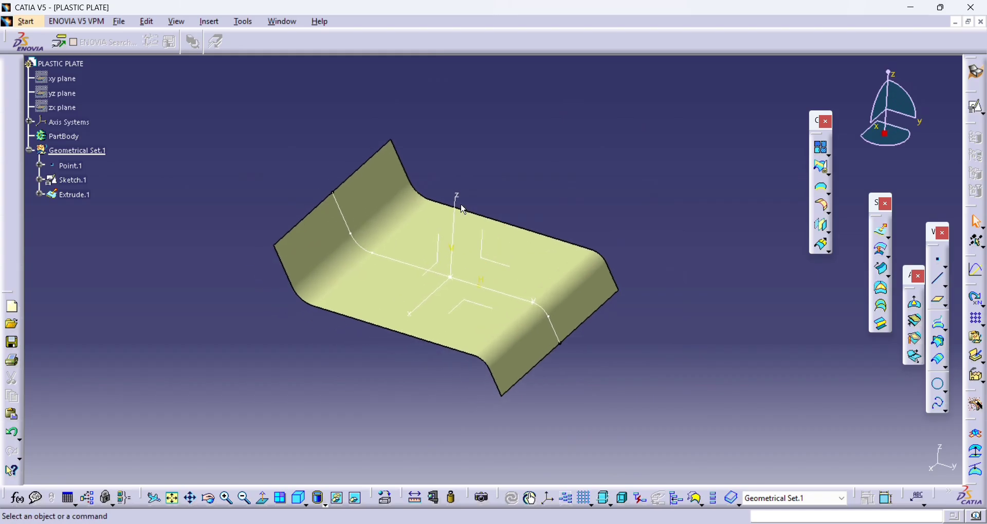
- Create a reference plane offset 20 mm from the axis system's YZ plane
{"action": "left_click", "coordinate": [939, 300]}
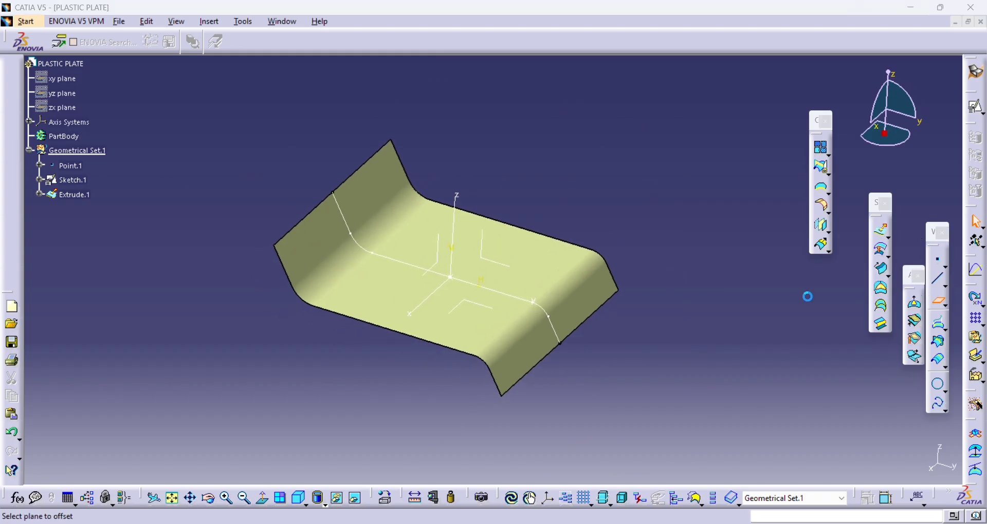
{"action": "left_click", "coordinate": [511, 286]}
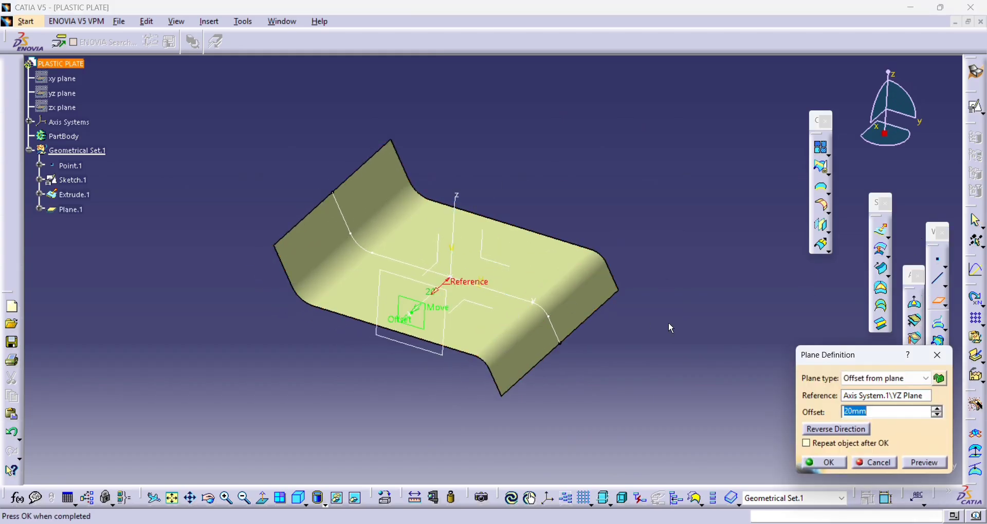
{"action": "key", "text": "Return"}
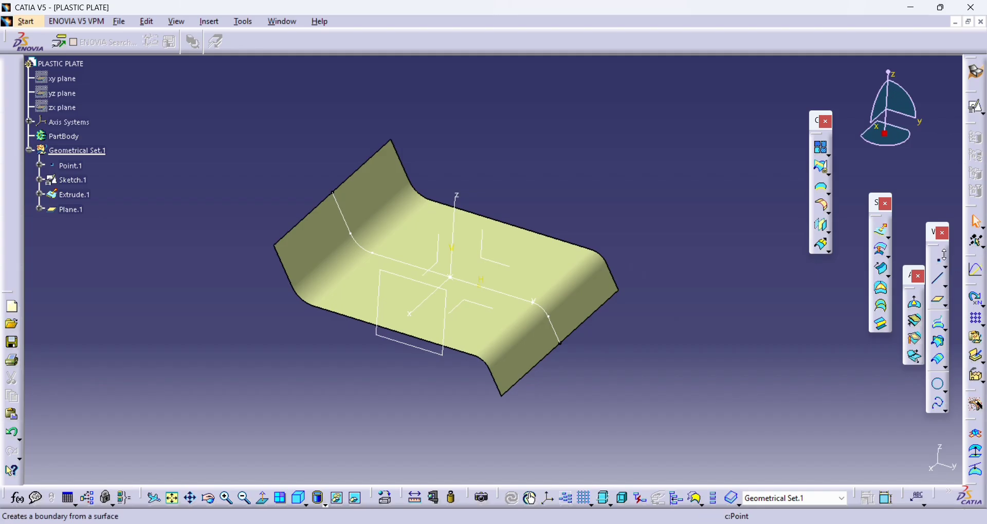
- Start a positioned sketch on the axis system's ZX plane with the V direction reversed and the axes swapped
{"action": "left_click", "coordinate": [976, 133]}
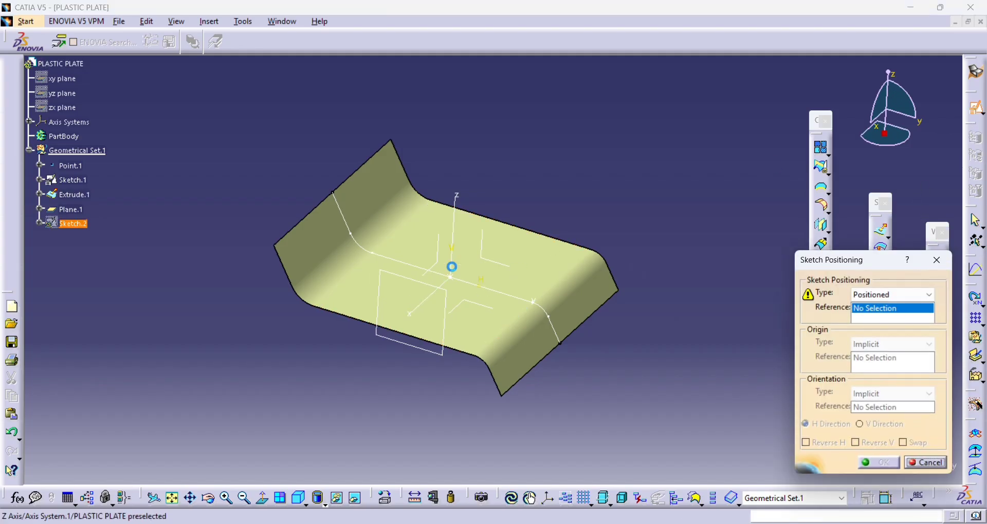
{"action": "left_click", "coordinate": [440, 269]}
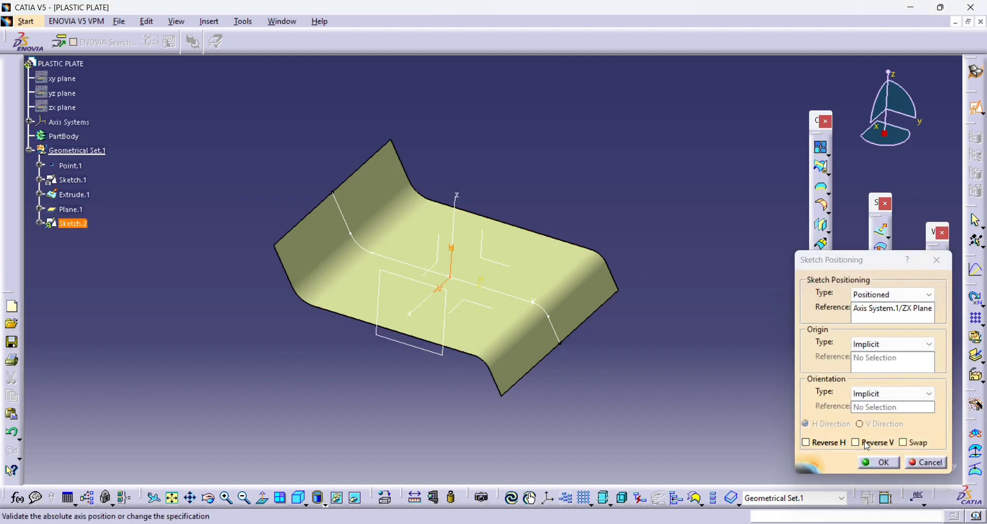
{"action": "left_click", "coordinate": [824, 444]}
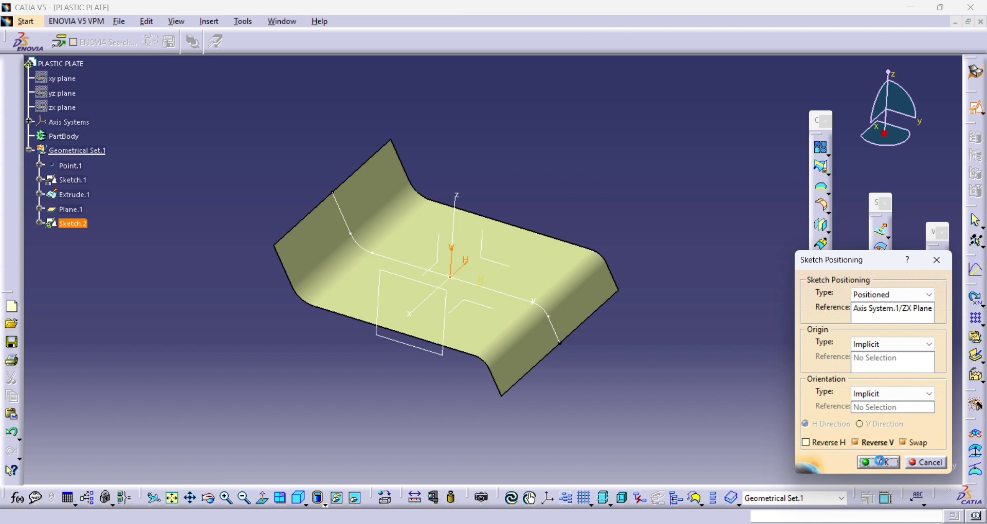
{"action": "left_click", "coordinate": [878, 462]}
{"action": "mouse_move", "coordinate": [535, 328]}
{"action": "middle_mouse_down"}
{"action": "mouse_move", "coordinate": [543, 260]}
{"action": "mouse_move", "coordinate": [686, 332]}
{"action": "middle_mouse_up"}
{"action": "middle_click_drag", "start_coordinate": [650, 291], "coordinate": [734, 297]}
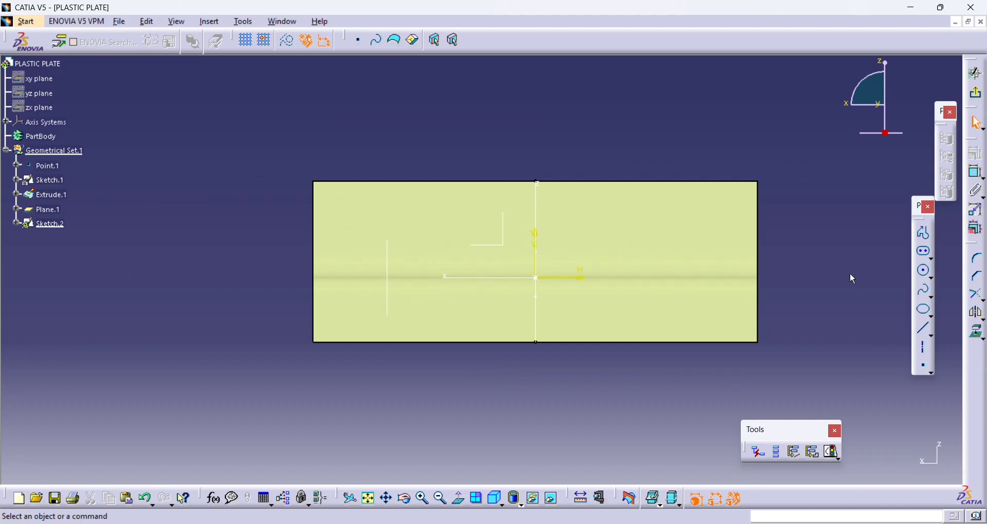
{"action": "left_click", "coordinate": [924, 252]}
{"action": "left_click", "coordinate": [375, 273]}
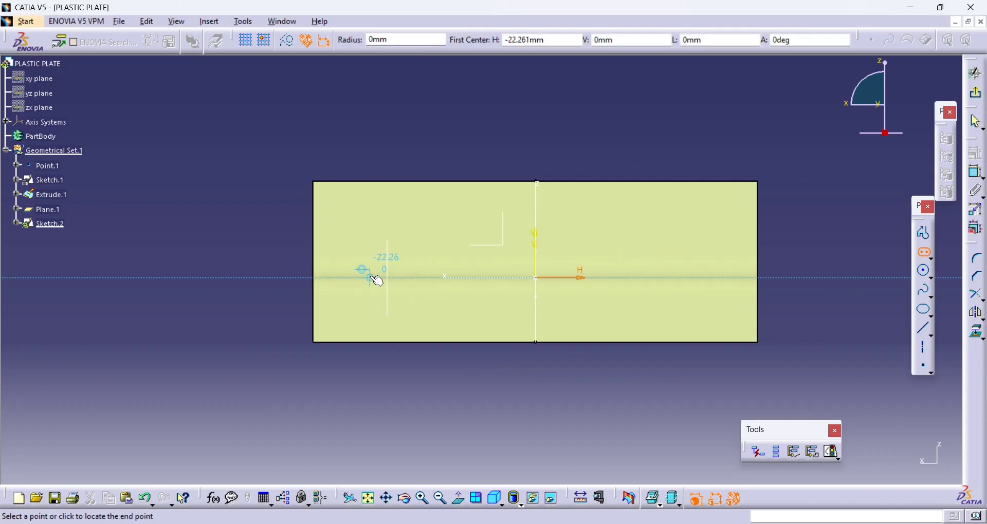
{"action": "left_click", "coordinate": [406, 276]}
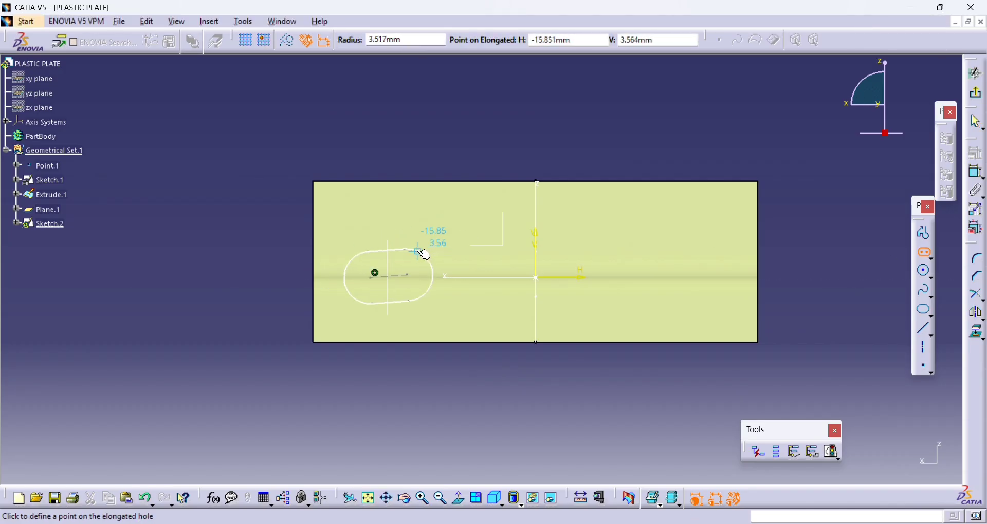
{"action": "key", "text": "ctrl+z"}
- Sketch a horizontal elongated hole of about 2.3 mm radius on the H axis, straddling the offset plane
{"action": "middle_click_drag", "start_coordinate": [389, 278], "coordinate": [368, 270]}
{"action": "left_click", "coordinate": [338, 284]}
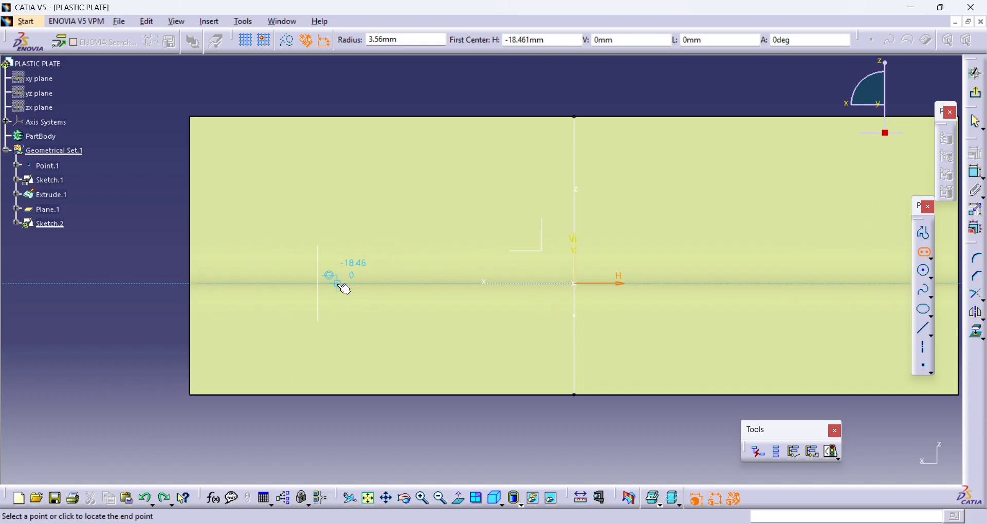
{"action": "left_click", "coordinate": [297, 283]}
{"action": "left_click", "coordinate": [295, 254]}
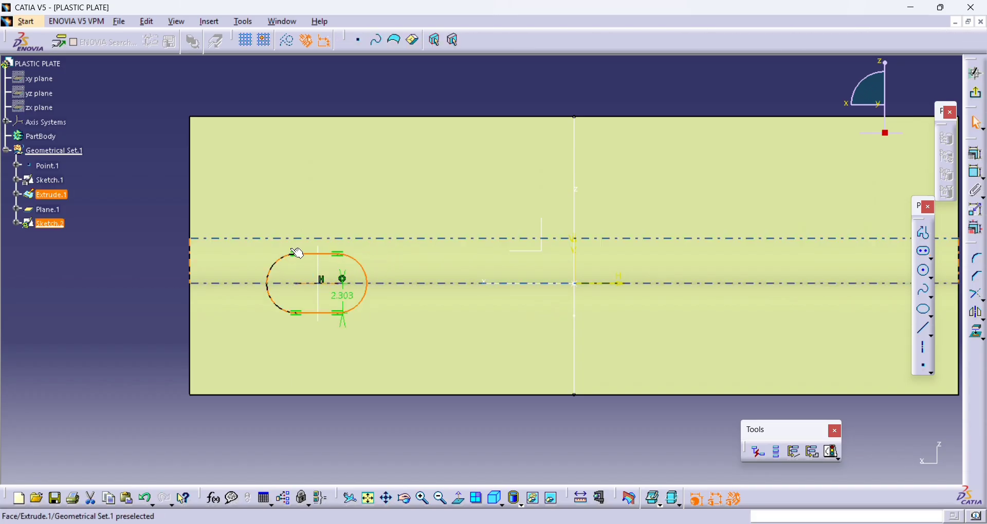
- Reduce the elongated hole's radius to 1.5 mm and finally to 1.2 mm
{"action": "double_click", "coordinate": [334, 295]}
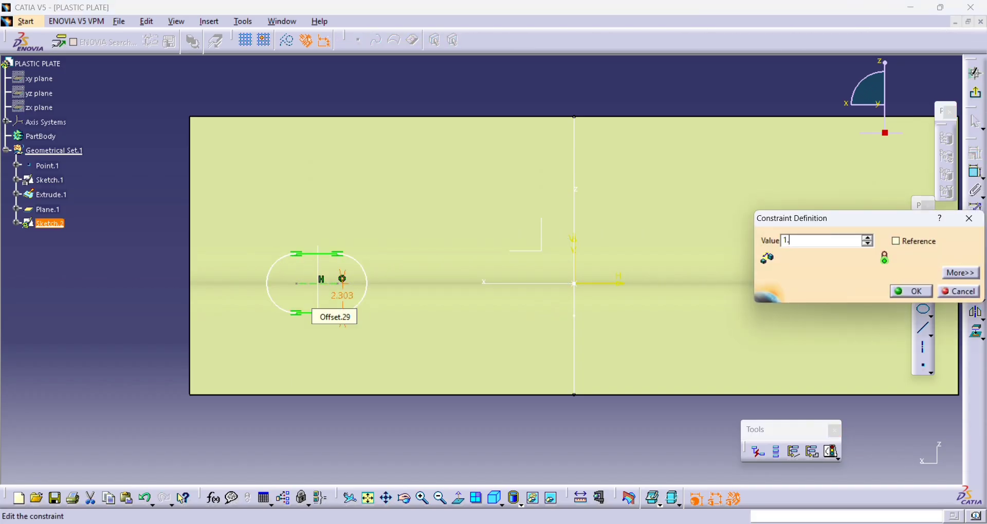
{"action": "key", "text": "Return"}
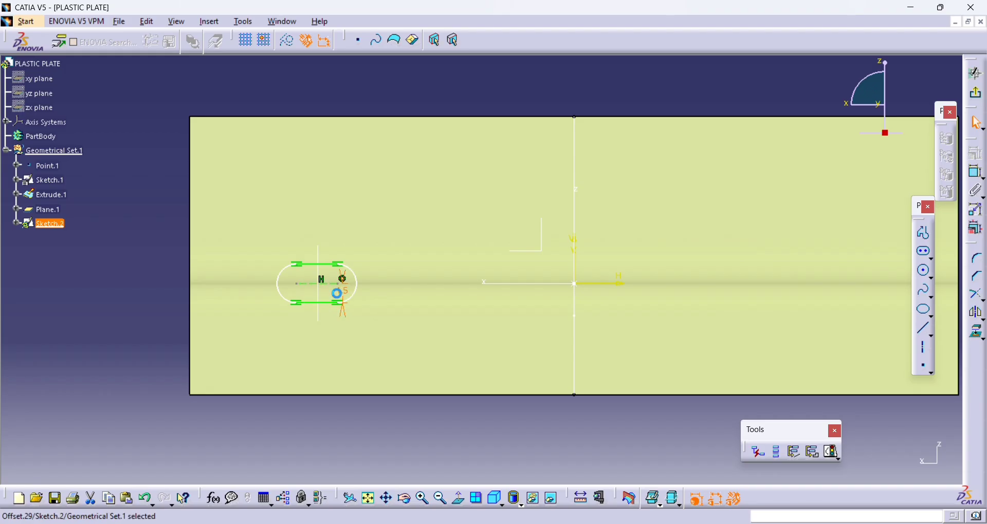
{"action": "double_click", "coordinate": [340, 298]}
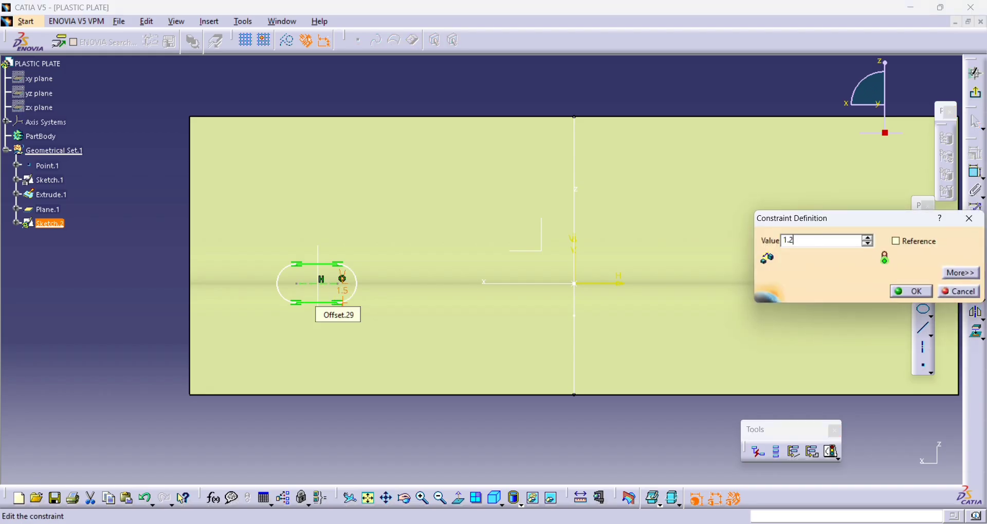
{"action": "key", "text": "Return"}
{"action": "mouse_move", "coordinate": [336, 298]}
{"action": "middle_mouse_down"}
{"action": "mouse_move", "coordinate": [344, 235]}
{"action": "mouse_move", "coordinate": [467, 234]}
{"action": "middle_mouse_up"}
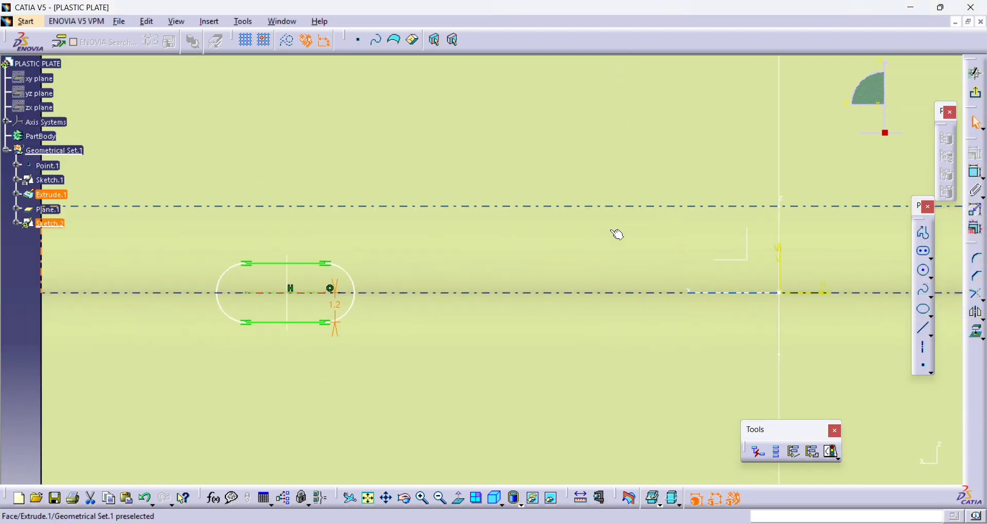
- Dim the 3D background and dimension the elongated hole's centre-to-centre distance, setting it to 4 mm and finally to 3 mm
{"action": "left_click", "coordinate": [675, 500]}
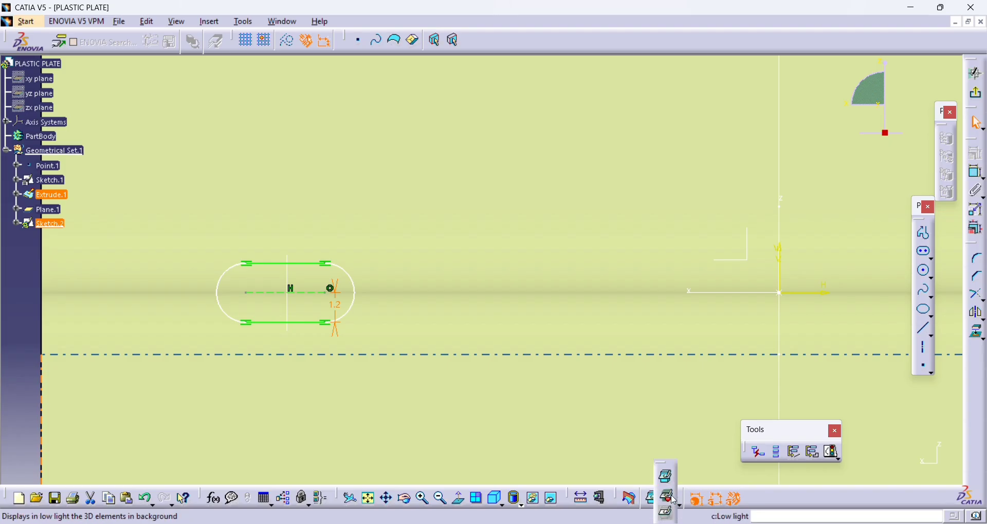
{"action": "left_click", "coordinate": [674, 500]}
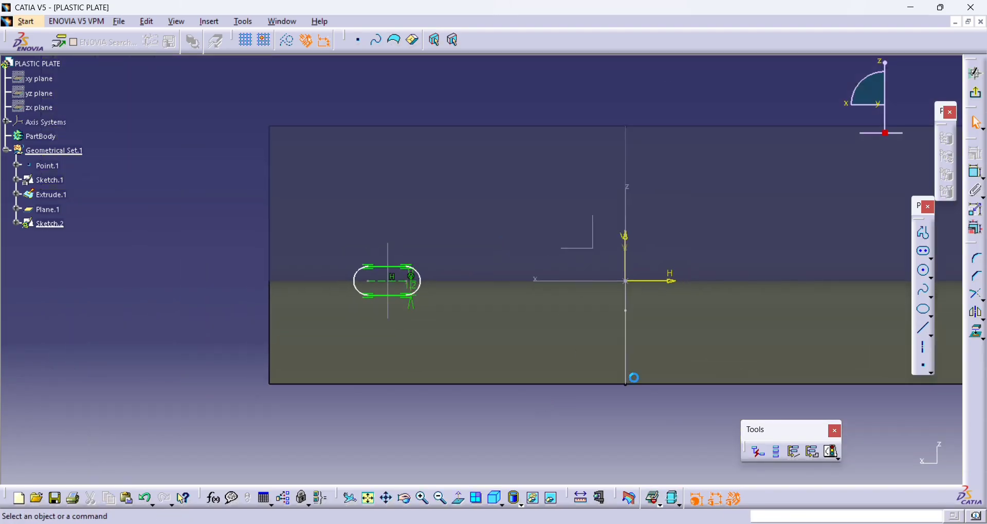
{"action": "left_click", "coordinate": [978, 173]}
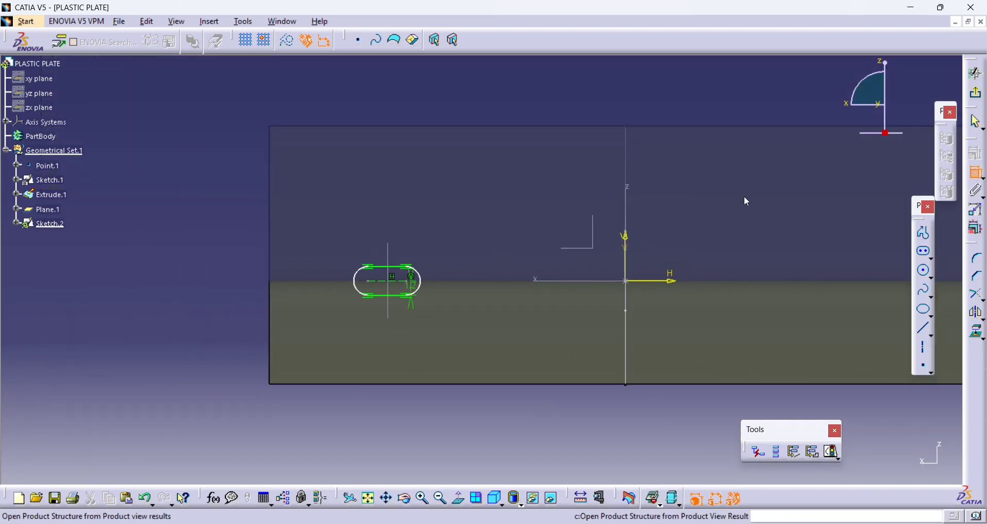
{"action": "left_click", "coordinate": [382, 288]}
{"action": "left_click", "coordinate": [398, 401]}
{"action": "double_click", "coordinate": [399, 401]}
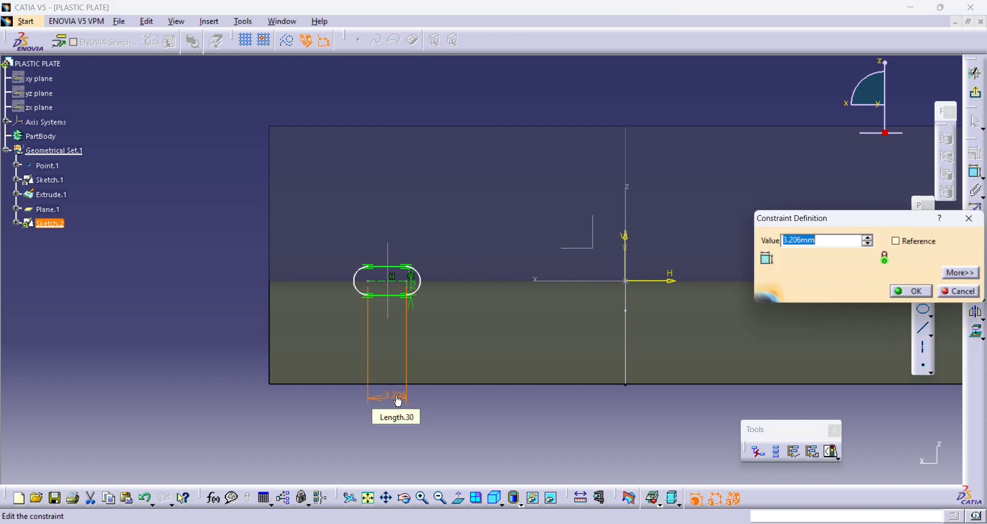
{"action": "key", "text": "Return"}
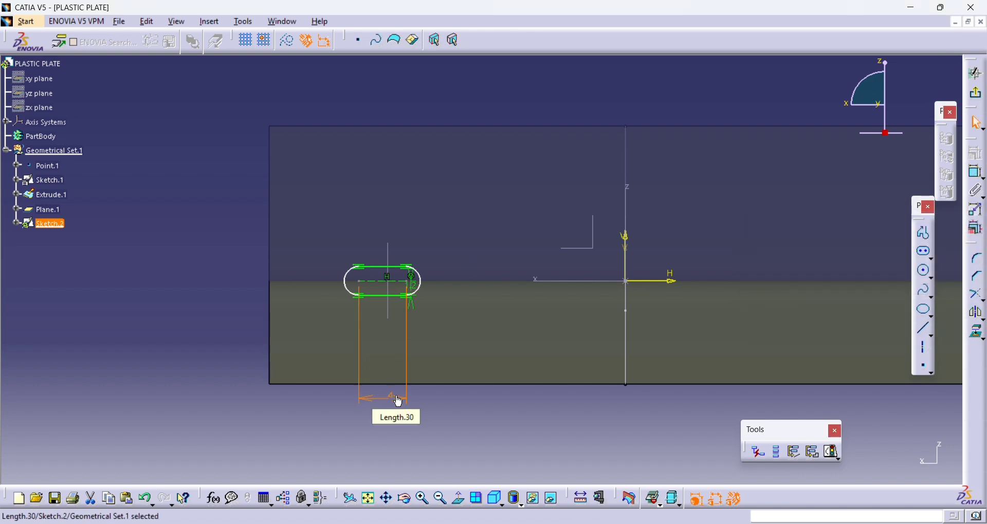
{"action": "middle_click_drag", "start_coordinate": [399, 403], "coordinate": [453, 367], "text": "ctrl"}
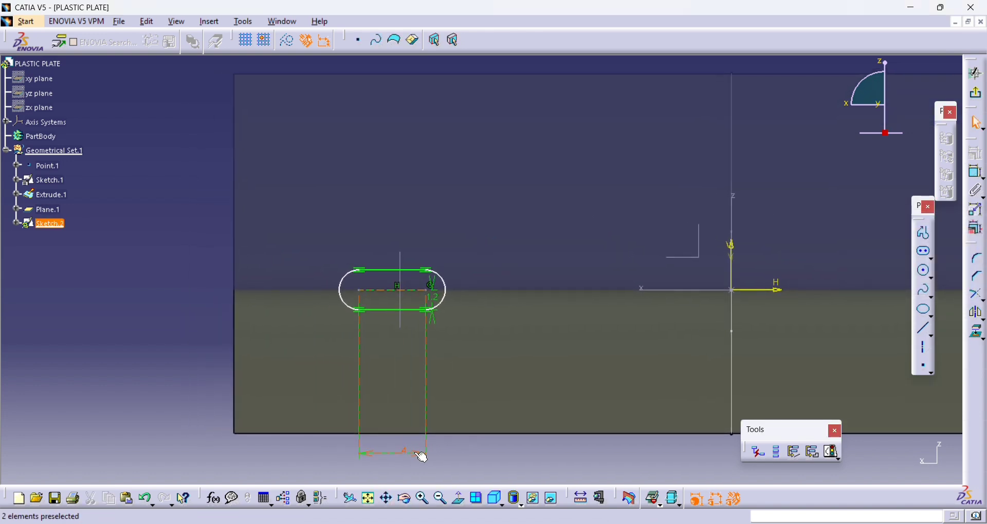
{"action": "type", "text": "3"}
{"action": "key", "text": "Return"}
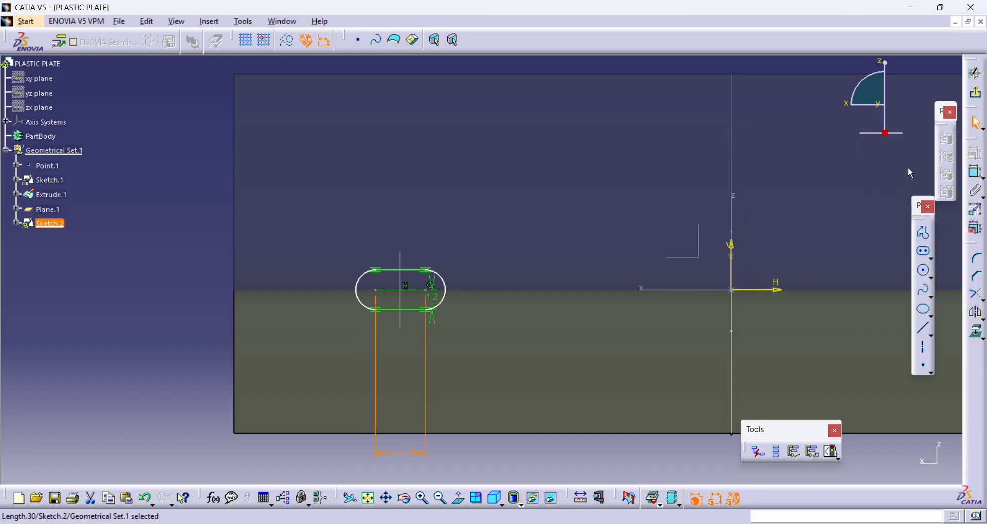
- Constrain the elongated hole's two arc centres symmetrically about the offset plane's vertical line and exit the sketch
{"action": "left_click", "coordinate": [978, 176]}
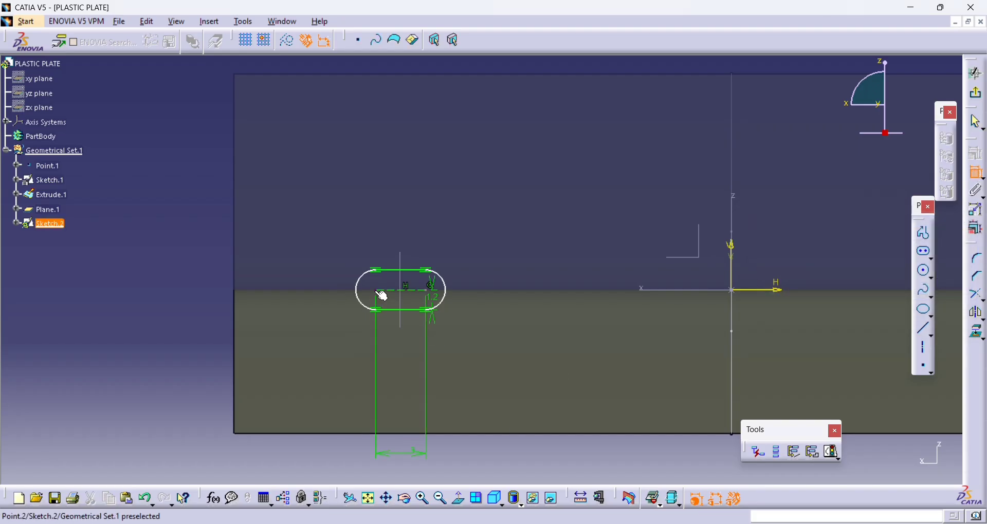
{"action": "left_click", "coordinate": [426, 291]}
{"action": "right_click", "coordinate": [524, 339]}
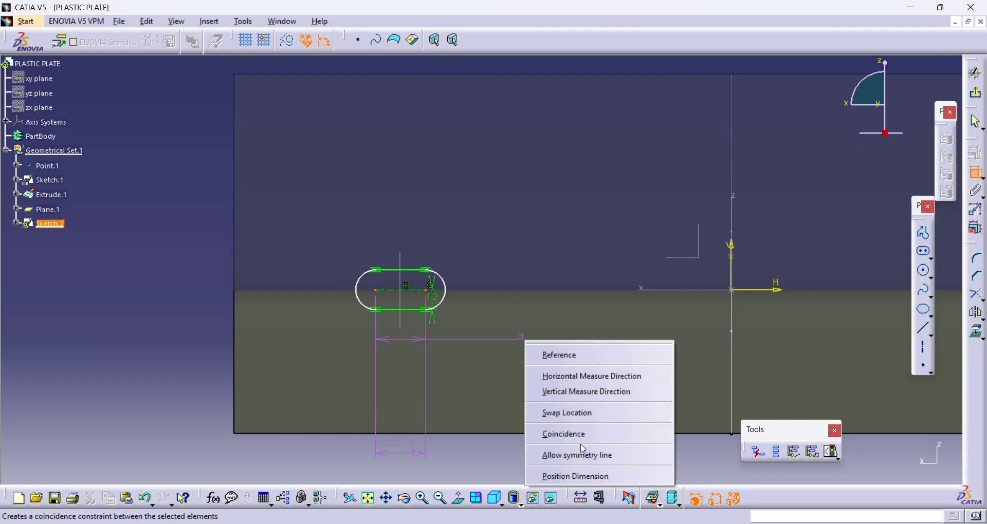
{"action": "left_click", "coordinate": [556, 454]}
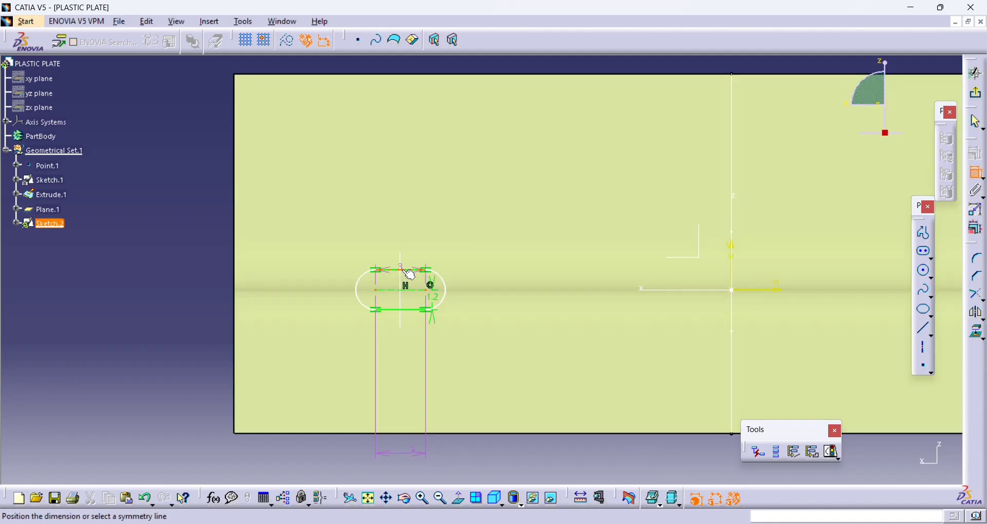
{"action": "left_click", "coordinate": [408, 266]}
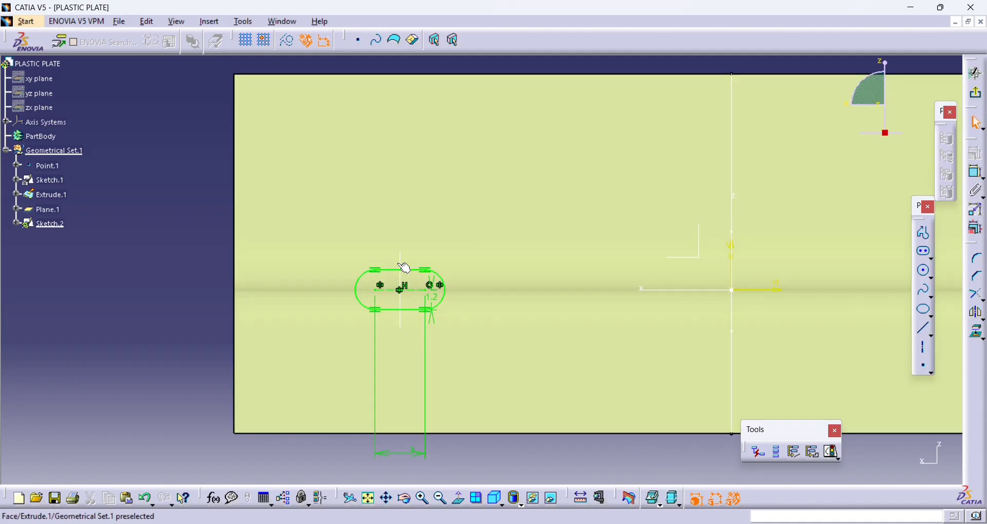
{"action": "middle_click_drag", "start_coordinate": [483, 199], "coordinate": [508, 292], "text": "ctrl"}
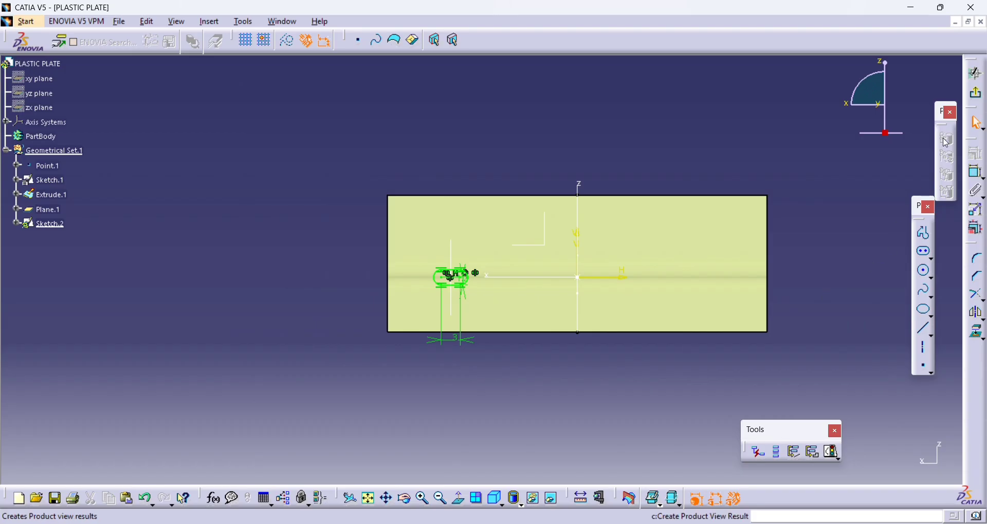
{"action": "left_click", "coordinate": [975, 93]}
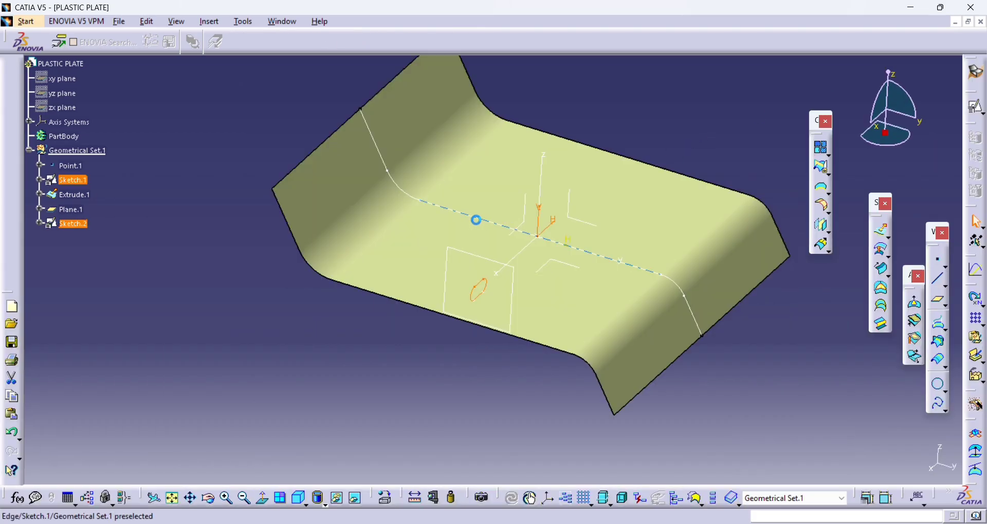
- Start a positioned sketch on the offset plane (Plane.1) with implicit origin and orientation
{"action": "mouse_move", "coordinate": [474, 220]}
{"action": "middle_mouse_down"}
{"action": "mouse_move", "coordinate": [611, 268]}
{"action": "mouse_move", "coordinate": [541, 220]}
{"action": "middle_mouse_up"}
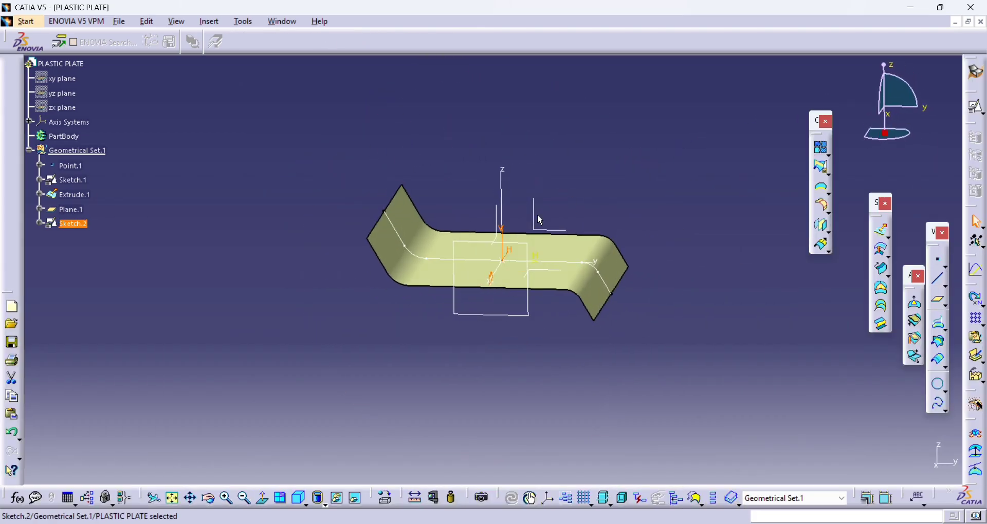
{"action": "left_click", "coordinate": [651, 166]}
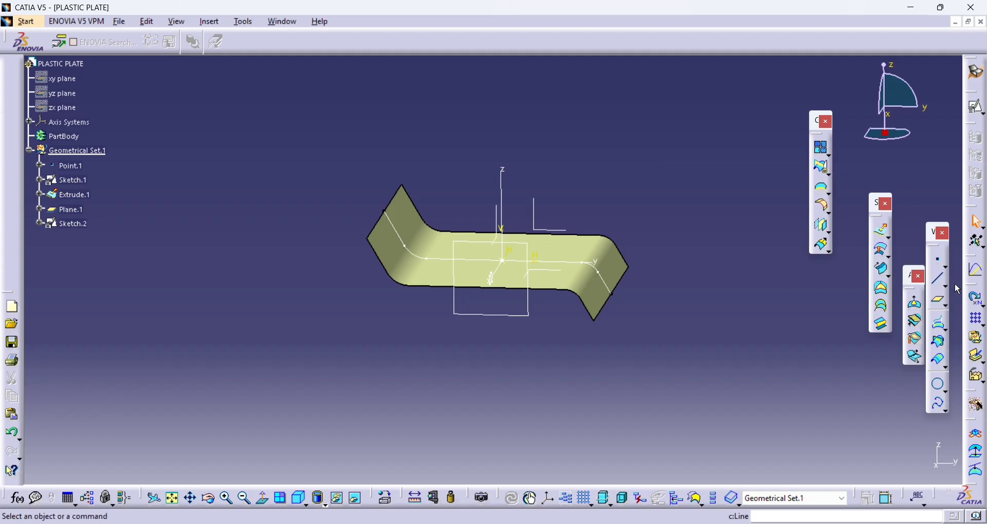
{"action": "left_click", "coordinate": [976, 107]}
{"action": "left_click", "coordinate": [533, 259]}
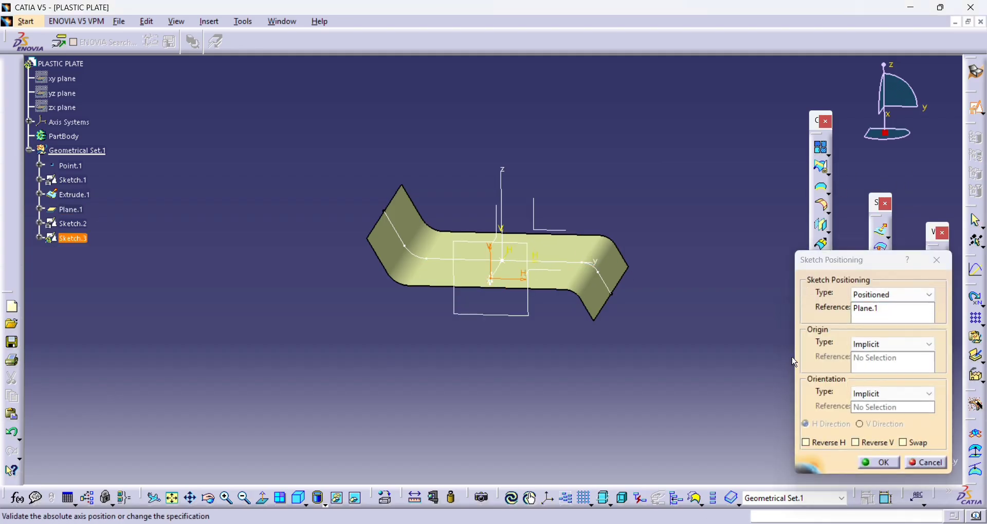
{"action": "left_click", "coordinate": [863, 465]}
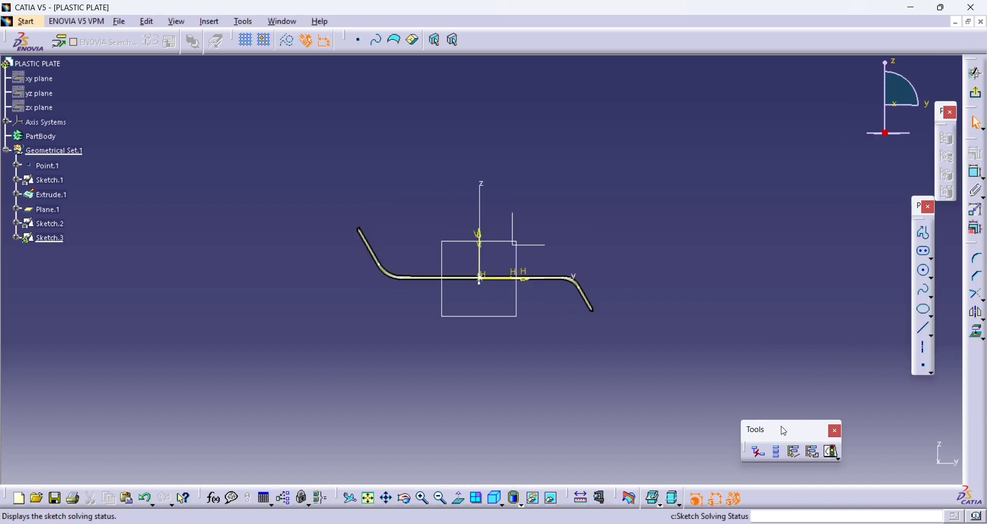
- Project the bent plate profile's lines and arcs onto the sketch plane
{"action": "middle_click_drag", "start_coordinate": [708, 392], "coordinate": [799, 325]}
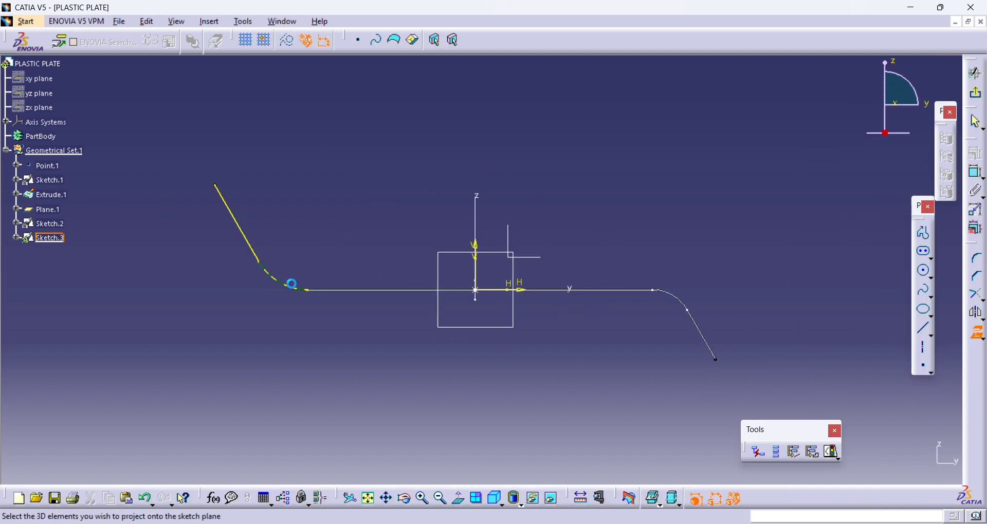
{"action": "left_click", "coordinate": [337, 295]}
{"action": "left_click", "coordinate": [687, 304]}
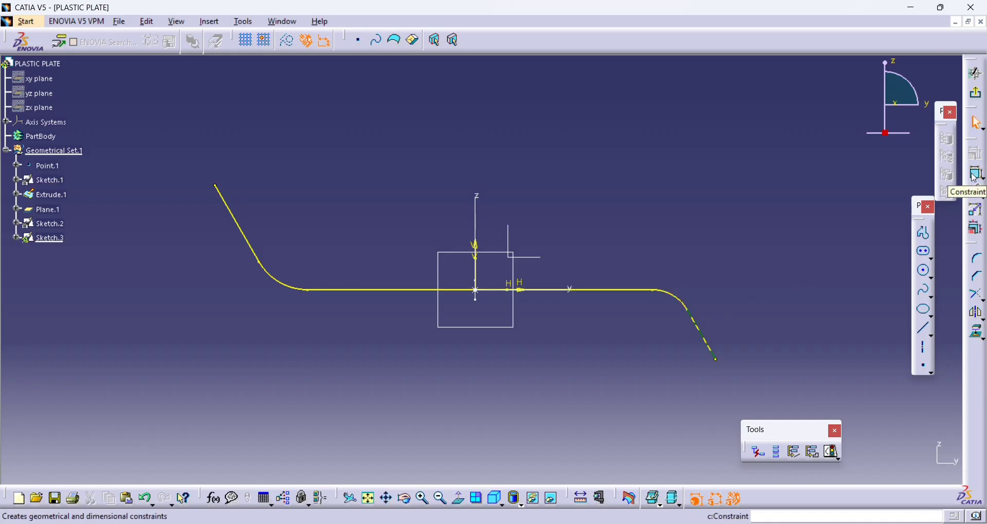
- Shorten the projected end line on the plate's descending flange
{"action": "left_click", "coordinate": [706, 328]}
{"action": "left_click", "coordinate": [709, 341]}
{"action": "left_click", "coordinate": [969, 181]}
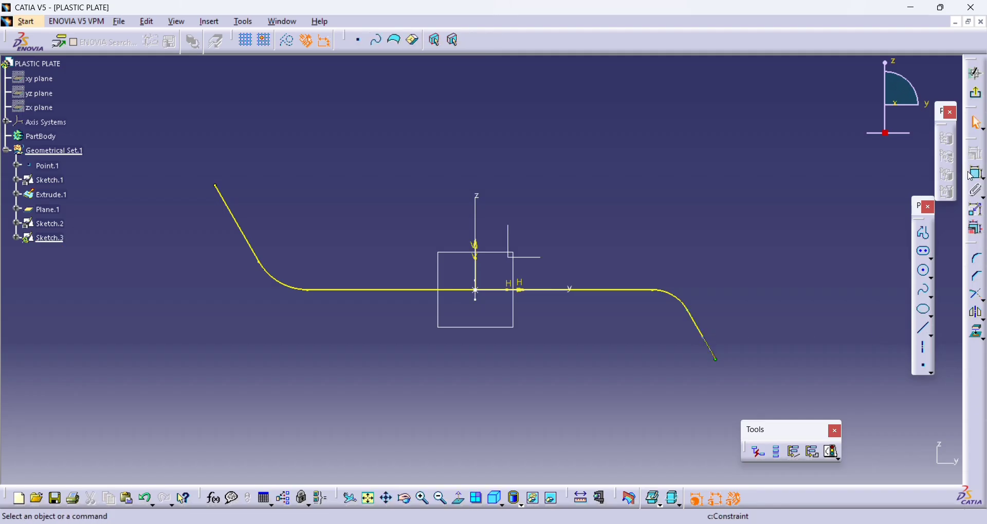
{"action": "left_click", "coordinate": [728, 308]}
{"action": "double_click", "coordinate": [733, 306]}
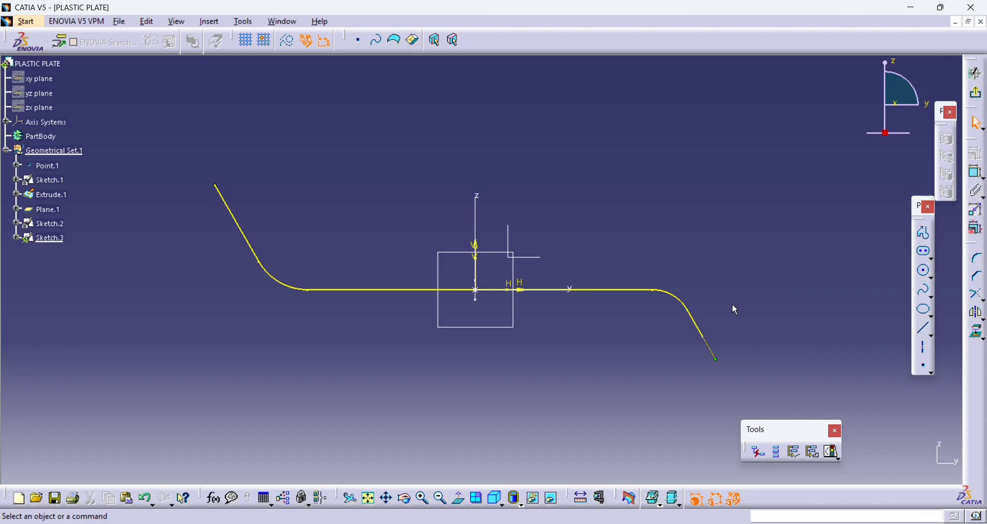
- Dimension the descending flange line from the end of the bend to its free end and set it to 2 mm
{"action": "left_click", "coordinate": [974, 172]}
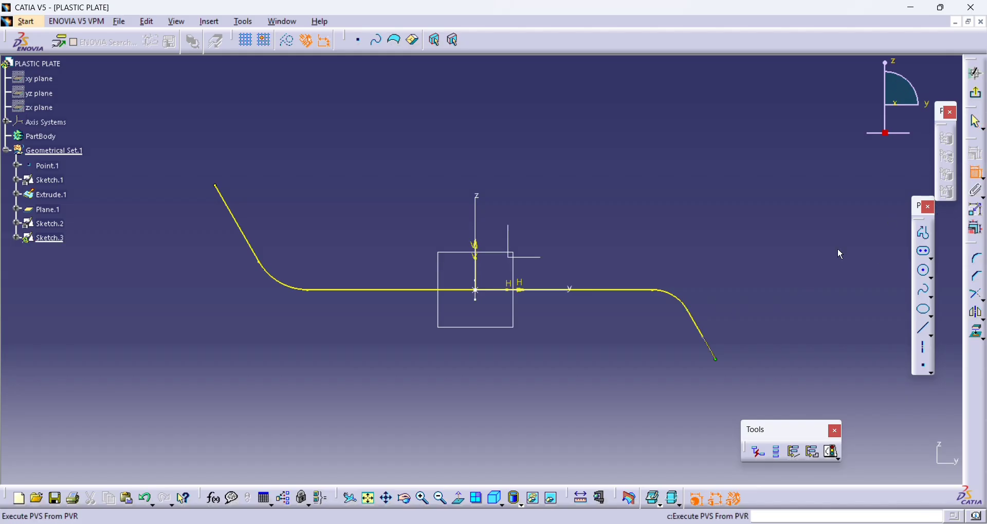
{"action": "left_click", "coordinate": [700, 322]}
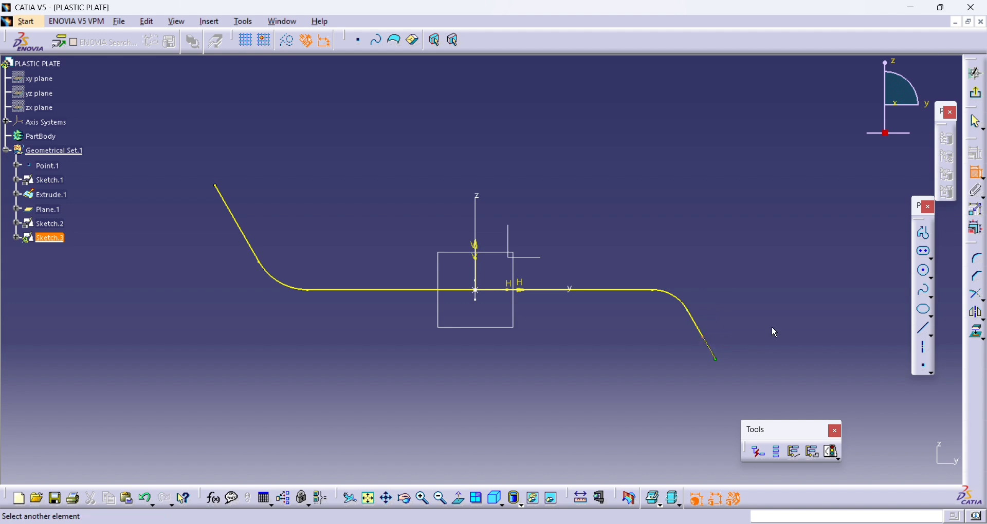
{"action": "left_click", "coordinate": [689, 310]}
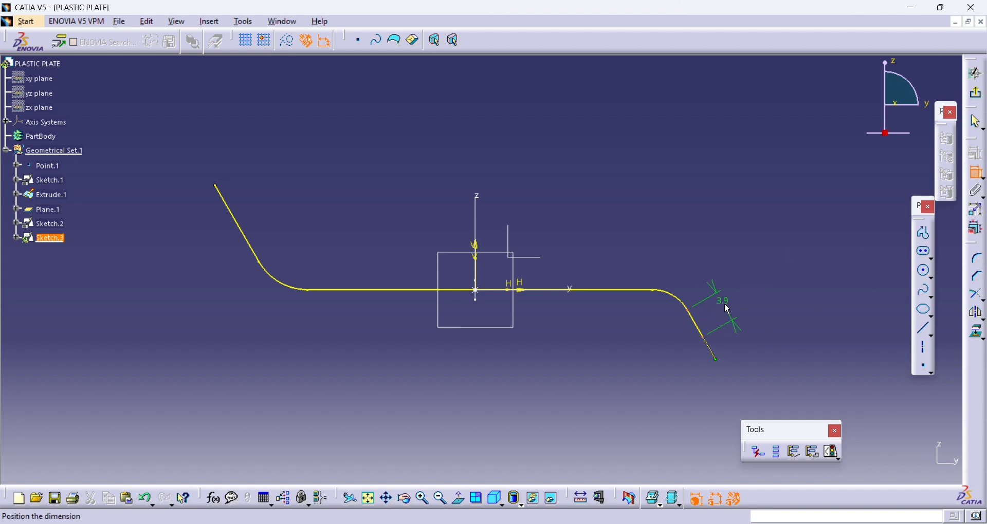
{"action": "left_click", "coordinate": [725, 303]}
{"action": "double_click", "coordinate": [725, 299]}
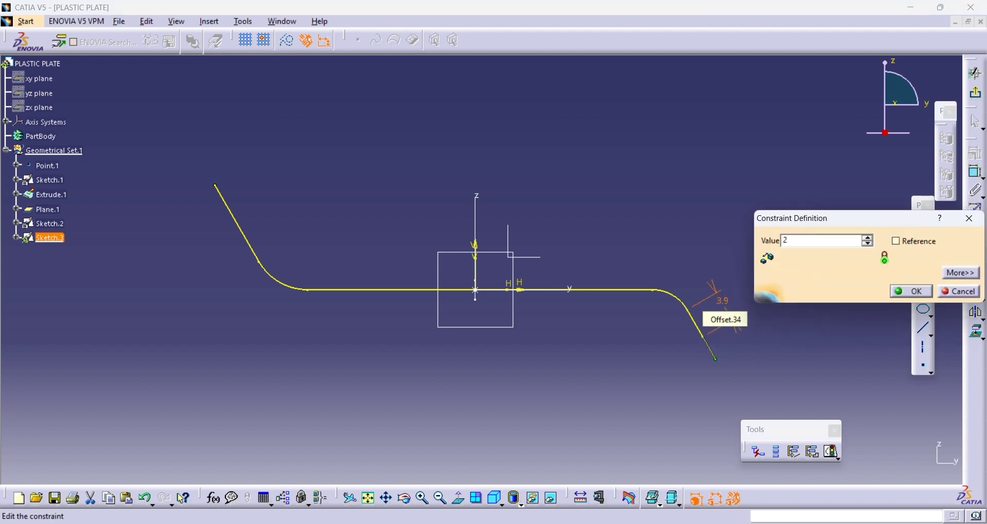
{"action": "type", "text": "2"}
{"action": "key", "text": "Return"}
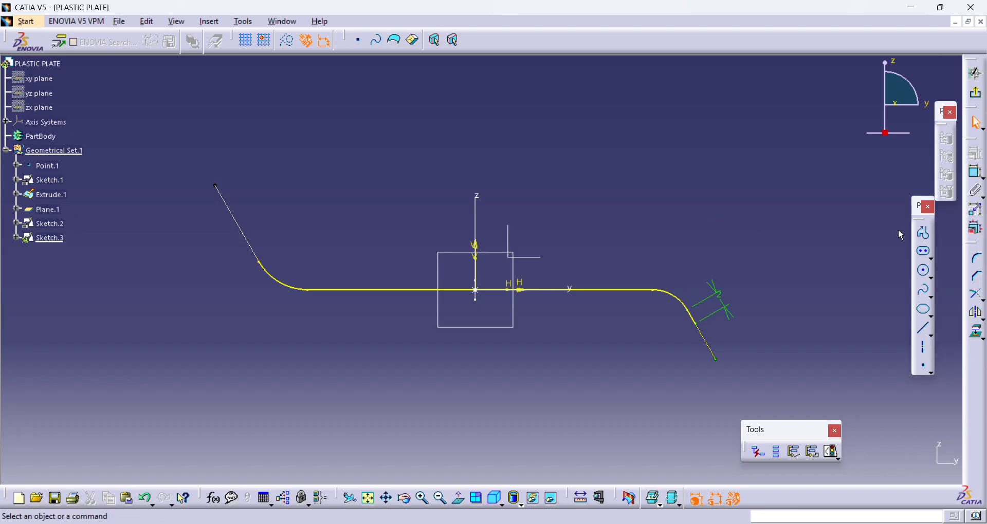
- Draw a line from the bend's end up along the rising flange, set its length to 4 mm, and exit the sketch
{"action": "left_click", "coordinate": [927, 238]}
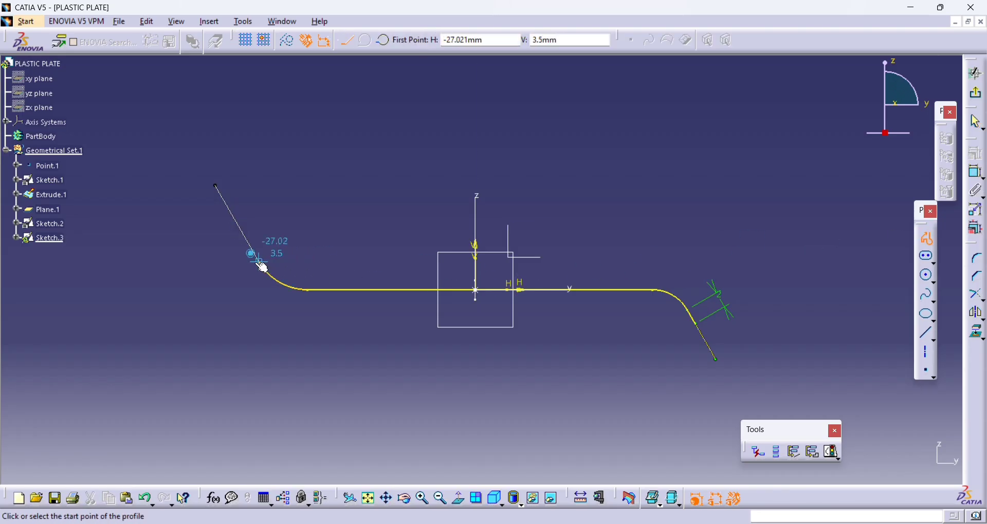
{"action": "left_click", "coordinate": [236, 218]}
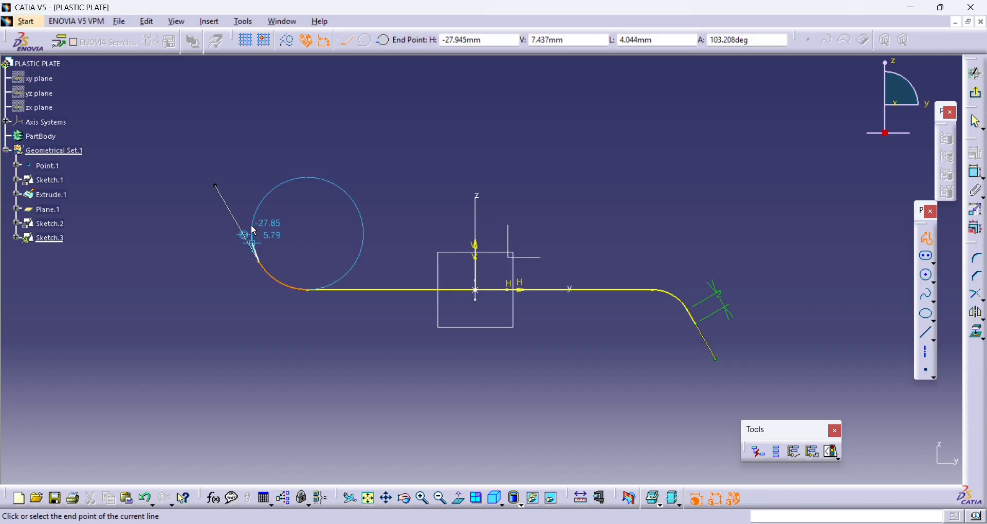
{"action": "left_click", "coordinate": [978, 169]}
{"action": "left_click", "coordinate": [299, 219]}
{"action": "double_click", "coordinate": [297, 218]}
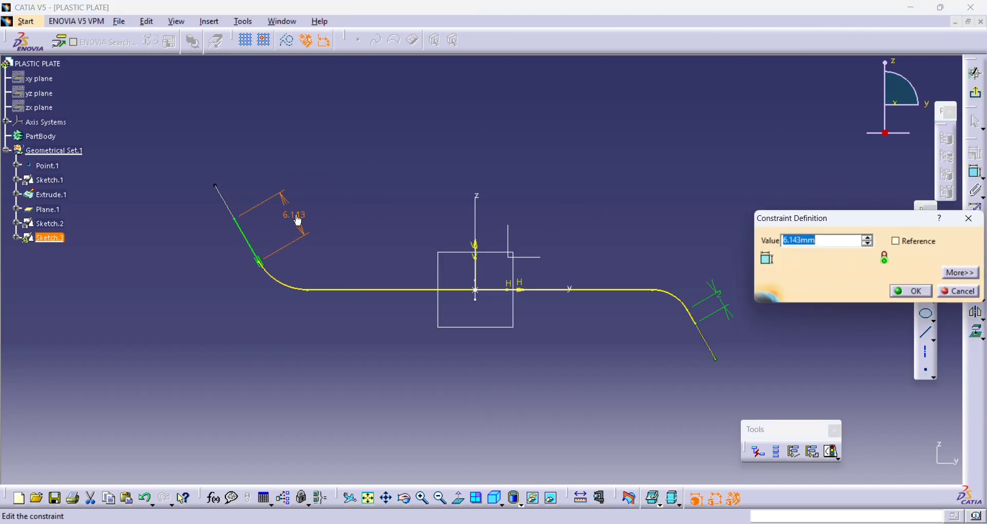
{"action": "key", "text": "Return"}
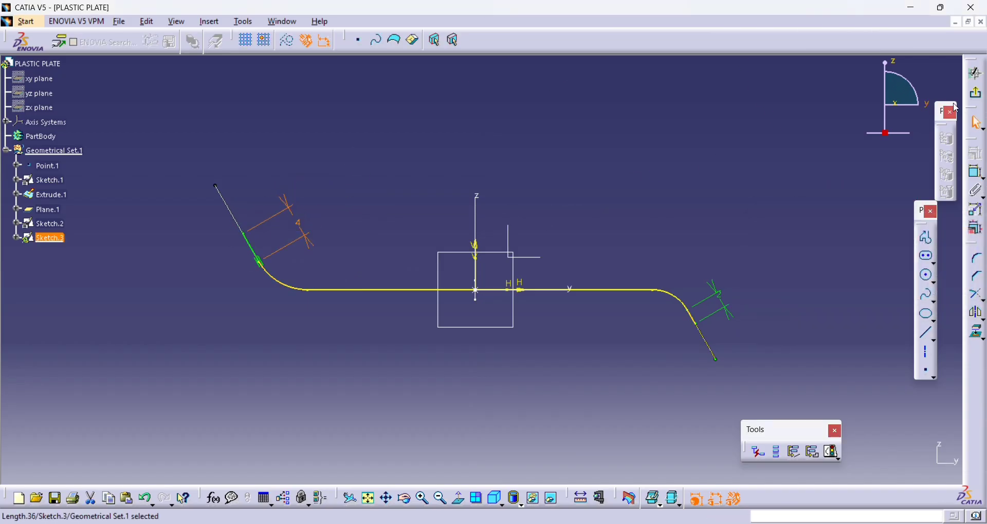
{"action": "left_click", "coordinate": [975, 93]}
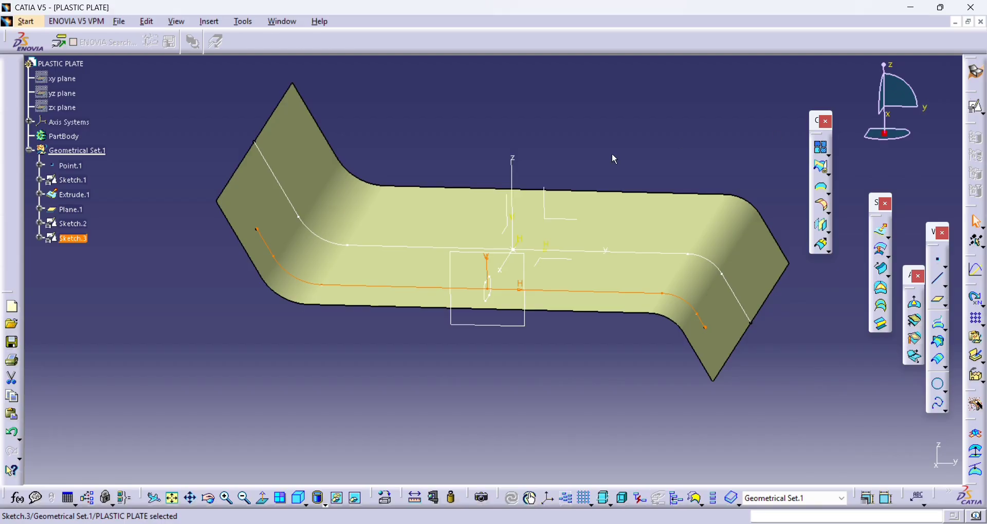
{"action": "left_click", "coordinate": [612, 155]}
{"action": "mouse_move", "coordinate": [566, 166]}
{"action": "middle_mouse_down"}
{"action": "mouse_move", "coordinate": [463, 277]}
{"action": "mouse_move", "coordinate": [526, 215]}
{"action": "mouse_move", "coordinate": [509, 246]}
{"action": "mouse_move", "coordinate": [550, 227]}
{"action": "middle_mouse_up"}
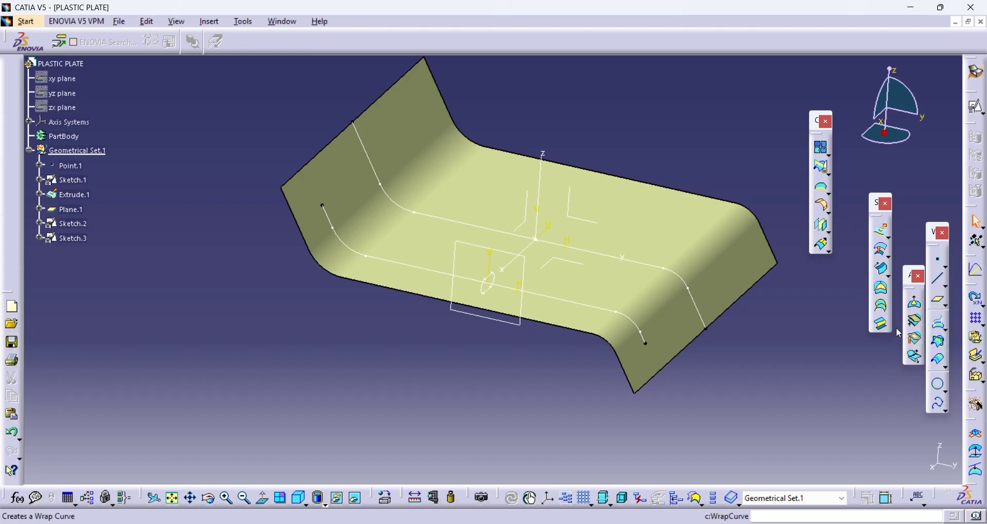
- Sweep the elongated hole profile sketch along the projected bent guide sketch, with the extruded plate as reference surface selection left at default
{"action": "left_click", "coordinate": [883, 271]}
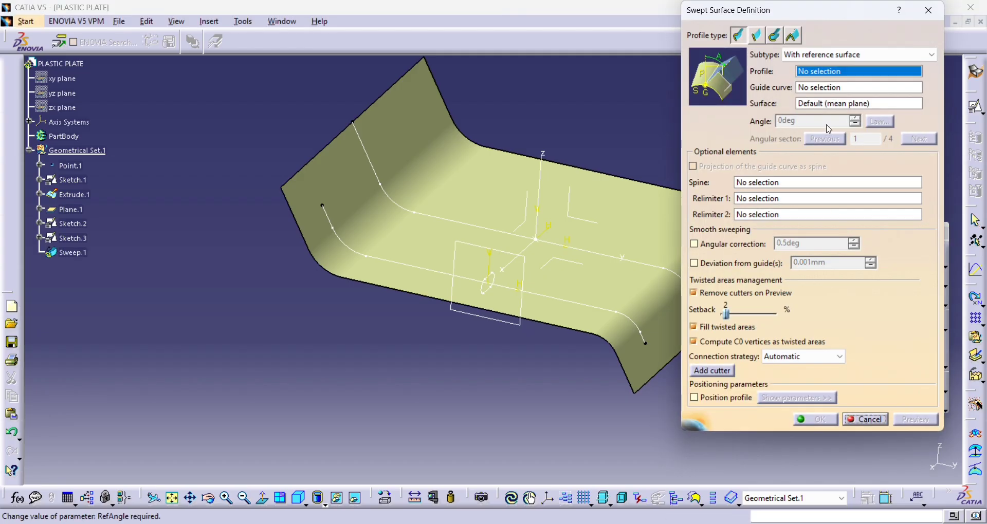
{"action": "left_click", "coordinate": [491, 287]}
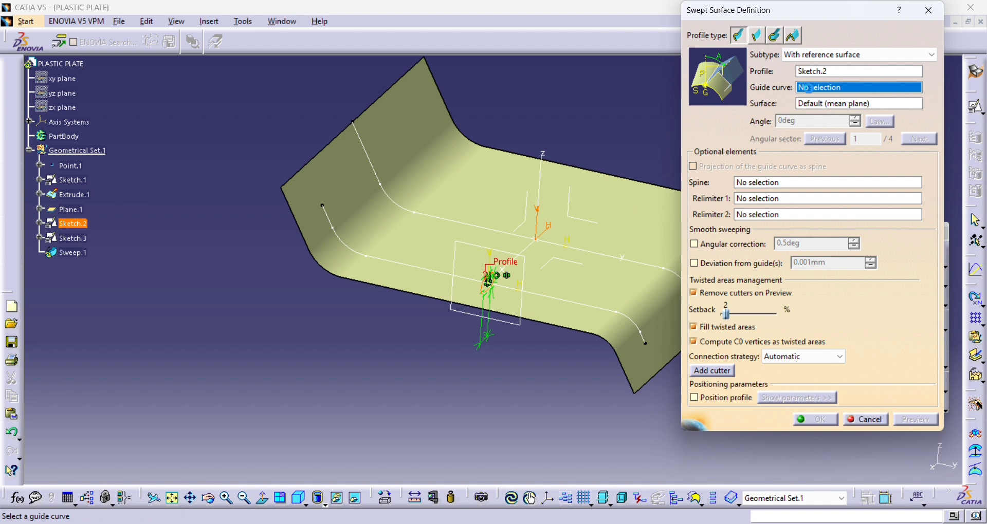
{"action": "left_click", "coordinate": [442, 273]}
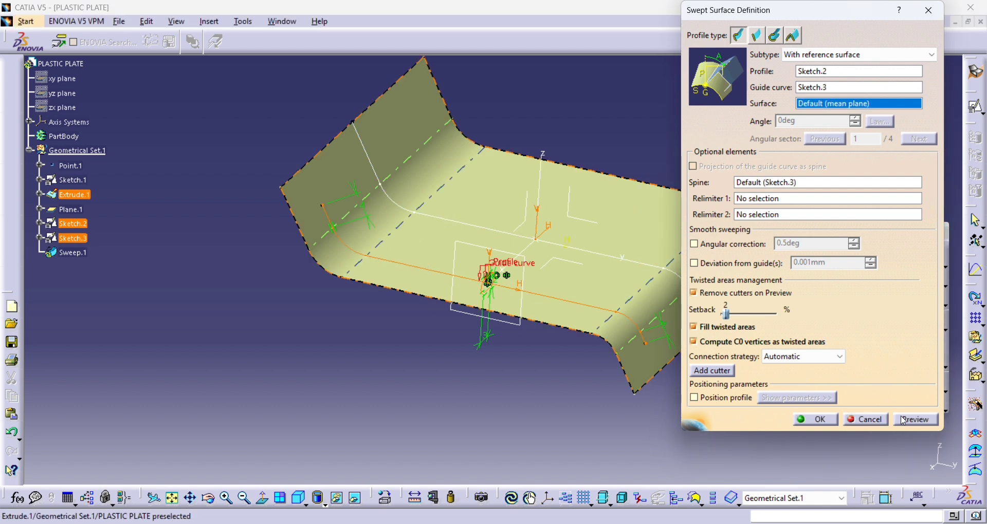
{"action": "left_click", "coordinate": [815, 420]}
- Hide the extruded plate surface to expose the swept tube on its own
{"action": "middle_click_drag", "start_coordinate": [505, 288], "coordinate": [458, 242]}
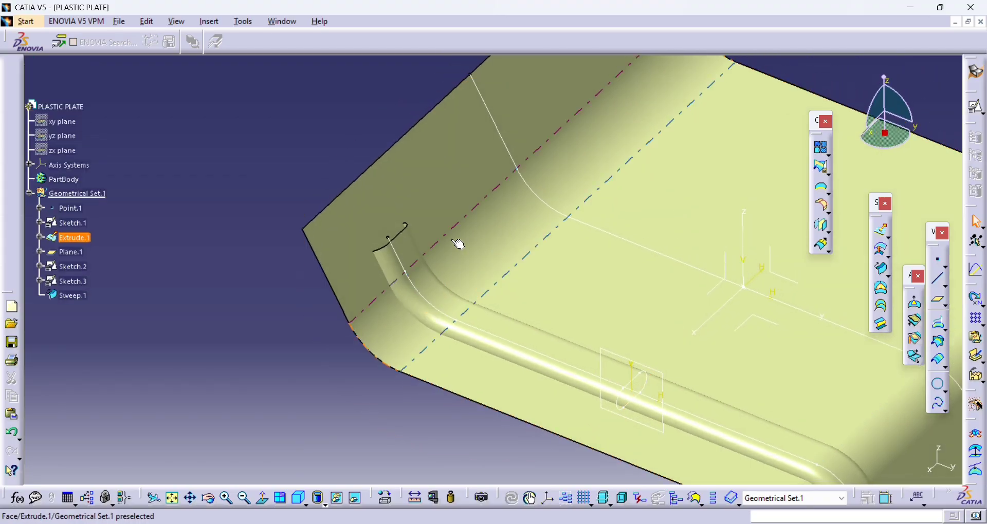
{"action": "right_click", "coordinate": [429, 242]}
{"action": "right_click", "coordinate": [78, 241]}
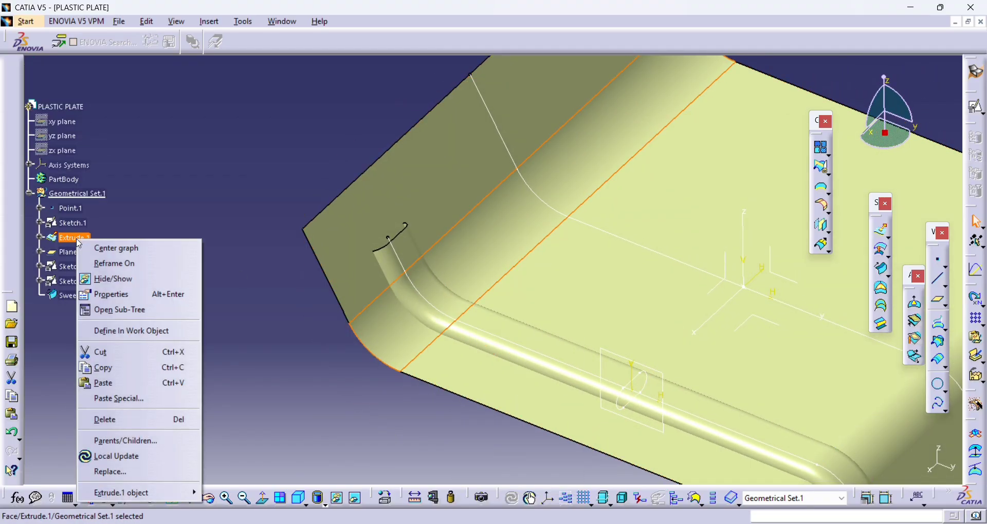
{"action": "left_click", "coordinate": [108, 279]}
{"action": "middle_click_drag", "start_coordinate": [263, 190], "coordinate": [366, 262]}
{"action": "scroll", "coordinate": [364, 256], "scroll_direction": "up", "scroll_amount": 3}
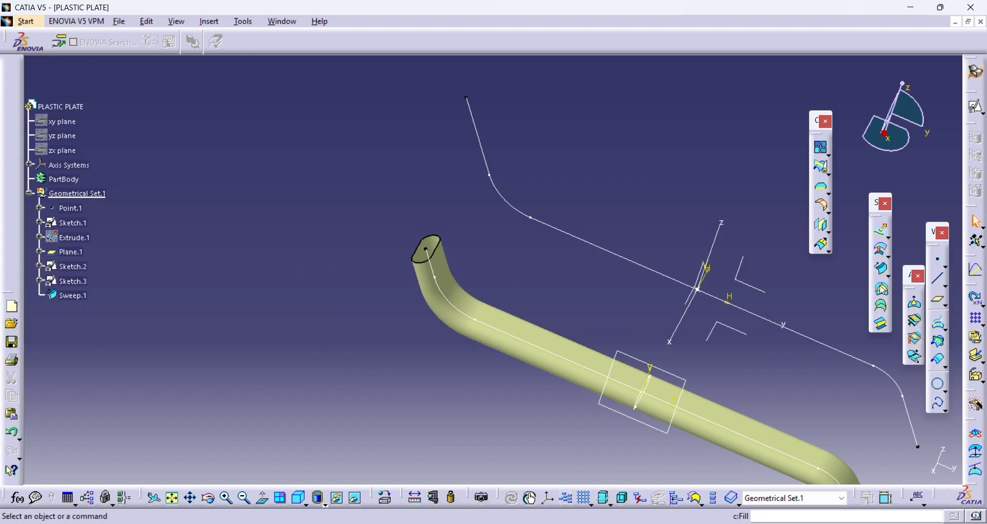
- Fill the open end of the swept tube on the rising flange side, using its four edges as the boundary
{"action": "left_click", "coordinate": [880, 269]}
{"action": "left_click", "coordinate": [436, 242]}
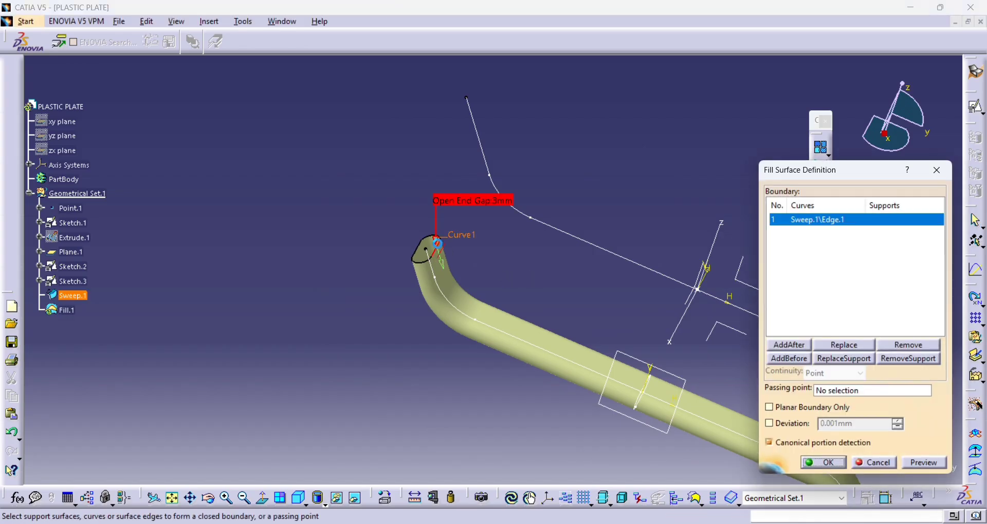
{"action": "left_click", "coordinate": [423, 248]}
{"action": "left_click", "coordinate": [415, 261]}
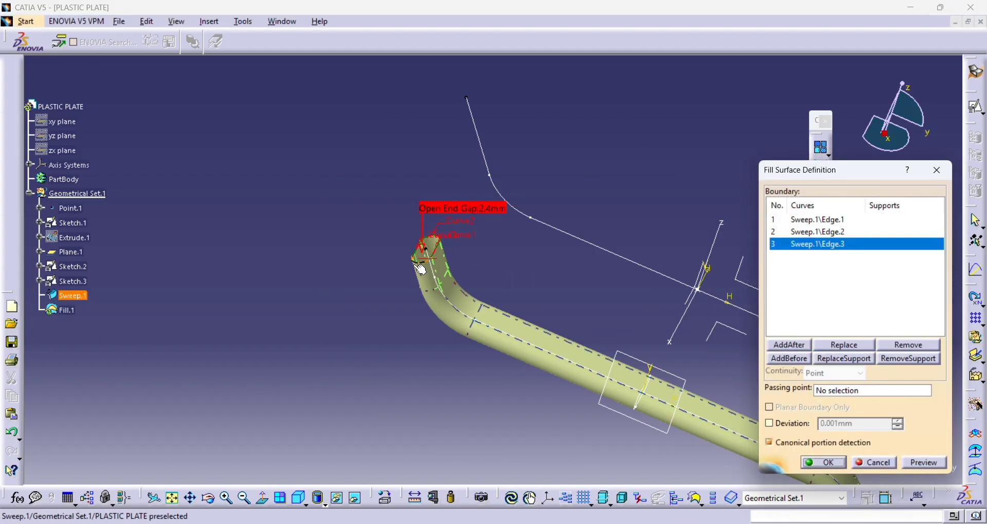
{"action": "left_click", "coordinate": [417, 262]}
{"action": "key", "text": "Return"}
- Fill the opposite open end of the swept tube, using its four boundary edges without a support surface
{"action": "middle_click_drag", "start_coordinate": [420, 261], "coordinate": [397, 98]}
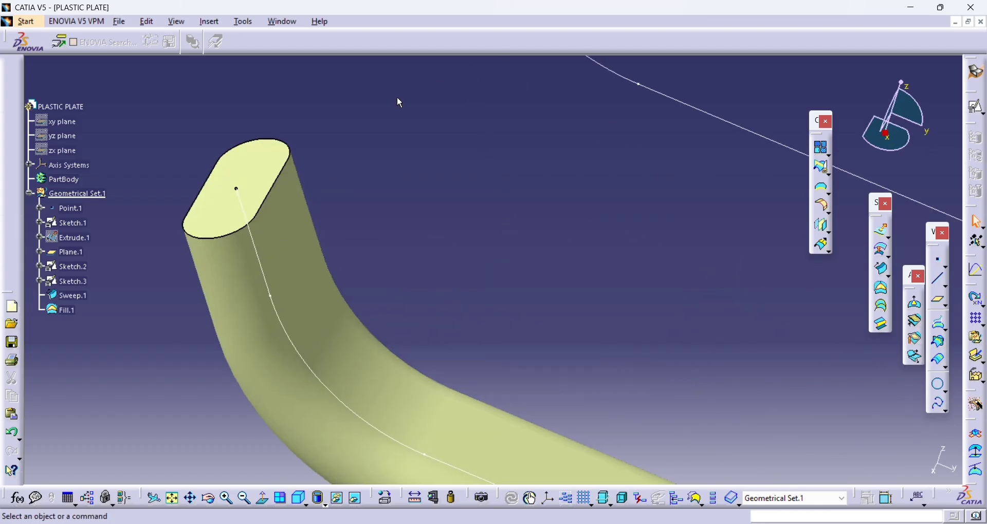
{"action": "middle_click_drag", "start_coordinate": [610, 268], "coordinate": [439, 330]}
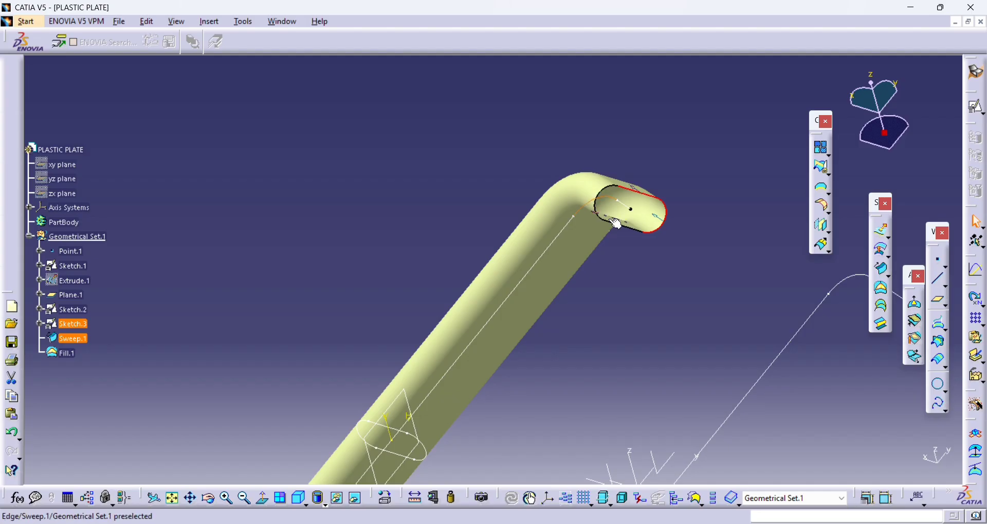
{"action": "left_click", "coordinate": [773, 222]}
{"action": "left_click", "coordinate": [879, 289]}
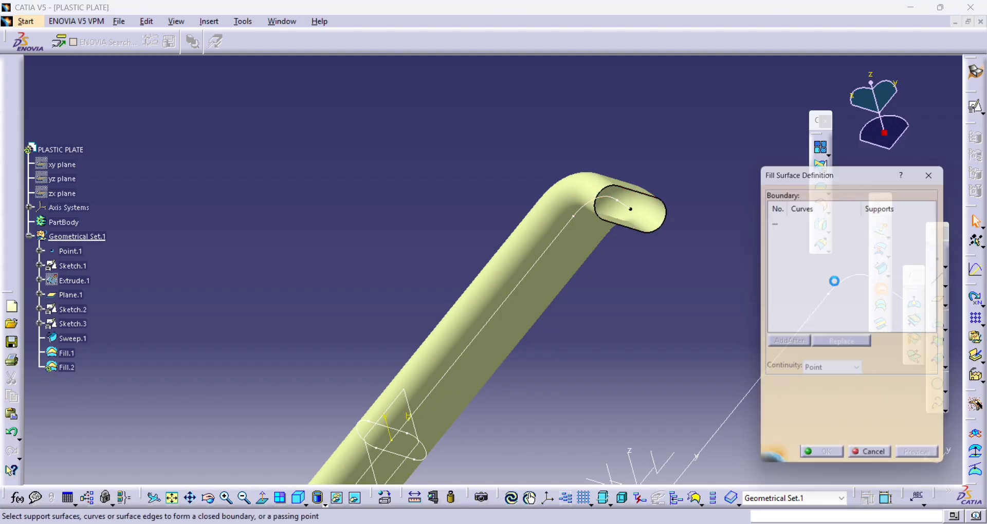
{"action": "left_click", "coordinate": [653, 199]}
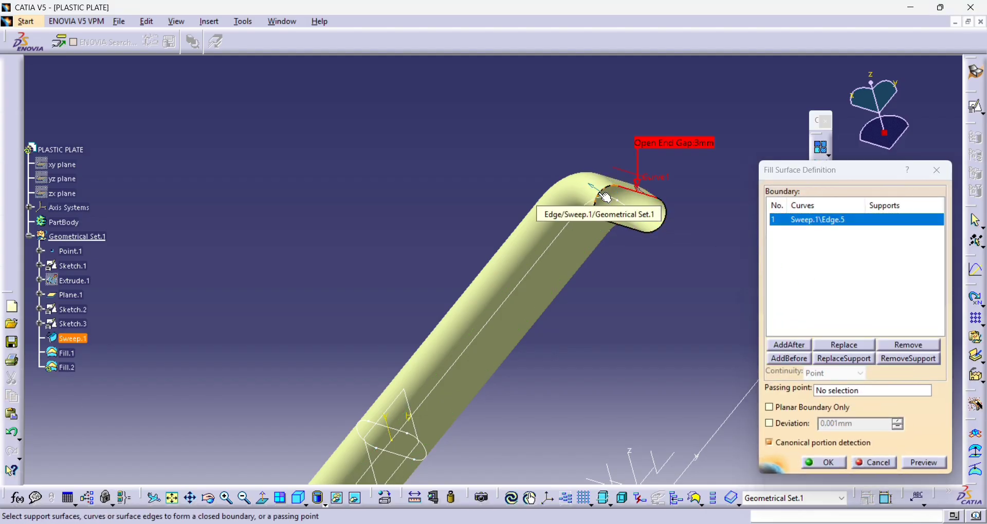
{"action": "left_click", "coordinate": [609, 198]}
{"action": "left_click", "coordinate": [647, 226]}
{"action": "left_click", "coordinate": [664, 234]}
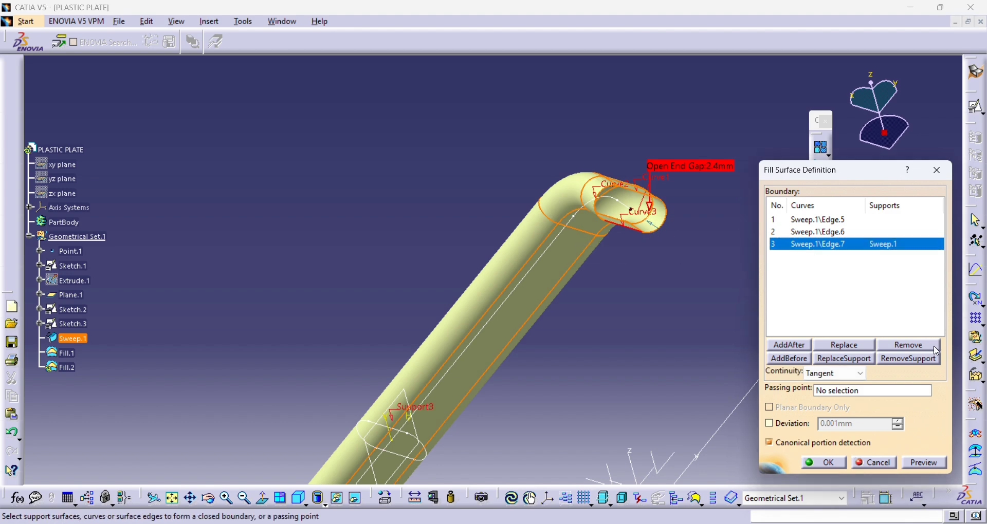
{"action": "left_click", "coordinate": [934, 347]}
{"action": "left_click", "coordinate": [639, 230]}
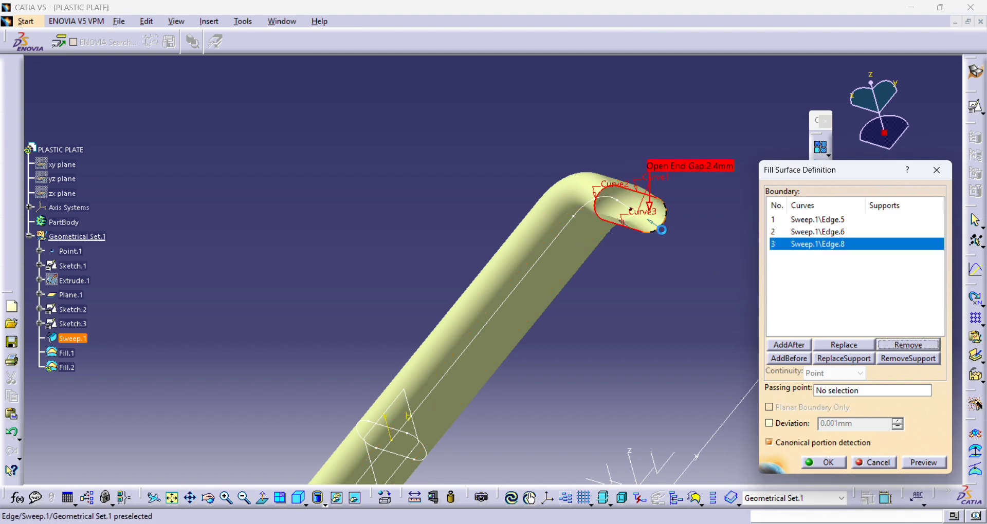
{"action": "left_click", "coordinate": [661, 229]}
{"action": "left_click", "coordinate": [823, 462]}
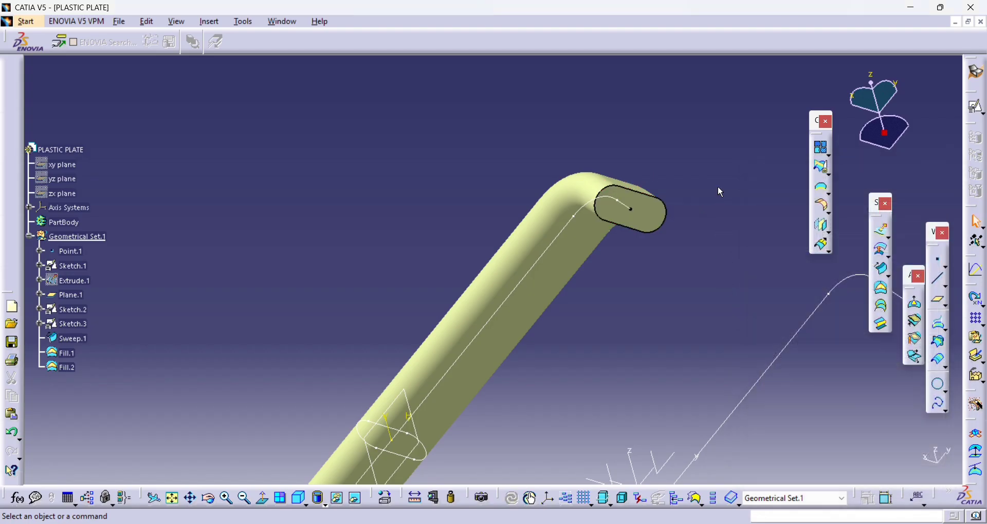
- Hide the bent plate profile sketch and the sweep's guide curve sketch
{"action": "middle_click_drag", "start_coordinate": [718, 188], "coordinate": [548, 300]}
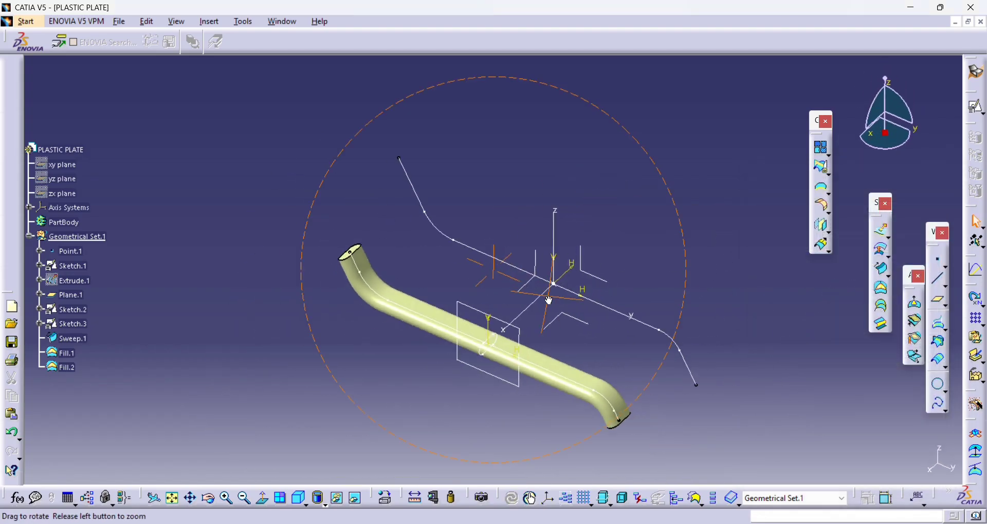
{"action": "right_click", "coordinate": [502, 259]}
{"action": "key", "text": "Escape"}
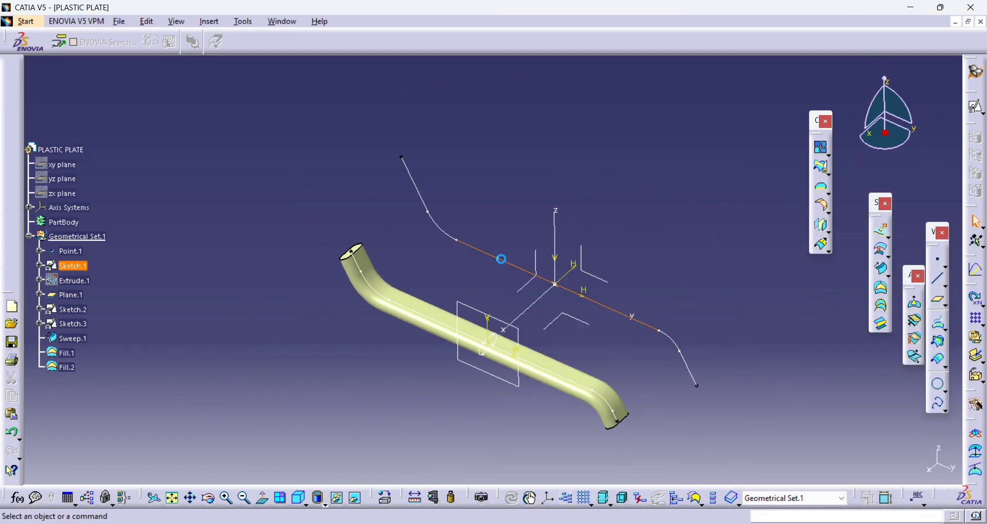
{"action": "right_click", "coordinate": [404, 308]}
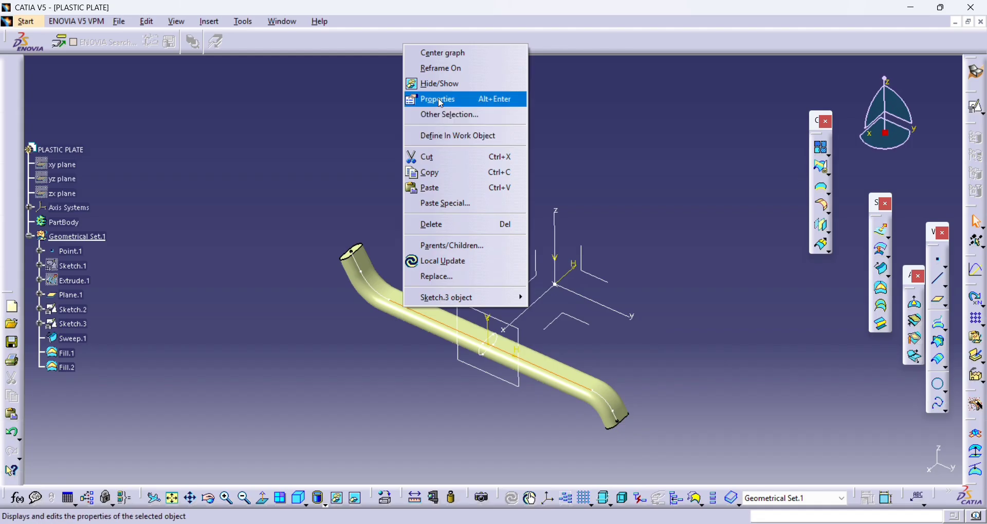
{"action": "key", "text": "Escape"}
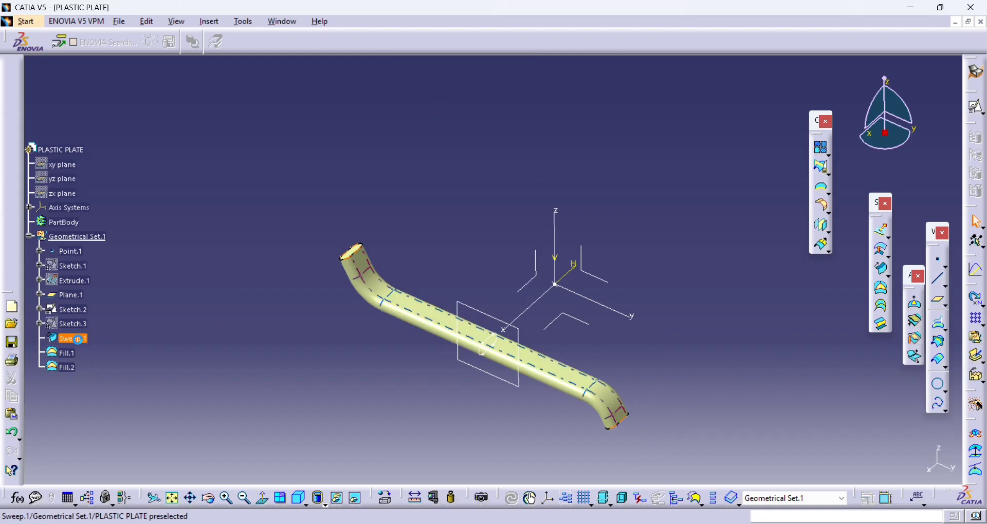
- Join the swept surface and both end fills into one closed surface with a 0.001 mm merging distance
{"action": "left_click", "coordinate": [77, 340]}
{"action": "left_click", "coordinate": [74, 368], "text": "shift"}
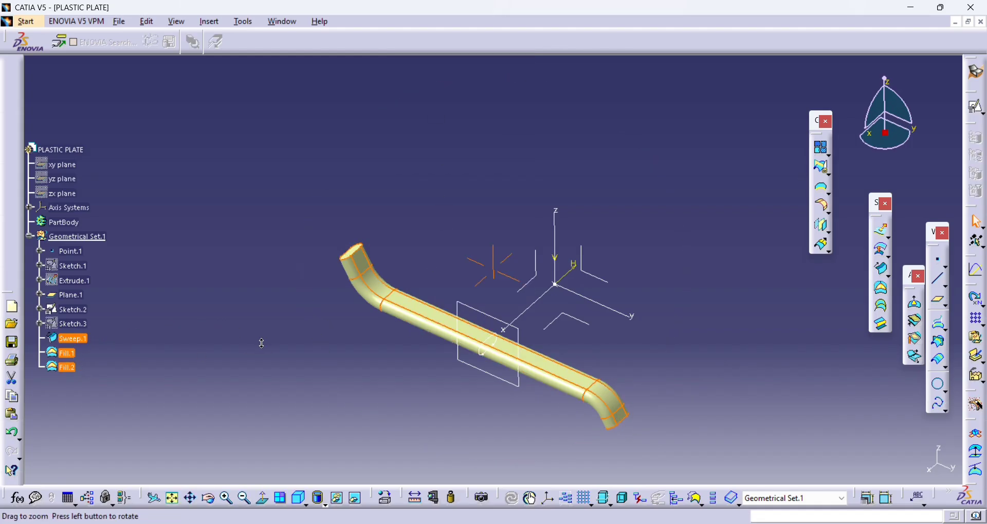
{"action": "middle_click_drag", "start_coordinate": [262, 343], "coordinate": [532, 281]}
{"action": "left_click", "coordinate": [824, 170]}
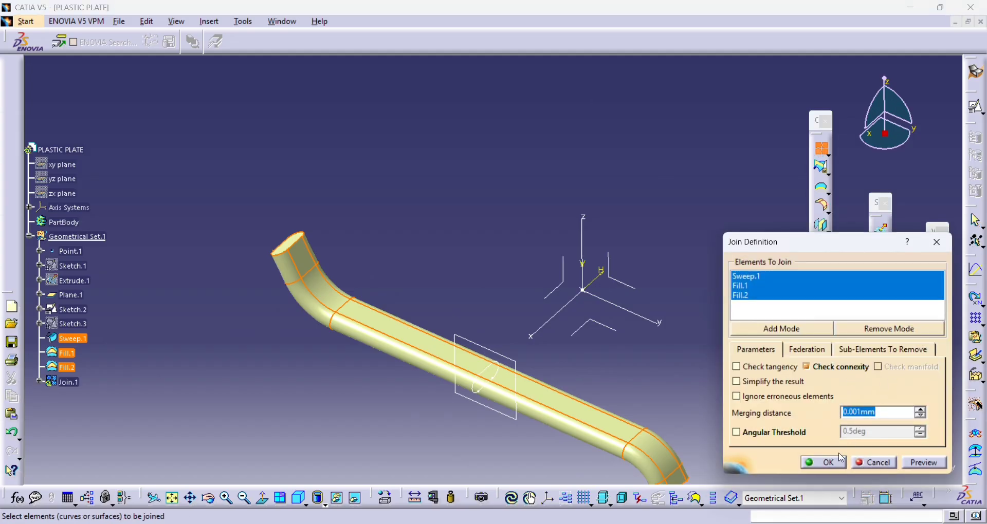
{"action": "left_click", "coordinate": [829, 466]}
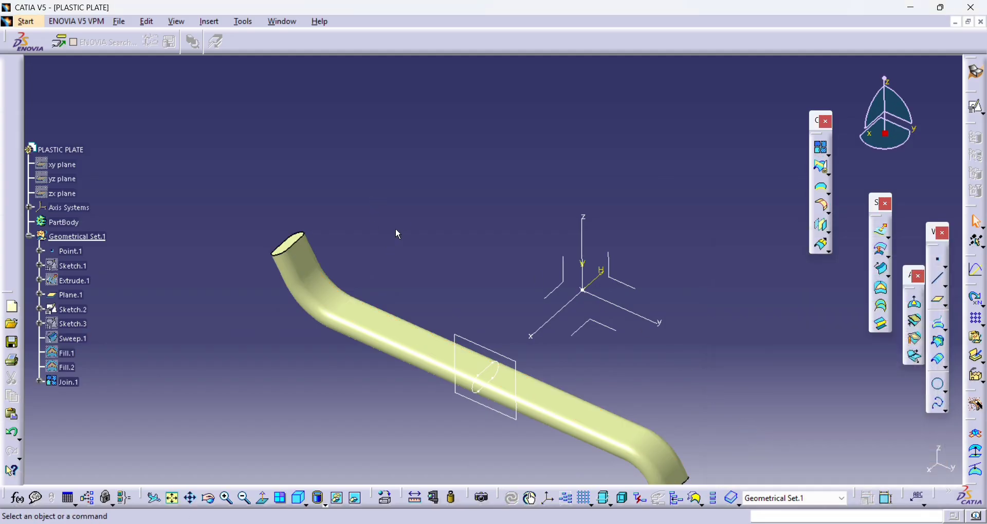
- Fillet the edge loops at both ends of the joined tube with a 1 mm radius
{"action": "left_click", "coordinate": [821, 200]}
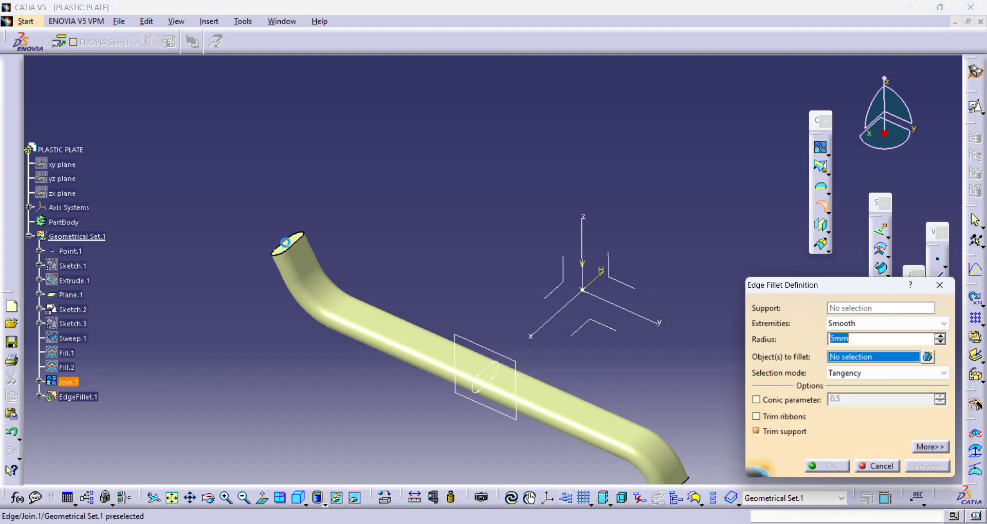
{"action": "left_click", "coordinate": [291, 249]}
{"action": "middle_click_drag", "start_coordinate": [406, 269], "coordinate": [314, 93]}
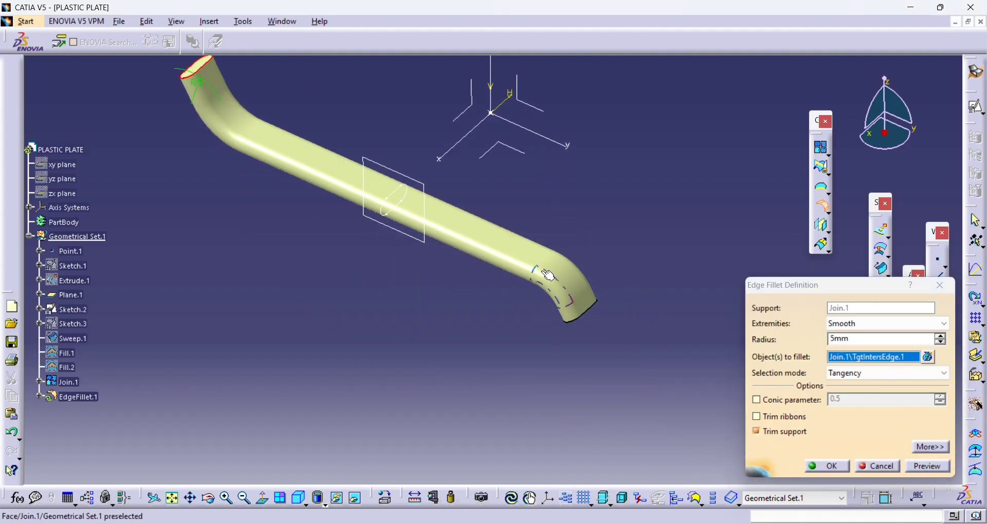
{"action": "left_click", "coordinate": [599, 314]}
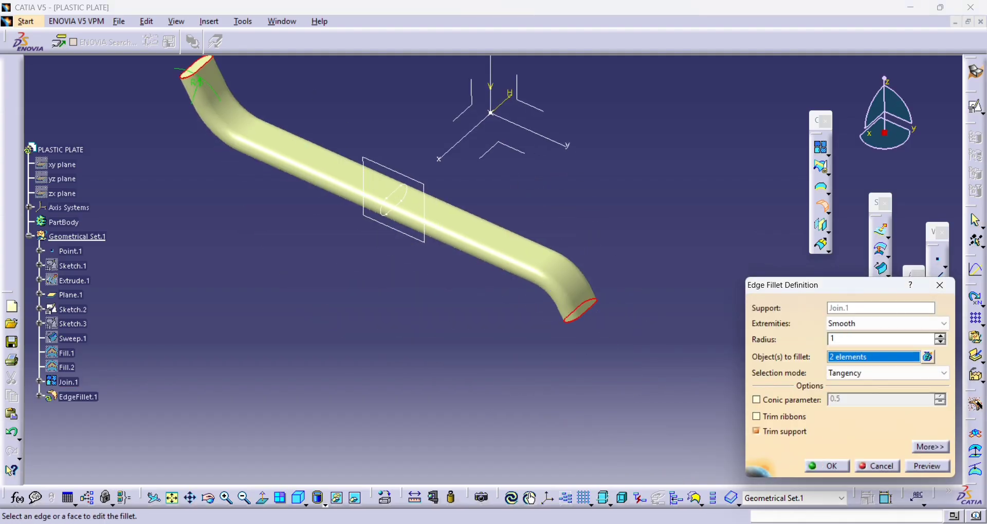
{"action": "left_click", "coordinate": [826, 466]}
{"action": "left_click", "coordinate": [803, 345]}
- Show the extruded plate surface again and hide the hole profile's plane and sketch
{"action": "middle_click_drag", "start_coordinate": [493, 184], "coordinate": [633, 278]}
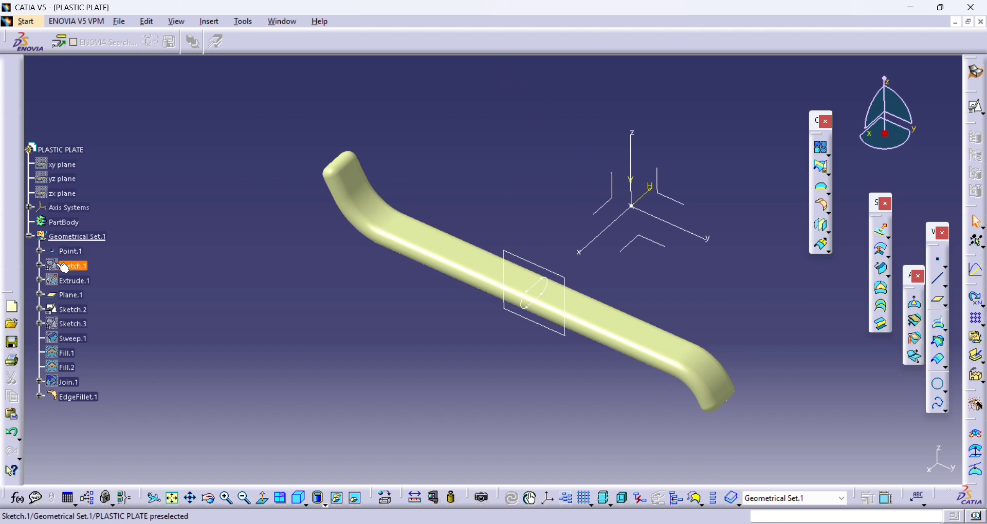
{"action": "right_click", "coordinate": [77, 281]}
{"action": "key", "text": "h"}
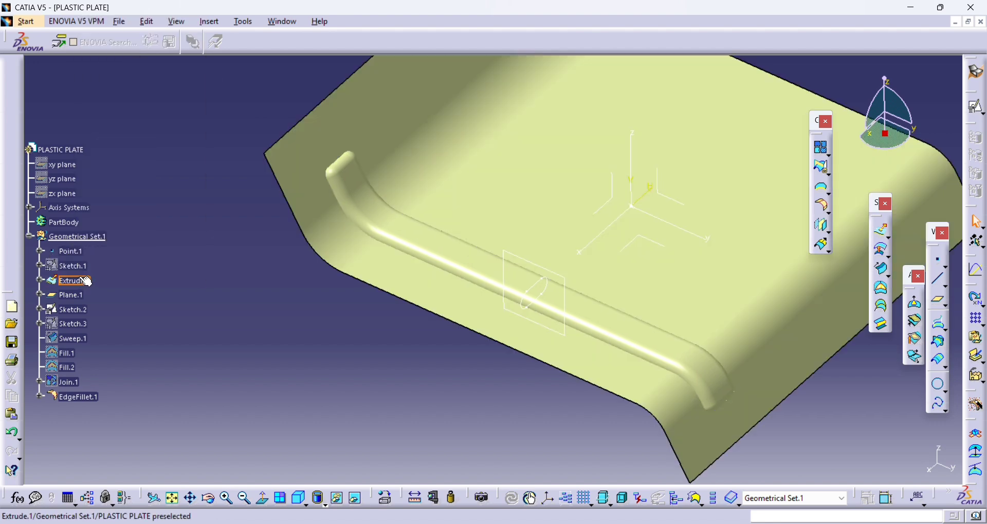
{"action": "scroll", "coordinate": [332, 207], "scroll_direction": "up", "scroll_amount": 1}
{"action": "middle_click_drag", "start_coordinate": [331, 206], "coordinate": [423, 230]}
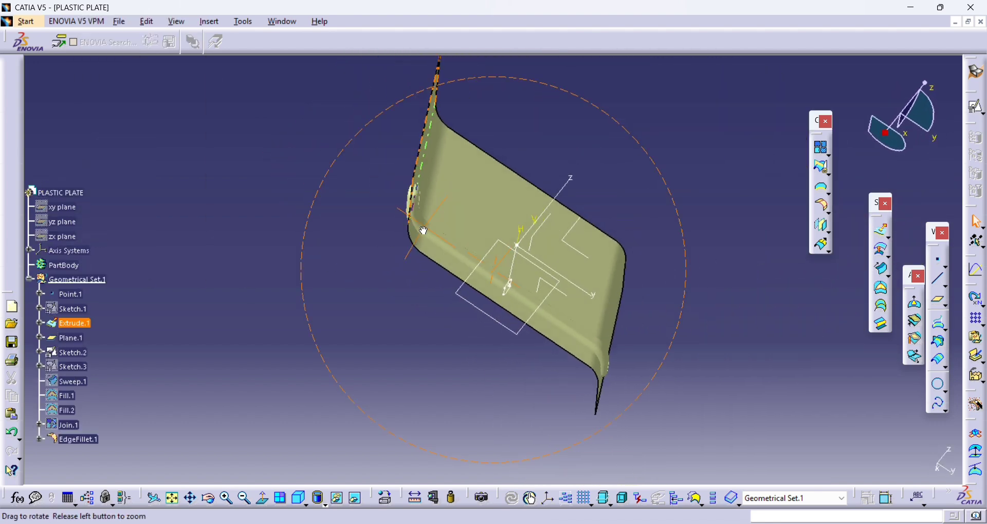
{"action": "left_click_drag", "start_coordinate": [423, 230], "coordinate": [345, 227]}
{"action": "middle_click_drag", "start_coordinate": [478, 308], "coordinate": [442, 296]}
{"action": "scroll", "coordinate": [132, 374], "scroll_direction": "down", "scroll_amount": 3}
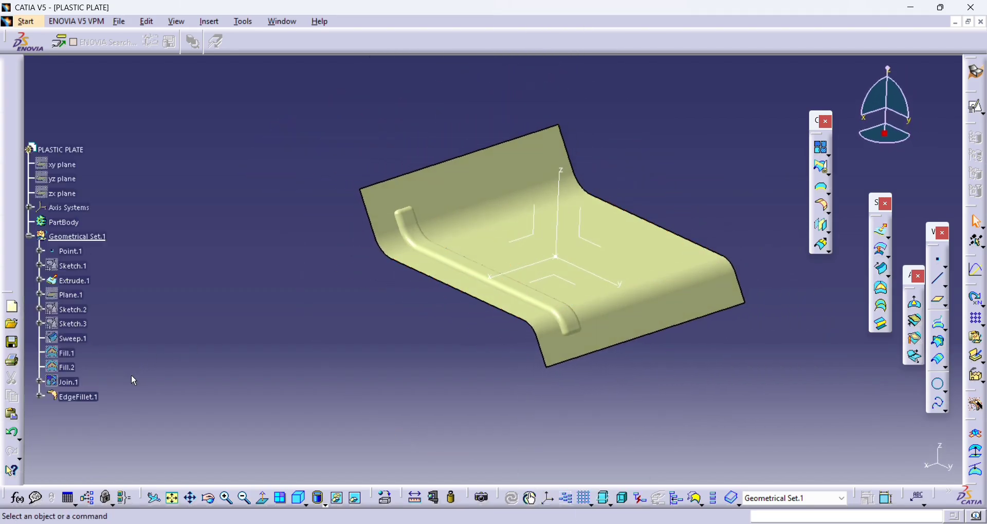
- Pattern the filleted tube in a reversed X-axis direction with 3 instances at 20 mm spacing
{"action": "left_click", "coordinate": [77, 354]}
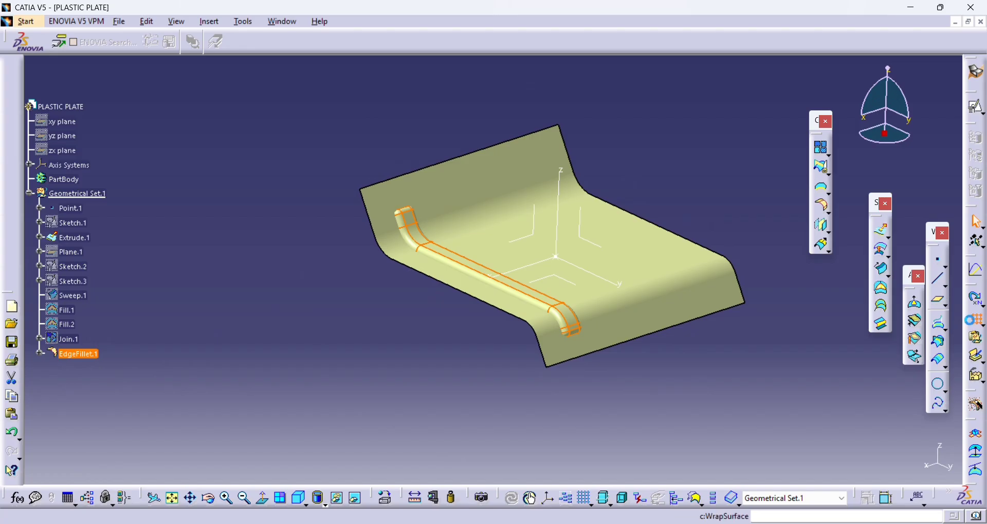
{"action": "left_click", "coordinate": [975, 319]}
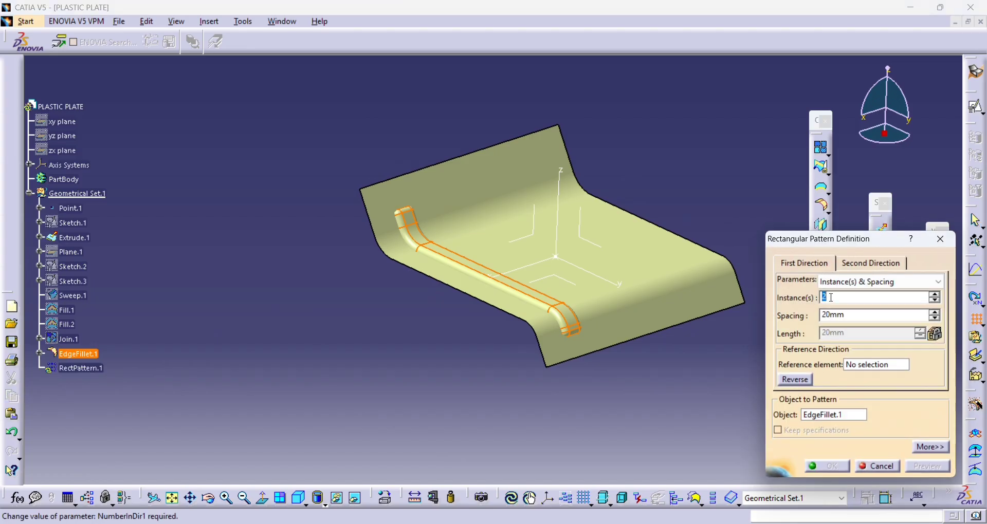
{"action": "left_click", "coordinate": [502, 272]}
{"action": "left_click", "coordinate": [803, 383]}
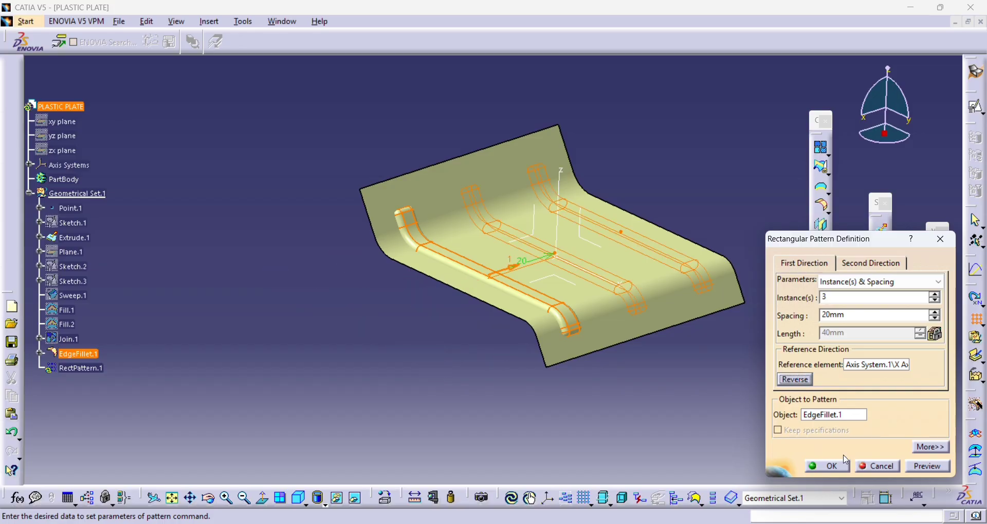
{"action": "left_click", "coordinate": [827, 466]}
{"action": "middle_click_drag", "start_coordinate": [493, 288], "coordinate": [675, 319]}
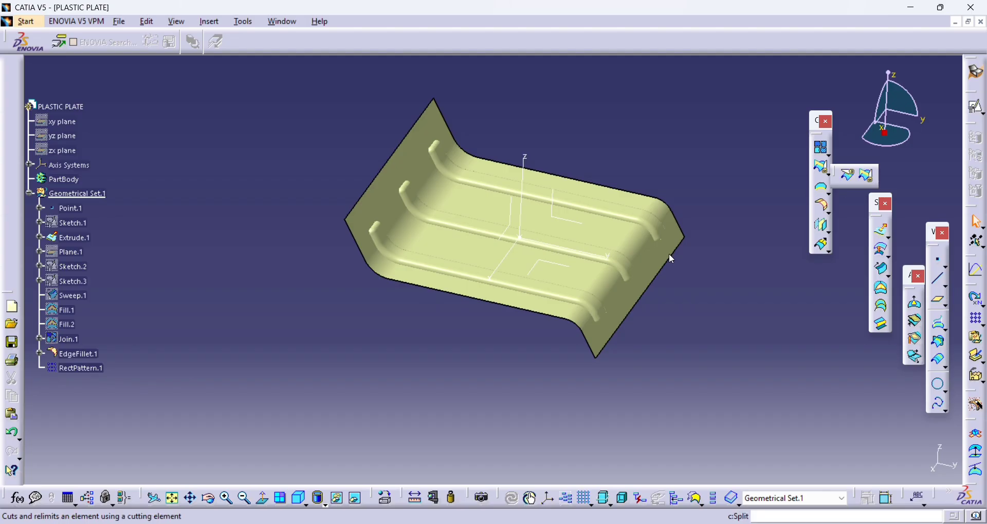
{"action": "left_click", "coordinate": [825, 168]}
{"action": "left_click", "coordinate": [399, 214]}
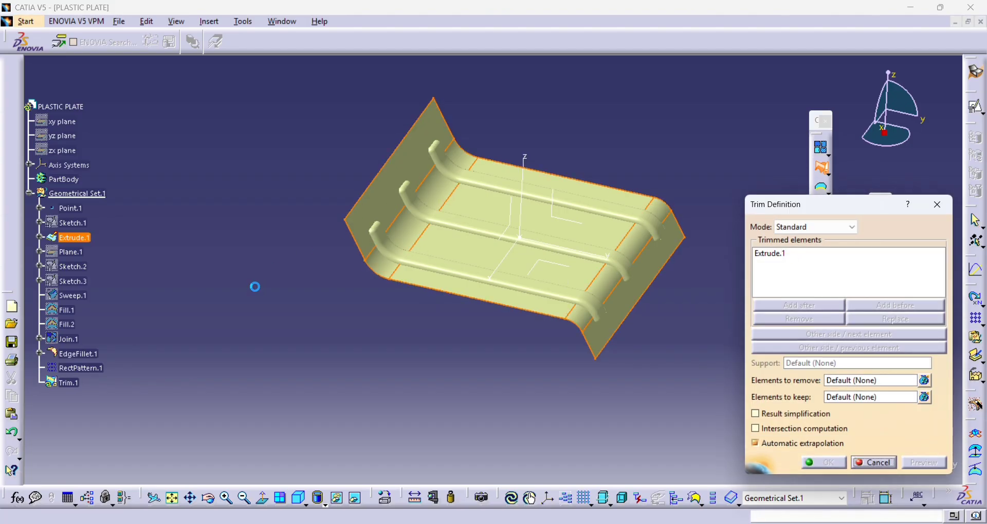
{"action": "key", "text": "Escape"}
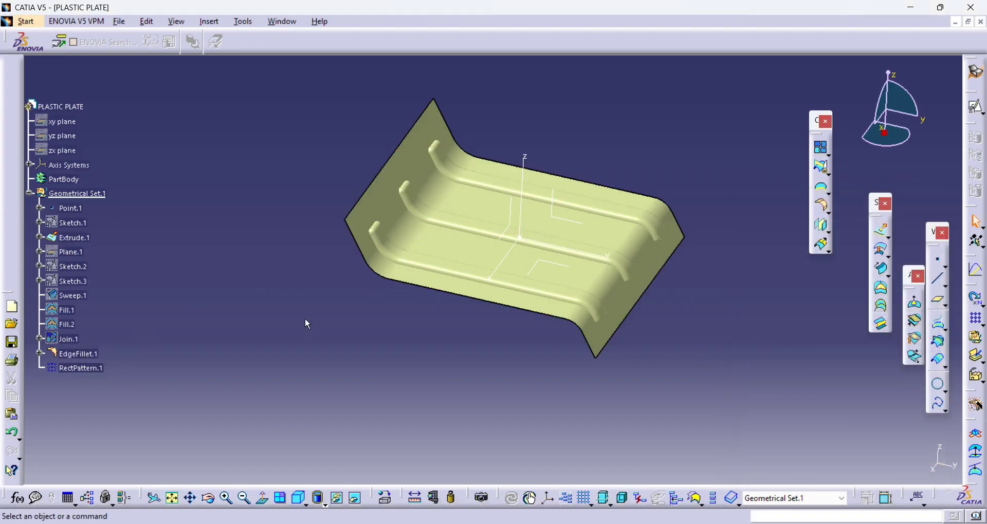
- Join the filleted tube and its rectangular pattern into one surface with a 0.001 mm merging distance
{"action": "left_click", "coordinate": [77, 354]}
{"action": "left_click", "coordinate": [78, 369], "text": "ctrl"}
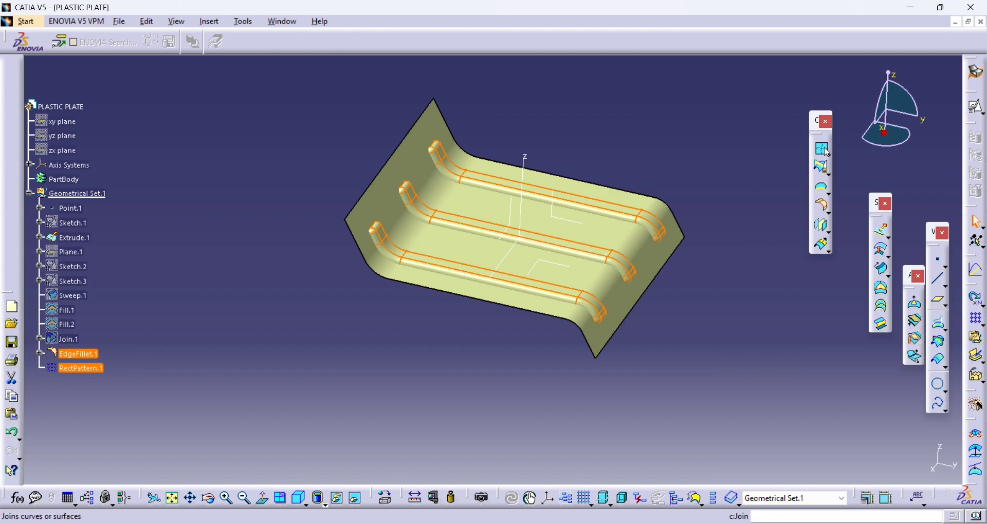
{"action": "left_click", "coordinate": [826, 150]}
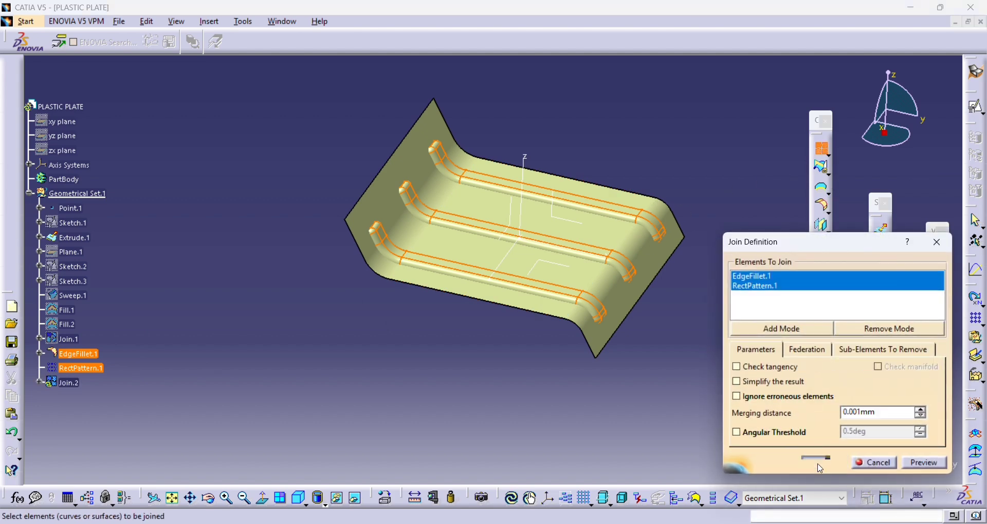
{"action": "left_click", "coordinate": [820, 465]}
{"action": "left_click", "coordinate": [76, 383]}
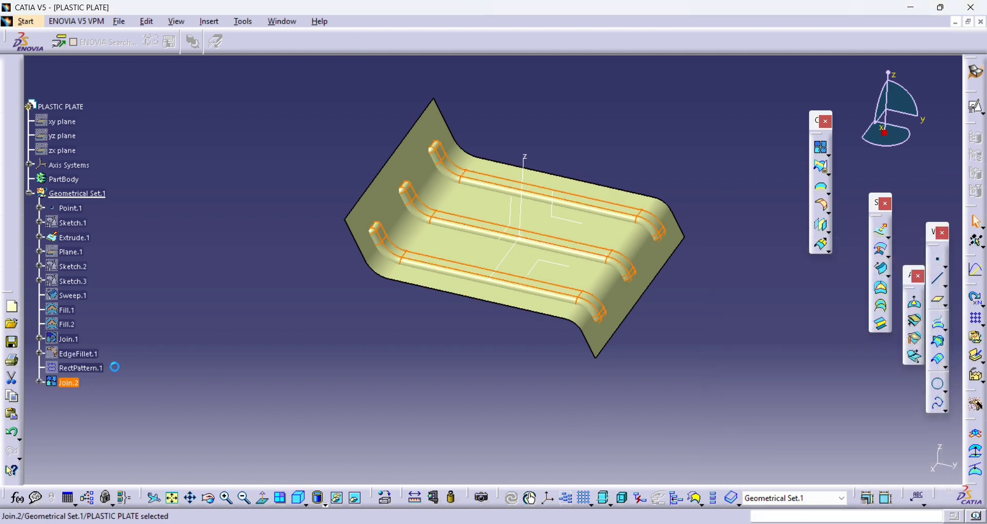
{"action": "left_click", "coordinate": [735, 265]}
- Trim the joined rib tubes against the extruded plate surface in Standard mode, forming three rib channels in the plate
{"action": "left_click", "coordinate": [822, 190]}
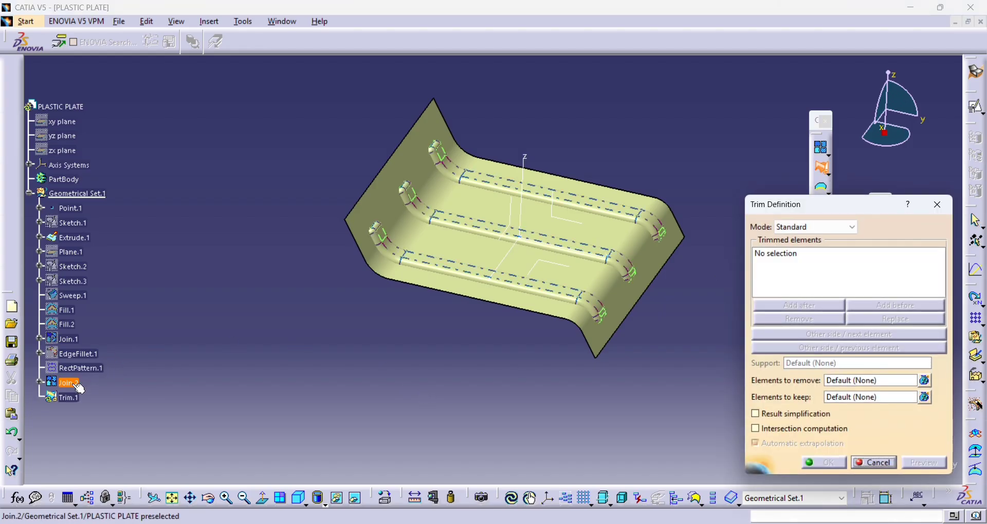
{"action": "left_click", "coordinate": [68, 383]}
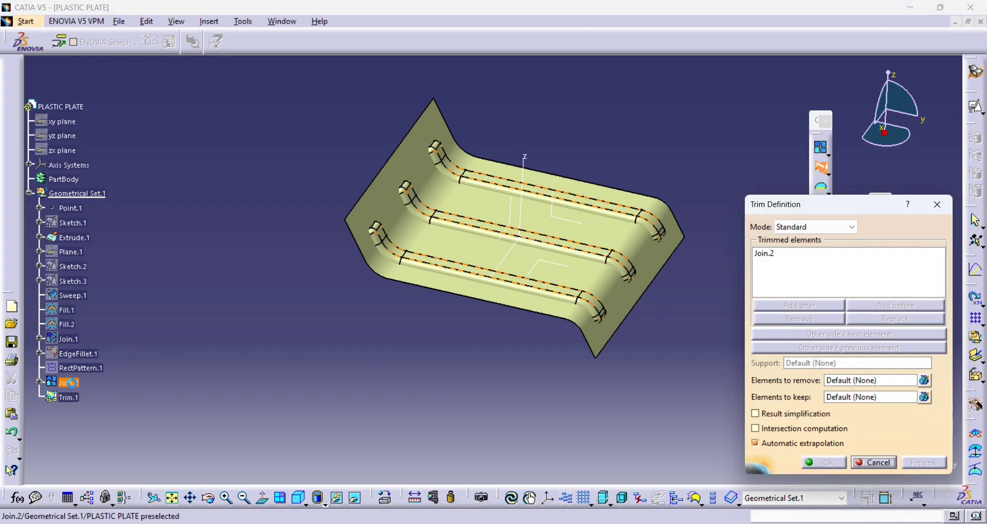
{"action": "left_click", "coordinate": [75, 238]}
{"action": "middle_click_drag", "start_coordinate": [464, 346], "coordinate": [706, 333]}
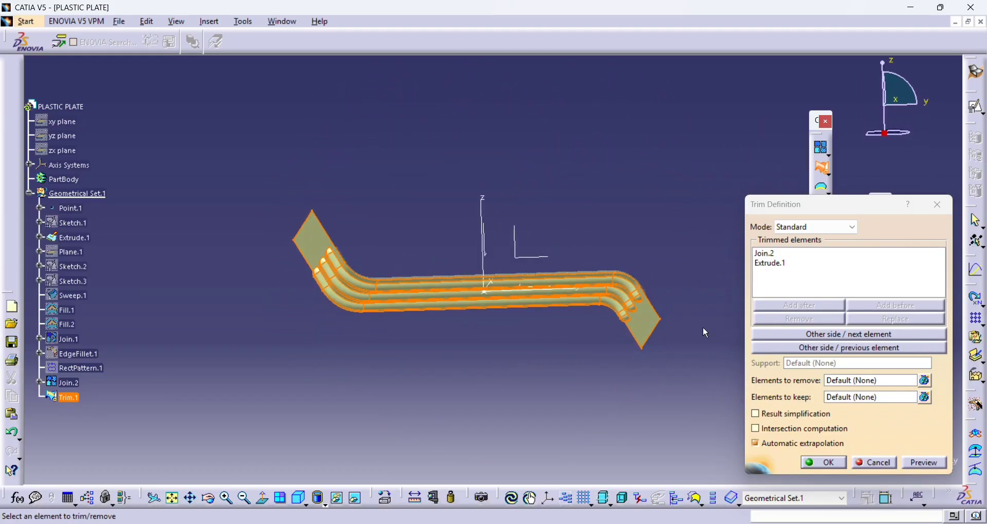
{"action": "left_click", "coordinate": [824, 462]}
{"action": "middle_click_drag", "start_coordinate": [711, 271], "coordinate": [575, 293]}
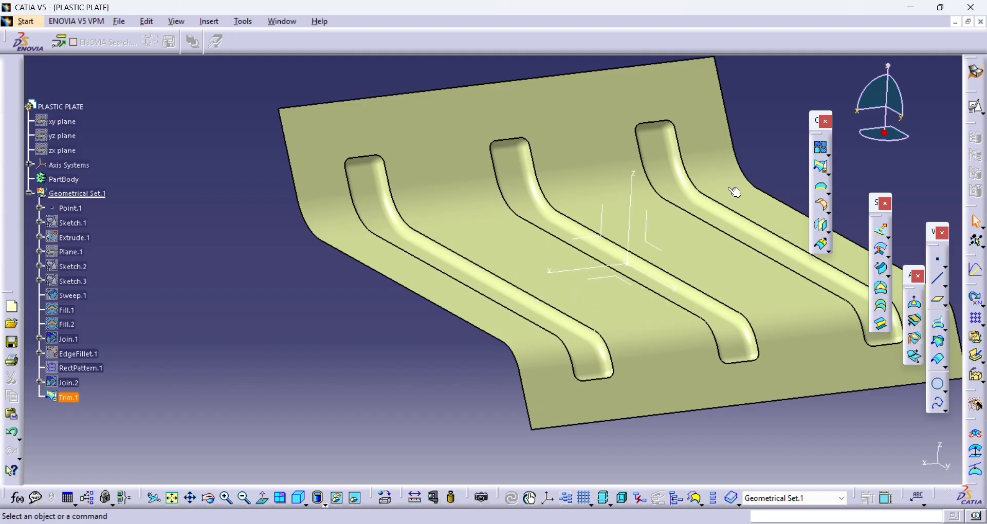
{"action": "middle_click_drag", "start_coordinate": [735, 192], "coordinate": [480, 235]}
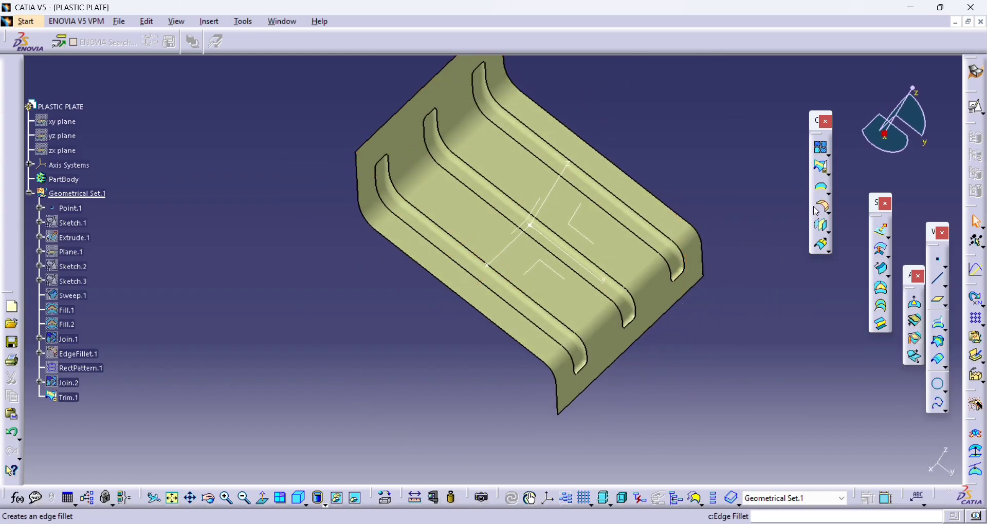
- Fillet the intersection edge loops of all three ribs on the trimmed surface with a 1 mm radius and tangency selection
{"action": "left_click", "coordinate": [823, 207]}
{"action": "left_click", "coordinate": [390, 174]}
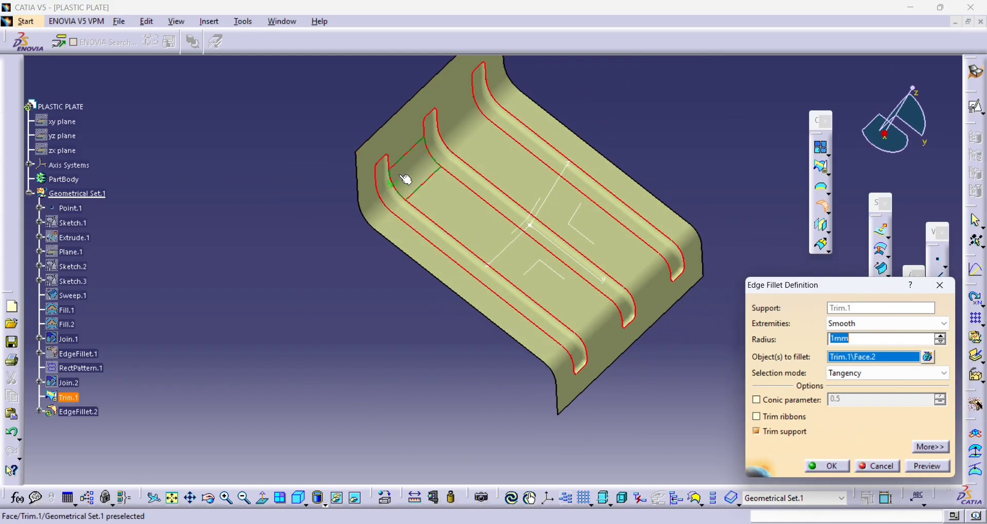
{"action": "middle_click_drag", "start_coordinate": [728, 133], "coordinate": [616, 242]}
{"action": "left_click", "coordinate": [927, 356]}
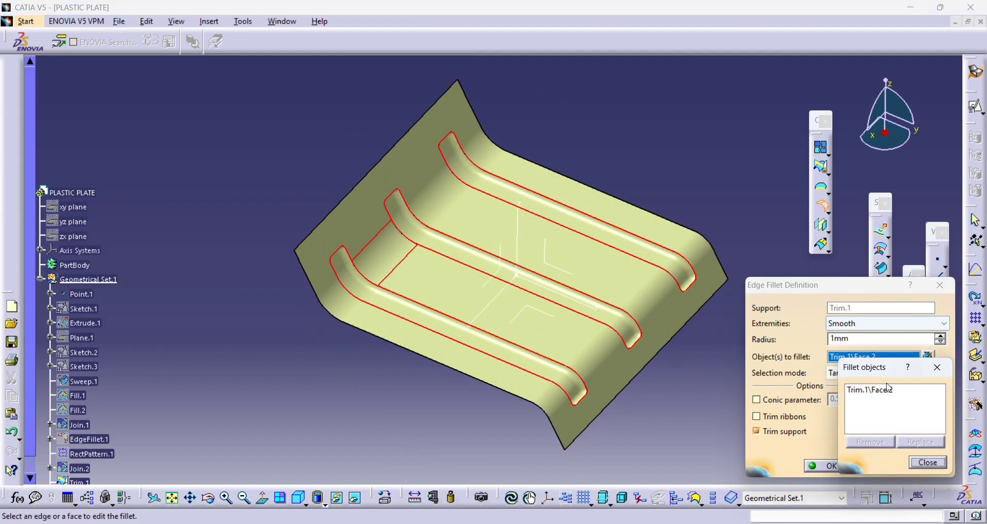
{"action": "left_click", "coordinate": [872, 443]}
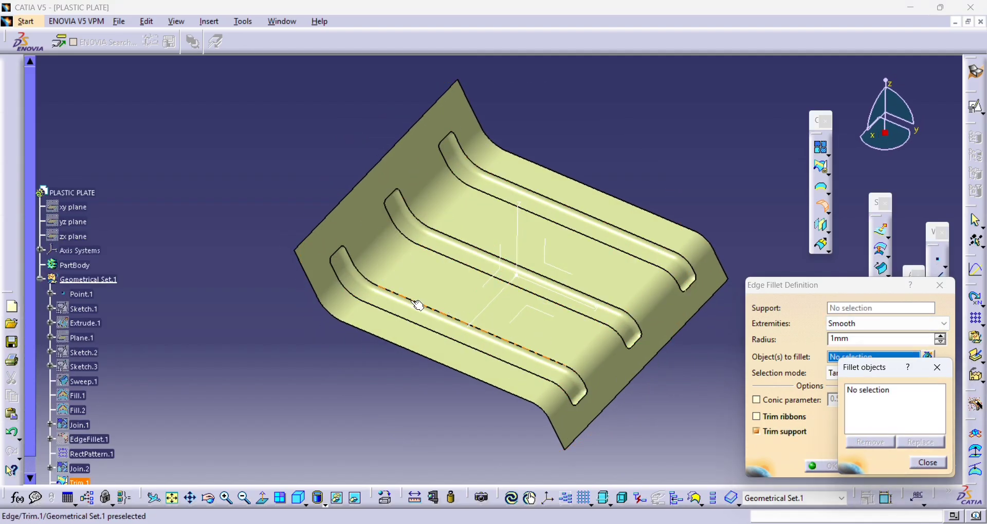
{"action": "left_click", "coordinate": [454, 253]}
{"action": "left_click", "coordinate": [475, 250]}
{"action": "left_click", "coordinate": [535, 193]}
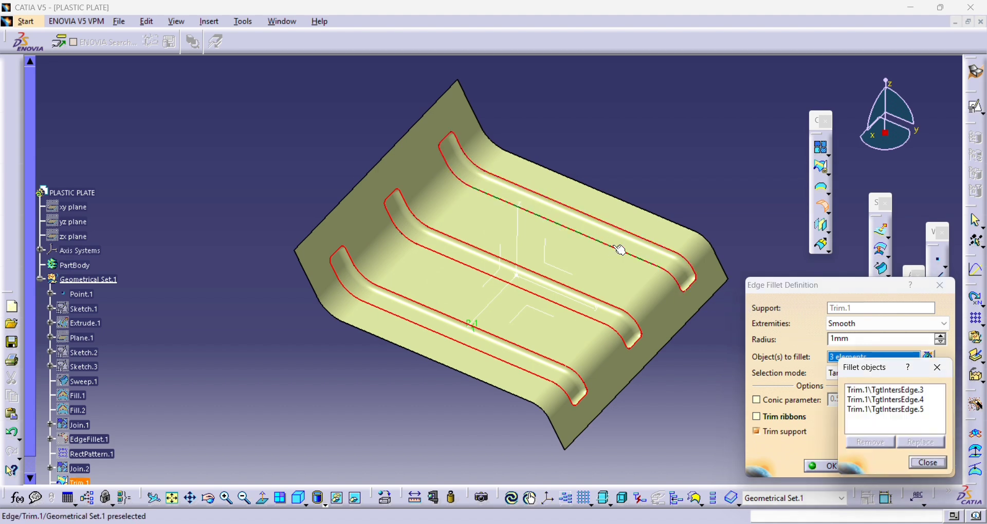
{"action": "left_click", "coordinate": [921, 464]}
{"action": "left_click", "coordinate": [821, 466]}
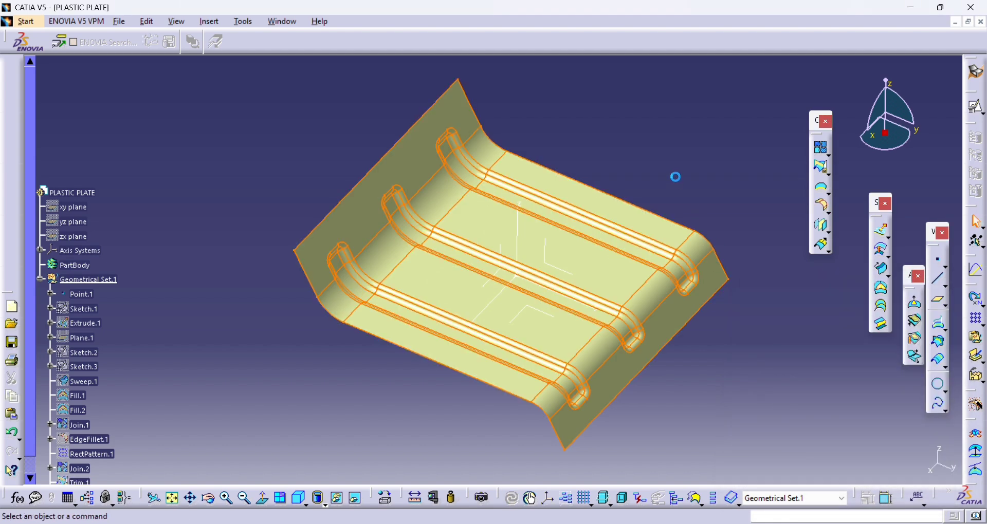
{"action": "middle_click_drag", "start_coordinate": [672, 174], "coordinate": [676, 385]}
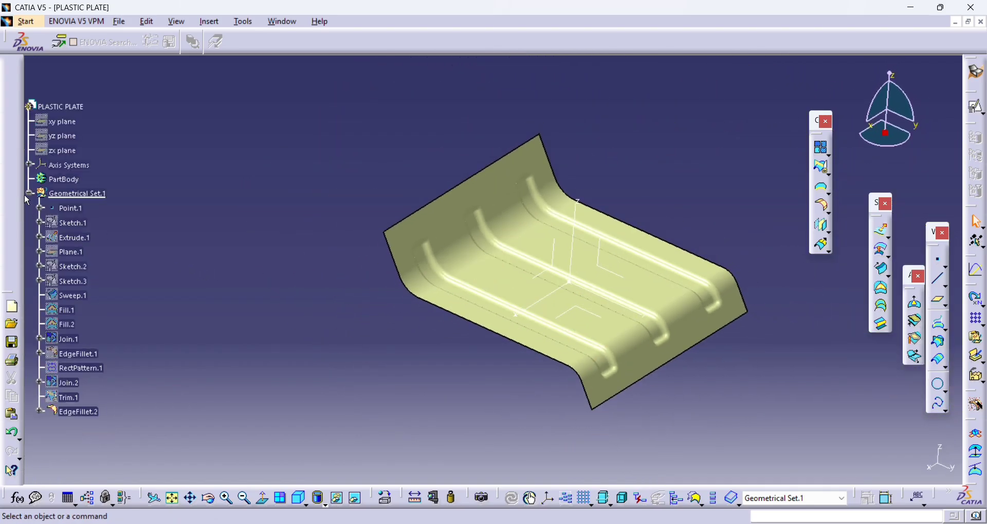
- Collapse the geometrical set in the tree and switch to the Part Design workbench
{"action": "left_click", "coordinate": [29, 194]}
{"action": "left_click", "coordinate": [26, 21]}
{"action": "mouse_move", "coordinate": [78, 50]}
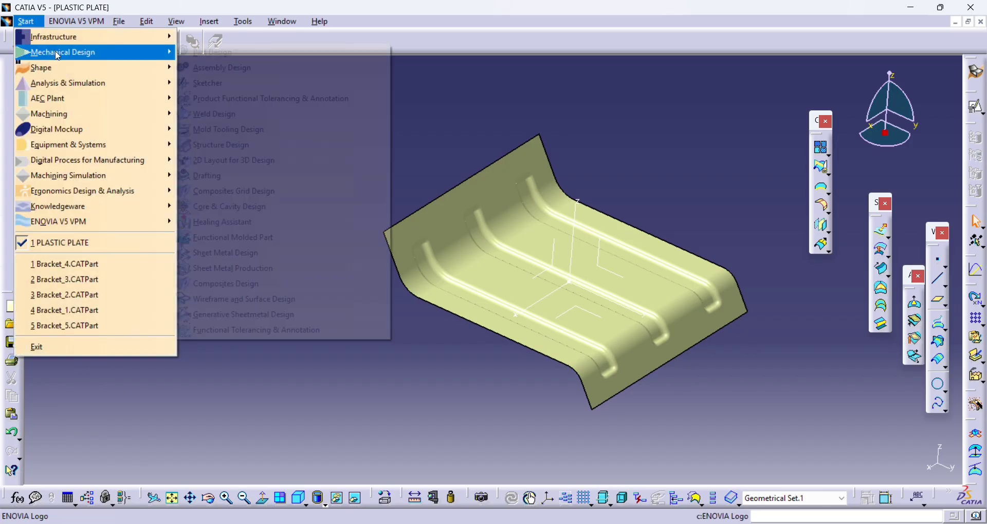
{"action": "left_click", "coordinate": [198, 51]}
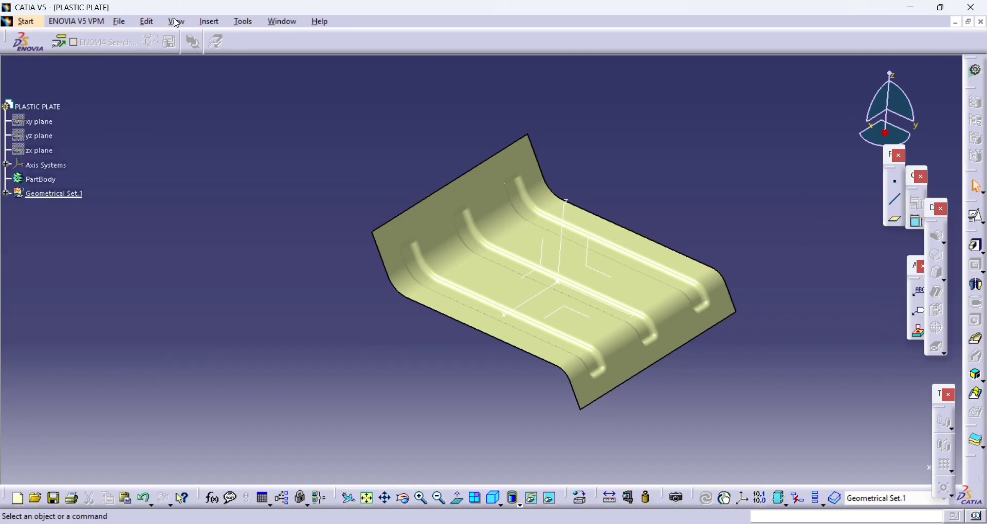
- Insert a new body into the part and rename it base
{"action": "left_click", "coordinate": [214, 23]}
{"action": "left_click", "coordinate": [218, 50]}
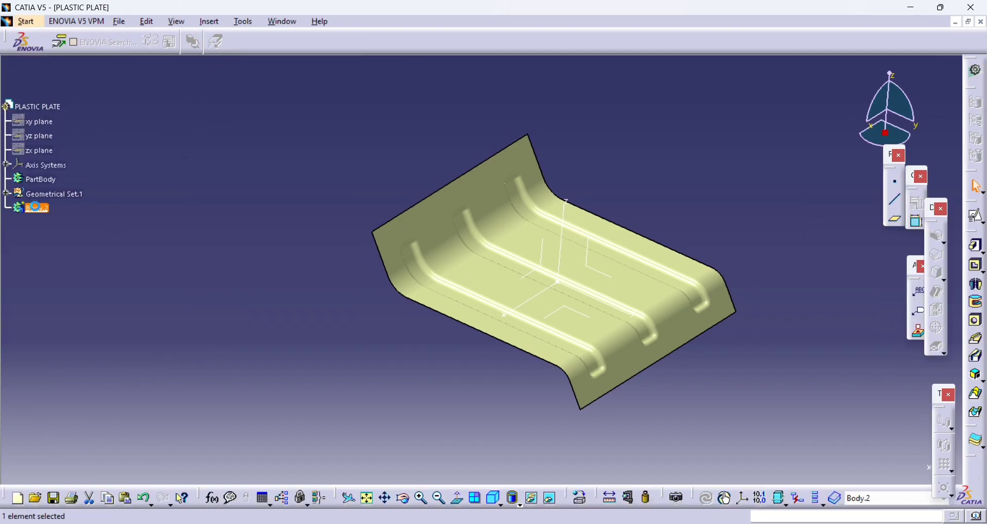
{"action": "key", "text": "alt+Return"}
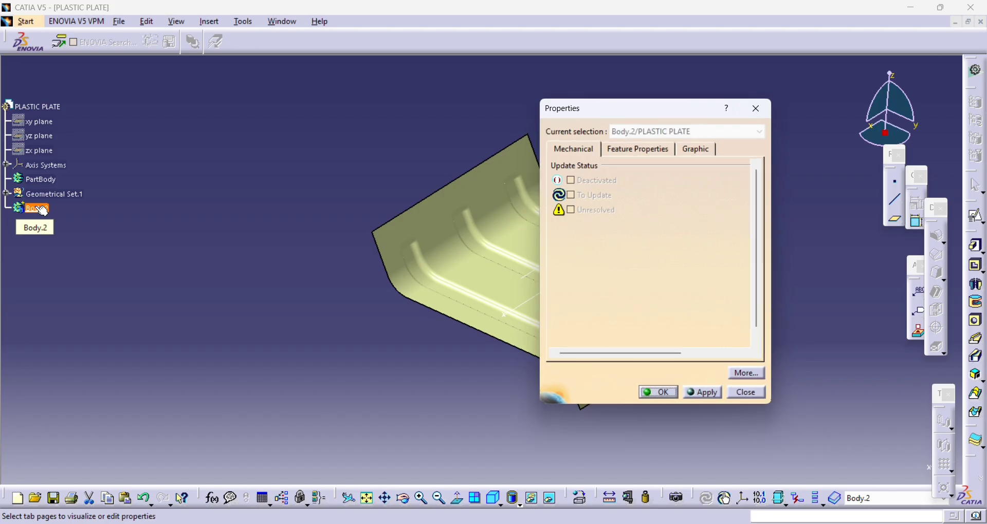
{"action": "left_click", "coordinate": [650, 155]}
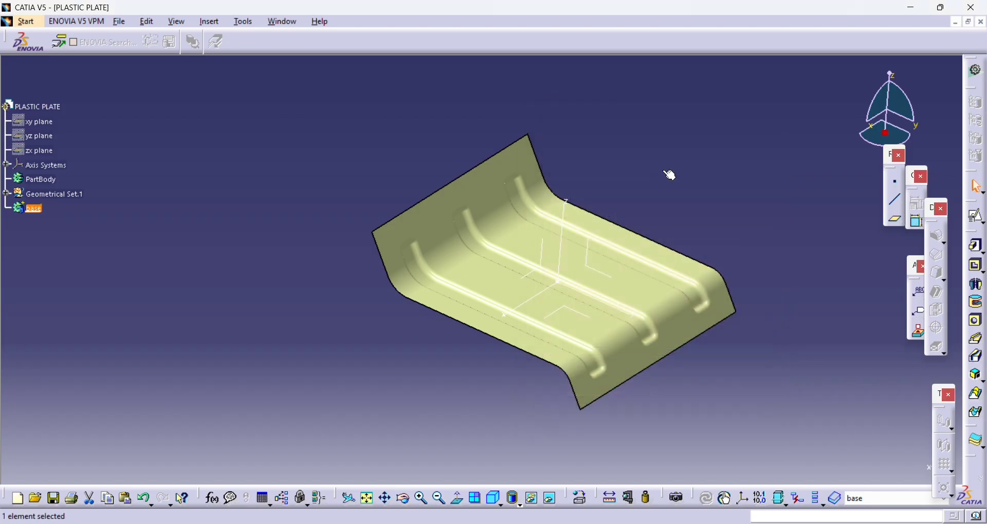
- Thicken the filleted plate surface into a solid inside the base body
{"action": "left_click", "coordinate": [977, 440]}
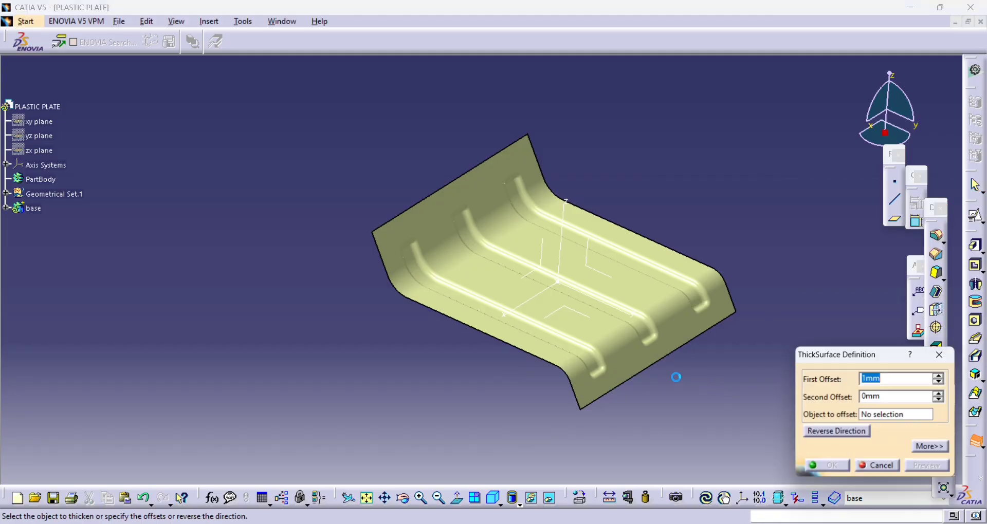
{"action": "left_click", "coordinate": [609, 365]}
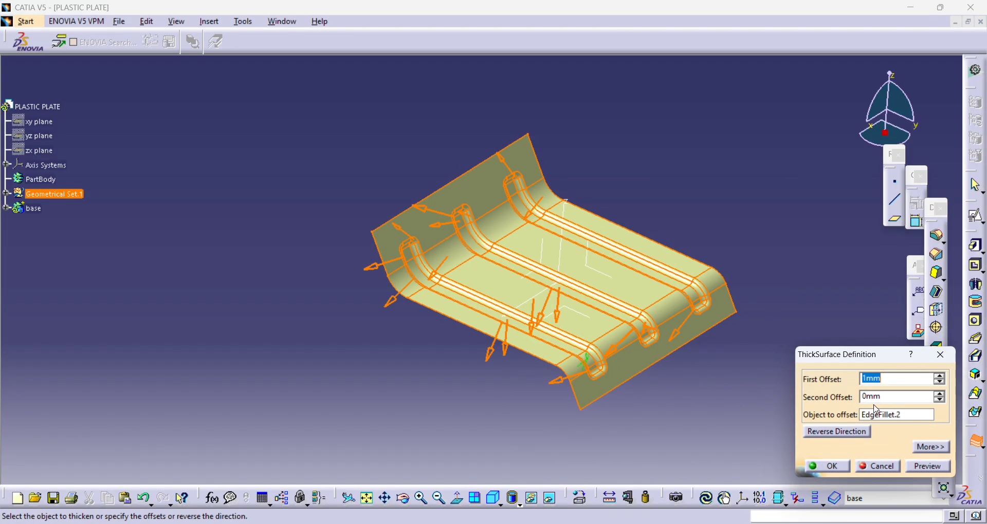
{"action": "key", "text": "Return"}
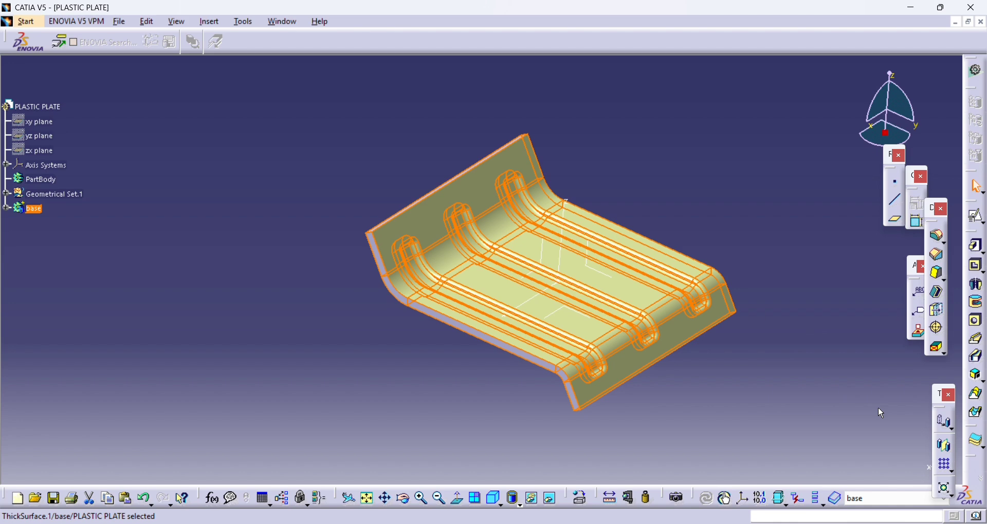
- Hide the geometrical set and define the base body as the work object
{"action": "right_click", "coordinate": [65, 196]}
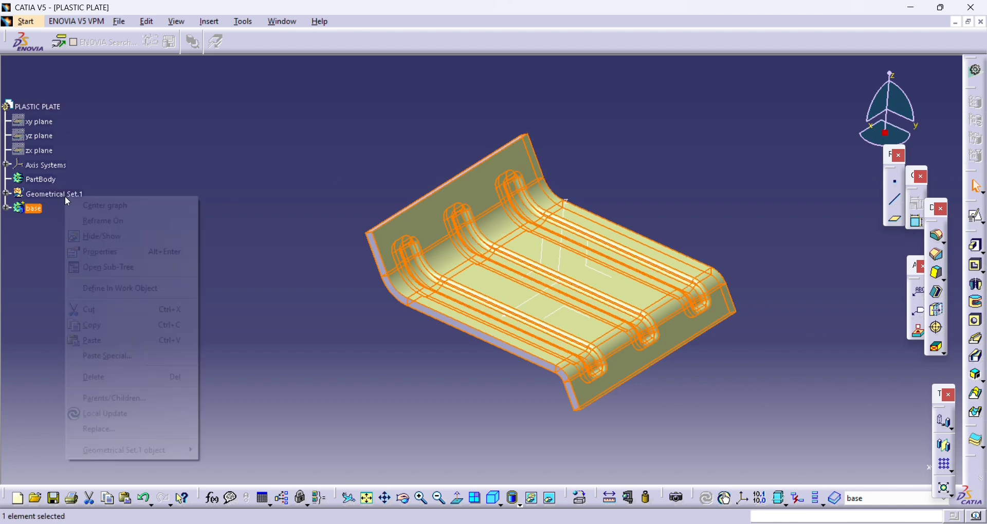
{"action": "left_click", "coordinate": [97, 236]}
{"action": "middle_click_drag", "start_coordinate": [405, 195], "coordinate": [599, 142]}
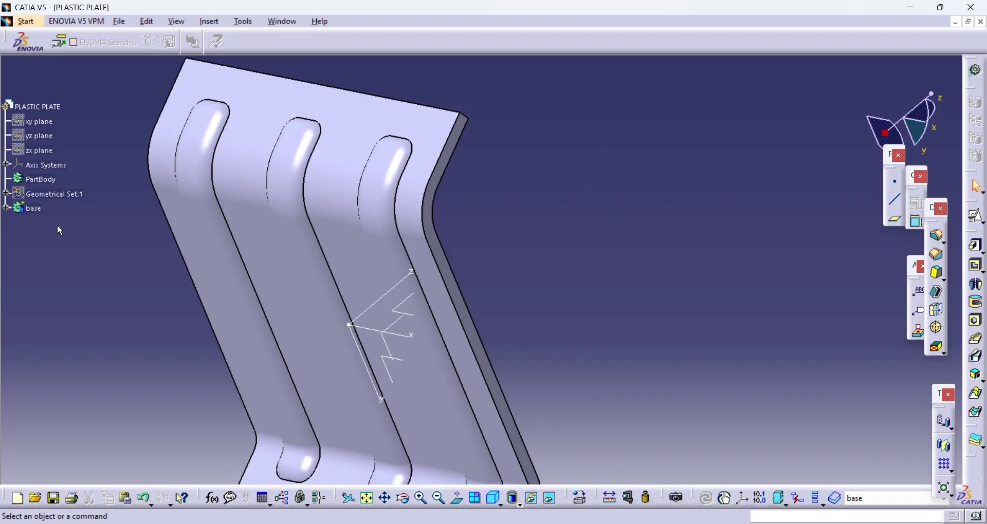
{"action": "right_click", "coordinate": [42, 209]}
{"action": "left_click", "coordinate": [87, 299]}
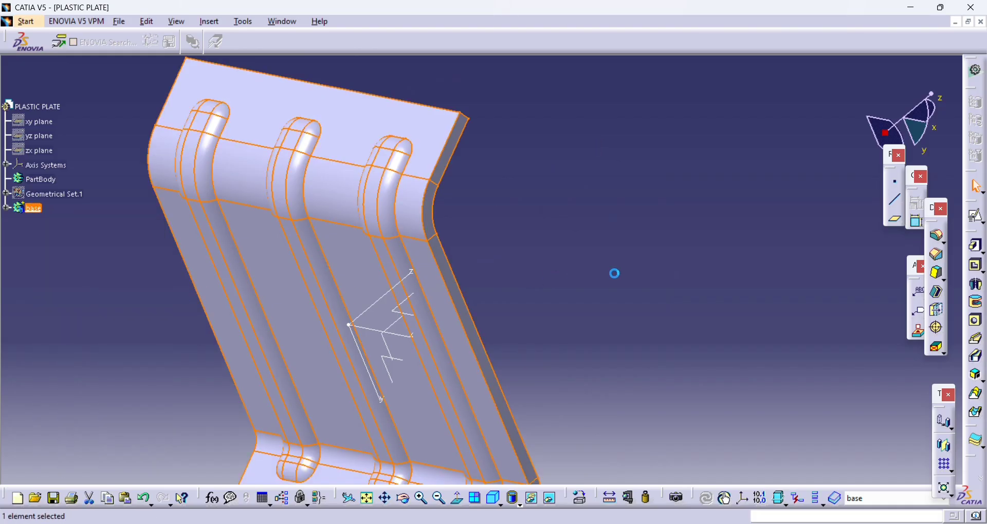
- Fillet the outline edges of the three ribs on the underside of the thickened plate with a 1 mm radius
{"action": "left_click", "coordinate": [937, 236]}
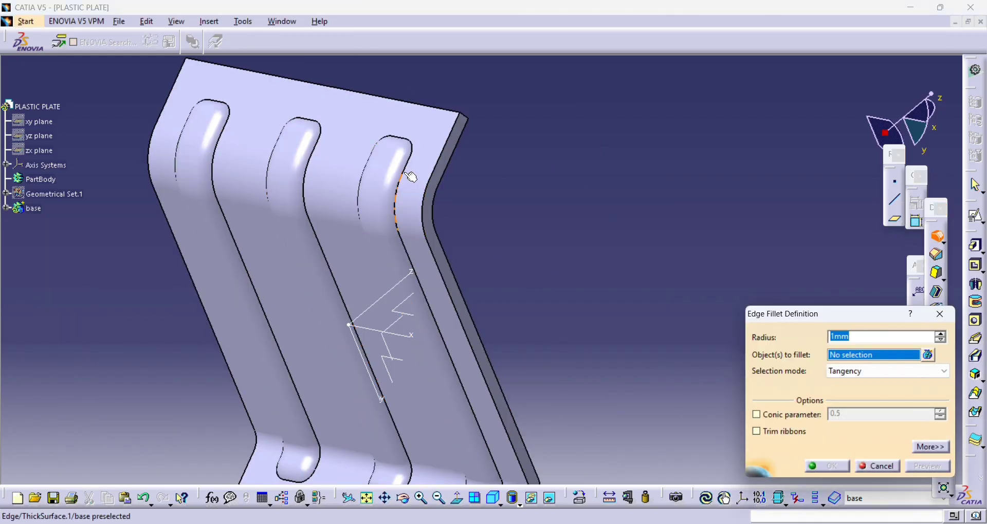
{"action": "left_click", "coordinate": [405, 172]}
{"action": "left_click", "coordinate": [315, 168]}
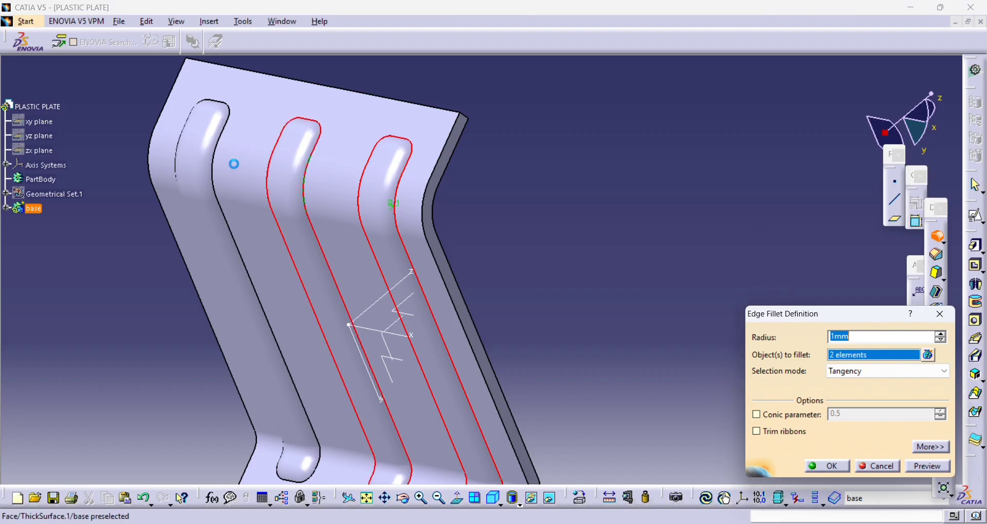
{"action": "left_click", "coordinate": [220, 161]}
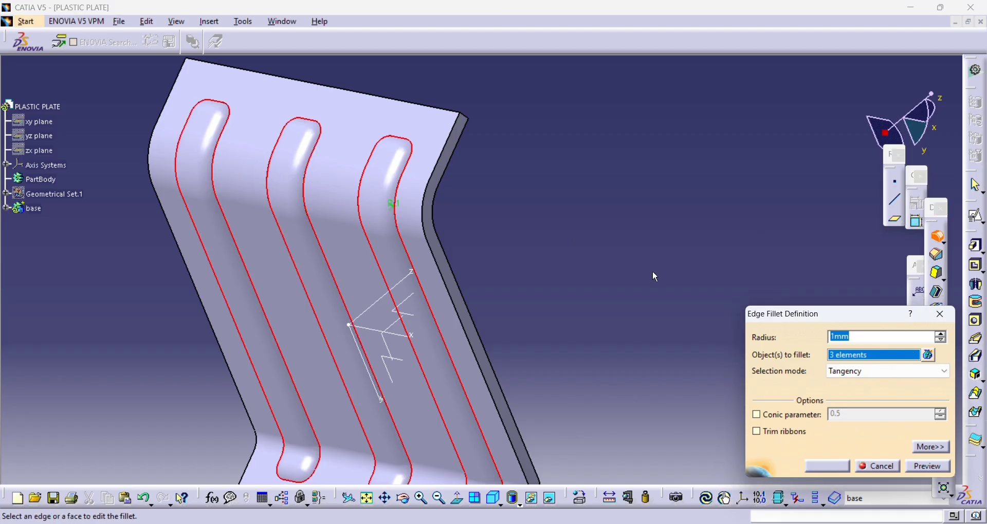
{"action": "key", "text": "Return"}
{"action": "middle_click_drag", "start_coordinate": [659, 266], "coordinate": [599, 228]}
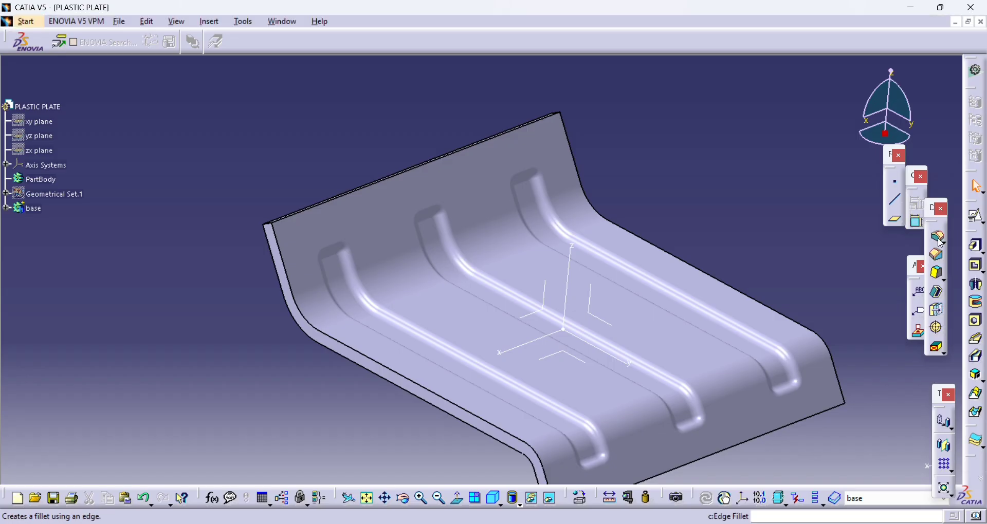
- Round the four outer corner edges of the plate with a 3 mm edge fillet
{"action": "left_click", "coordinate": [941, 242]}
{"action": "middle_click_drag", "start_coordinate": [514, 257], "coordinate": [388, 235]}
{"action": "left_click", "coordinate": [229, 170]}
{"action": "left_click", "coordinate": [389, 146]}
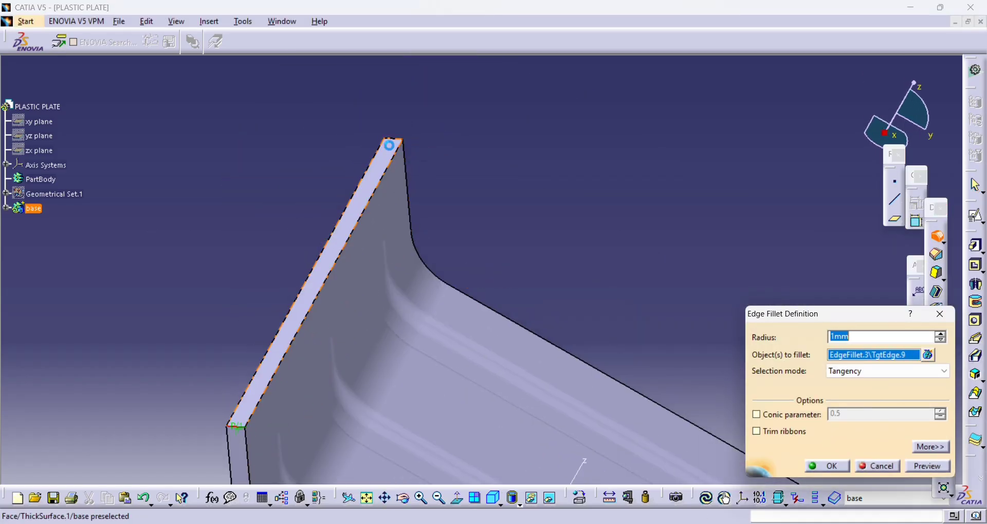
{"action": "left_click", "coordinate": [400, 144]}
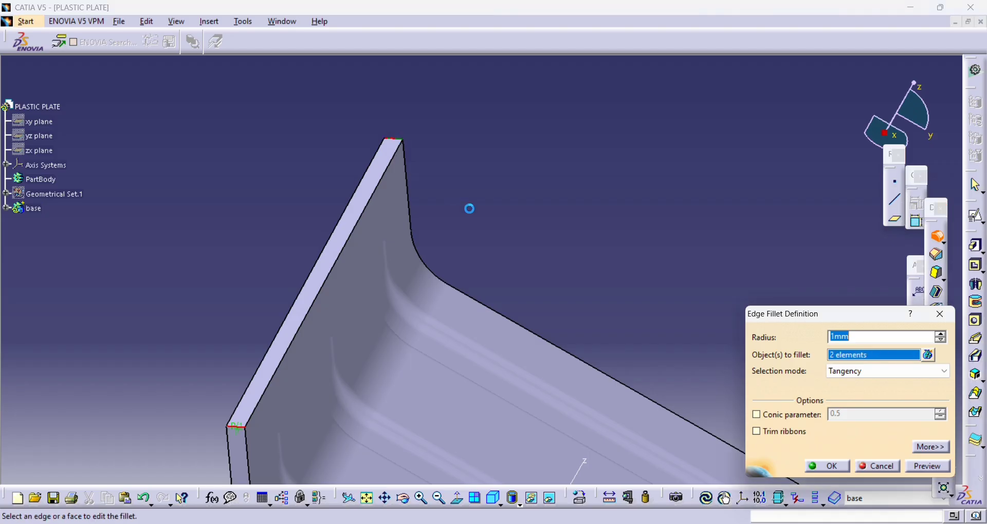
{"action": "middle_click_drag", "start_coordinate": [466, 209], "coordinate": [483, 130]}
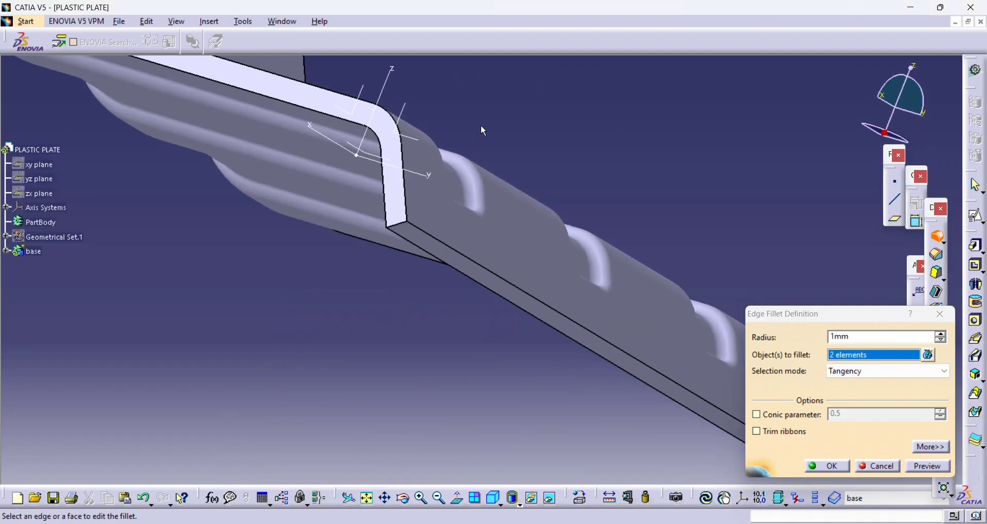
{"action": "left_click", "coordinate": [406, 230]}
{"action": "middle_click_drag", "start_coordinate": [405, 230], "coordinate": [77, 98]}
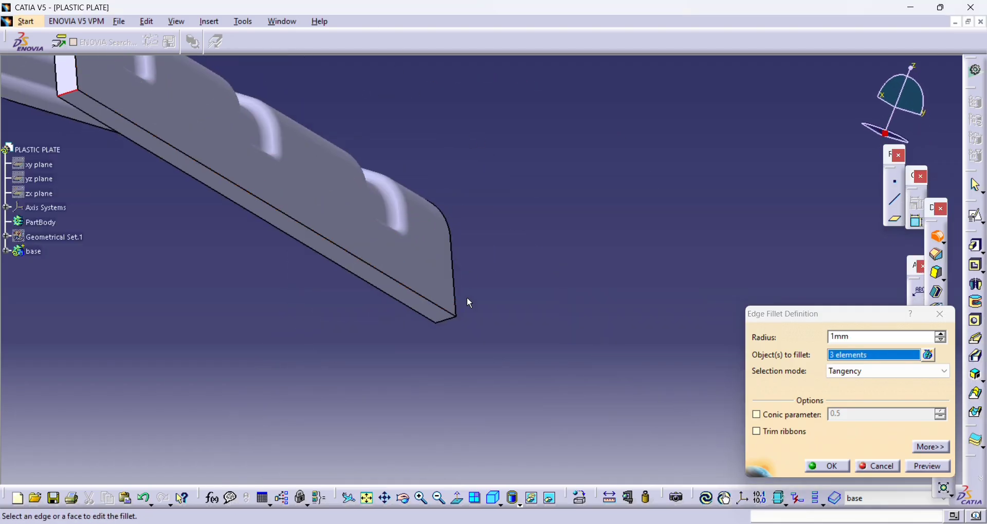
{"action": "left_click", "coordinate": [450, 321]}
{"action": "type", "text": "3"}
{"action": "key", "text": "Return"}
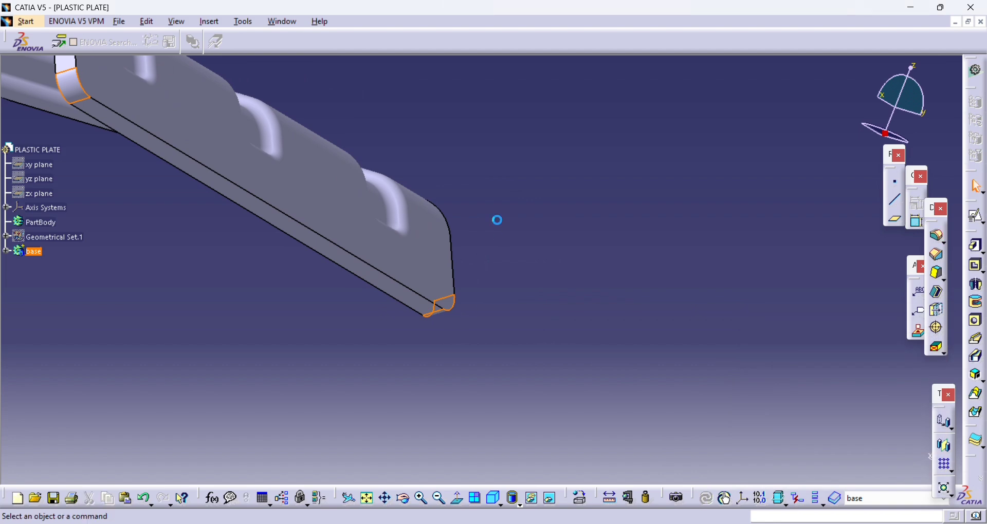
{"action": "middle_click_drag", "start_coordinate": [497, 220], "coordinate": [590, 286]}
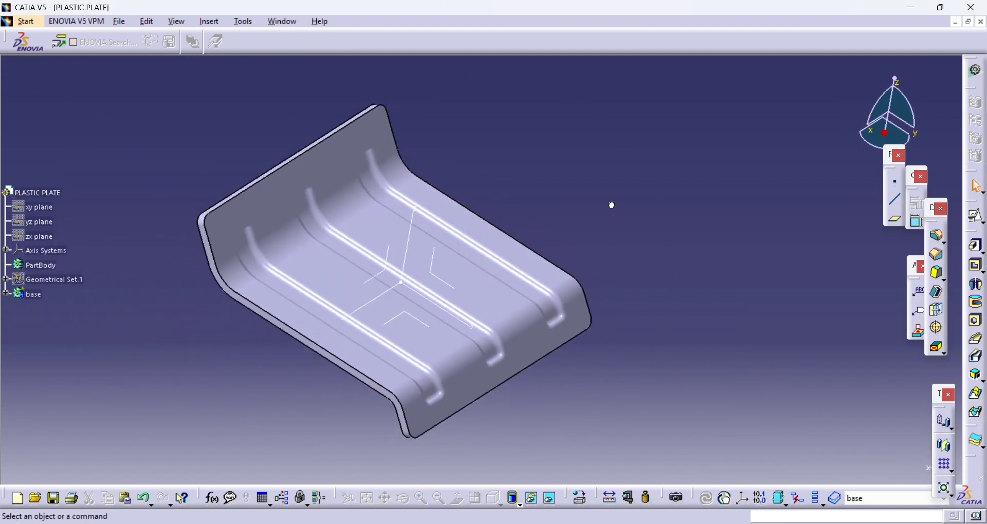
{"action": "left_click", "coordinate": [209, 21]}
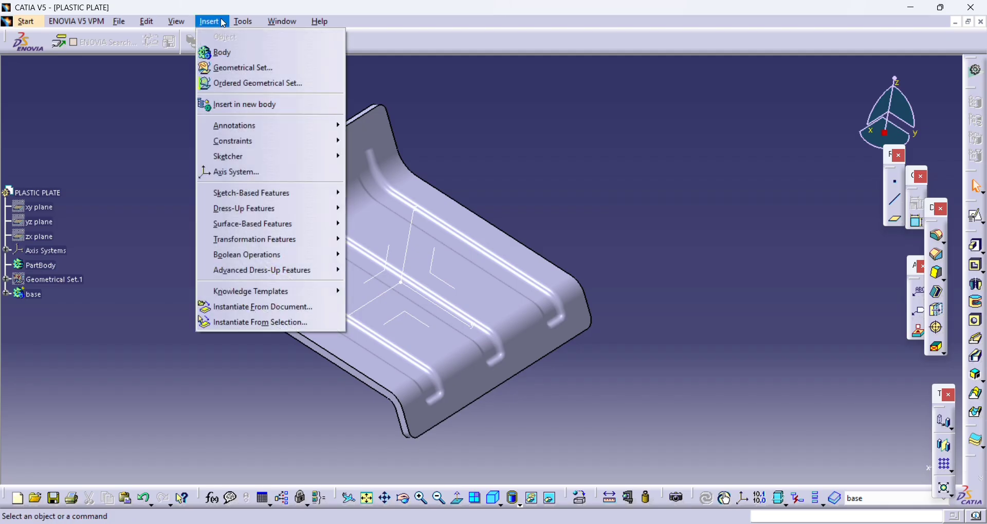
{"action": "left_click", "coordinate": [231, 66]}
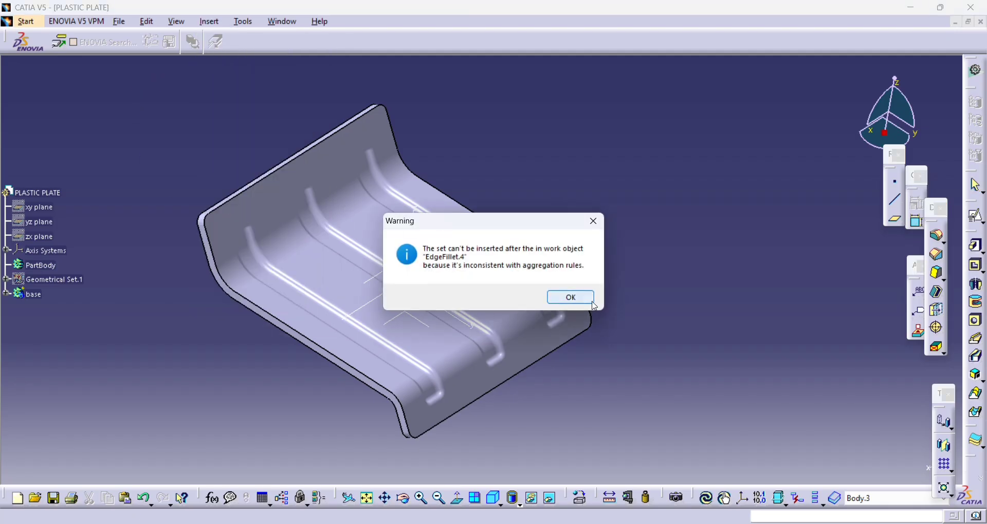
{"action": "left_click", "coordinate": [572, 298]}
{"action": "right_click", "coordinate": [41, 309]}
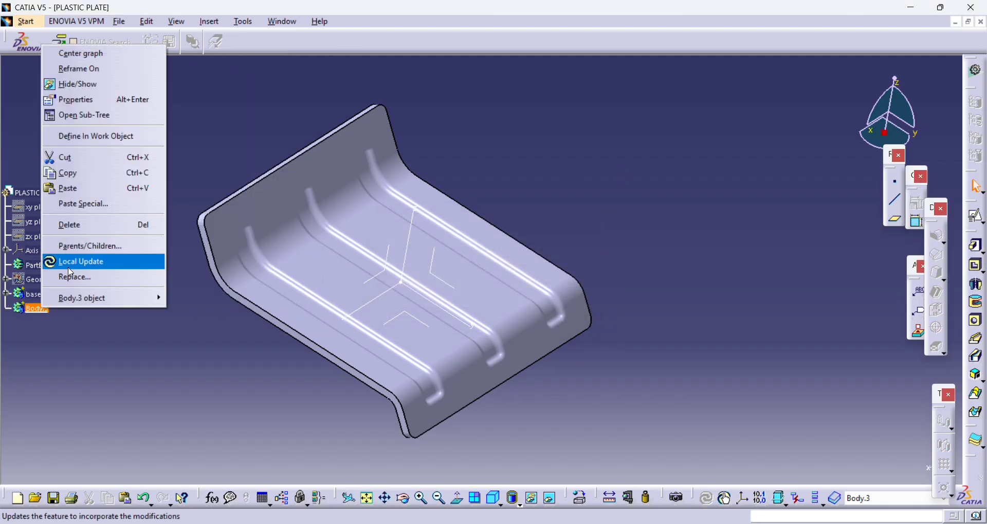
{"action": "left_click", "coordinate": [103, 136]}
{"action": "left_click", "coordinate": [976, 216]}
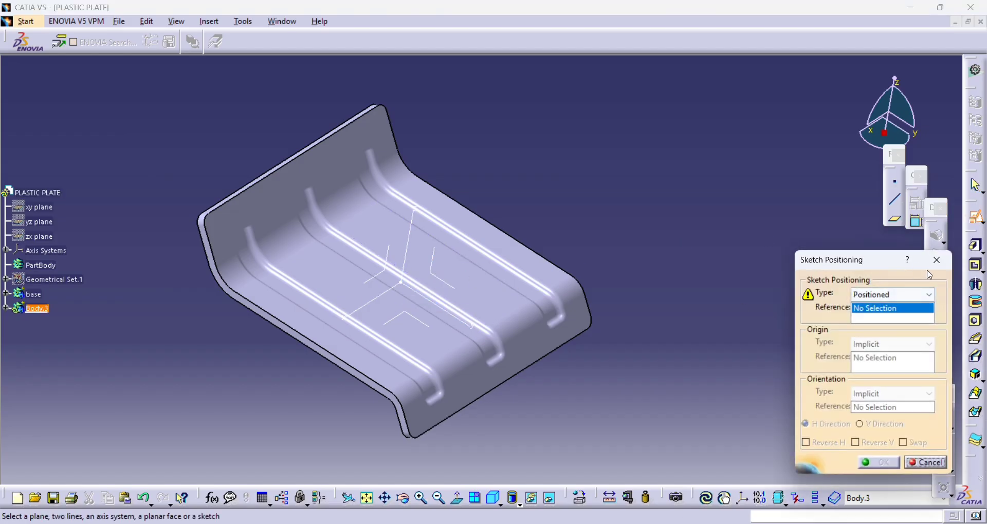
{"action": "left_click", "coordinate": [936, 261]}
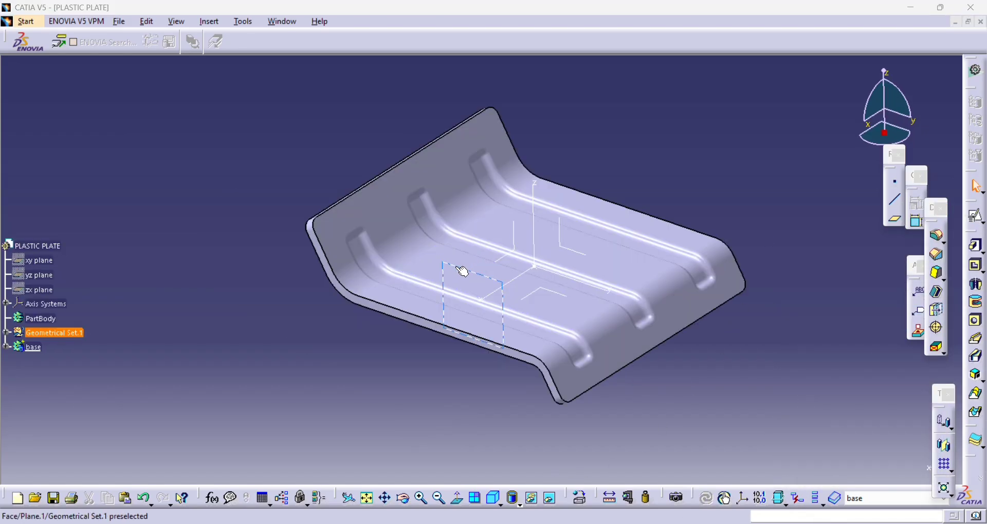
- Hide the existing reference plane and create a new plane offset from the axis system's YZ plane
{"action": "right_click", "coordinate": [456, 267]}
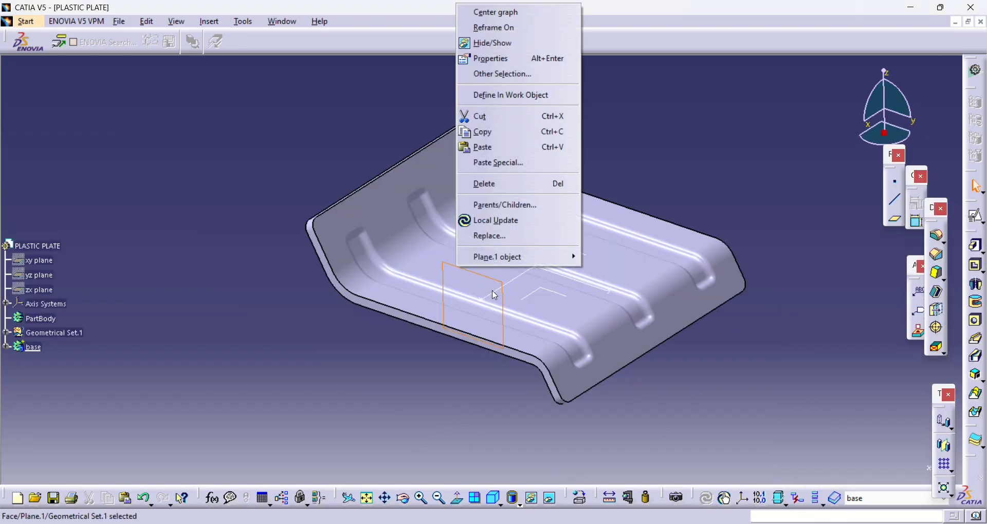
{"action": "left_click", "coordinate": [492, 43]}
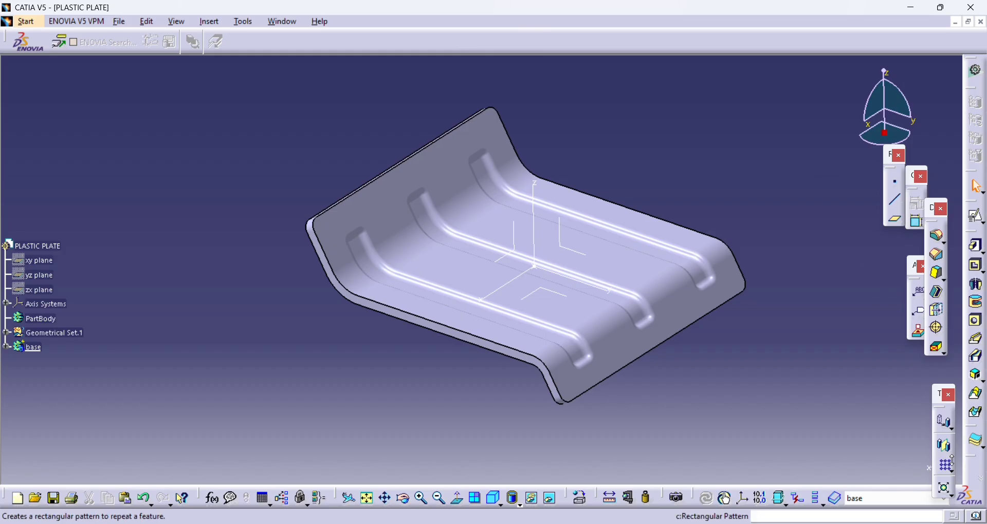
{"action": "left_click", "coordinate": [895, 219]}
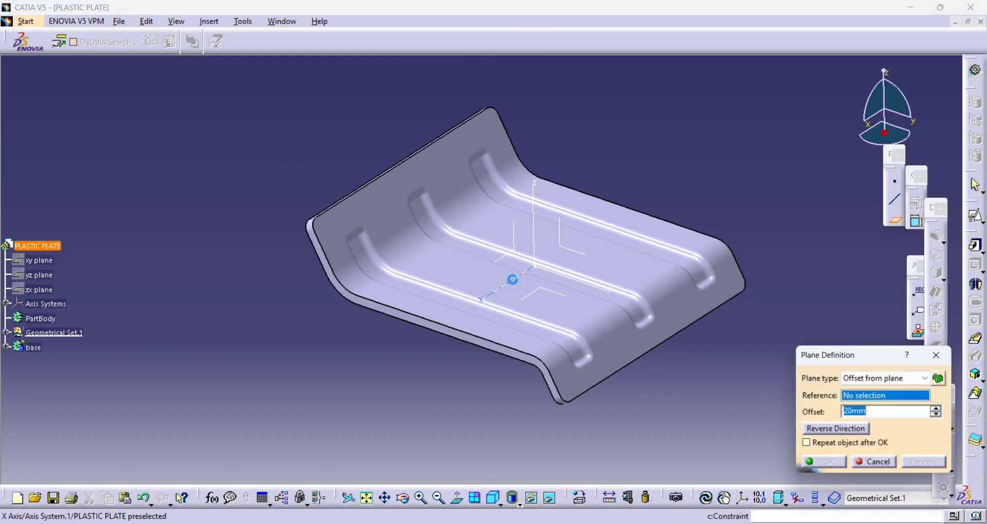
{"action": "left_click", "coordinate": [577, 252]}
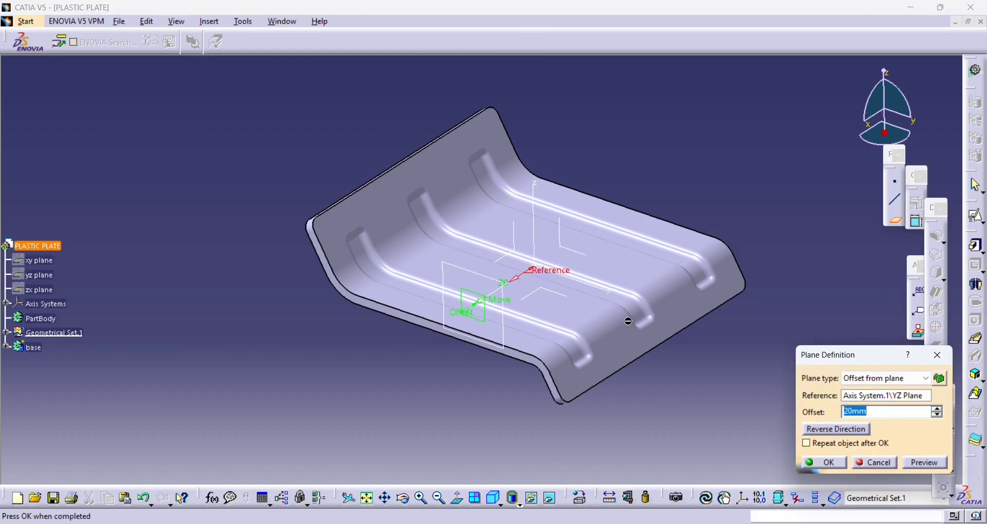
{"action": "key", "text": "Return"}
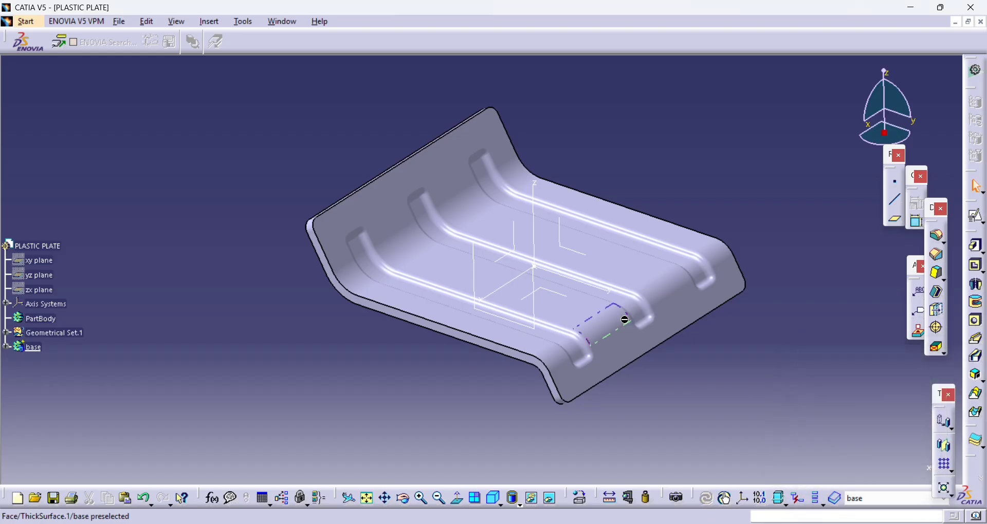
- Create a positioned sketch on the new offset plane, with its origin set as the projection of the central origin point
{"action": "middle_click_drag", "start_coordinate": [554, 196], "coordinate": [543, 248]}
{"action": "left_click", "coordinate": [976, 216]}
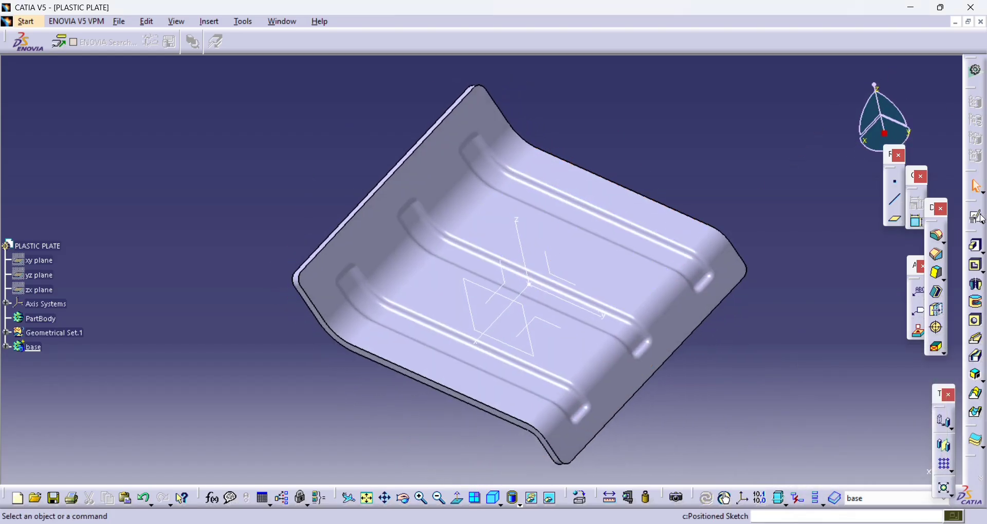
{"action": "left_click", "coordinate": [477, 284]}
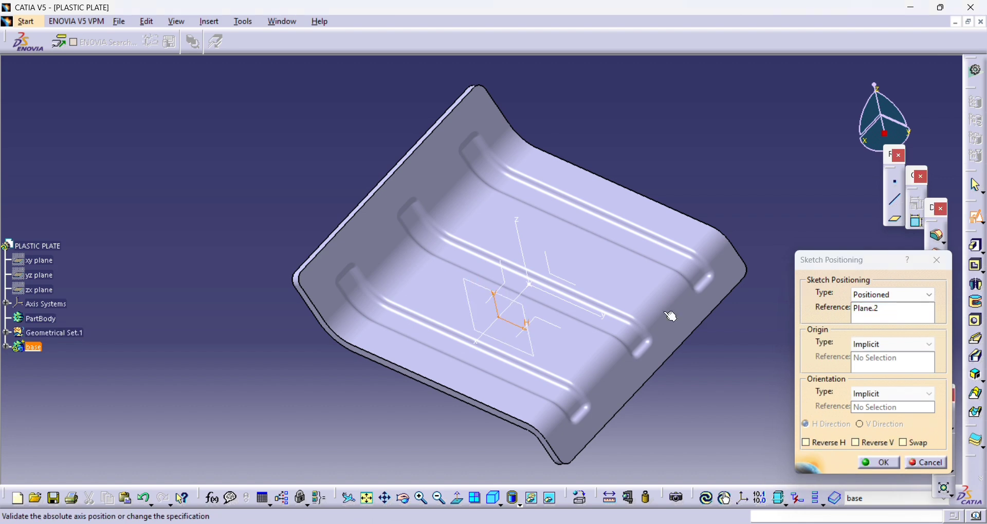
{"action": "left_click", "coordinate": [893, 344]}
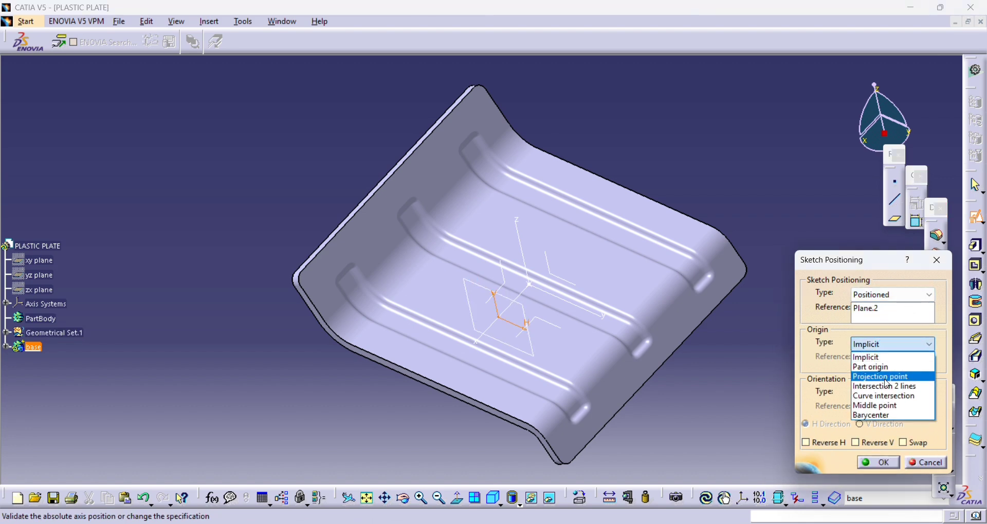
{"action": "left_click", "coordinate": [874, 367]}
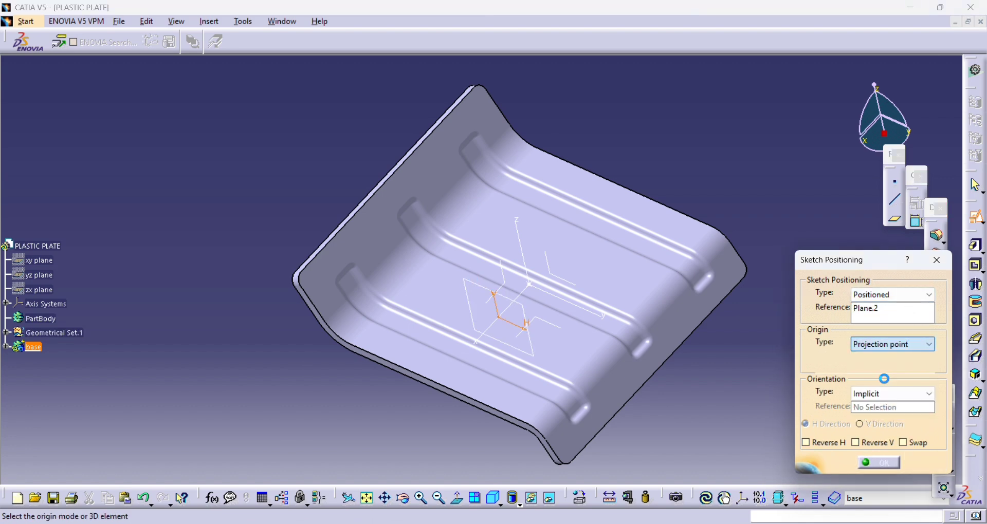
{"action": "left_click", "coordinate": [532, 285]}
{"action": "left_click", "coordinate": [894, 462]}
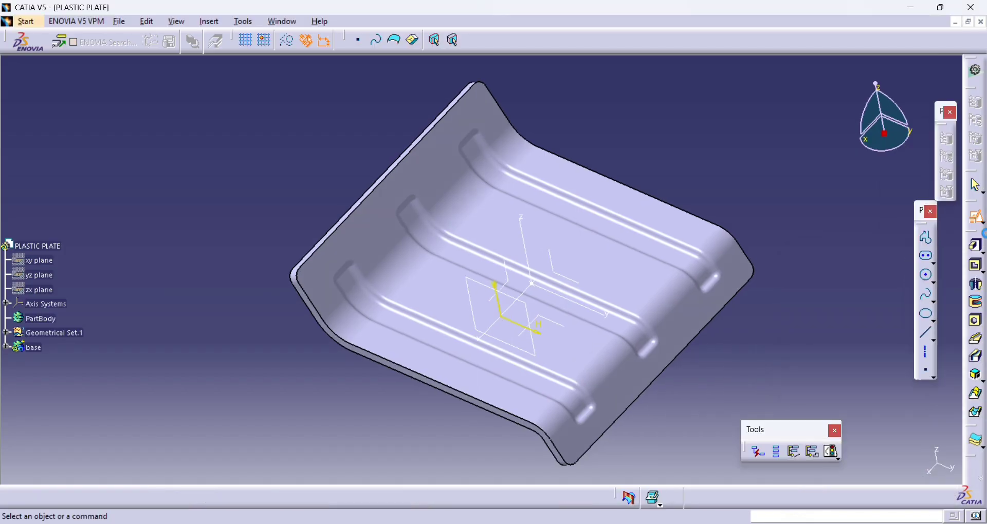
- Project the upward-slanting line of the hidden plate profile sketch onto the sketch plane
{"action": "middle_click_drag", "start_coordinate": [563, 321], "coordinate": [585, 267]}
{"action": "middle_click_drag", "start_coordinate": [578, 270], "coordinate": [658, 201]}
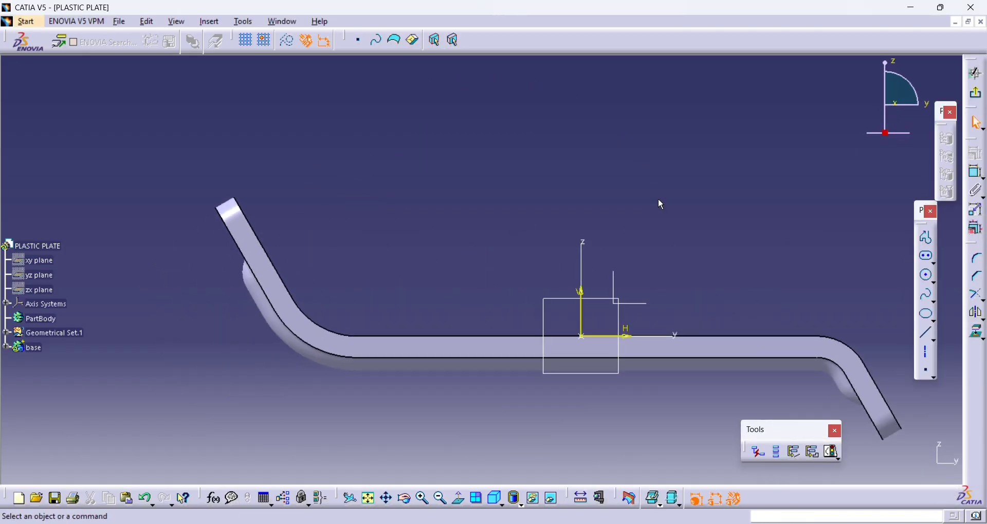
{"action": "middle_click_drag", "start_coordinate": [541, 211], "coordinate": [570, 214]}
{"action": "left_click", "coordinate": [468, 506]}
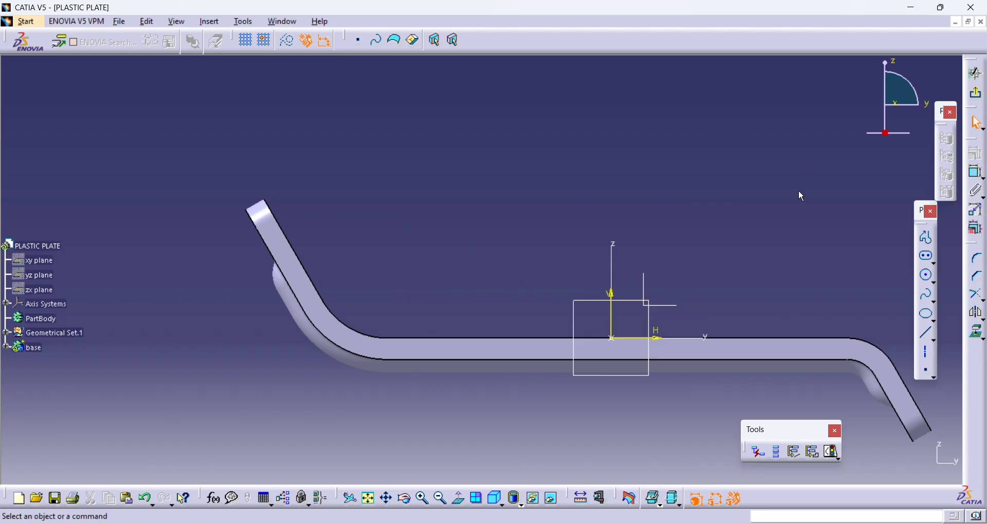
{"action": "left_click", "coordinate": [977, 332]}
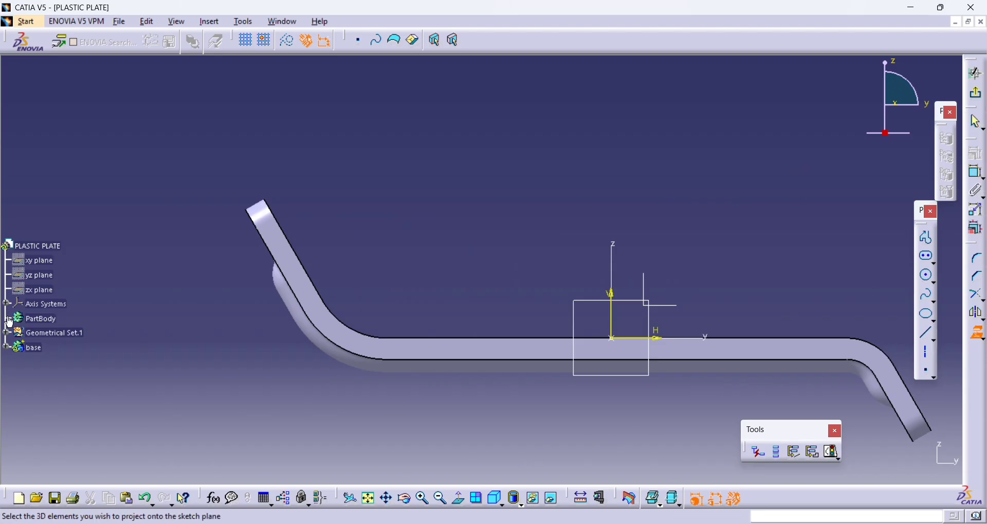
{"action": "left_click", "coordinate": [6, 348]}
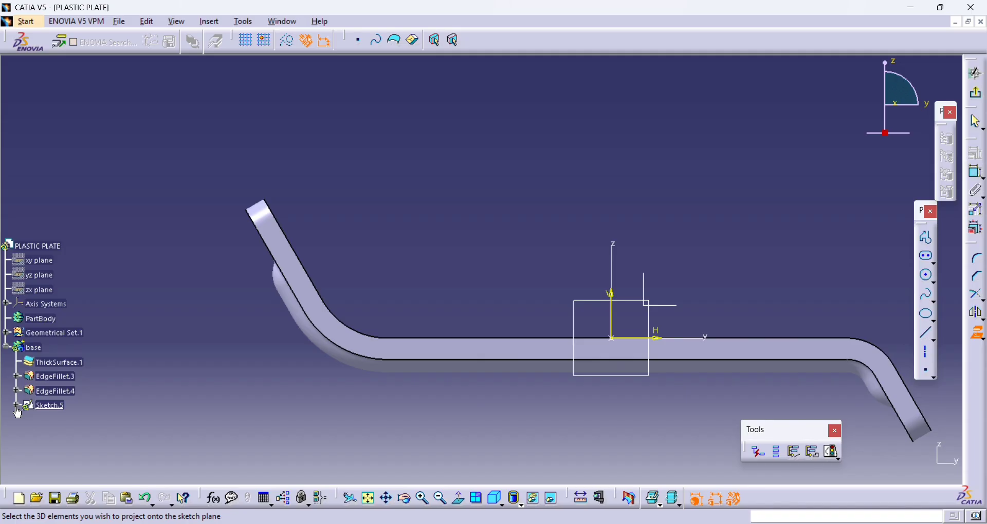
{"action": "left_click", "coordinate": [549, 495]}
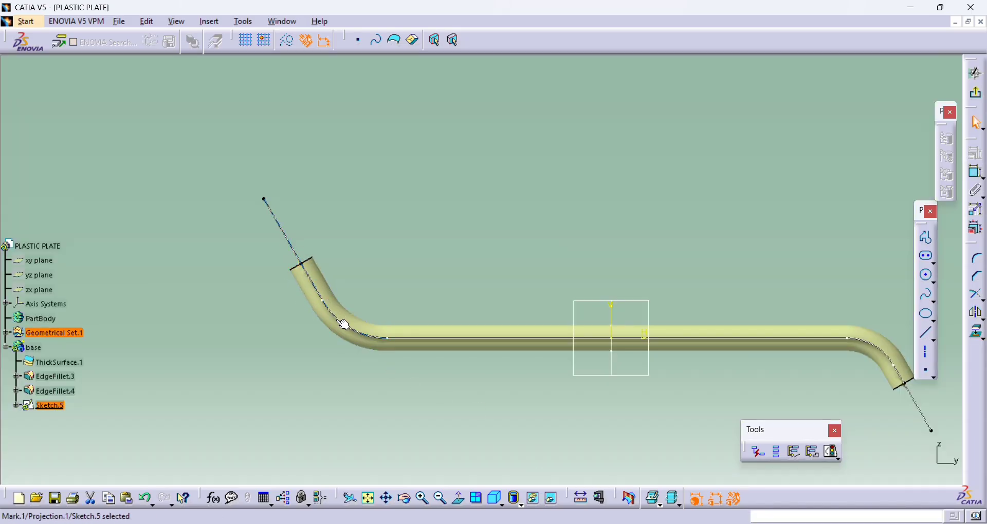
- Project the profile's horizontal line and the bend arc joining it to the raised flange onto the sketch plane
{"action": "left_click", "coordinate": [404, 340]}
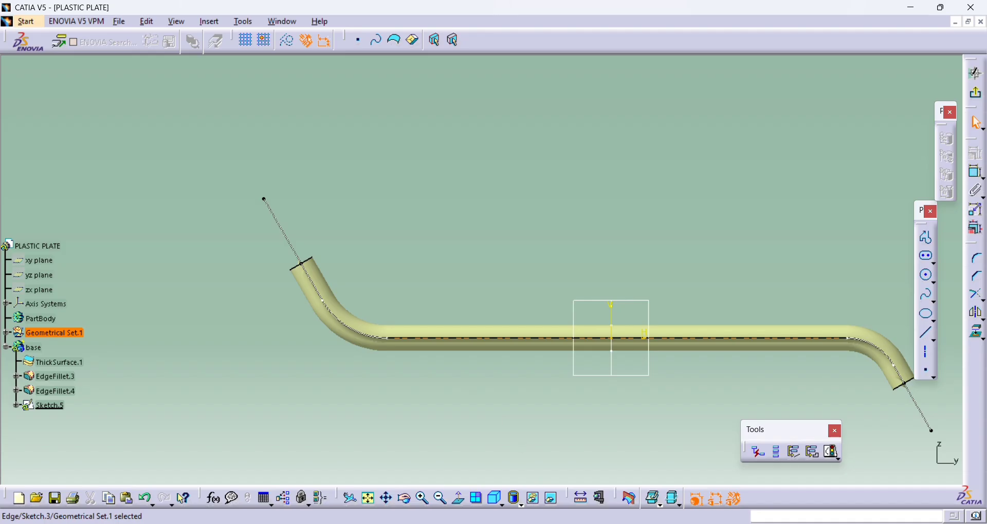
{"action": "left_click", "coordinate": [551, 498]}
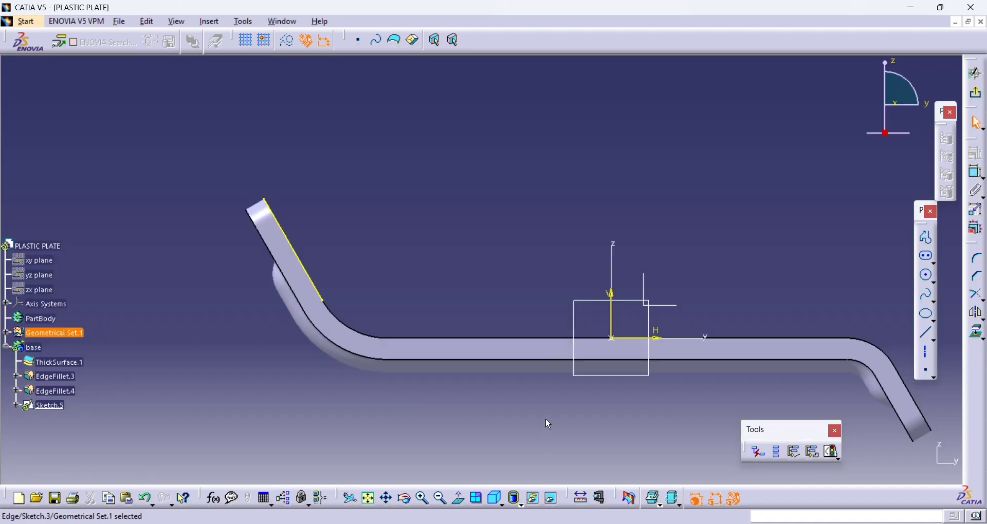
{"action": "left_click", "coordinate": [979, 335]}
{"action": "key", "text": "Return"}
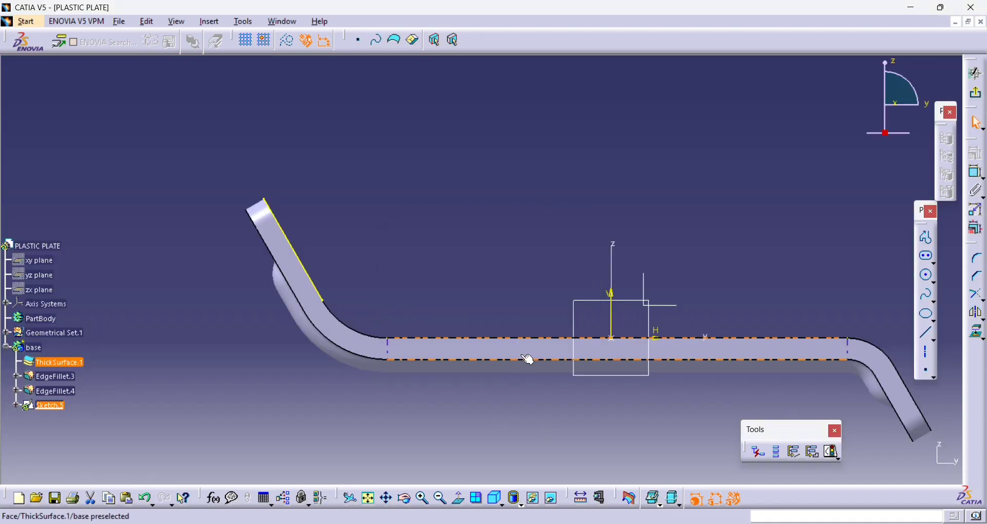
{"action": "left_click", "coordinate": [979, 335]}
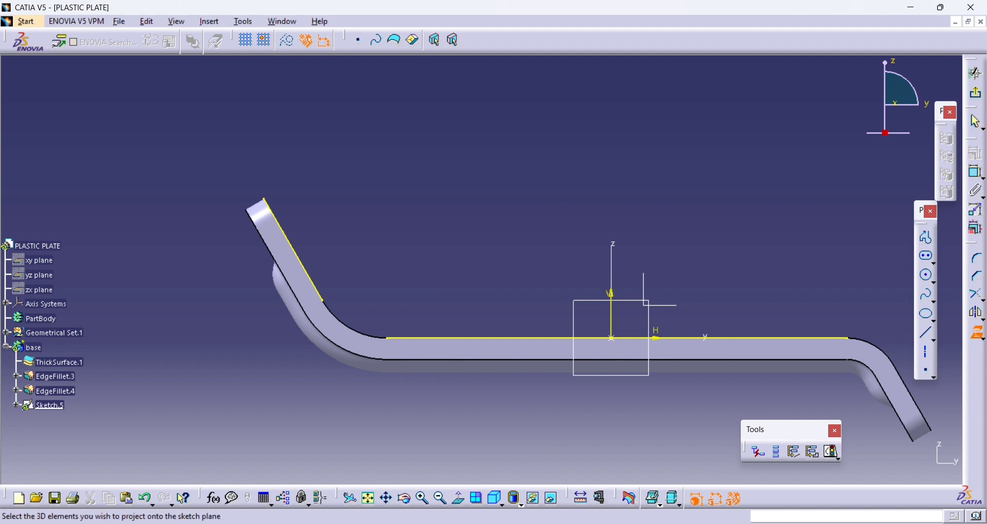
{"action": "left_click", "coordinate": [551, 498]}
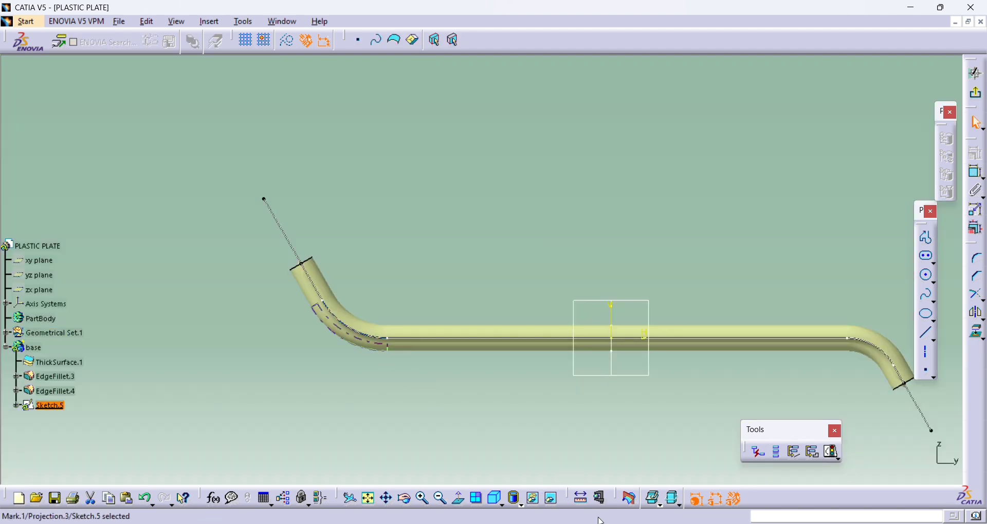
{"action": "left_click", "coordinate": [551, 498]}
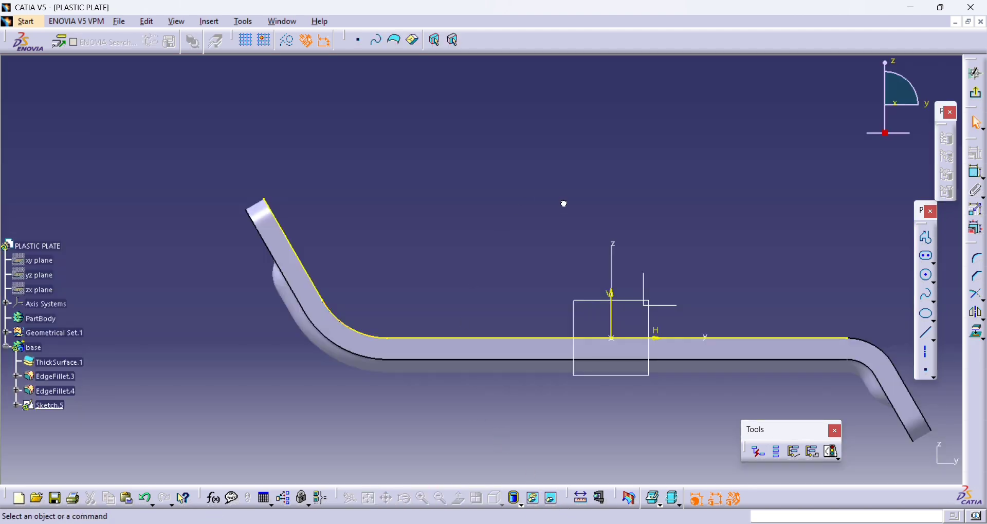
- Sketch a diagonal line about 17 mm long from the projected horizontal line to the projected slanted line
{"action": "left_click", "coordinate": [926, 239]}
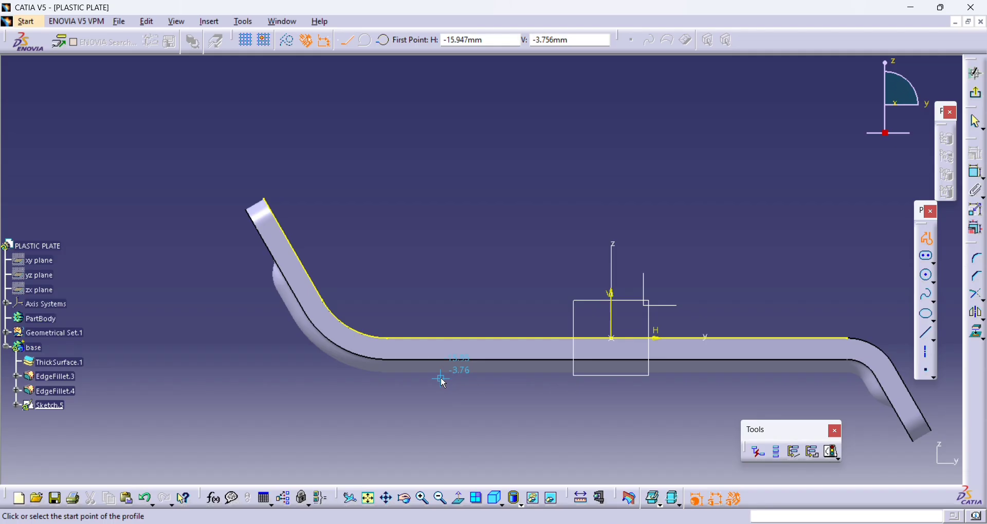
{"action": "left_click", "coordinate": [426, 337]}
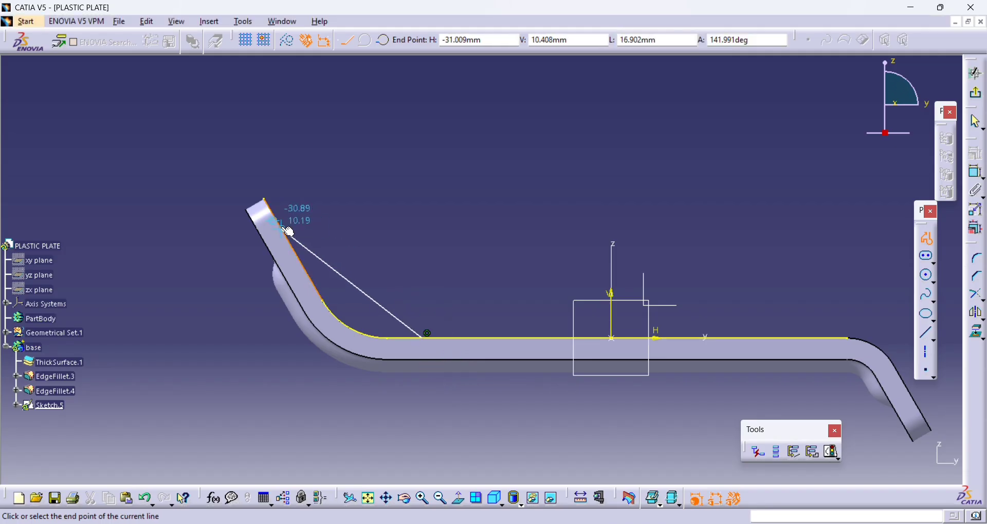
{"action": "left_click", "coordinate": [286, 222]}
- Constrain the angle between the diagonal line and the horizontal line to 35 degrees
{"action": "left_click", "coordinate": [977, 173]}
{"action": "left_click", "coordinate": [356, 278]}
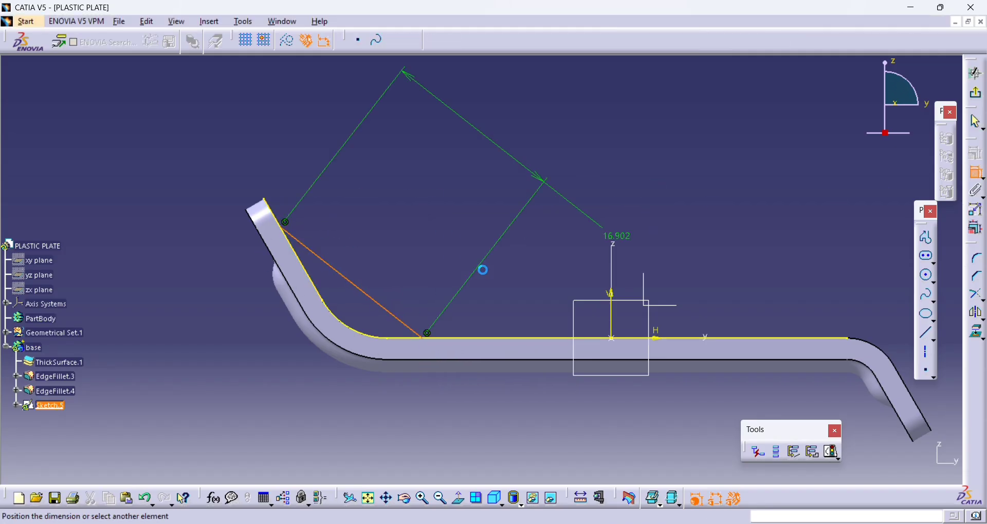
{"action": "left_click", "coordinate": [499, 338]}
{"action": "left_click", "coordinate": [207, 278]}
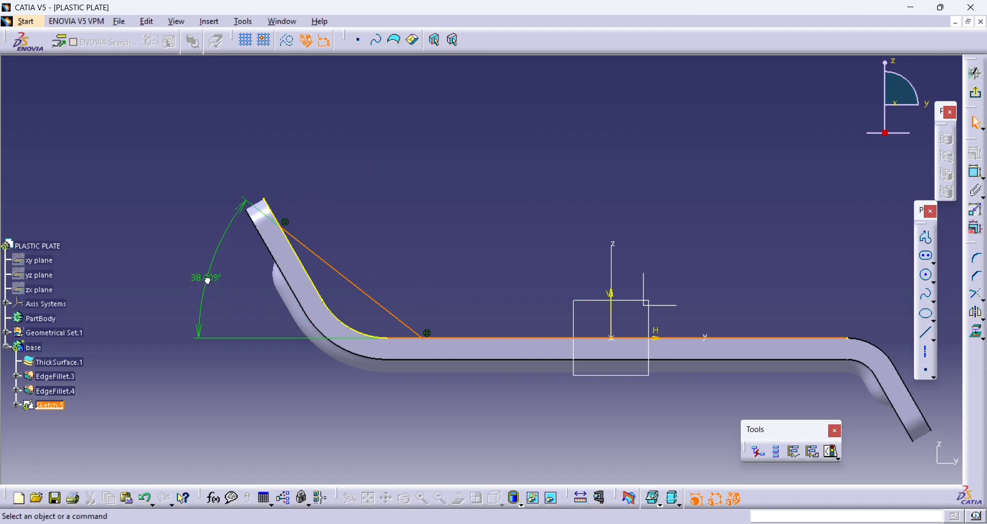
{"action": "double_click", "coordinate": [212, 273]}
{"action": "type", "text": "35deg"}
{"action": "key", "text": "Return"}
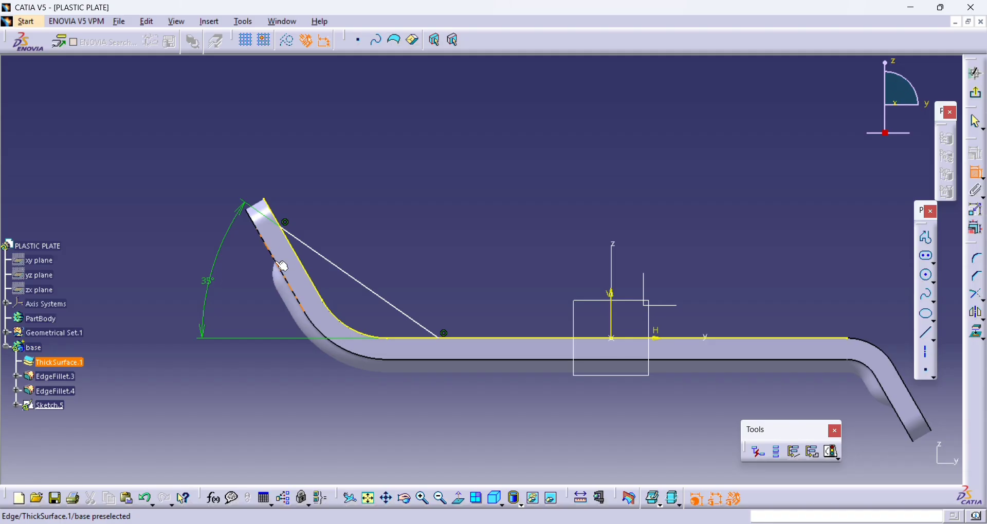
- Constrain the distance between the diagonal line and the outer arc of the plate's bend to 7 mm
{"action": "left_click", "coordinate": [322, 324]}
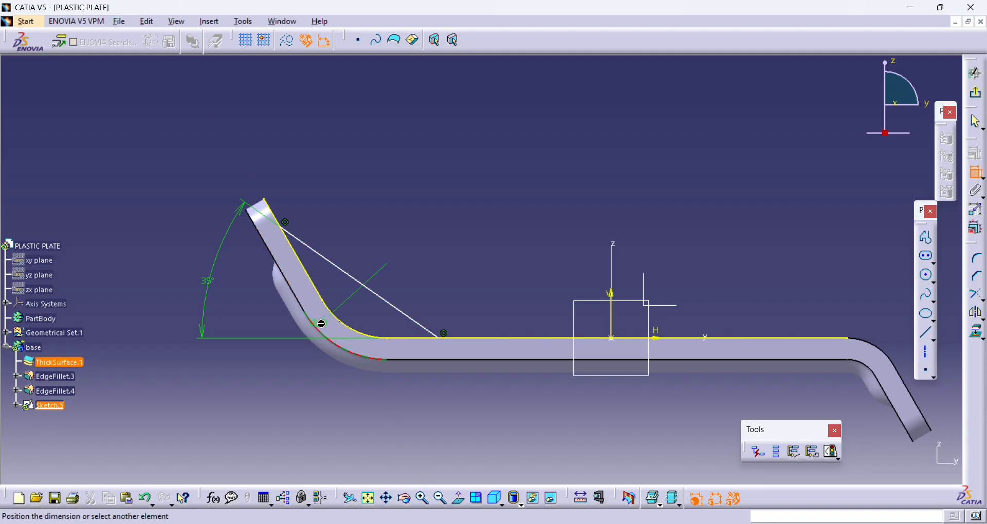
{"action": "left_click", "coordinate": [359, 283]}
{"action": "left_click", "coordinate": [506, 412]}
{"action": "double_click", "coordinate": [506, 413]}
{"action": "type", "text": "7mm"}
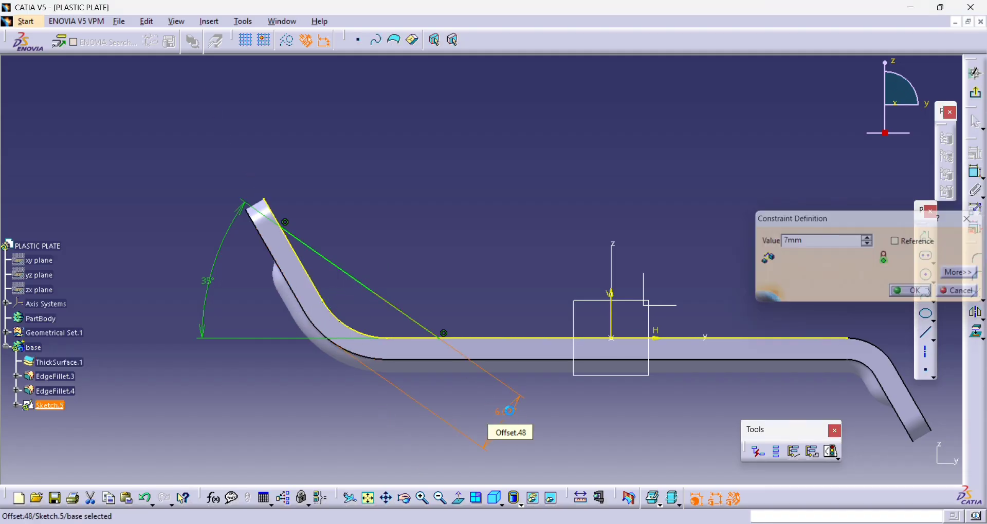
{"action": "key", "text": "Return"}
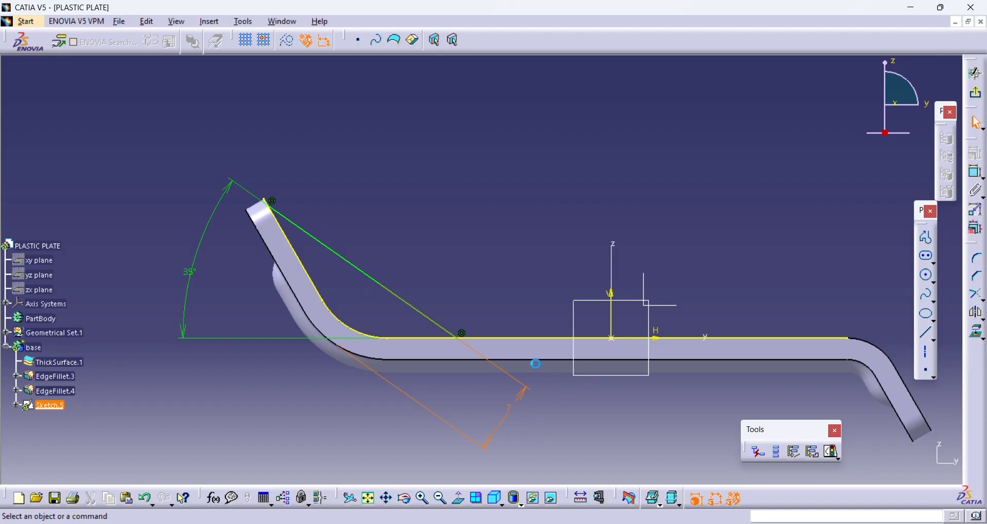
- Trim the projected horizontal line at the diagonal line, keeping the portion next to the bend arc
{"action": "left_click", "coordinate": [979, 314]}
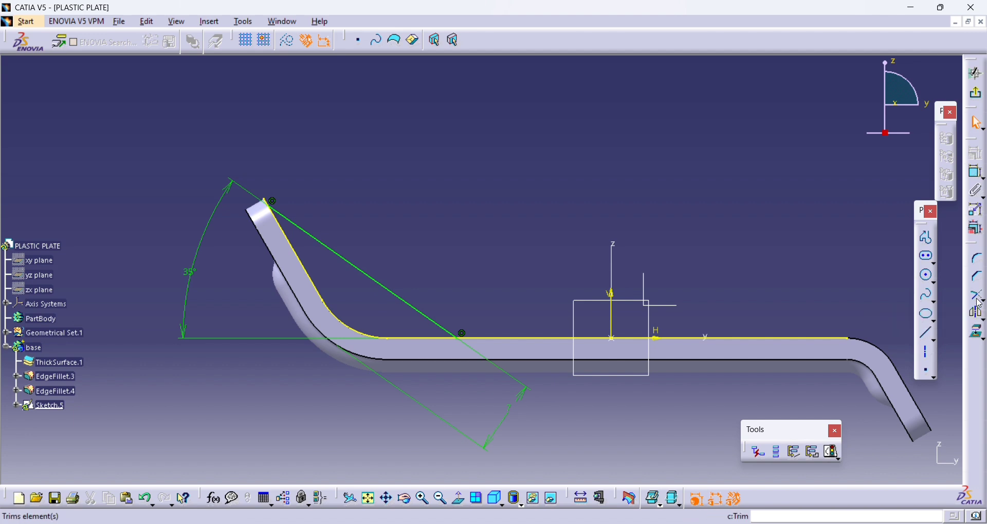
{"action": "left_click", "coordinate": [406, 338]}
{"action": "left_click", "coordinate": [425, 315]}
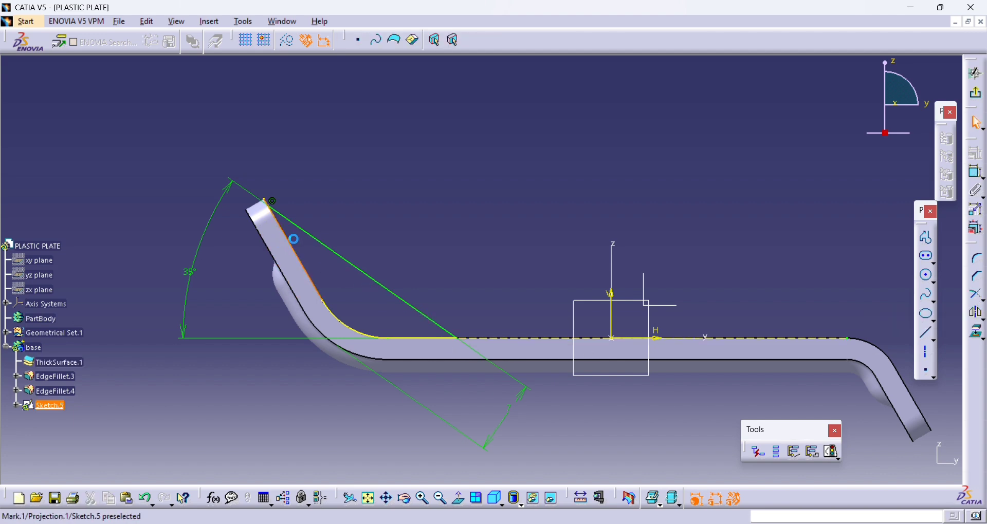
- Trim the projected slanted line at the diagonal line to close the stiffener profile, and exit the sketch
{"action": "left_click", "coordinate": [974, 299]}
{"action": "left_click", "coordinate": [325, 236]}
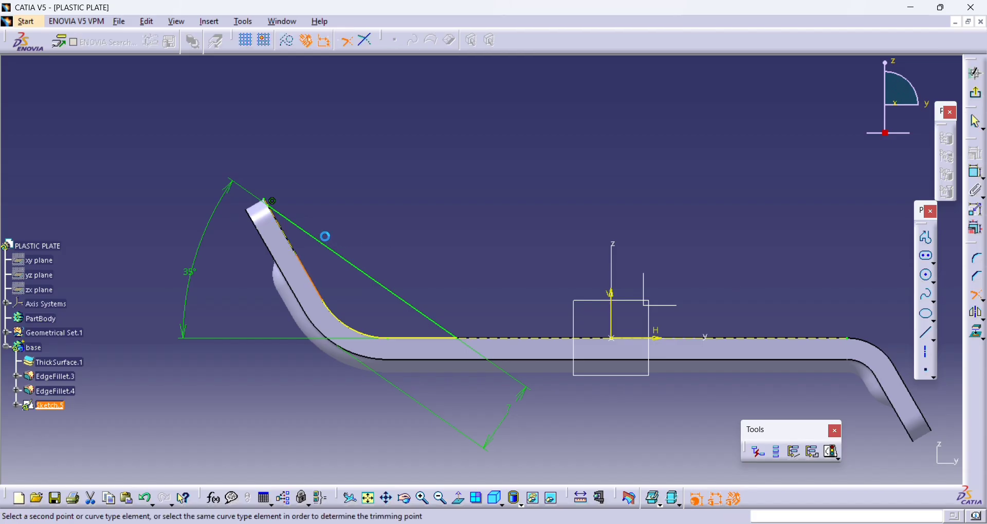
{"action": "left_click", "coordinate": [310, 234]}
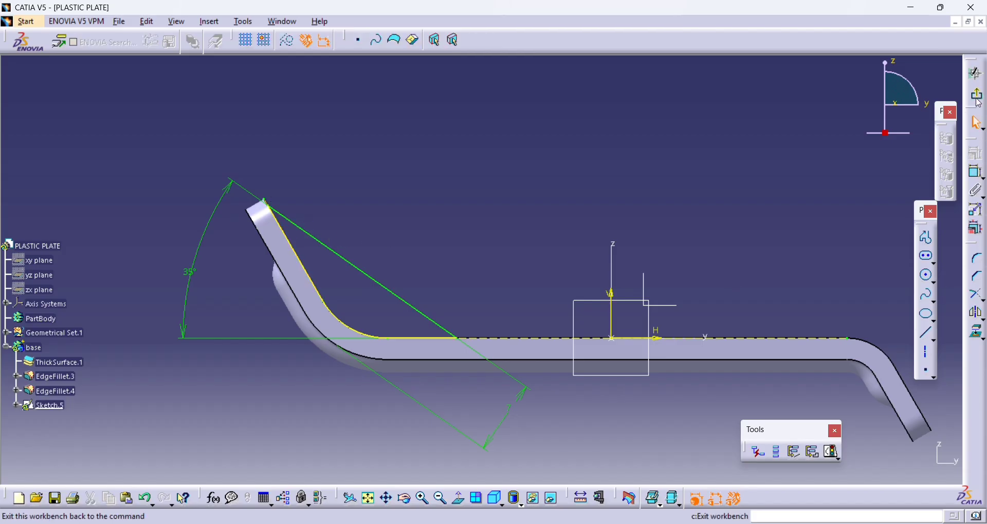
{"action": "left_click", "coordinate": [978, 98]}
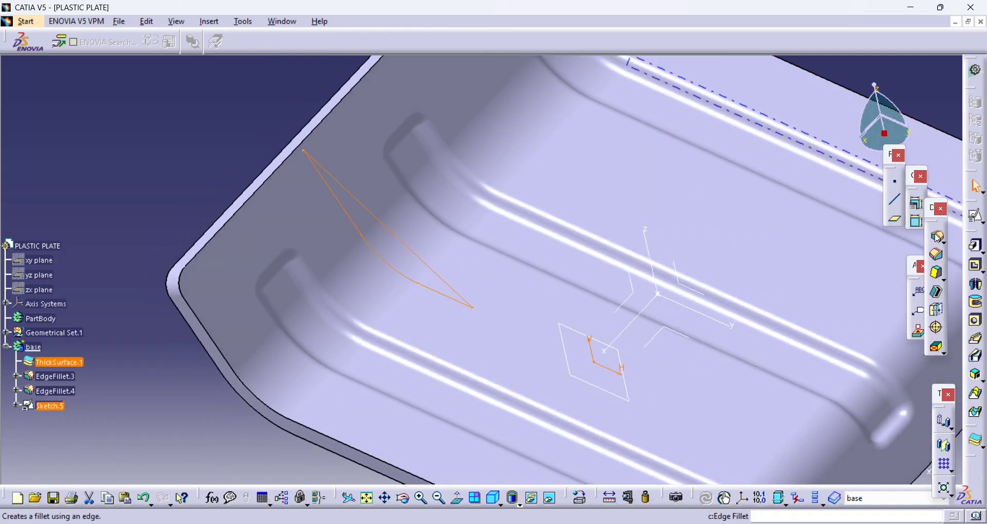
- Insert a new body in the part and move the stiffener sketch from the base body into it
{"action": "scroll", "coordinate": [33, 353], "scroll_direction": "down", "scroll_amount": 3}
{"action": "left_click", "coordinate": [82, 300]}
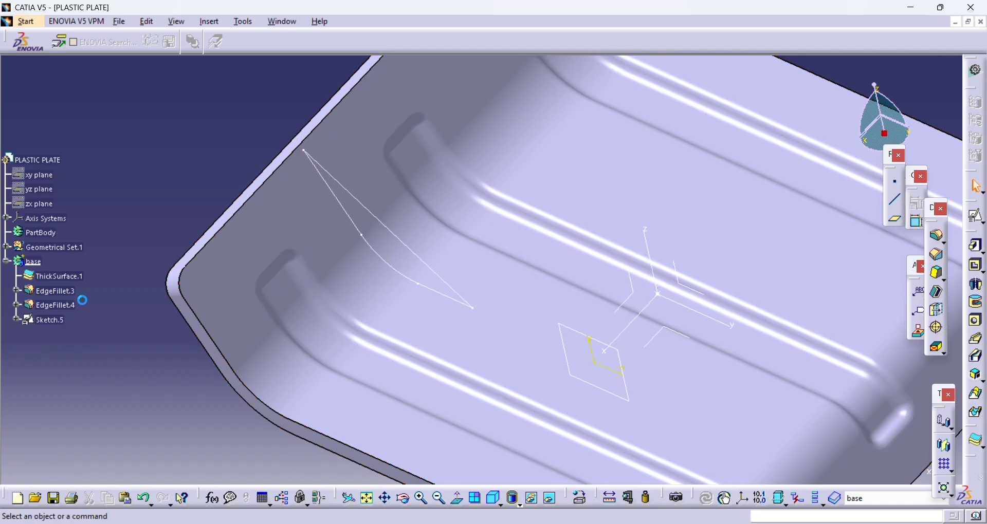
{"action": "left_click", "coordinate": [210, 22]}
{"action": "left_click", "coordinate": [215, 44]}
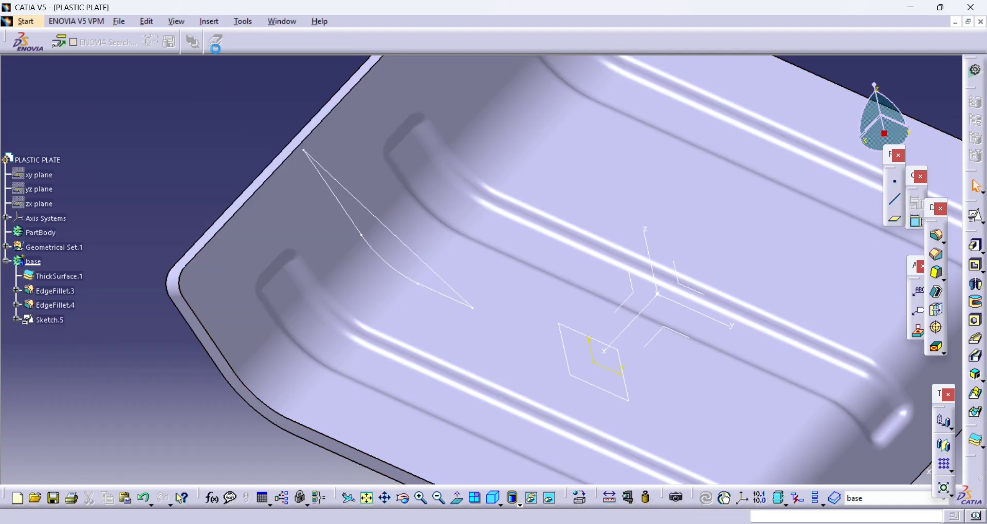
{"action": "left_click_drag", "start_coordinate": [41, 323], "coordinate": [33, 337]}
{"action": "right_click", "coordinate": [58, 326]}
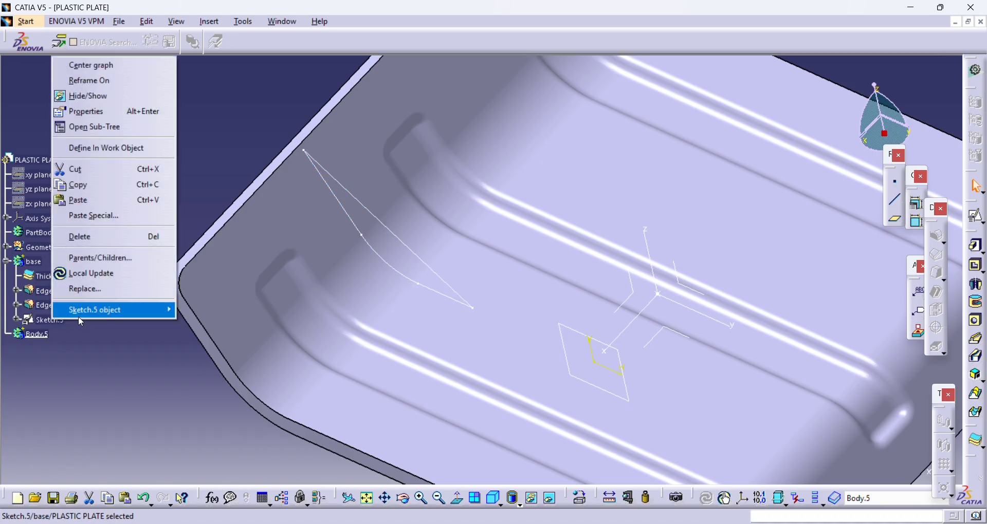
{"action": "mouse_move", "coordinate": [129, 309]}
{"action": "left_click", "coordinate": [226, 359]}
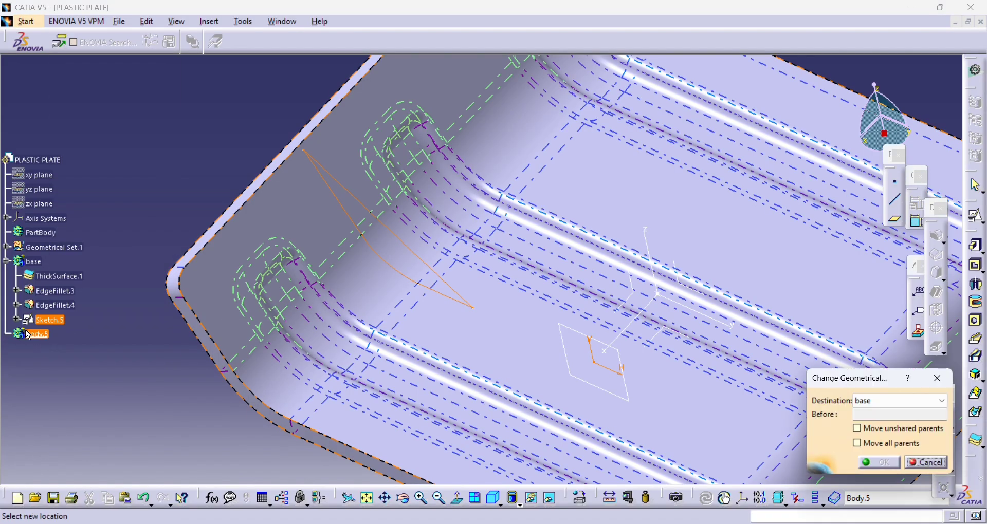
{"action": "left_click", "coordinate": [32, 334]}
{"action": "key", "text": "Return"}
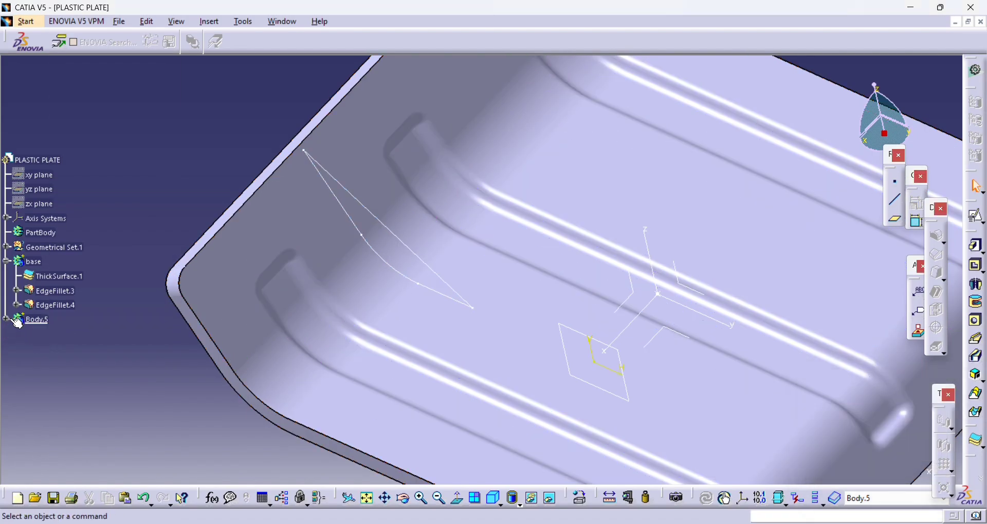
- Pad the stiffener sketch with a length of 0.6 mm and mirrored extent in the new body
{"action": "left_click", "coordinate": [50, 324]}
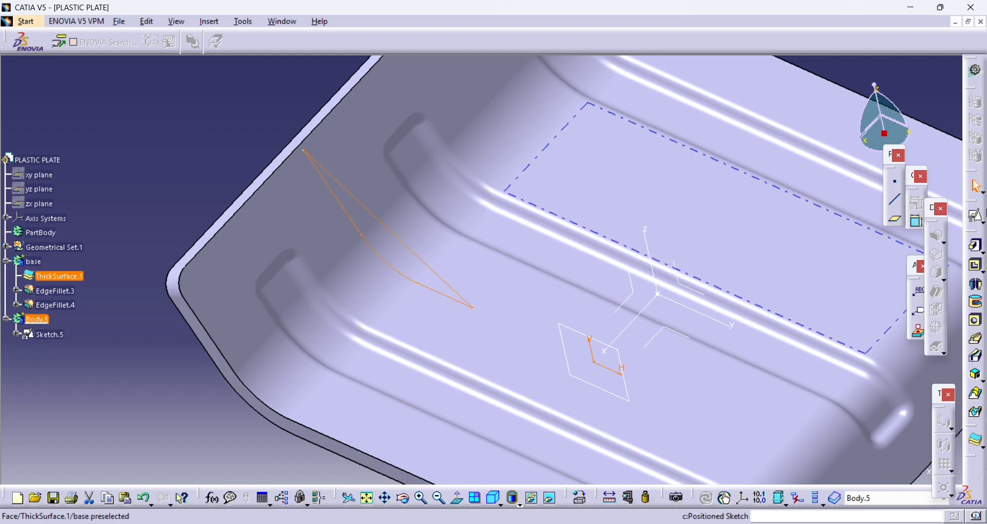
{"action": "left_click", "coordinate": [977, 246]}
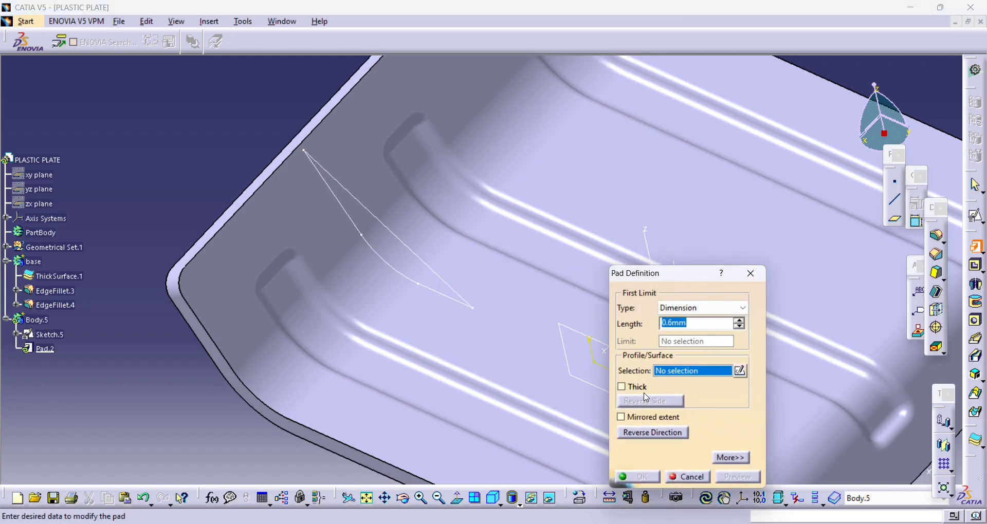
{"action": "left_click", "coordinate": [645, 422]}
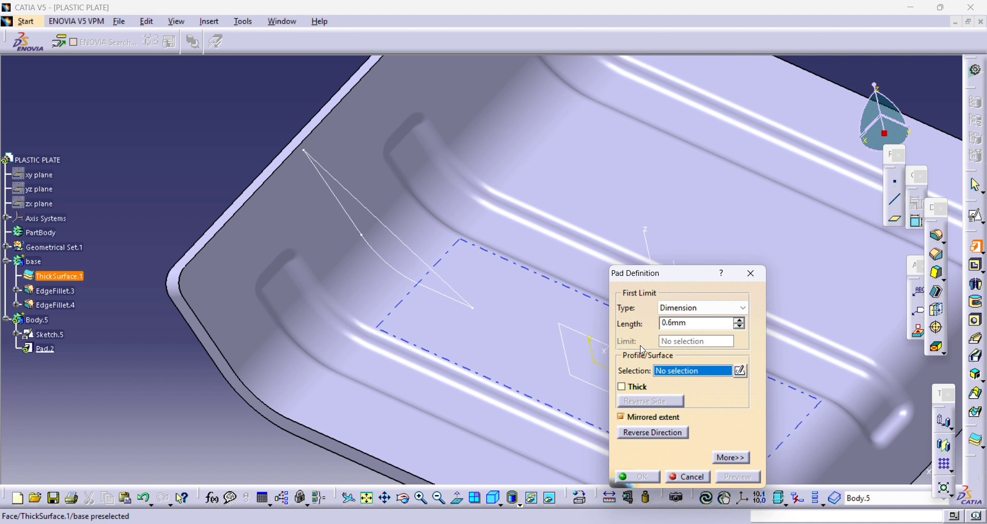
{"action": "left_click", "coordinate": [379, 215]}
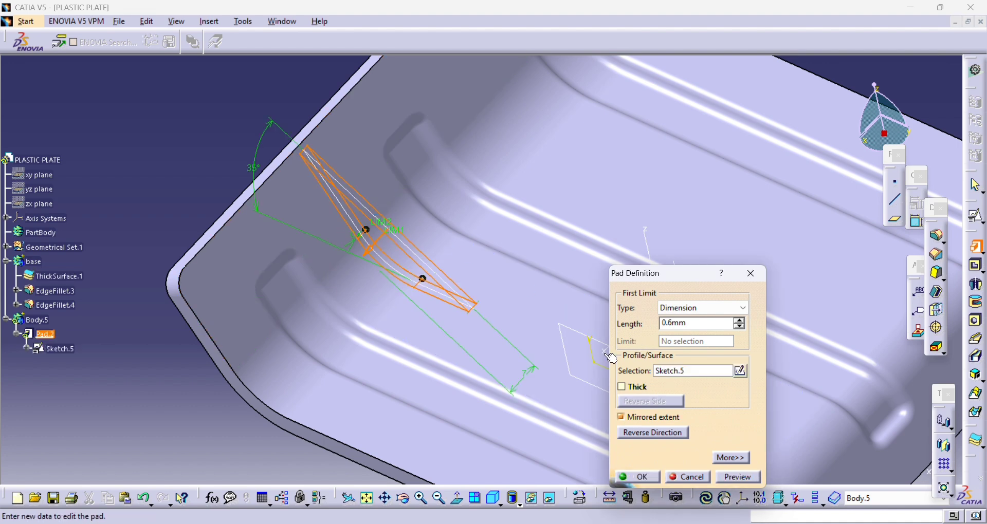
{"action": "left_click", "coordinate": [639, 477]}
- Mirror the stiffener pad about the axis system's YZ plane
{"action": "middle_click_drag", "start_coordinate": [299, 295], "coordinate": [471, 230]}
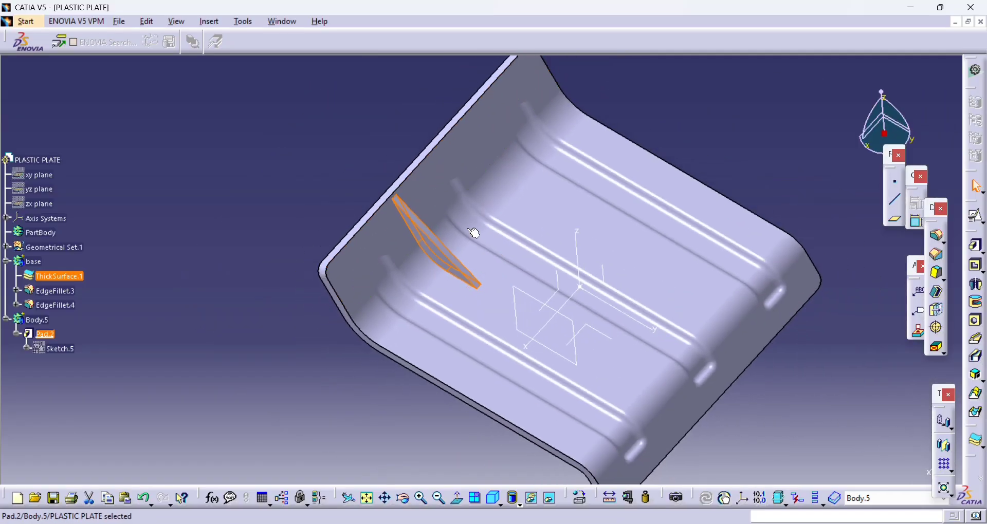
{"action": "left_click", "coordinate": [947, 447]}
{"action": "left_click", "coordinate": [544, 315]}
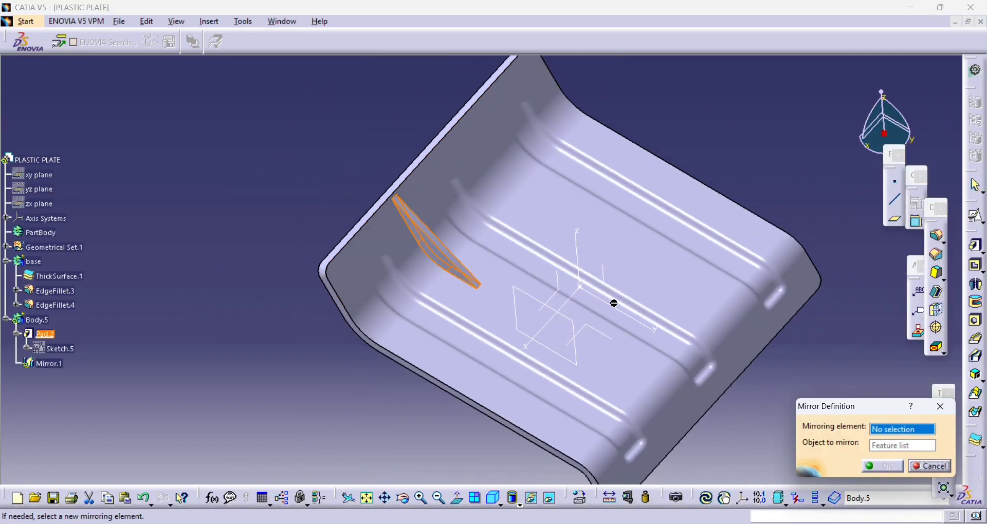
{"action": "left_click", "coordinate": [618, 291]}
{"action": "key", "text": "Return"}
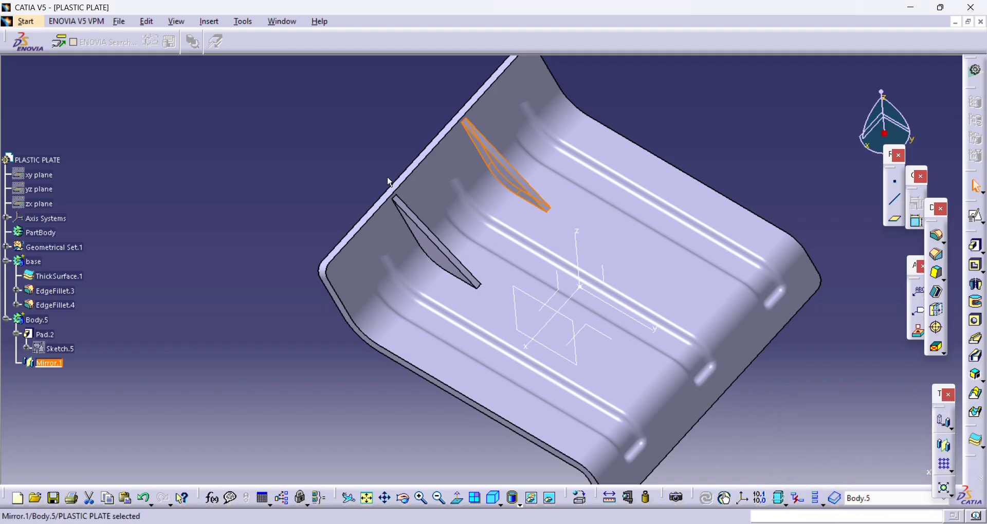
- Rename the body containing the stiffeners as RIB
{"action": "left_click", "coordinate": [260, 192]}
{"action": "left_click", "coordinate": [31, 317]}
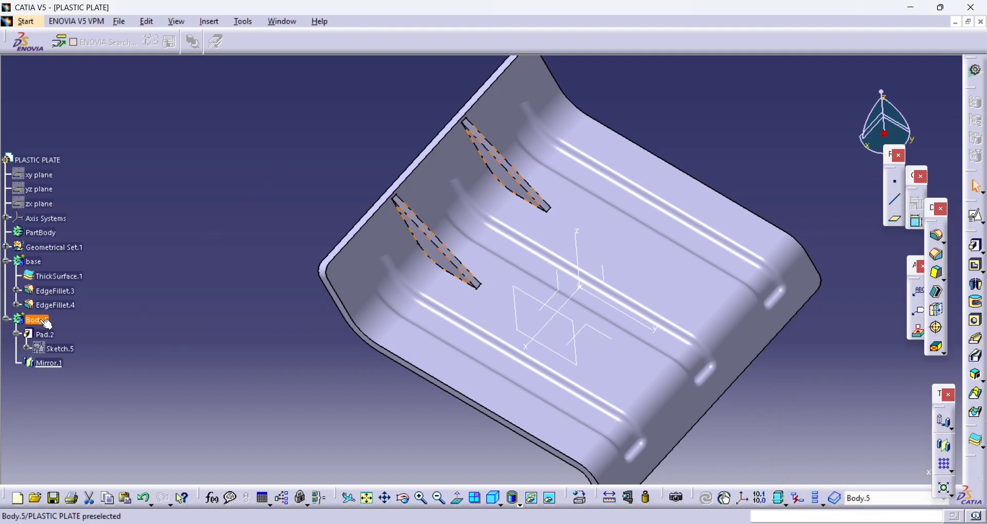
{"action": "key", "text": "alt+Return"}
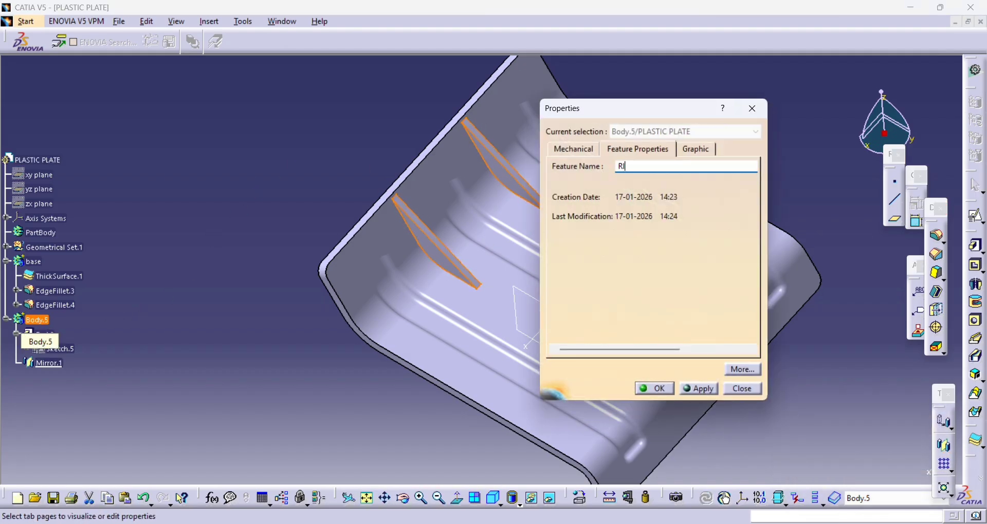
{"action": "key", "text": "Return"}
{"action": "left_click", "coordinate": [163, 204]}
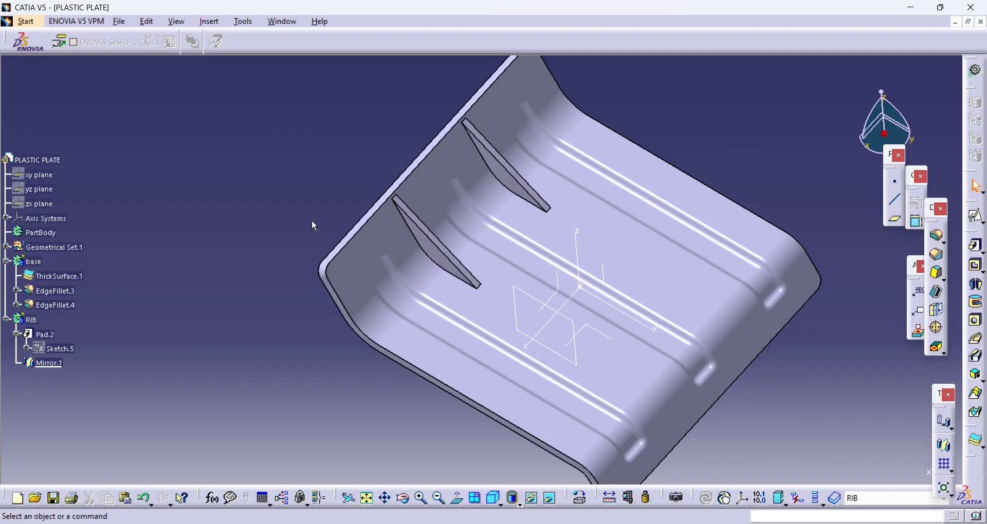
- Insert another new body and name it SCREW BOSS
{"action": "middle_click_drag", "start_coordinate": [508, 232], "coordinate": [502, 257]}
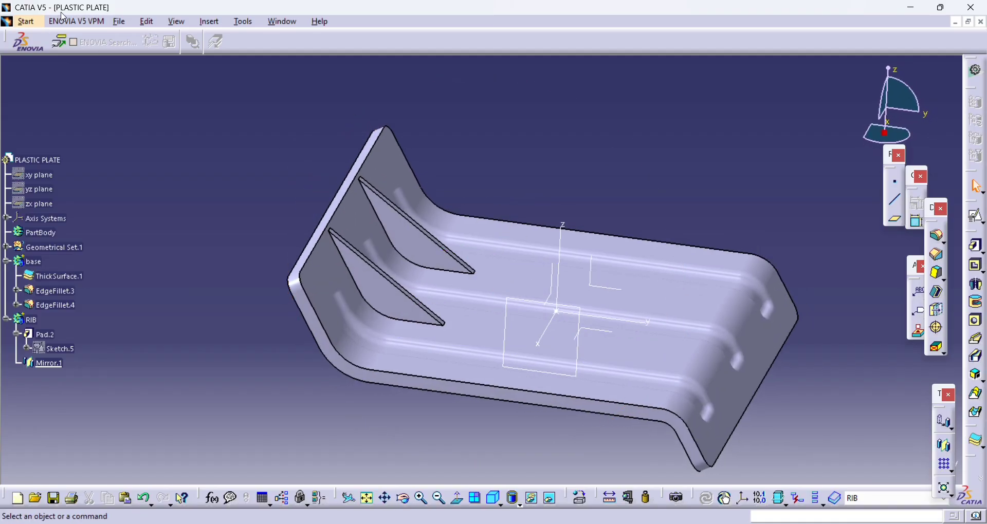
{"action": "left_click", "coordinate": [209, 22]}
{"action": "left_click", "coordinate": [221, 55]}
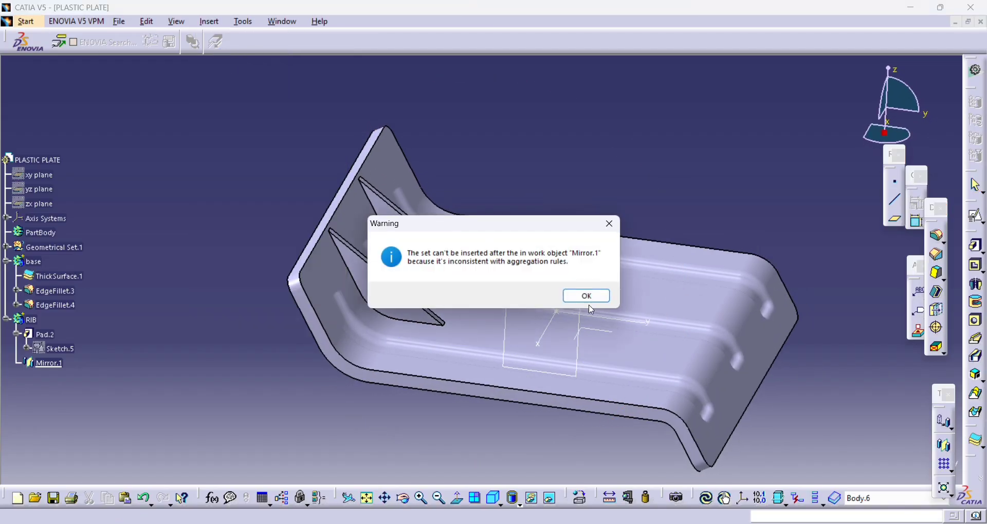
{"action": "left_click", "coordinate": [586, 297]}
{"action": "left_click", "coordinate": [39, 378]}
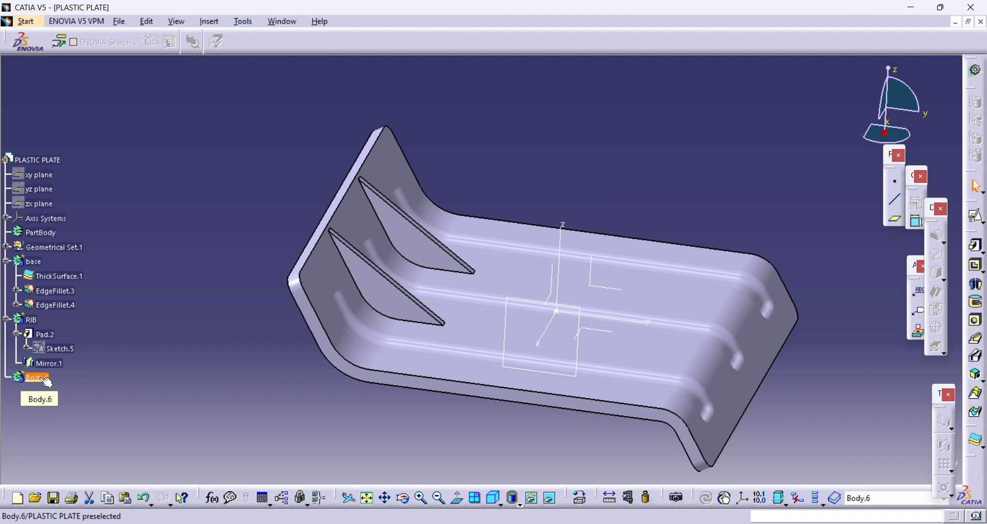
{"action": "key", "text": "alt+Return"}
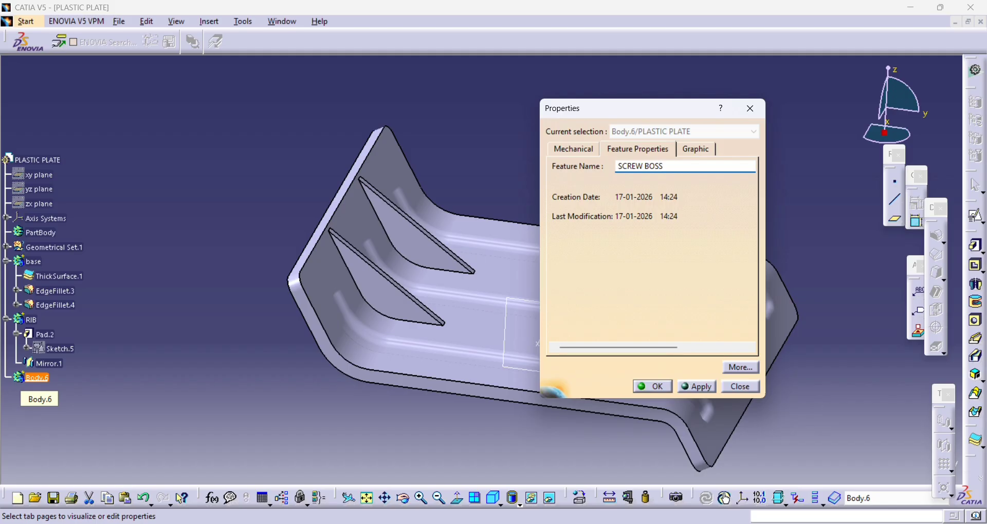
{"action": "key", "text": "Return"}
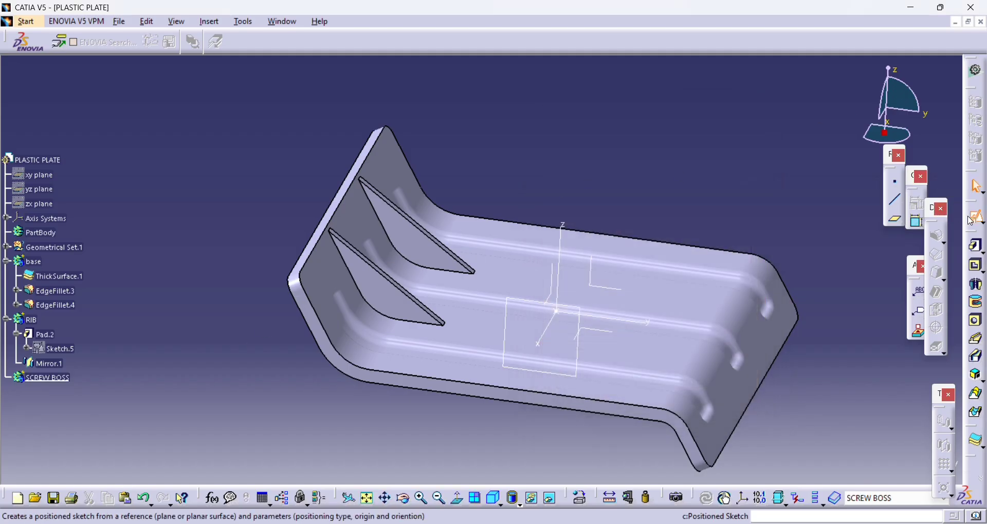
- Create a positioned sketch on the axis system's XY plane and draw a circle about 45 mm in diameter centred on the origin
{"action": "left_click", "coordinate": [976, 216]}
{"action": "left_click", "coordinate": [589, 337]}
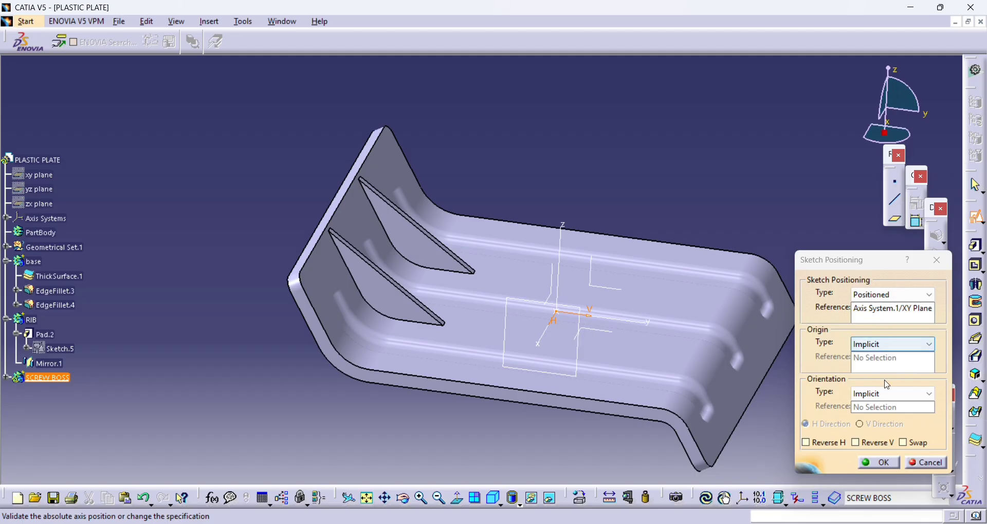
{"action": "left_click", "coordinate": [888, 464]}
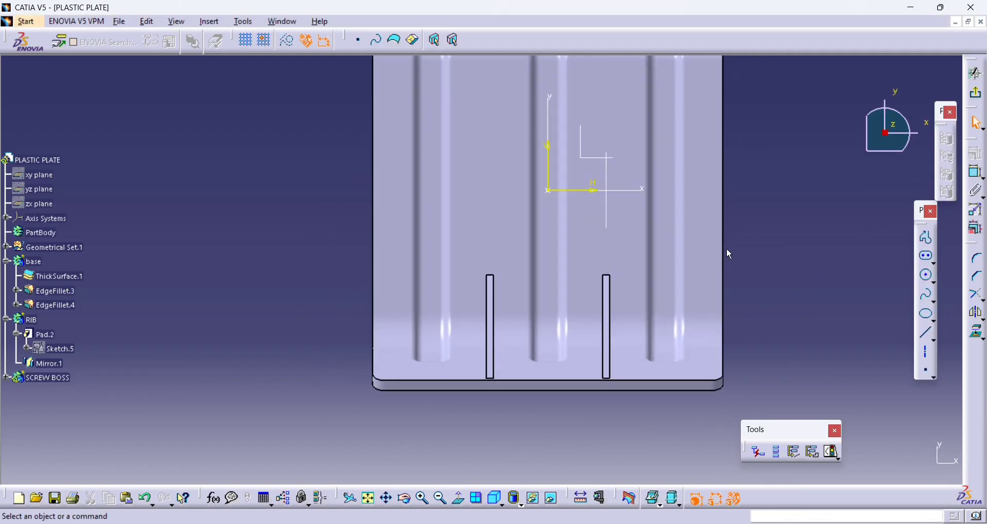
{"action": "left_click", "coordinate": [929, 276]}
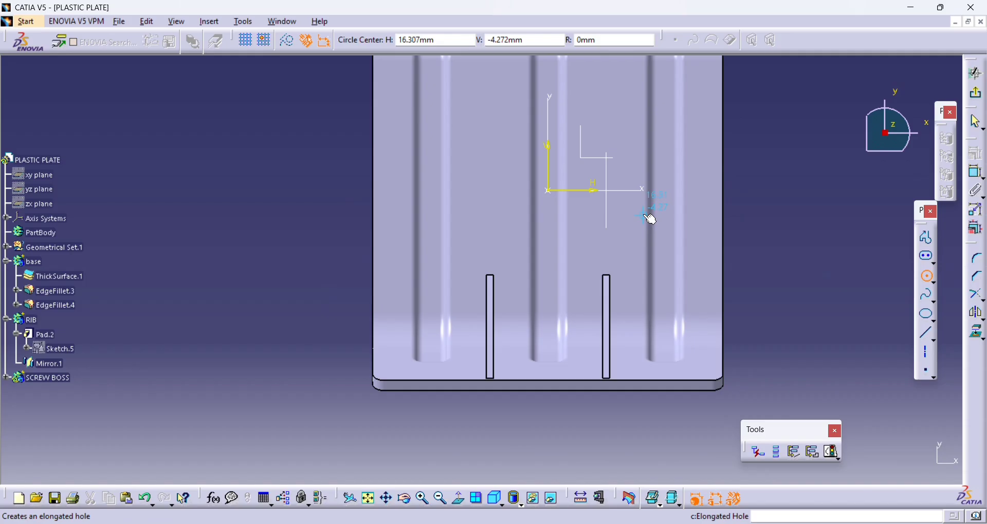
{"action": "left_click", "coordinate": [550, 192]}
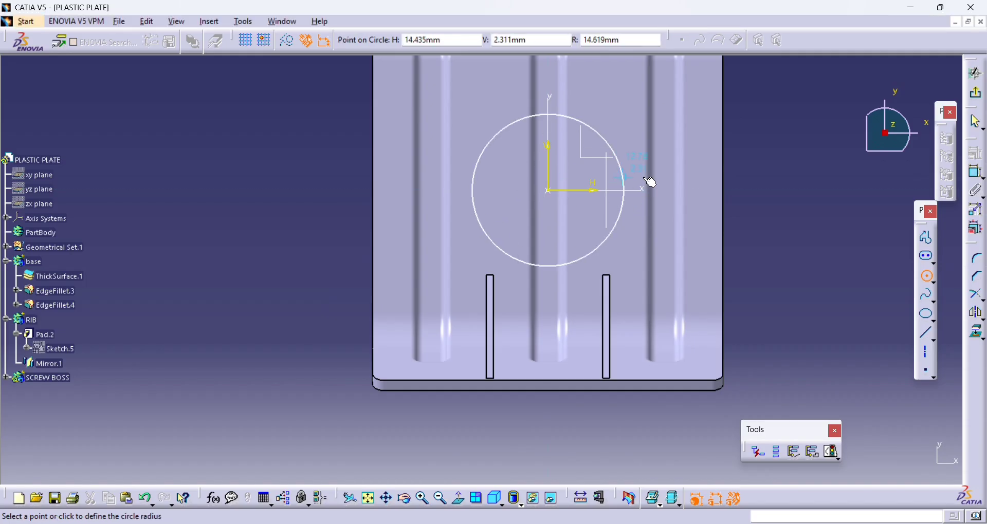
{"action": "left_click", "coordinate": [682, 181]}
- Dimension the circle and set its diameter to 8 mm
{"action": "left_click", "coordinate": [976, 173]}
{"action": "left_click", "coordinate": [815, 189]}
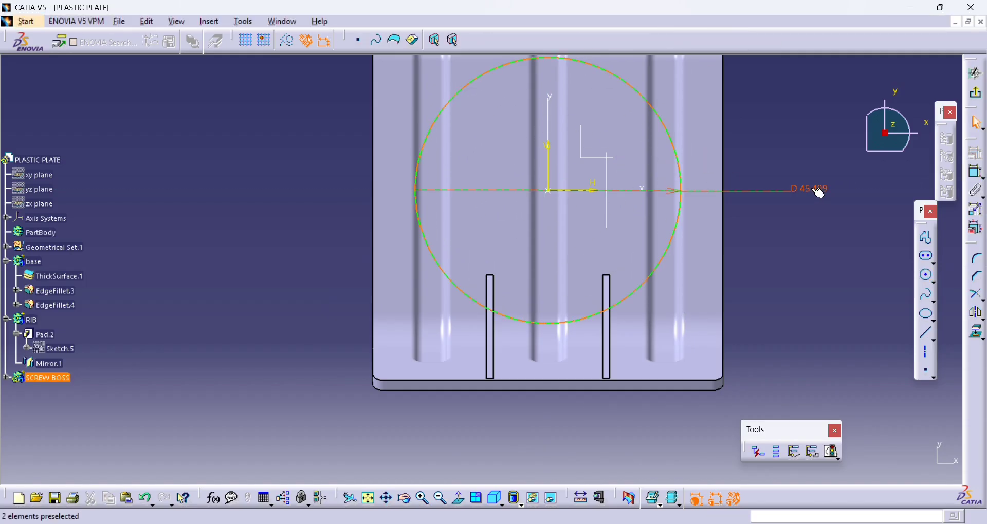
{"action": "double_click", "coordinate": [815, 190]}
{"action": "type", "text": "8"}
{"action": "key", "text": "Return"}
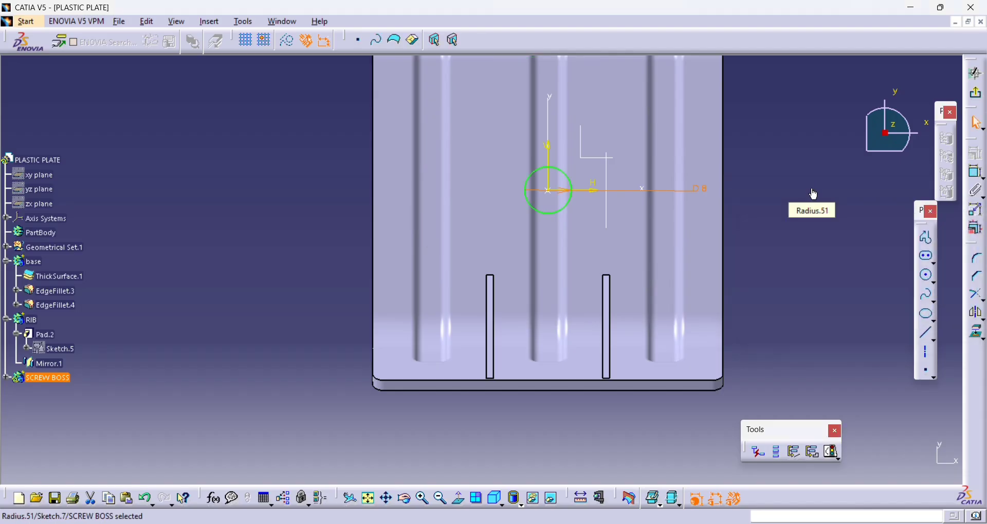
- Exit the sketch and start a pad of the circle with a first limit length of 30 mm
{"action": "left_click", "coordinate": [975, 73]}
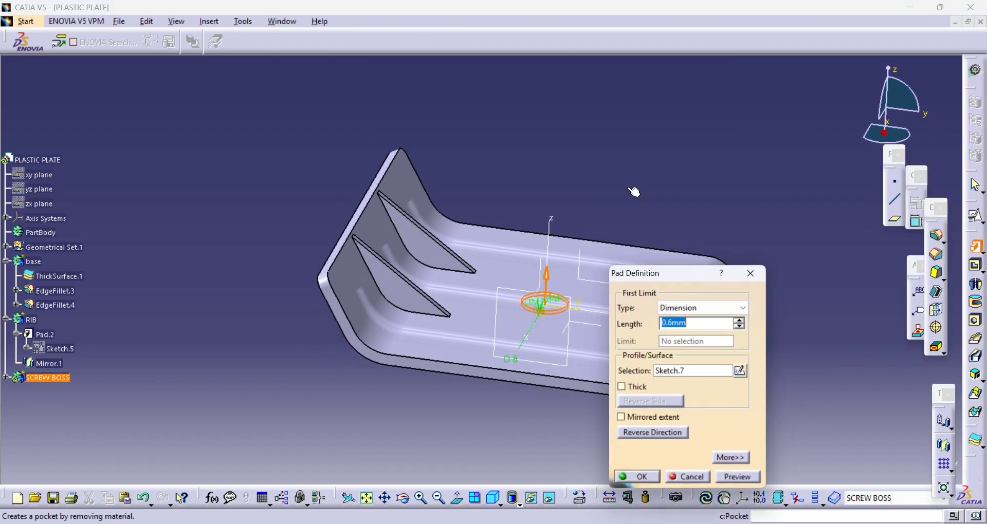
{"action": "type", "text": "30"}
{"action": "left_click", "coordinate": [589, 183]}
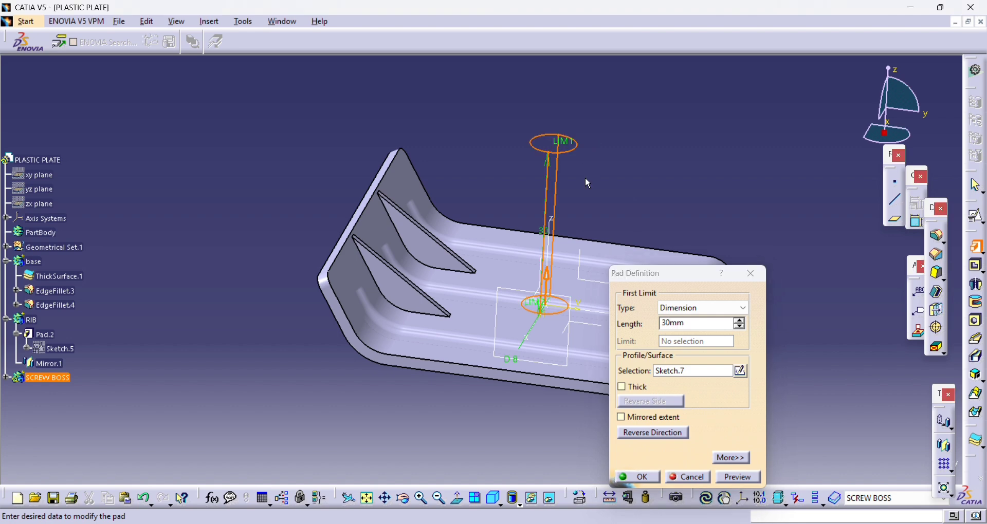
{"action": "middle_click_drag", "start_coordinate": [544, 265], "coordinate": [490, 234]}
- Try a second limit length of 3 mm and 2 mm for the pad, and switch that limit to Up to surface
{"action": "left_click", "coordinate": [732, 457]}
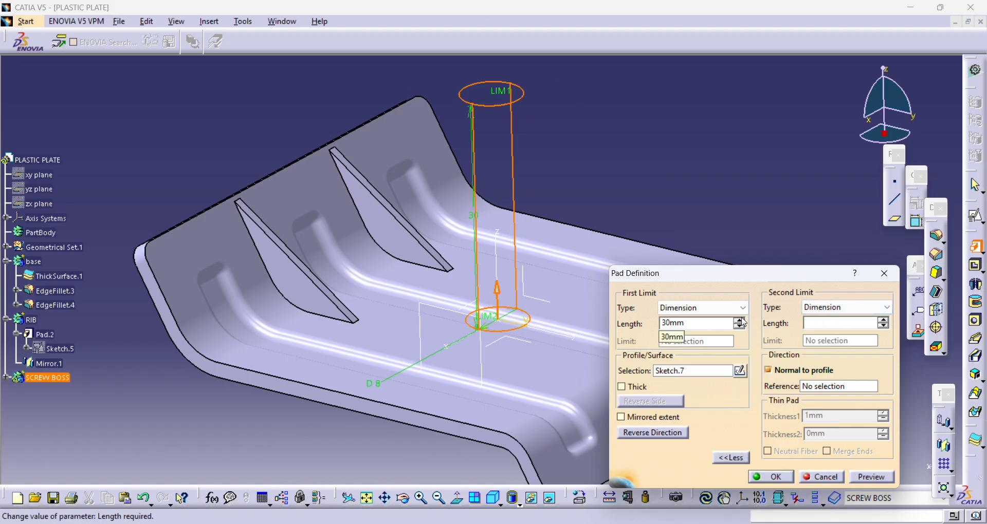
{"action": "left_click", "coordinate": [659, 127]}
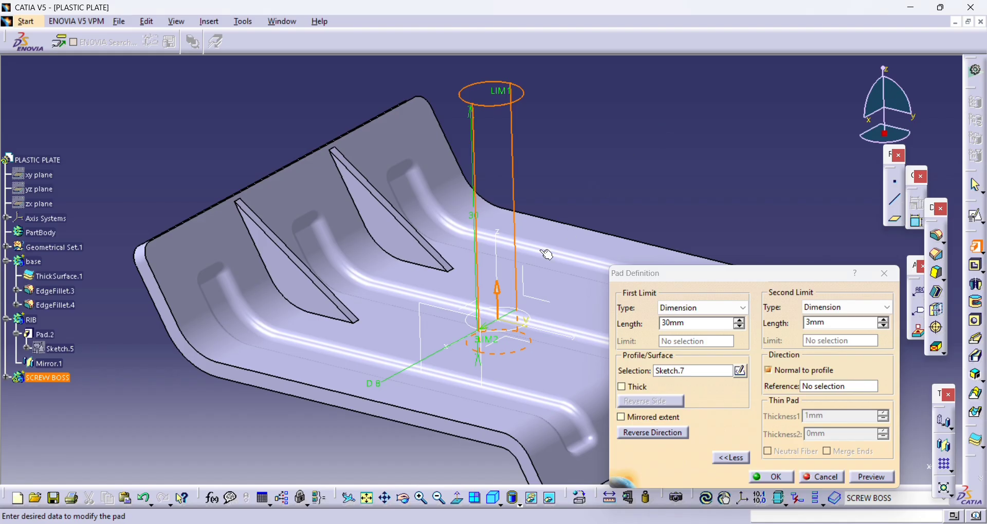
{"action": "middle_click_drag", "start_coordinate": [546, 254], "coordinate": [472, 267]}
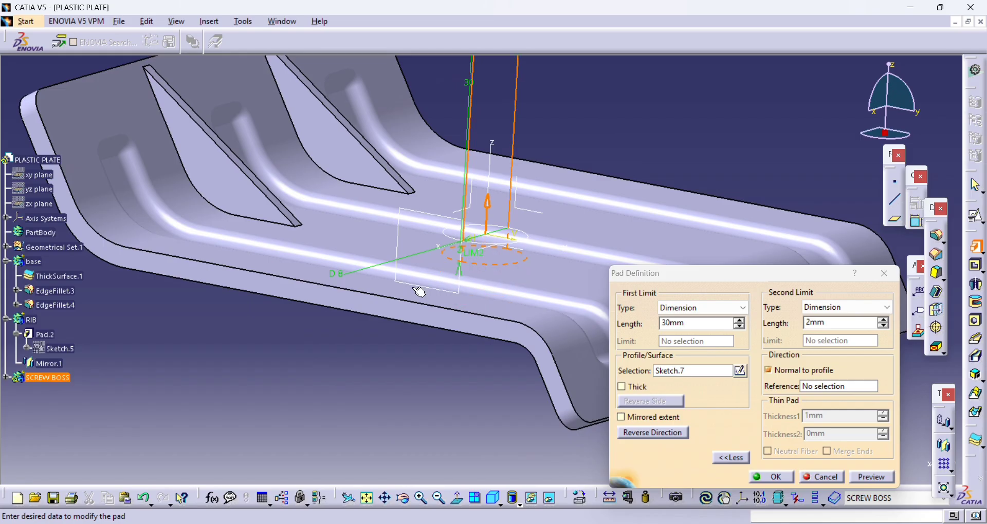
{"action": "middle_click_drag", "start_coordinate": [419, 292], "coordinate": [410, 312]}
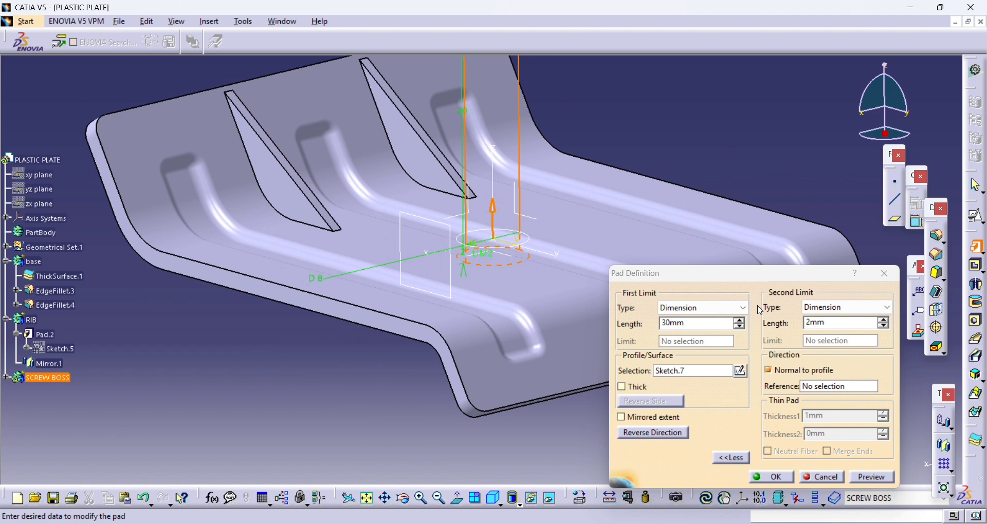
{"action": "left_click", "coordinate": [822, 307]}
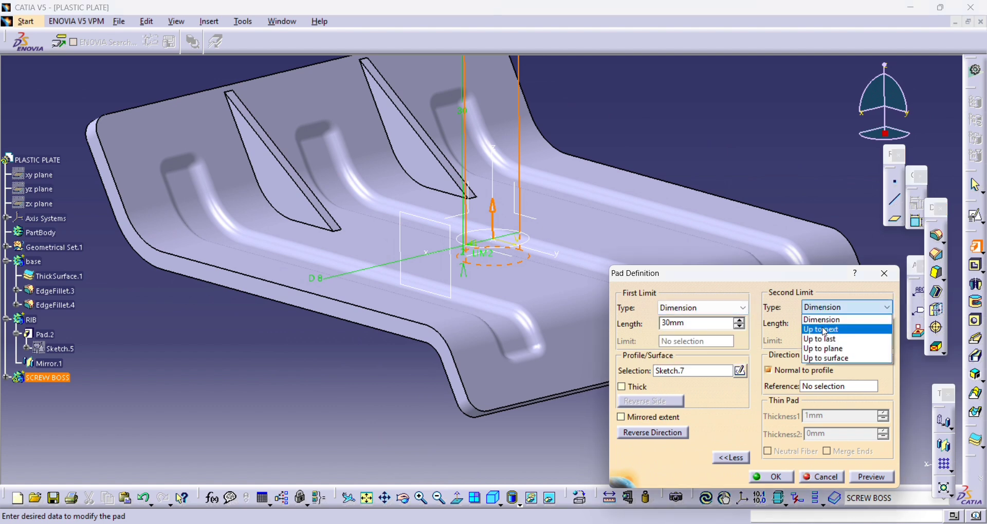
{"action": "left_click", "coordinate": [834, 358]}
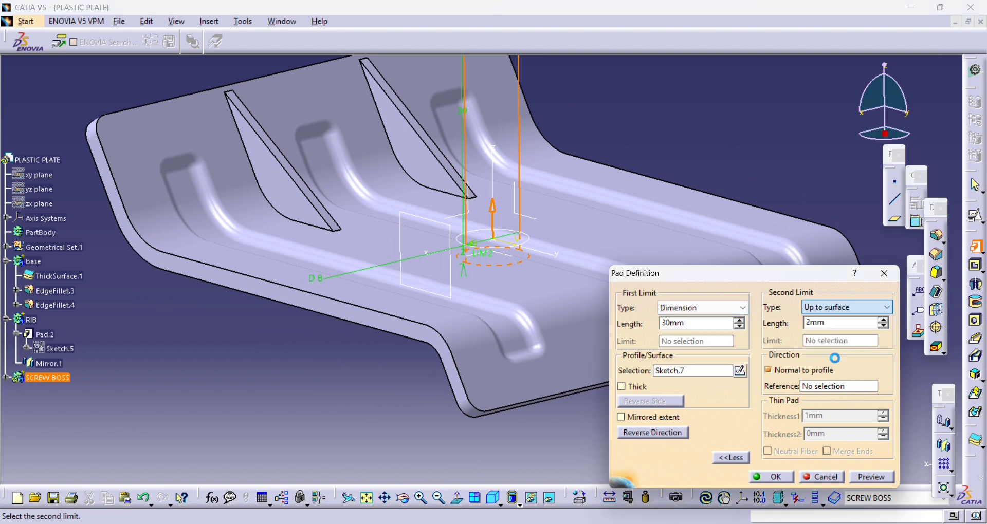
- Show the EdgeFillet.2 surface in Geometrical Set.1, use it as the pad's second limit with 0 mm offset, and create the pad
{"action": "left_click", "coordinate": [7, 249]}
{"action": "scroll", "coordinate": [69, 349], "scroll_direction": "down", "scroll_amount": 2}
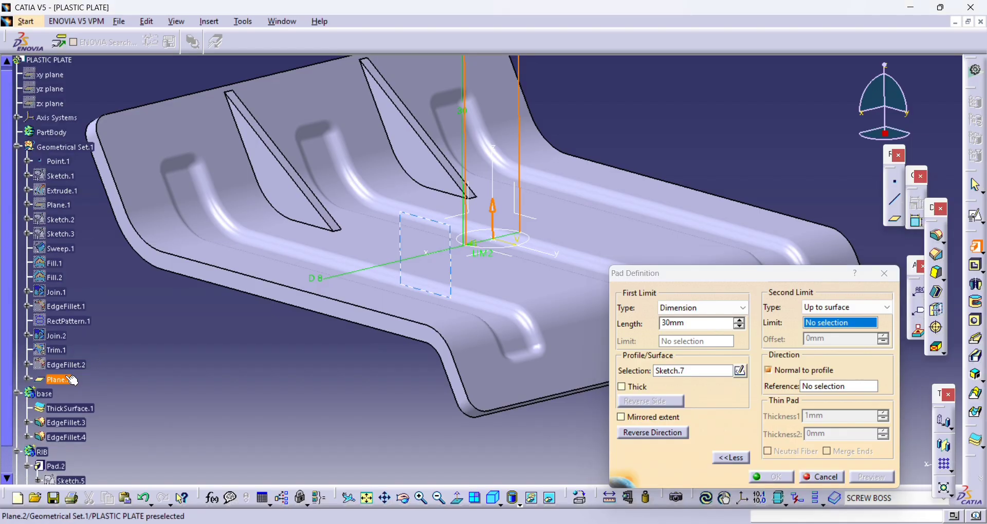
{"action": "right_click", "coordinate": [70, 366]}
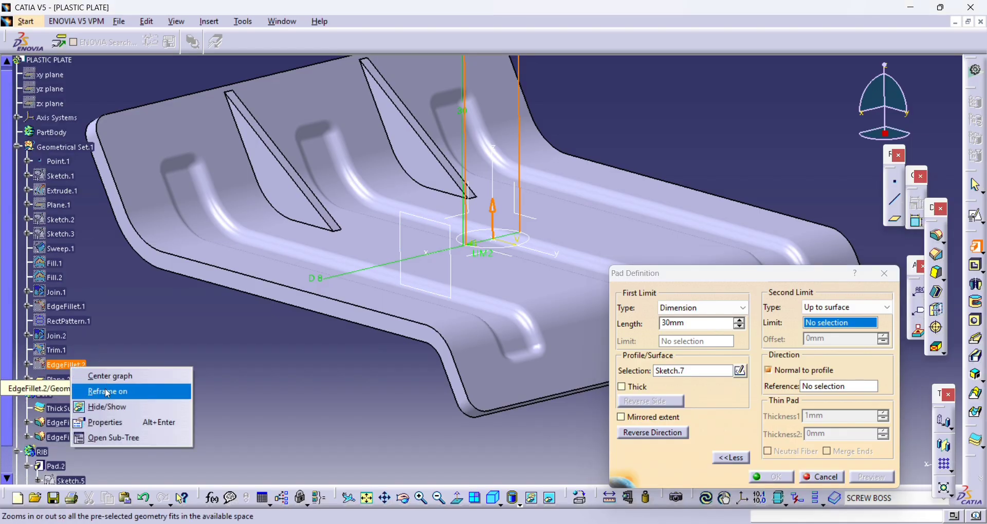
{"action": "left_click", "coordinate": [103, 406]}
{"action": "left_click", "coordinate": [66, 365]}
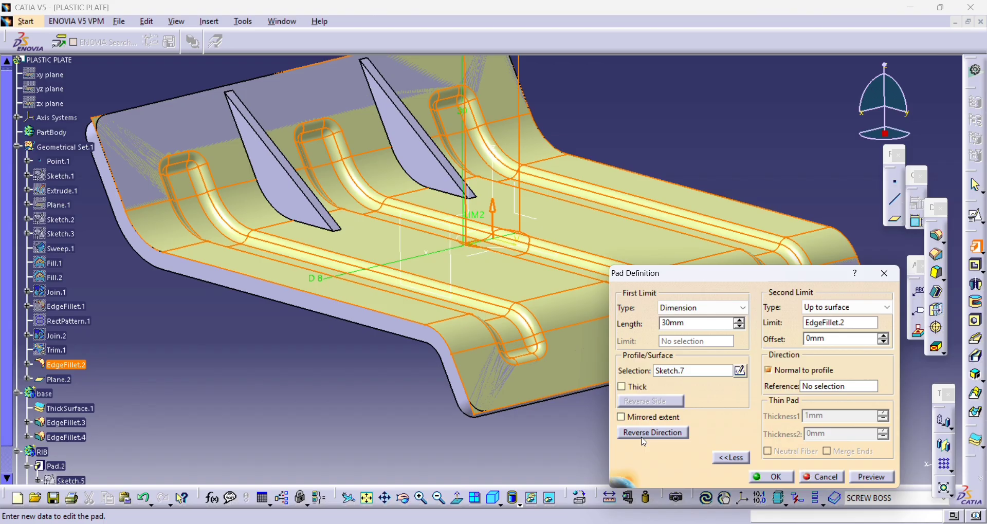
{"action": "left_click", "coordinate": [791, 483]}
- Hide the EdgeFillet.2 surface
{"action": "middle_click_drag", "start_coordinate": [249, 360], "coordinate": [185, 326]}
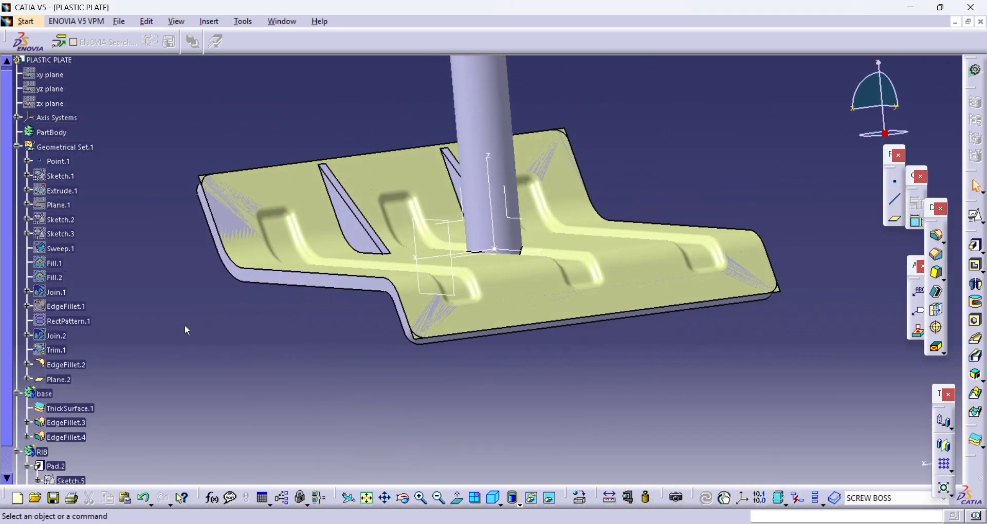
{"action": "right_click", "coordinate": [79, 368]}
{"action": "left_click", "coordinate": [126, 141]}
{"action": "middle_click_drag", "start_coordinate": [493, 257], "coordinate": [610, 165]}
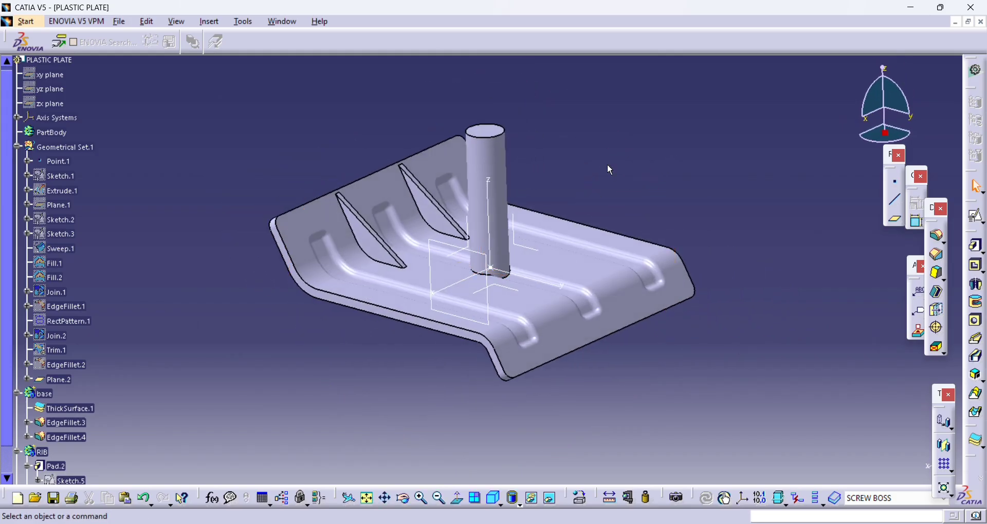
- Draft the boss's cylindrical face by 0.5 deg with the axis system's XY plane as neutral element and the pulling direction reversed
{"action": "left_click", "coordinate": [939, 274]}
{"action": "left_click", "coordinate": [484, 161]}
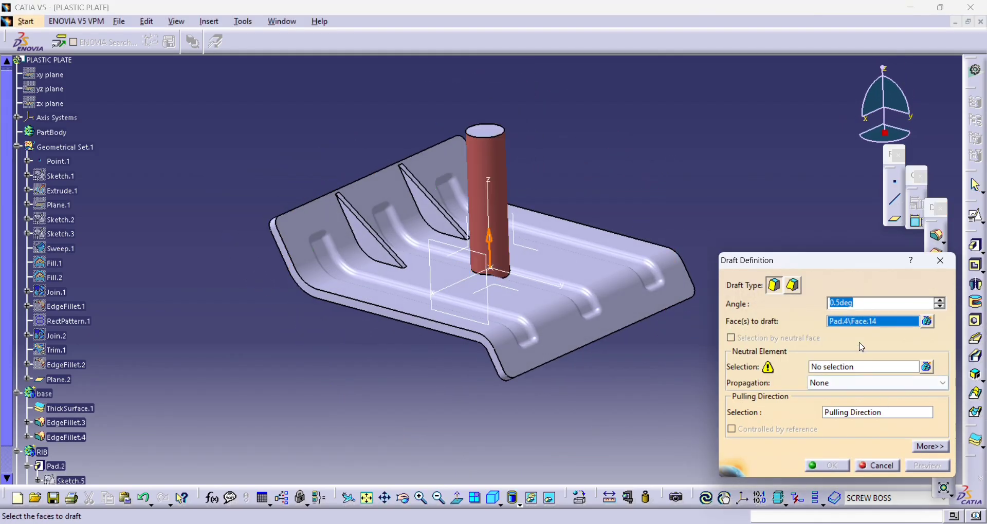
{"action": "left_click", "coordinate": [828, 368]}
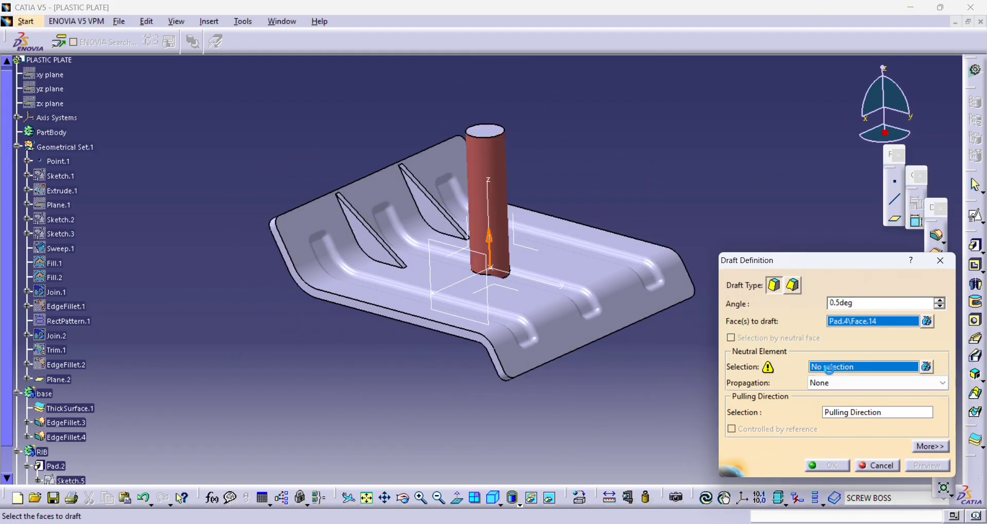
{"action": "left_click", "coordinate": [514, 297]}
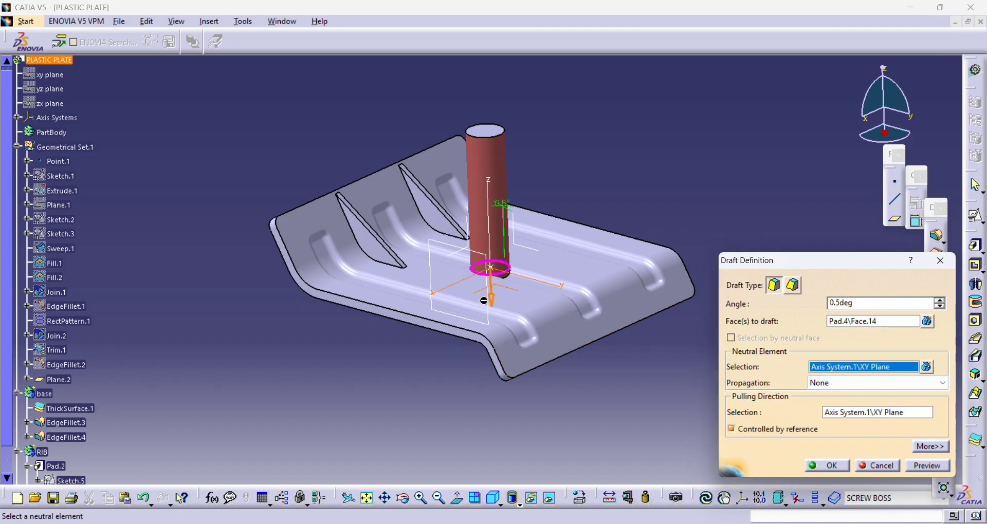
{"action": "left_click", "coordinate": [490, 299]}
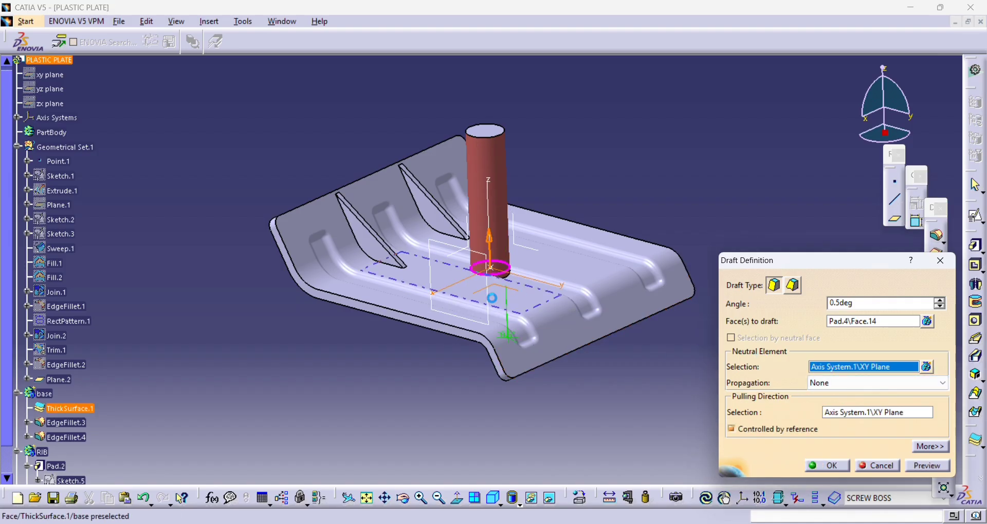
{"action": "left_click", "coordinate": [936, 467]}
{"action": "left_click", "coordinate": [839, 464]}
- Start a hole on the boss's top face and make it threaded
{"action": "middle_click_drag", "start_coordinate": [539, 247], "coordinate": [491, 257]}
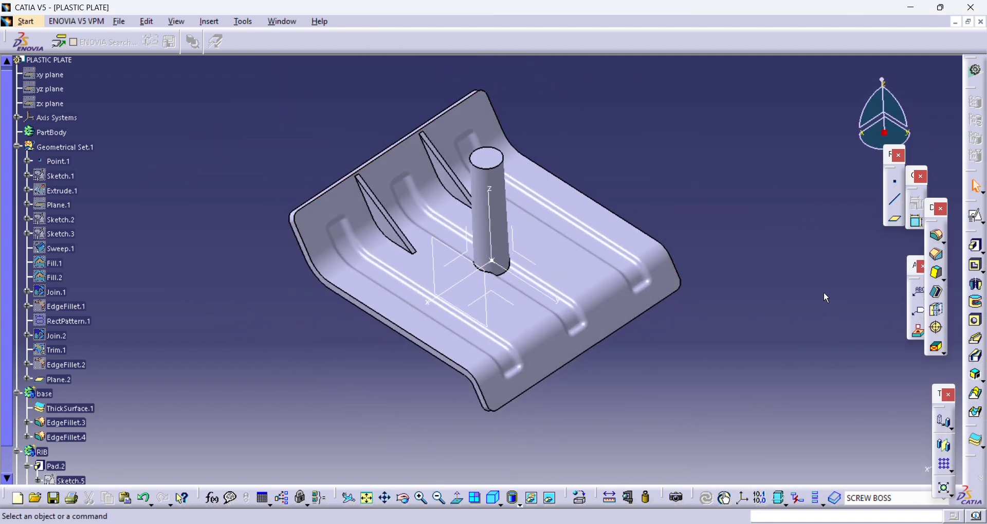
{"action": "left_click", "coordinate": [977, 321]}
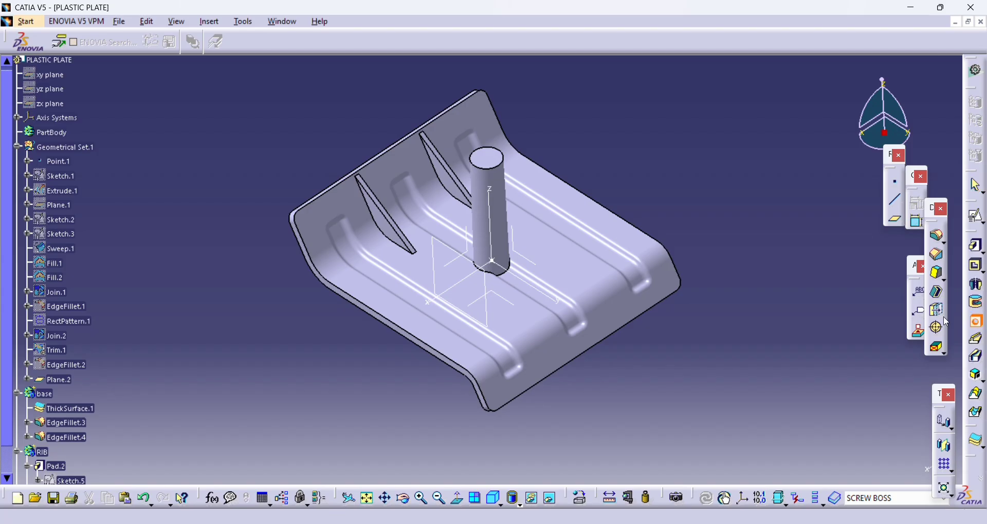
{"action": "left_click", "coordinate": [493, 164]}
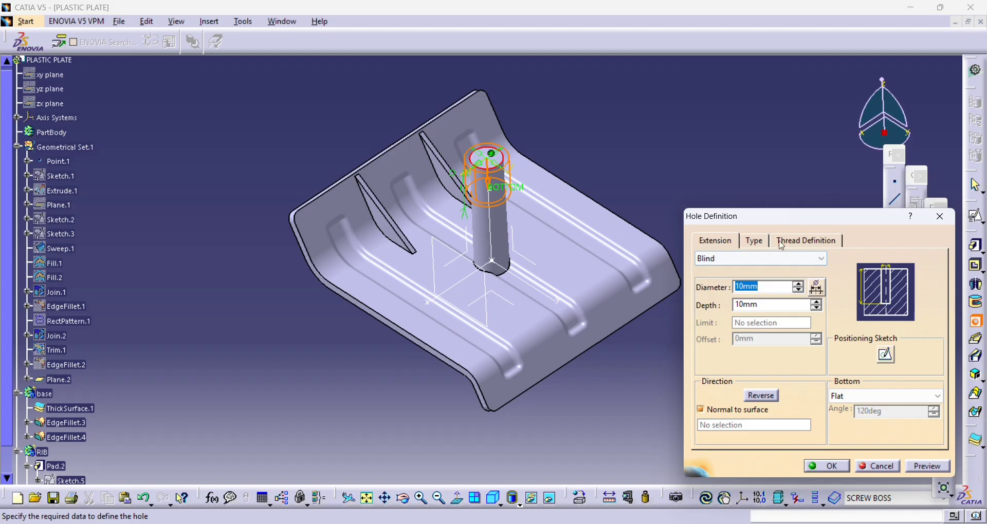
{"action": "left_click", "coordinate": [782, 246]}
{"action": "left_click", "coordinate": [719, 260]}
- Define the hole's thread with bottom type Dimension, type Metric Thick Pitch and description M6
{"action": "left_click", "coordinate": [802, 288]}
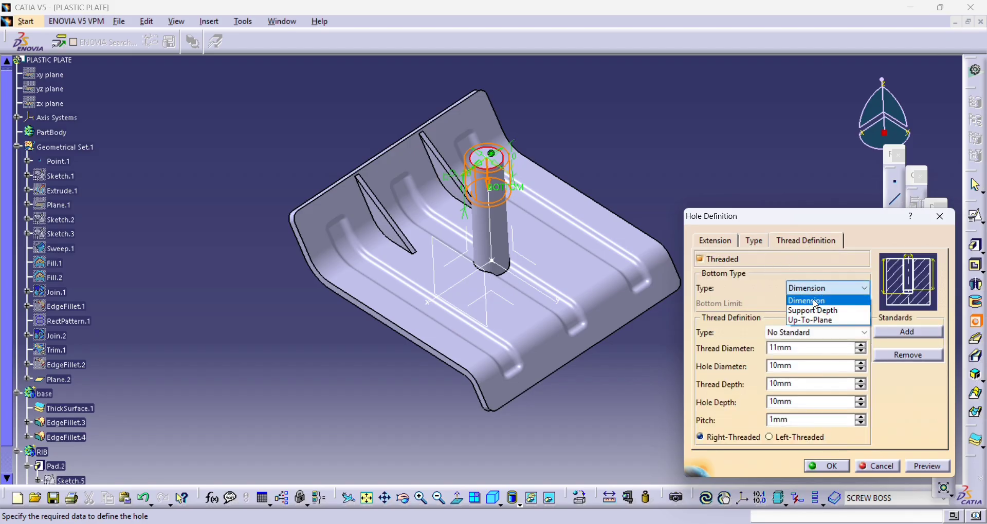
{"action": "left_click", "coordinate": [815, 304]}
{"action": "left_click", "coordinate": [798, 332]}
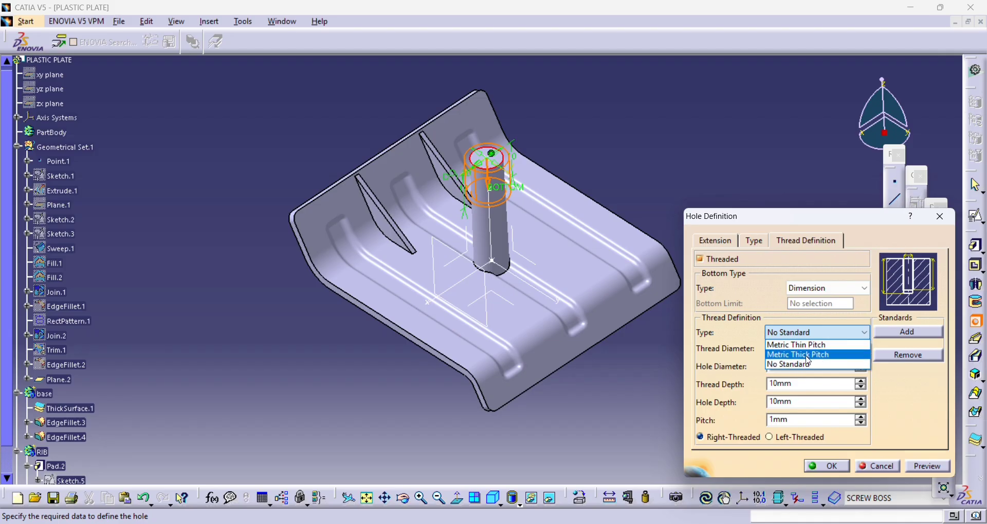
{"action": "left_click", "coordinate": [807, 356]}
{"action": "left_click", "coordinate": [604, 303]}
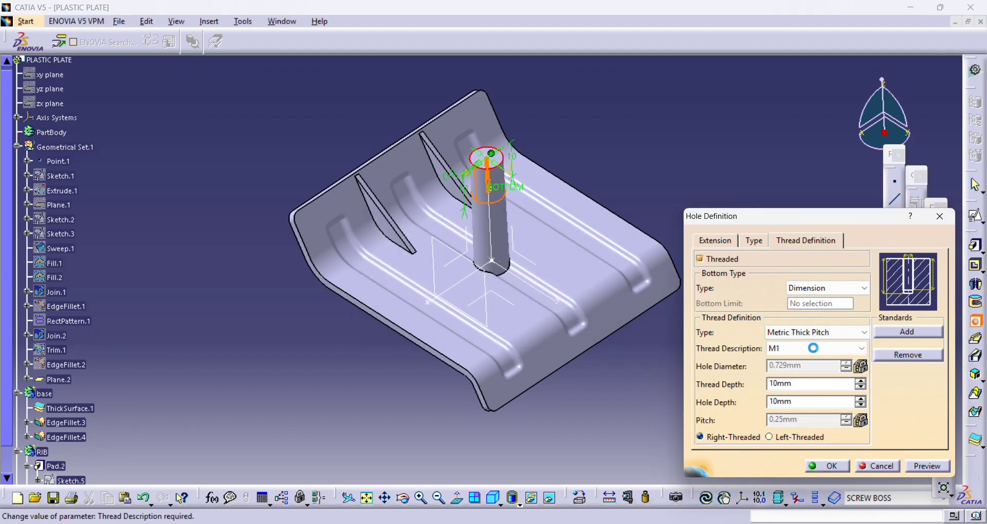
{"action": "left_click", "coordinate": [812, 349]}
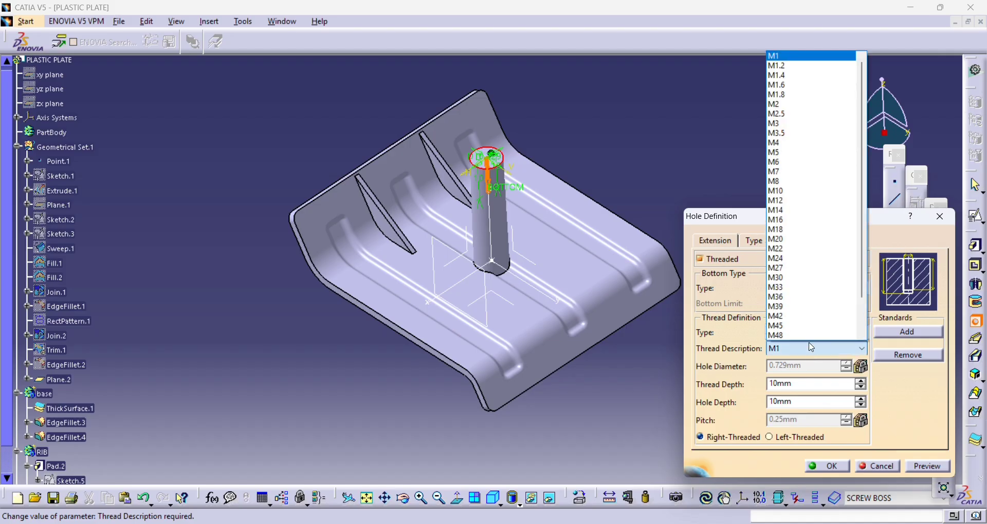
{"action": "left_click", "coordinate": [807, 158]}
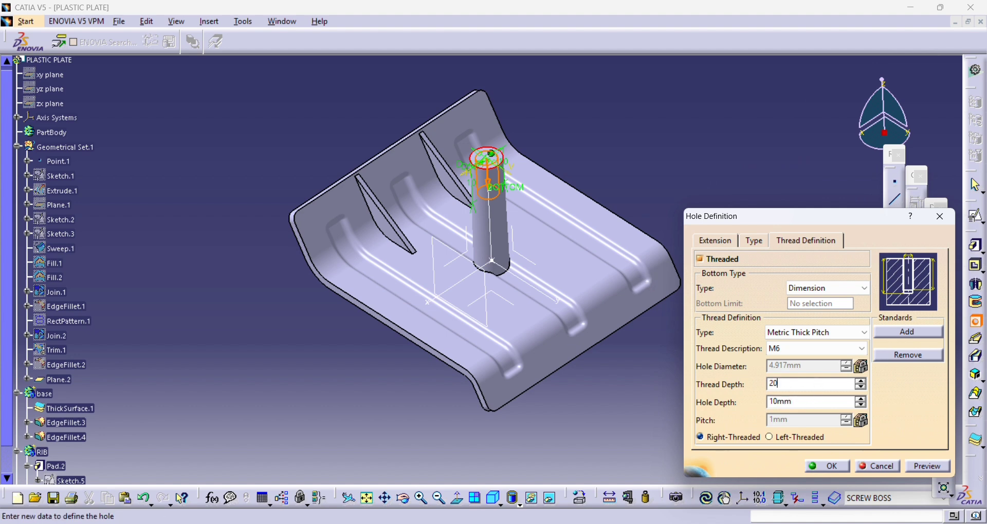
- Set both the thread depth and the hole depth to 20 mm
{"action": "key", "text": "Return"}
{"action": "left_click", "coordinate": [927, 466]}
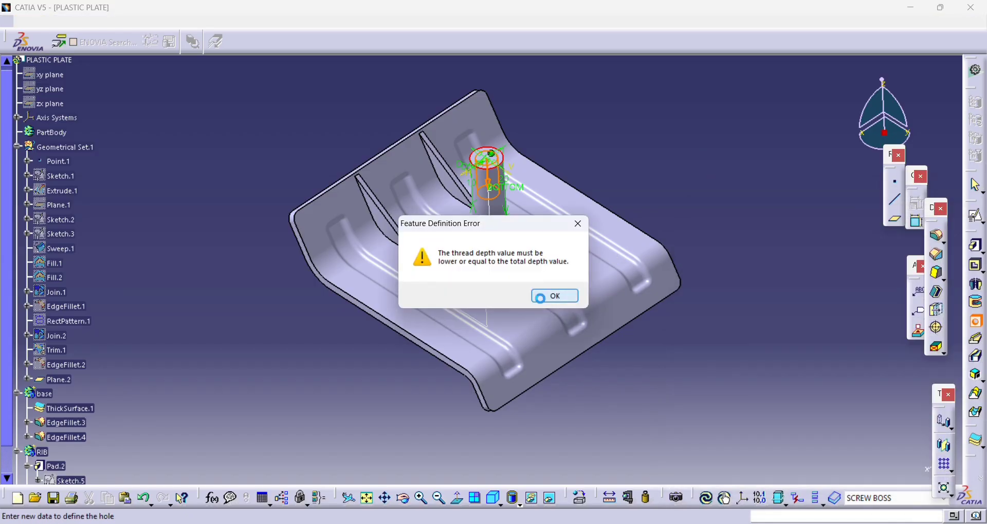
{"action": "left_click", "coordinate": [557, 295]}
{"action": "middle_click_drag", "start_coordinate": [506, 296], "coordinate": [476, 194]}
{"action": "double_click", "coordinate": [807, 405]}
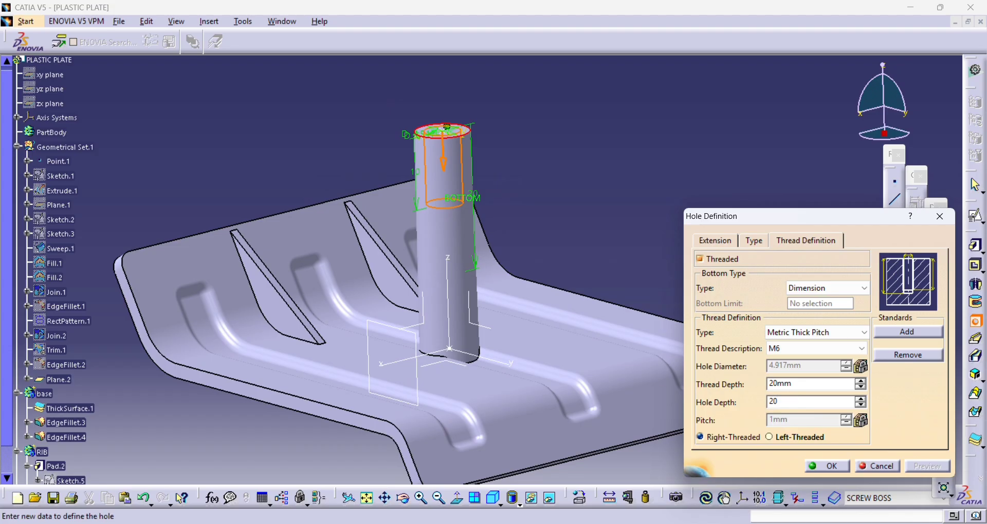
{"action": "type", "text": "20"}
{"action": "key", "text": "Return"}
- Make the hole counterbored with a 6 mm diameter and 3 mm depth, and create it
{"action": "middle_click_drag", "start_coordinate": [593, 220], "coordinate": [611, 249]}
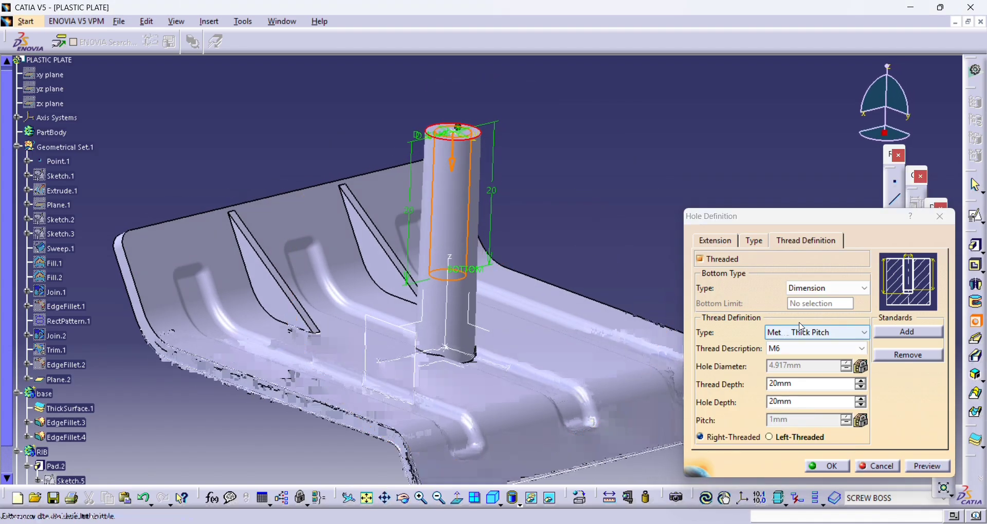
{"action": "left_click", "coordinate": [756, 242]}
{"action": "left_click", "coordinate": [745, 258]}
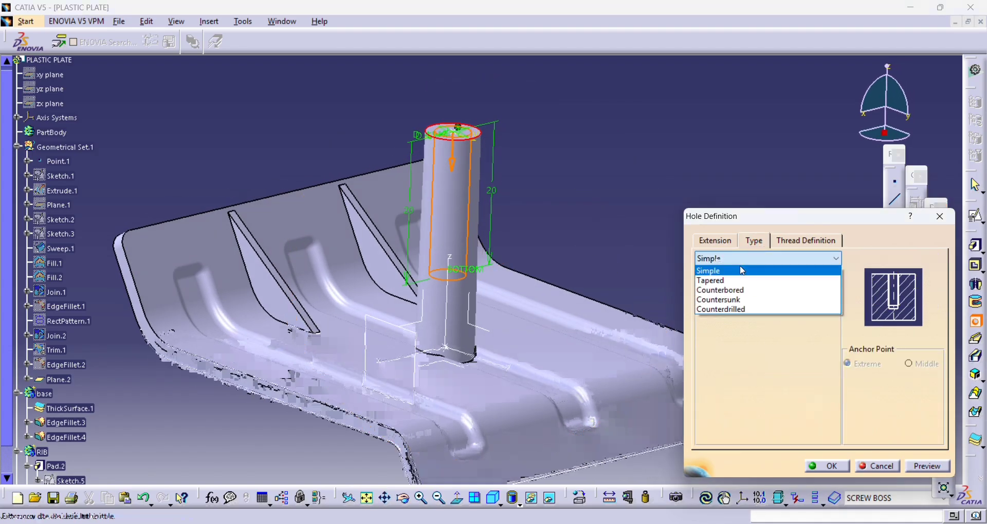
{"action": "left_click", "coordinate": [751, 290]}
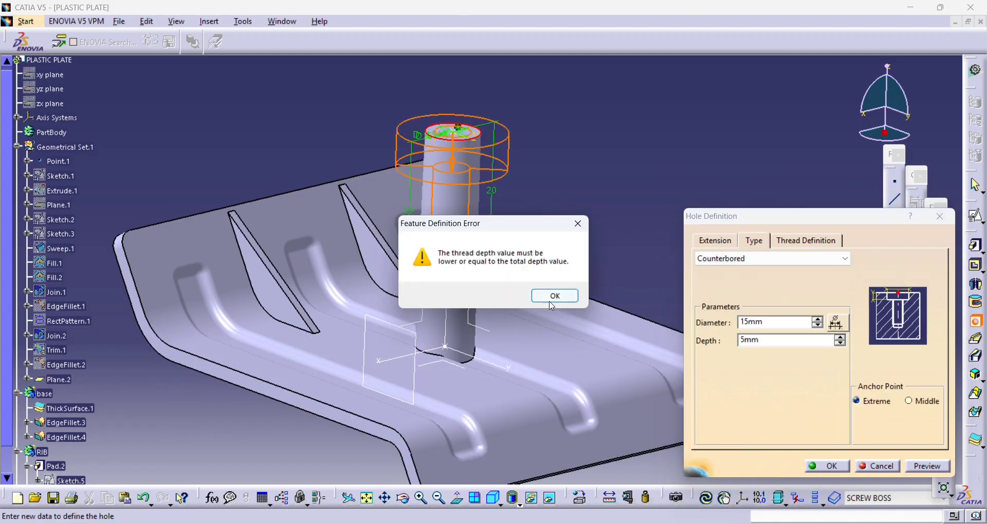
{"action": "left_click", "coordinate": [552, 297]}
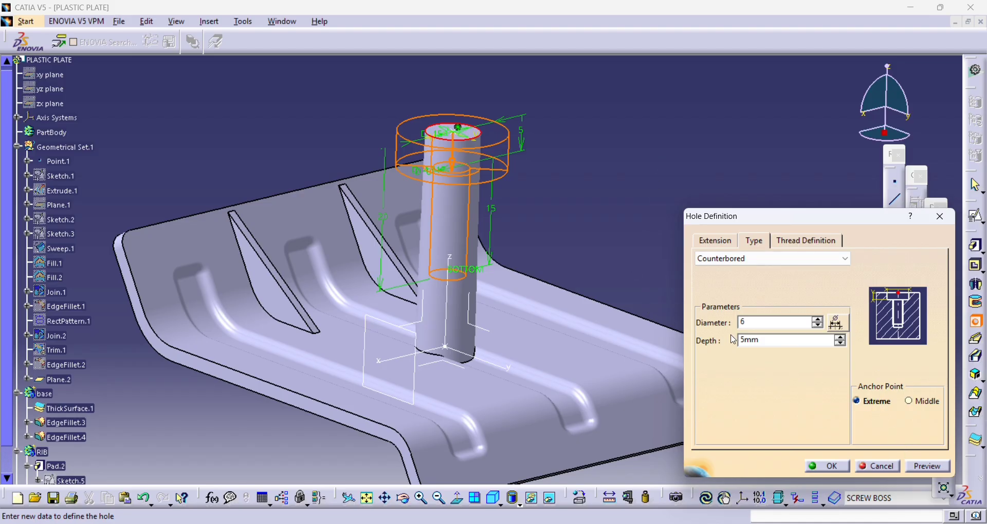
{"action": "left_click_drag", "start_coordinate": [773, 344], "coordinate": [682, 344]}
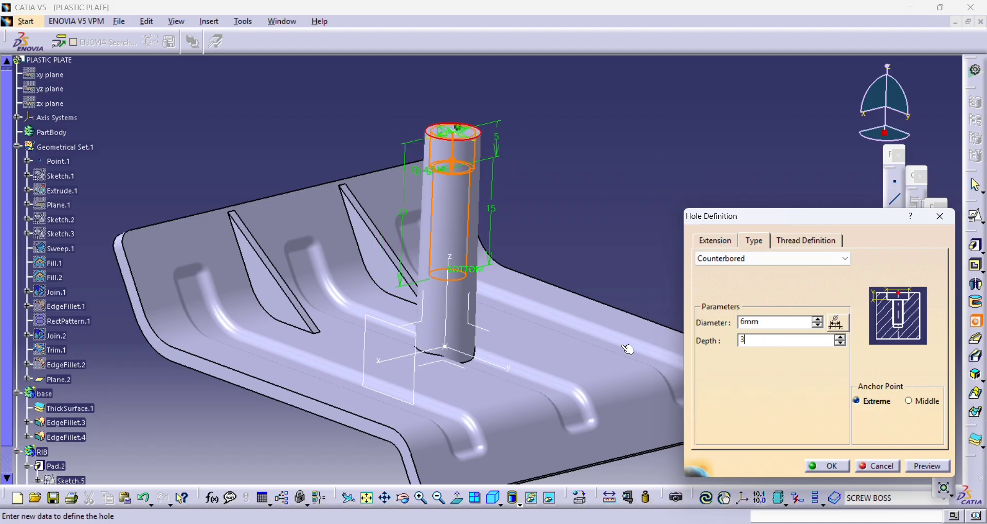
{"action": "left_click", "coordinate": [931, 466]}
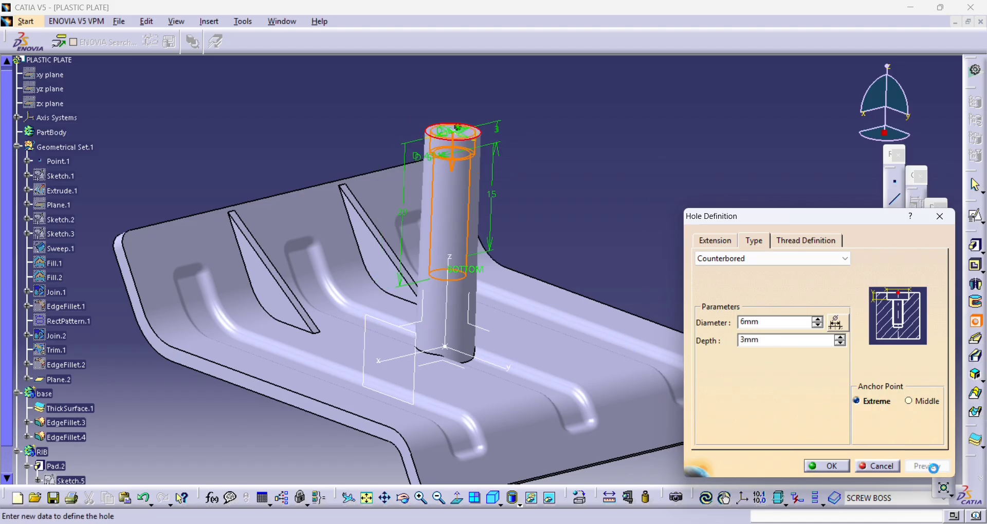
{"action": "left_click", "coordinate": [810, 472]}
- Edit the screw boss's base sketch to set the circle's diameter to 10 mm, and leave the sketch
{"action": "middle_click_drag", "start_coordinate": [534, 139], "coordinate": [475, 129]}
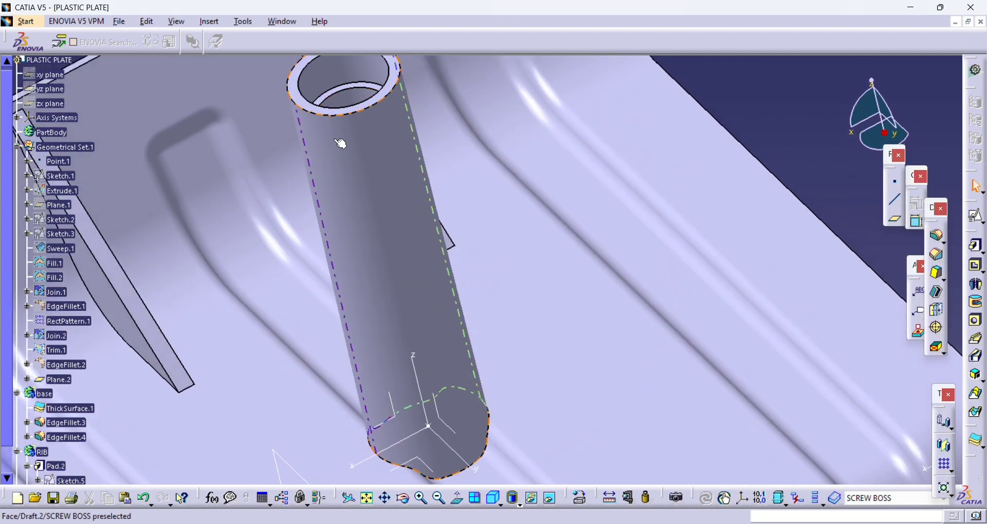
{"action": "right_click", "coordinate": [335, 163]}
{"action": "left_click", "coordinate": [363, 174]}
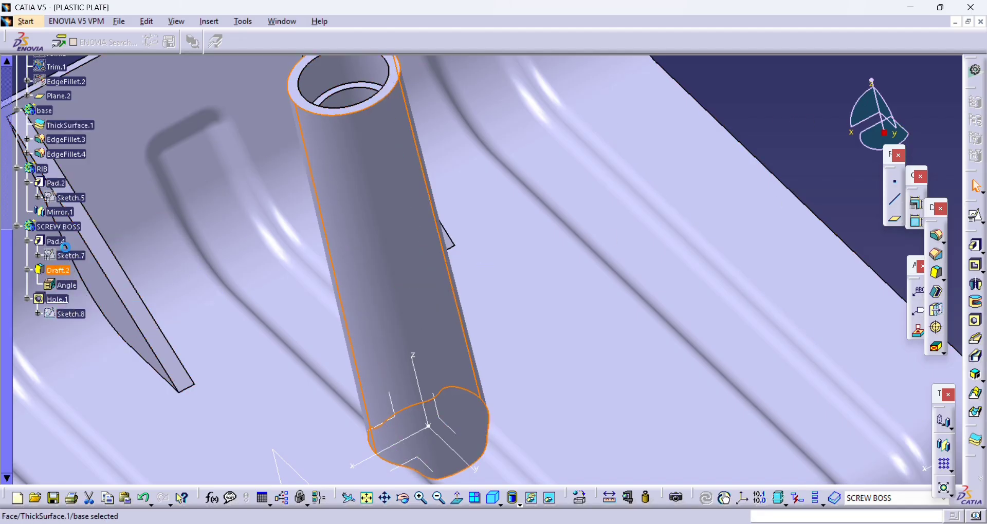
{"action": "left_click", "coordinate": [72, 257]}
{"action": "double_click", "coordinate": [65, 254]}
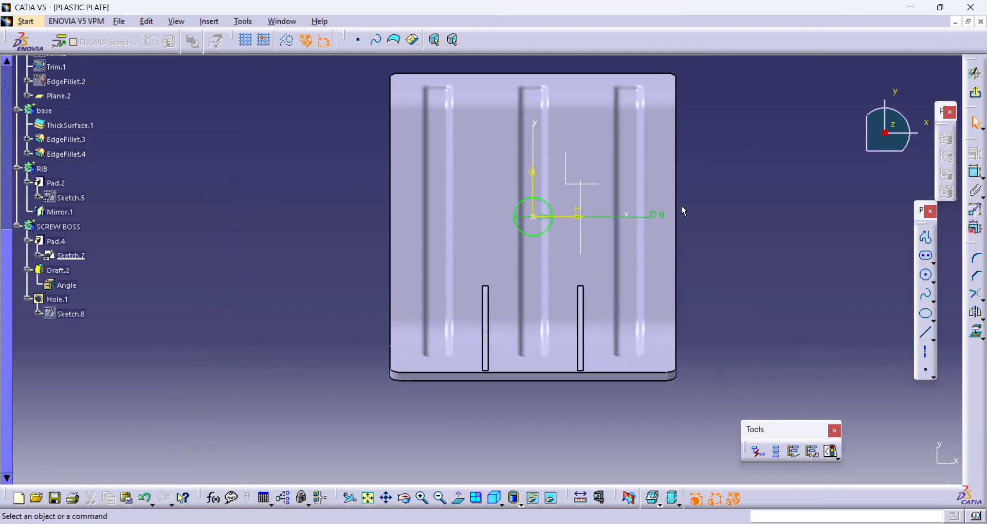
{"action": "double_click", "coordinate": [658, 215]}
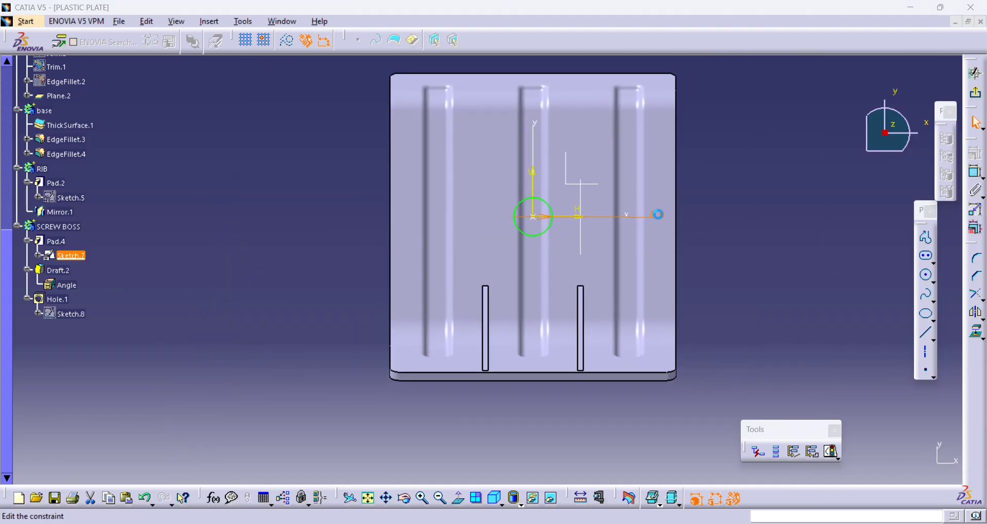
{"action": "type", "text": "10"}
{"action": "key", "text": "Return"}
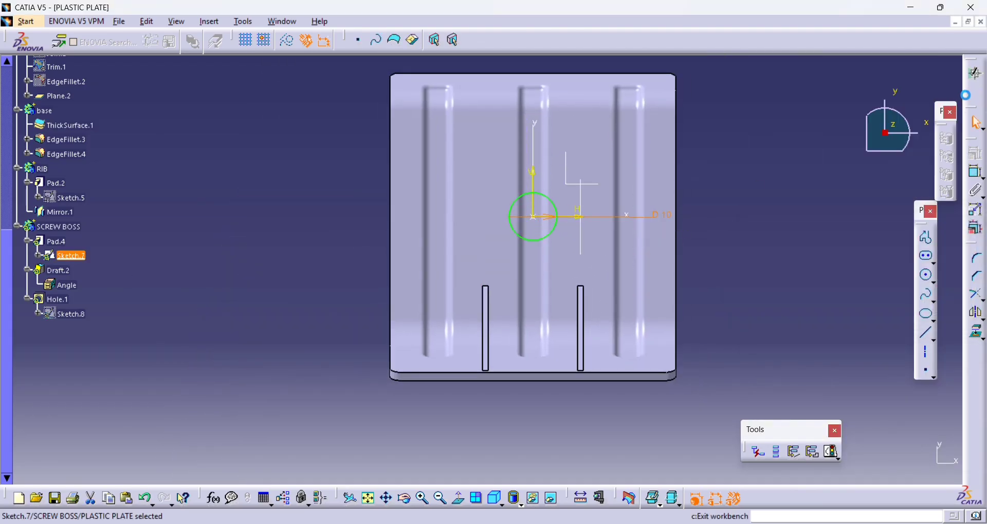
{"action": "left_click", "coordinate": [973, 74]}
- Edit the boss's threaded hole so that it ends in a V-Bottom
{"action": "mouse_move", "coordinate": [531, 174]}
{"action": "middle_mouse_down"}
{"action": "mouse_move", "coordinate": [612, 118]}
{"action": "mouse_move", "coordinate": [647, 250]}
{"action": "mouse_move", "coordinate": [572, 248]}
{"action": "mouse_move", "coordinate": [463, 308]}
{"action": "mouse_move", "coordinate": [436, 292]}
{"action": "mouse_move", "coordinate": [449, 266]}
{"action": "mouse_move", "coordinate": [455, 278]}
{"action": "middle_mouse_up"}
{"action": "double_click", "coordinate": [423, 285]}
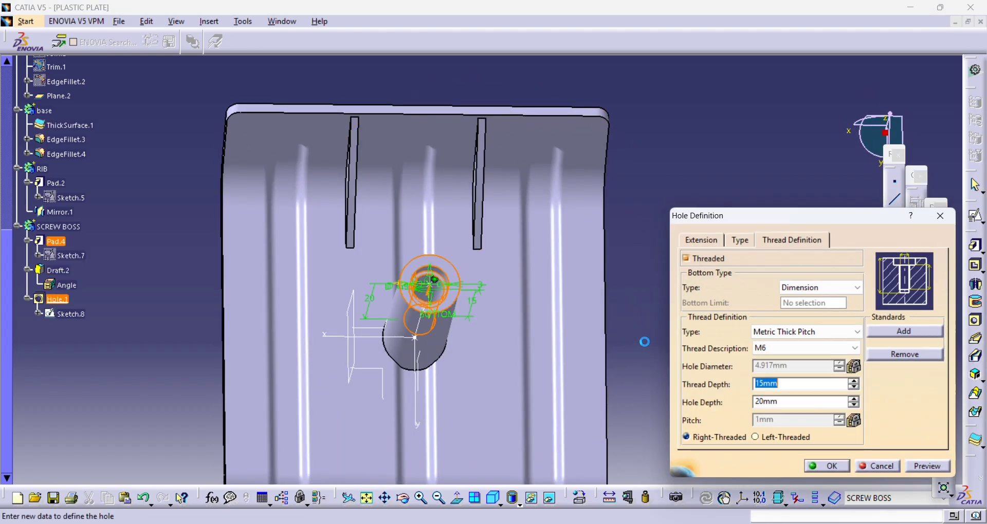
{"action": "left_click", "coordinate": [700, 240]}
{"action": "left_click", "coordinate": [864, 394]}
{"action": "left_click", "coordinate": [848, 418]}
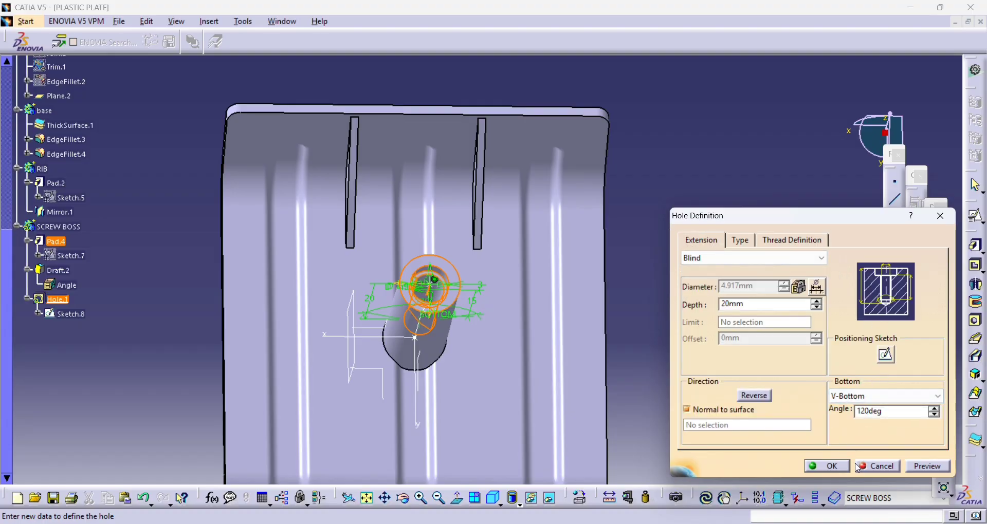
{"action": "left_click", "coordinate": [826, 466]}
- Insert a new body after the screw boss body and dismiss the insertion warning
{"action": "middle_click_drag", "start_coordinate": [741, 178], "coordinate": [643, 226]}
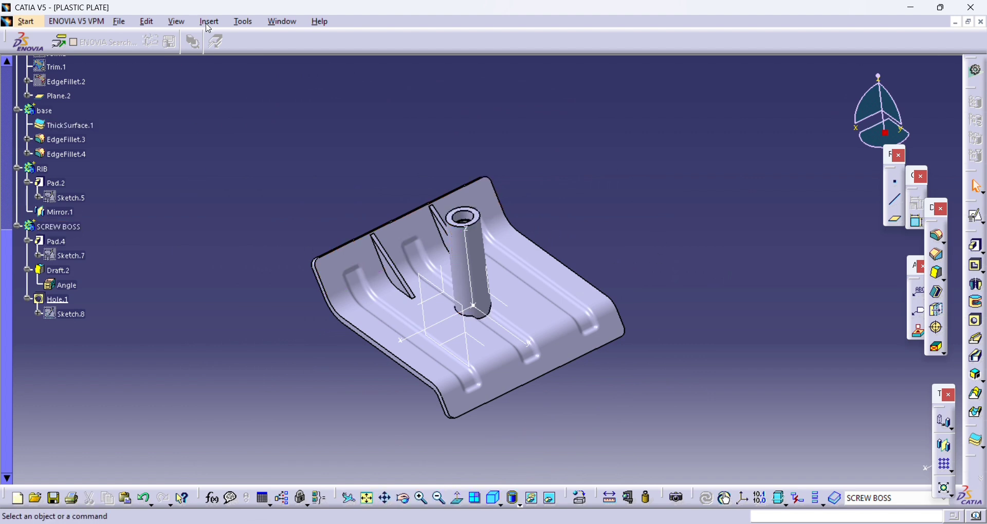
{"action": "left_click", "coordinate": [210, 23]}
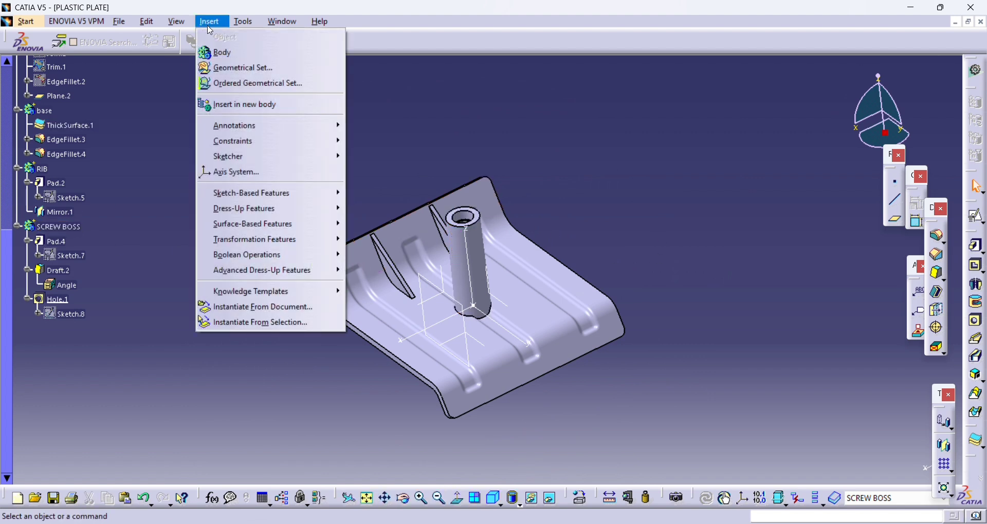
{"action": "left_click", "coordinate": [220, 54]}
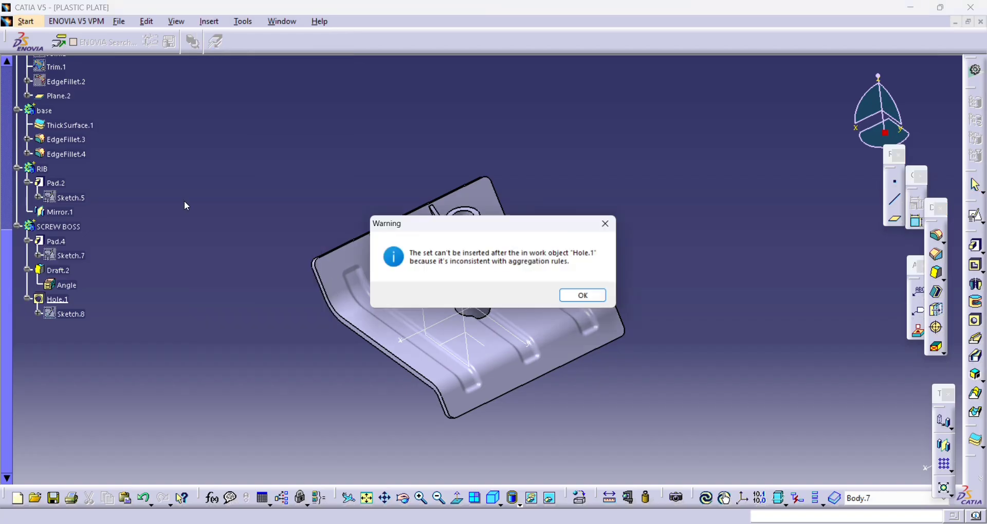
{"action": "left_click", "coordinate": [586, 297]}
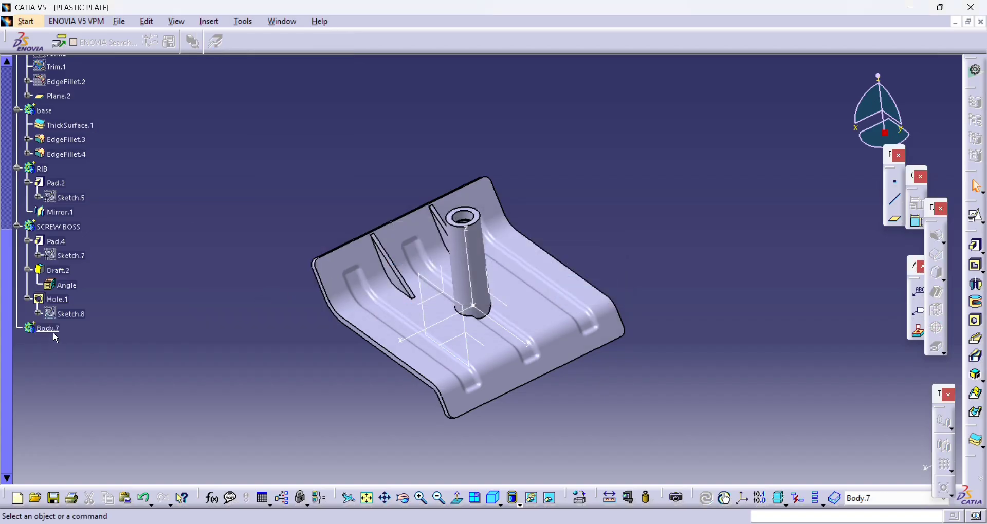
{"action": "left_click", "coordinate": [975, 216]}
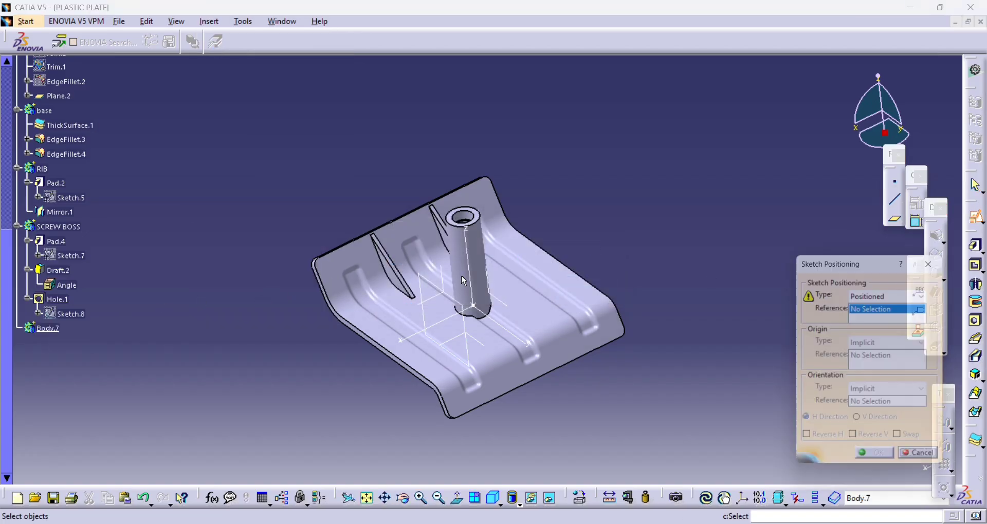
{"action": "mouse_move", "coordinate": [494, 350]}
{"action": "middle_mouse_down"}
{"action": "mouse_move", "coordinate": [495, 339]}
{"action": "mouse_move", "coordinate": [619, 287]}
{"action": "middle_mouse_up"}
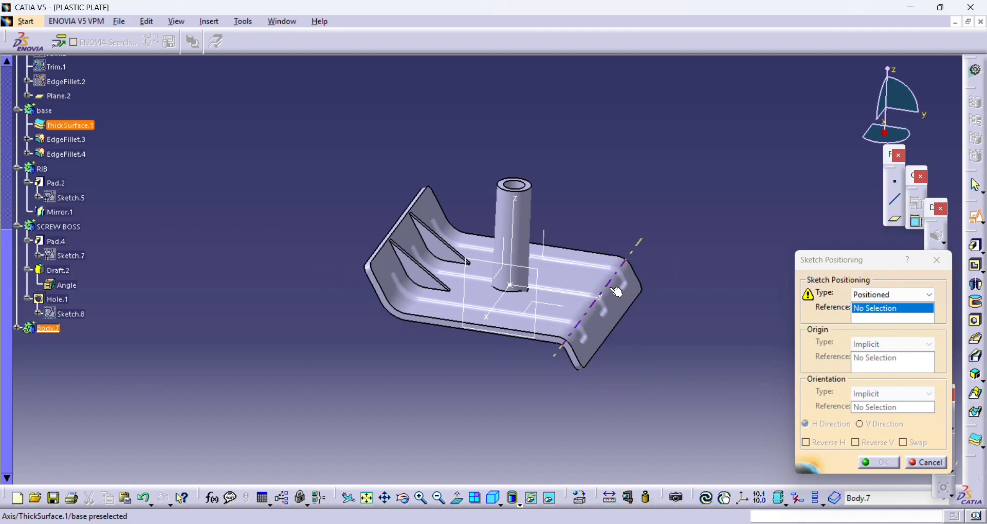
{"action": "left_click", "coordinate": [567, 265]}
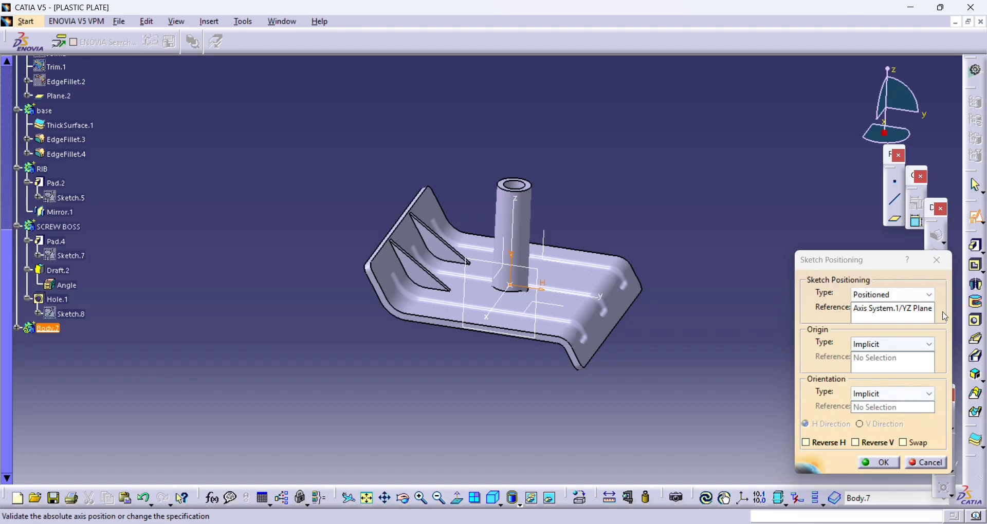
{"action": "left_click", "coordinate": [936, 260]}
- Start a positioned sketch in the XY orientation in the new body, keeping the implicit origin and orientation
{"action": "left_click", "coordinate": [975, 217]}
{"action": "middle_click_drag", "start_coordinate": [503, 222], "coordinate": [447, 283]}
{"action": "scroll", "coordinate": [447, 283], "scroll_direction": "up", "scroll_amount": 1}
{"action": "middle_click_drag", "start_coordinate": [506, 265], "coordinate": [506, 385]}
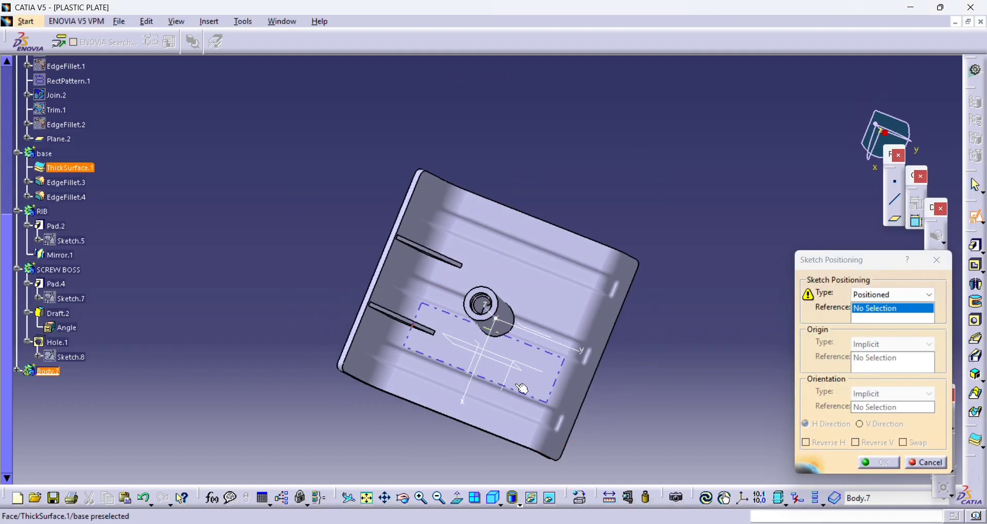
{"action": "left_click", "coordinate": [533, 369]}
{"action": "left_click", "coordinate": [862, 462]}
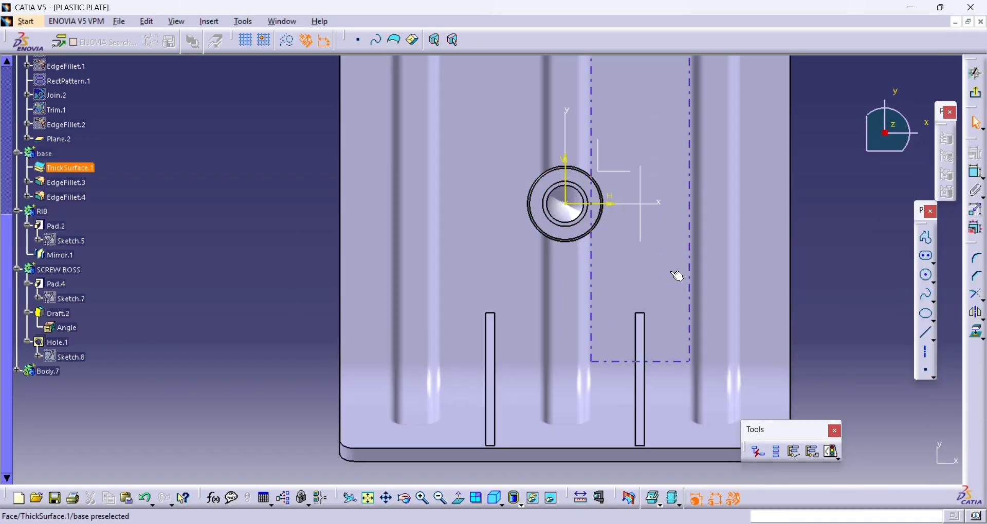
- Sketch a narrow vertical rectangle starting at the boss's lower rim and set its width to 1.2 mm
{"action": "left_click", "coordinate": [934, 260]}
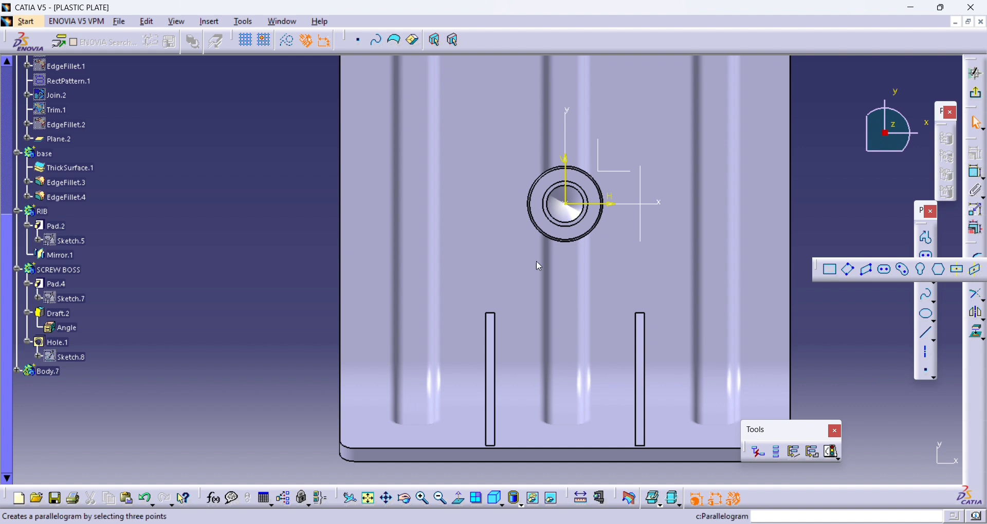
{"action": "left_click", "coordinate": [579, 327]}
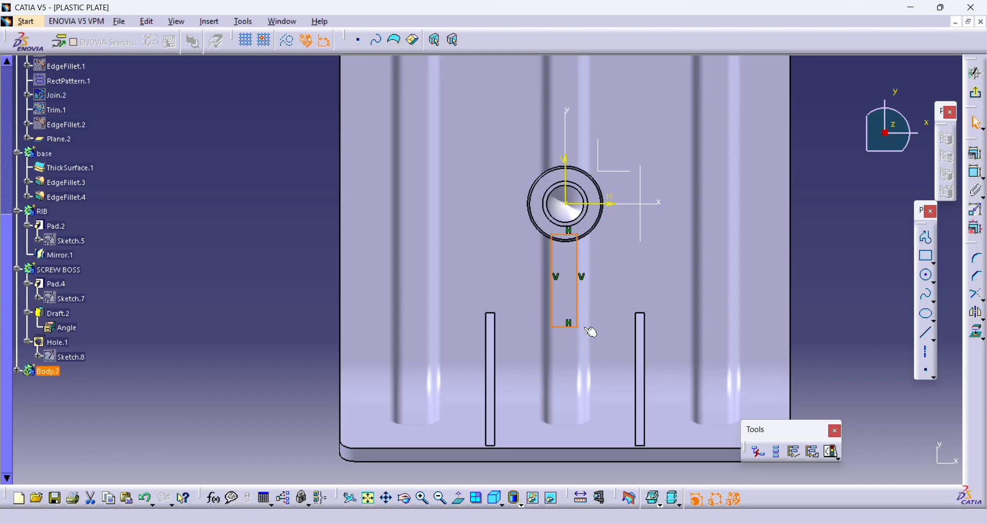
{"action": "left_click", "coordinate": [978, 175]}
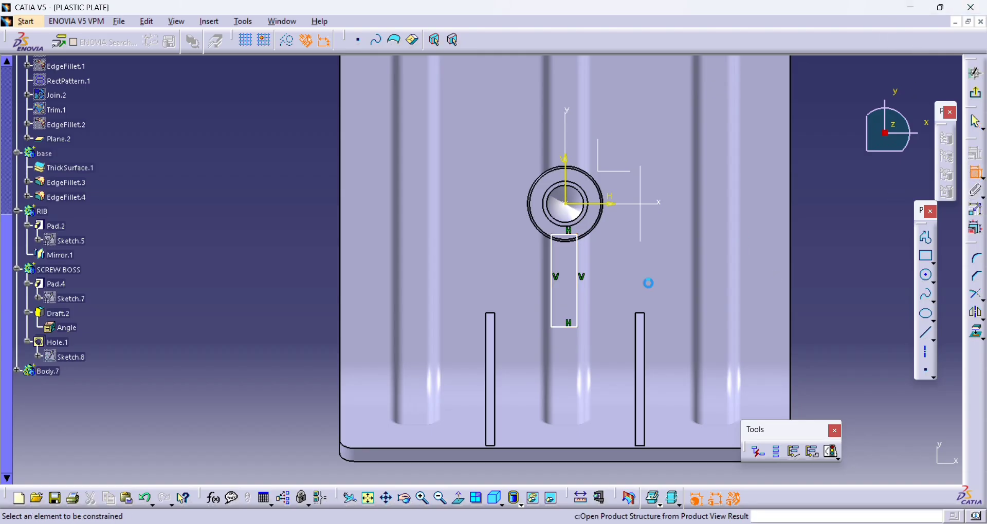
{"action": "left_click", "coordinate": [570, 236]}
{"action": "double_click", "coordinate": [237, 191]}
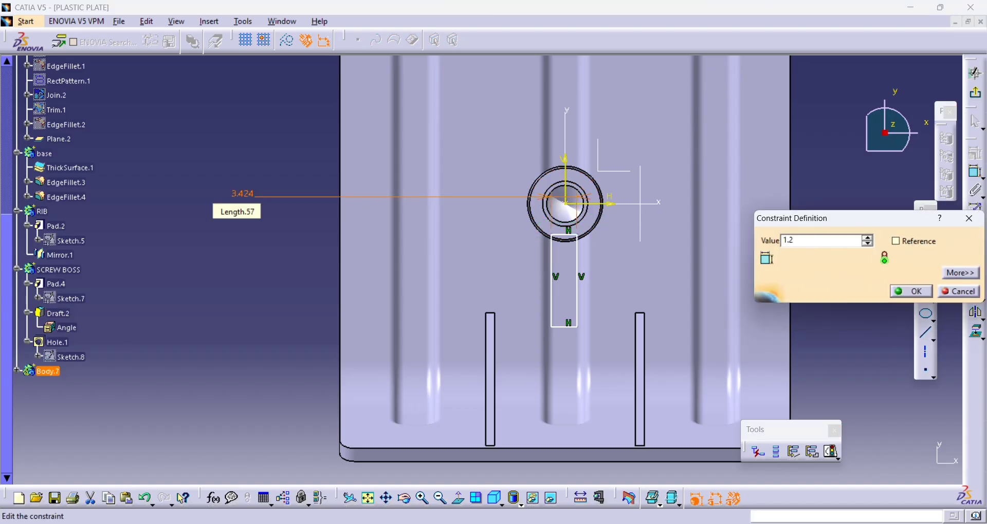
{"action": "key", "text": "Return"}
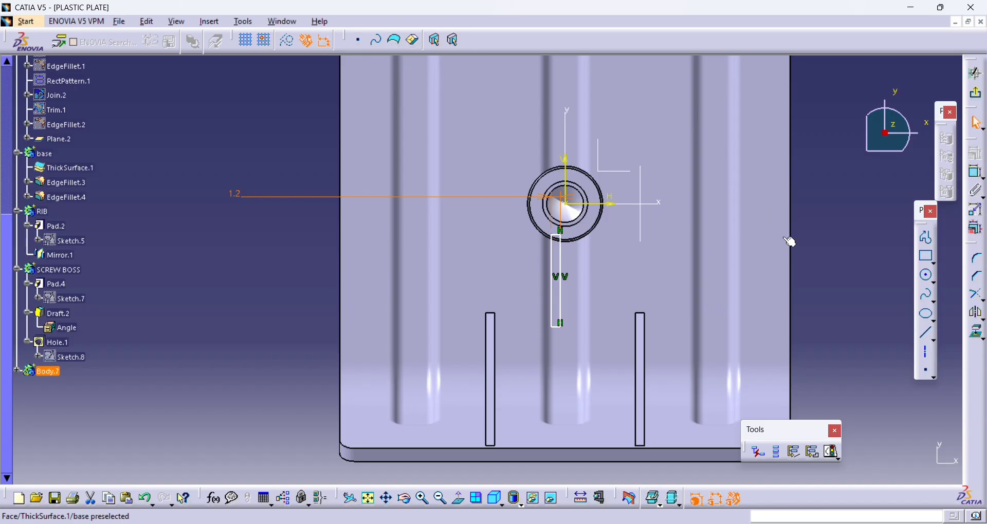
- Constrain the rectangle's two long sides to be symmetric about the sketch's vertical axis
{"action": "middle_click_drag", "start_coordinate": [853, 253], "coordinate": [866, 203]}
{"action": "scroll", "coordinate": [865, 202], "scroll_direction": "up", "scroll_amount": 1}
{"action": "left_click", "coordinate": [974, 172]}
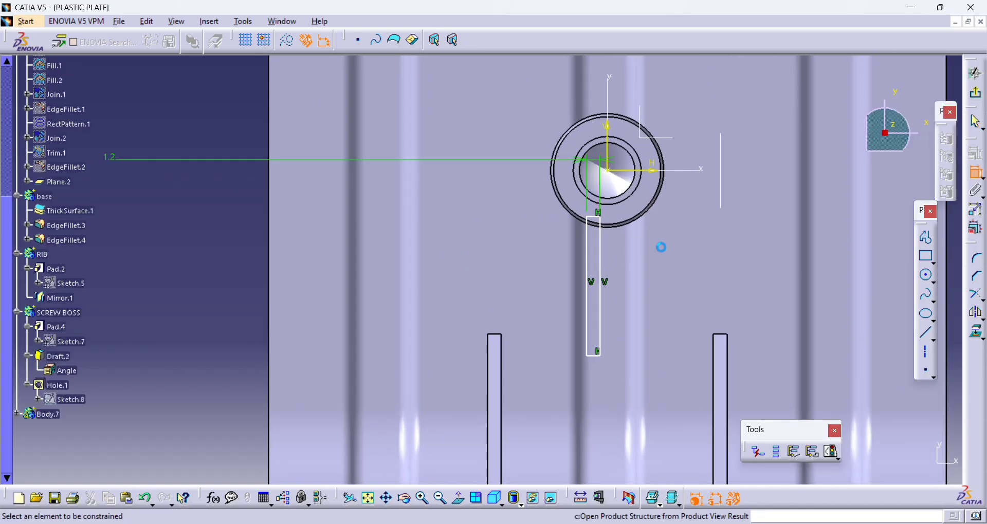
{"action": "left_click", "coordinate": [588, 237]}
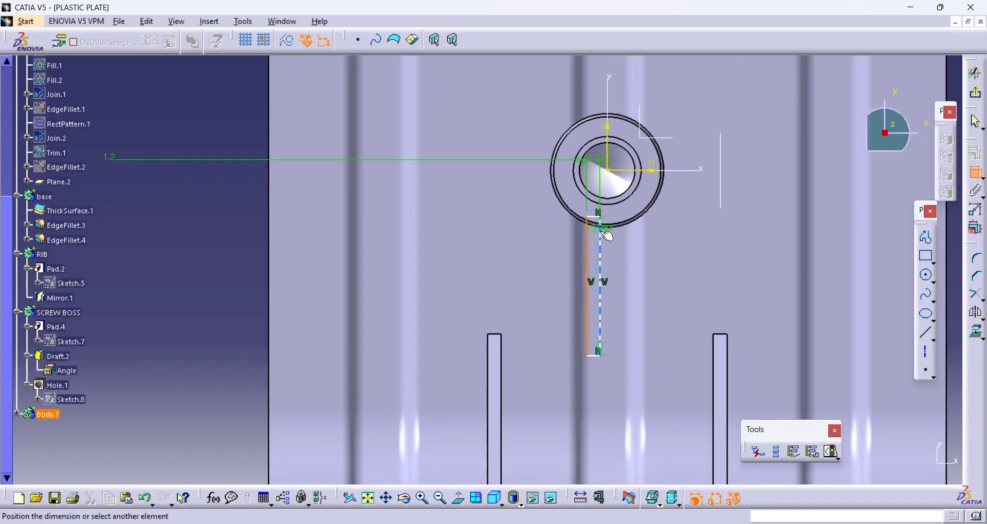
{"action": "right_click", "coordinate": [493, 218]}
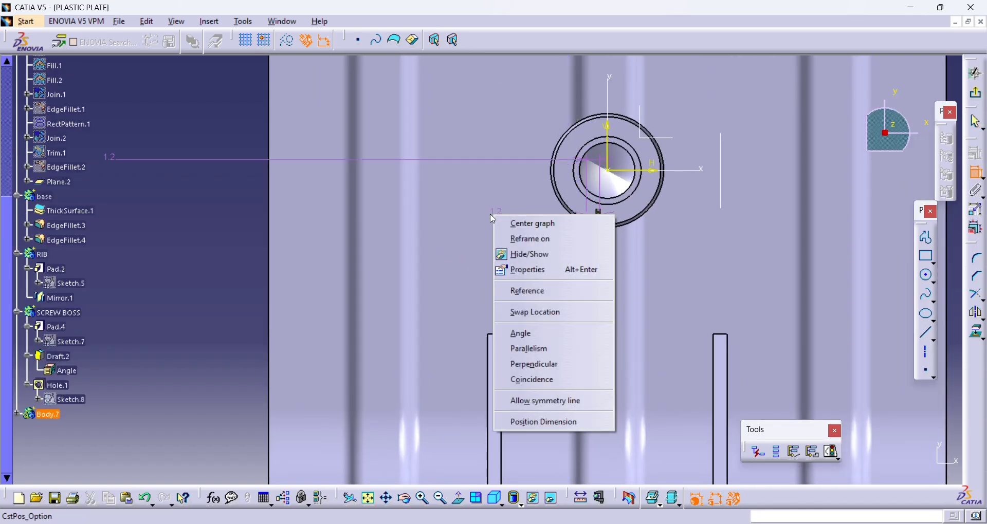
{"action": "left_click", "coordinate": [560, 380]}
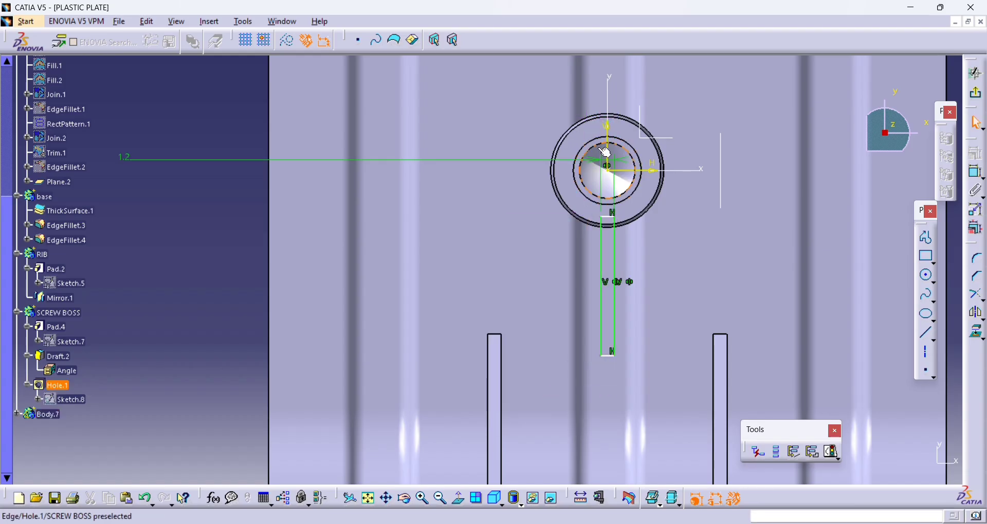
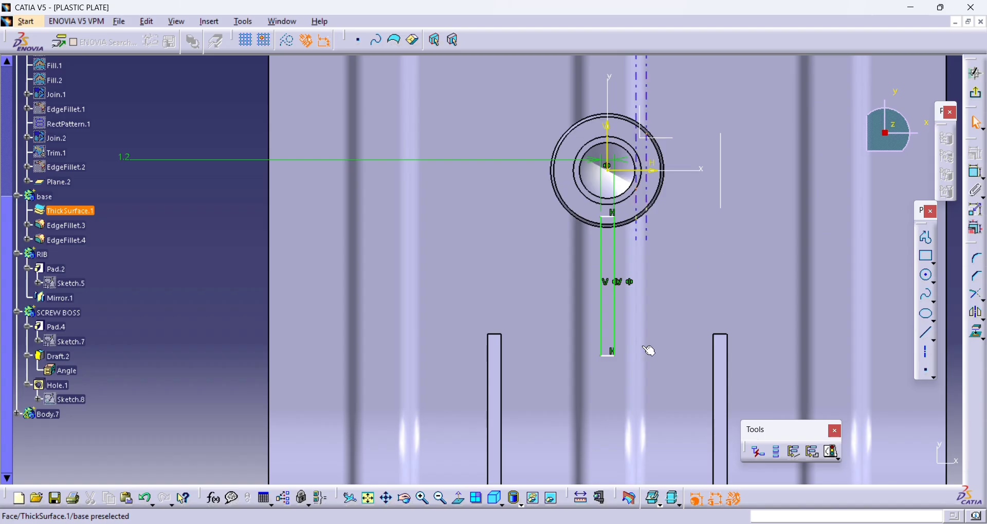
- Dimension the distance from the sketch's horizontal axis to the rectangle's lower edge and set it to 15 mm
{"action": "left_click", "coordinate": [654, 169]}
{"action": "left_click", "coordinate": [975, 172]}
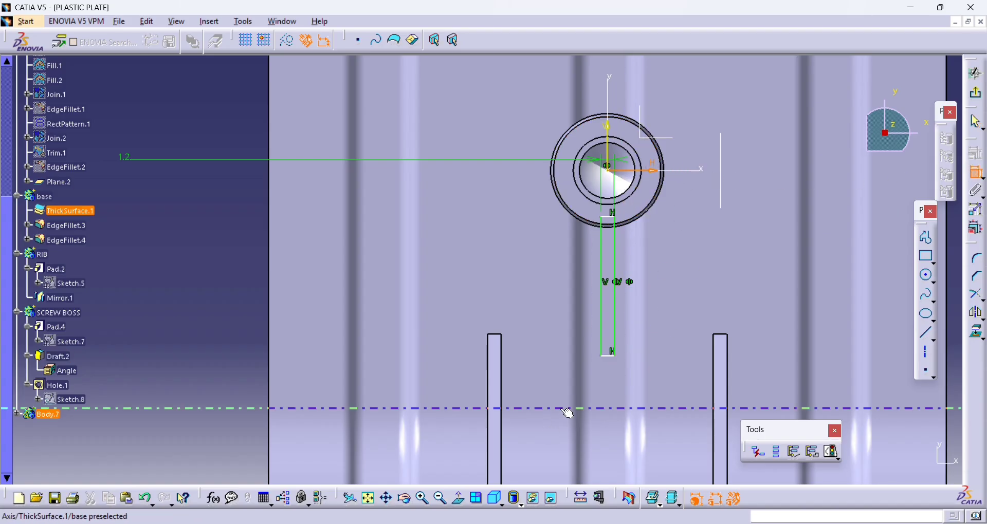
{"action": "left_click", "coordinate": [610, 354]}
{"action": "left_click", "coordinate": [251, 261]}
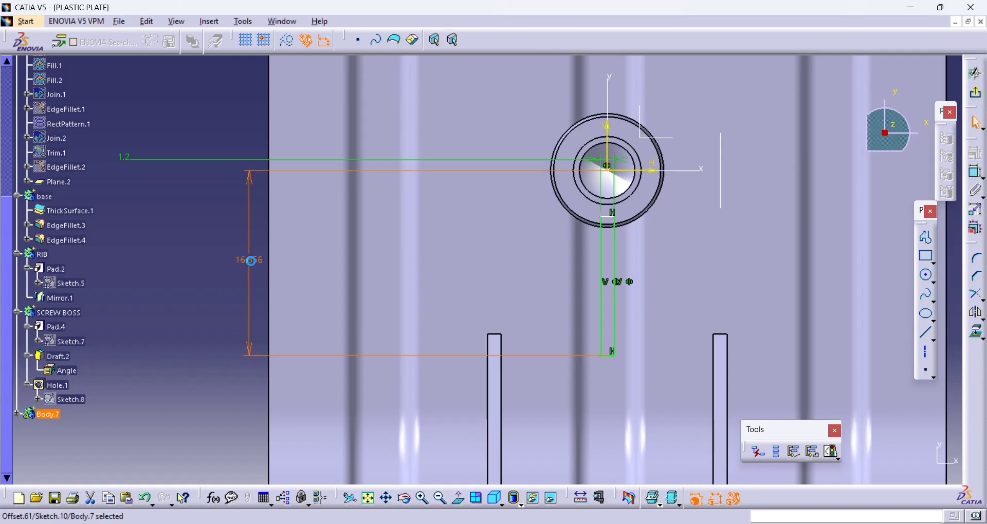
{"action": "double_click", "coordinate": [251, 261]}
{"action": "key", "text": "Return"}
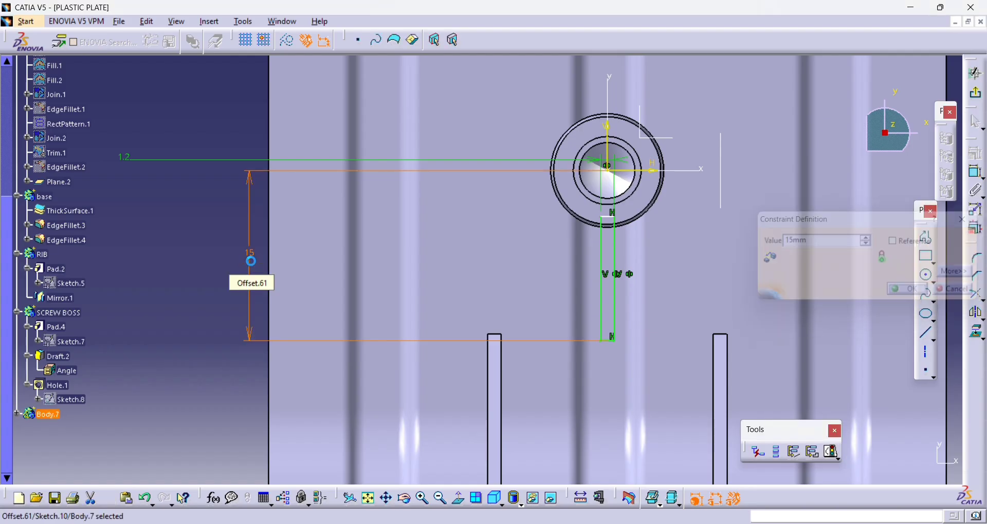
- Move the rectangle's upper edge slightly down within the boss's lower rim and exit the sketch
{"action": "left_click", "coordinate": [633, 248]}
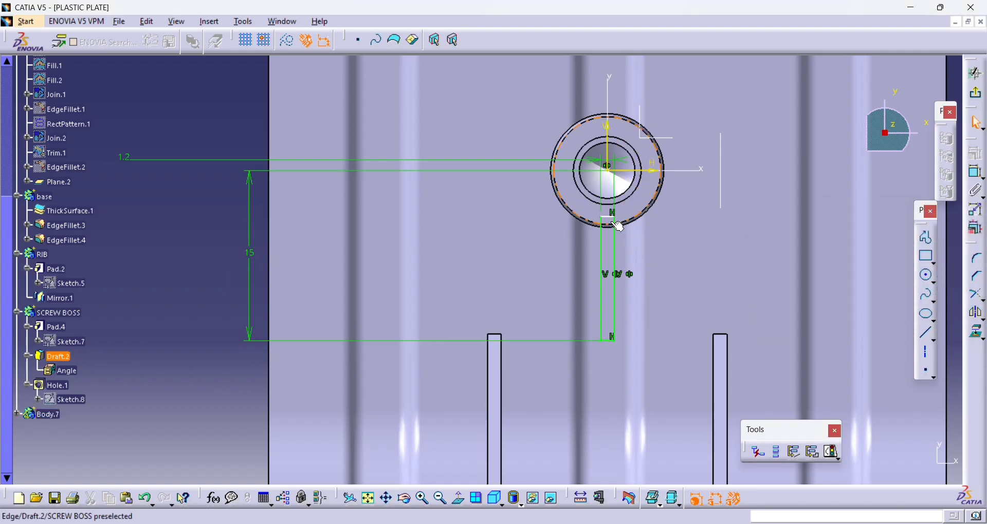
{"action": "left_click_drag", "start_coordinate": [609, 216], "coordinate": [611, 219]}
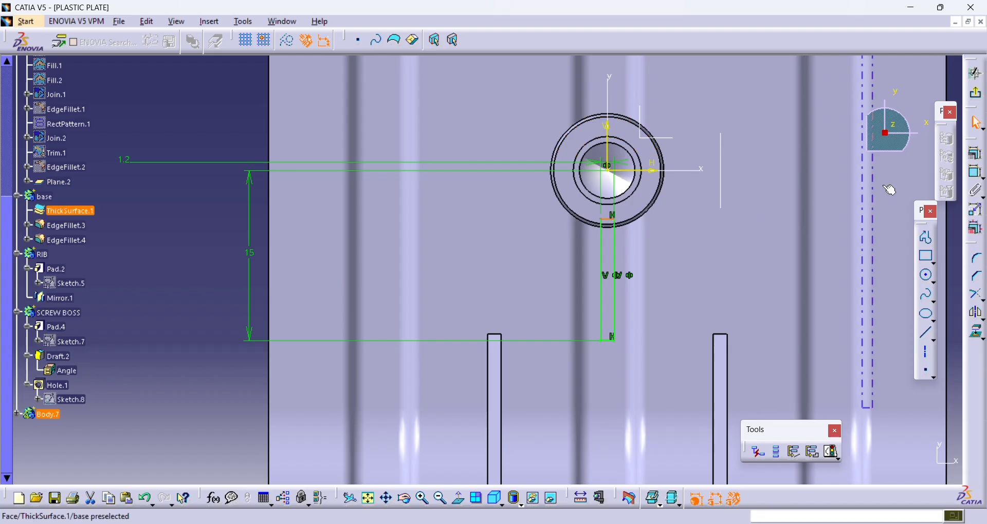
{"action": "left_click", "coordinate": [971, 92]}
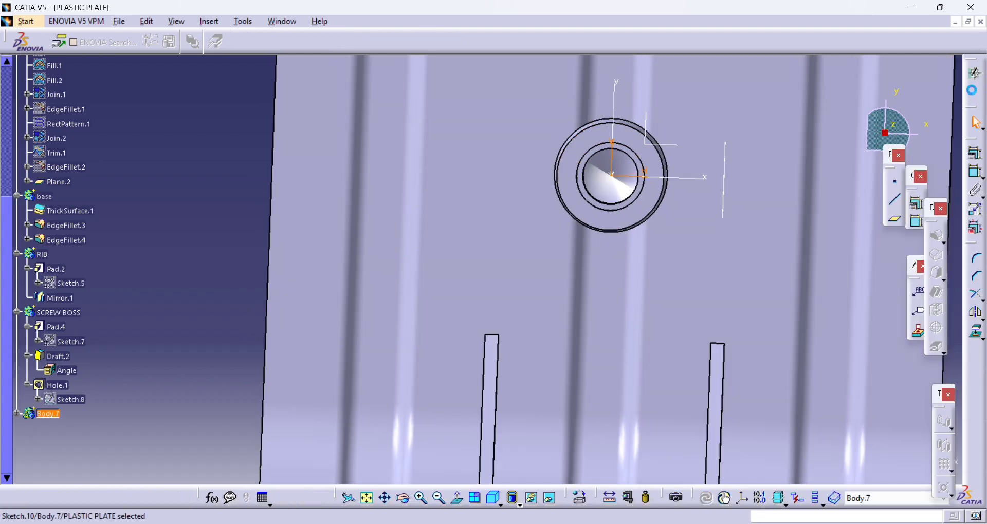
- Pad the rectangle 20 mm, with the second limit up to the EdgeFillet.2 surface
{"action": "mouse_move", "coordinate": [665, 359]}
{"action": "middle_mouse_down"}
{"action": "mouse_move", "coordinate": [603, 172]}
{"action": "mouse_move", "coordinate": [592, 168]}
{"action": "middle_mouse_up"}
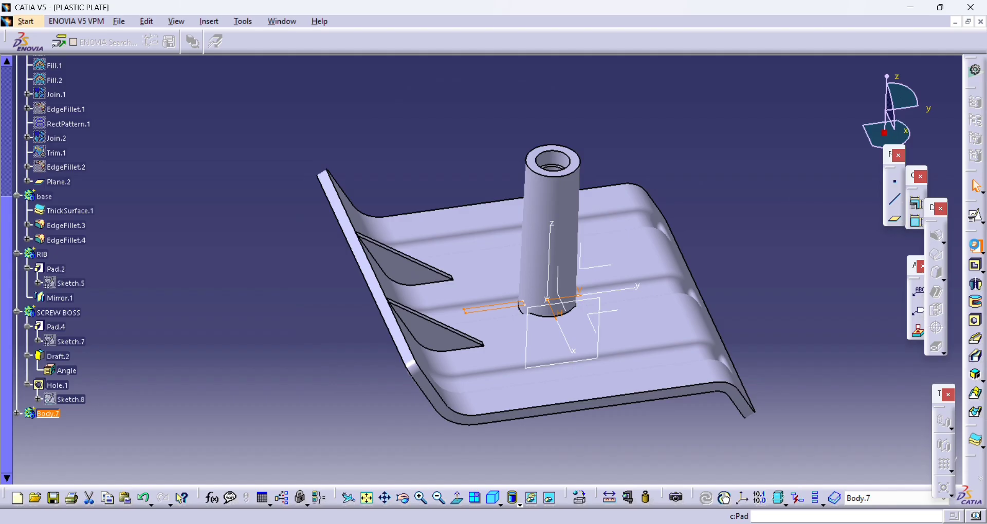
{"action": "left_click", "coordinate": [976, 246]}
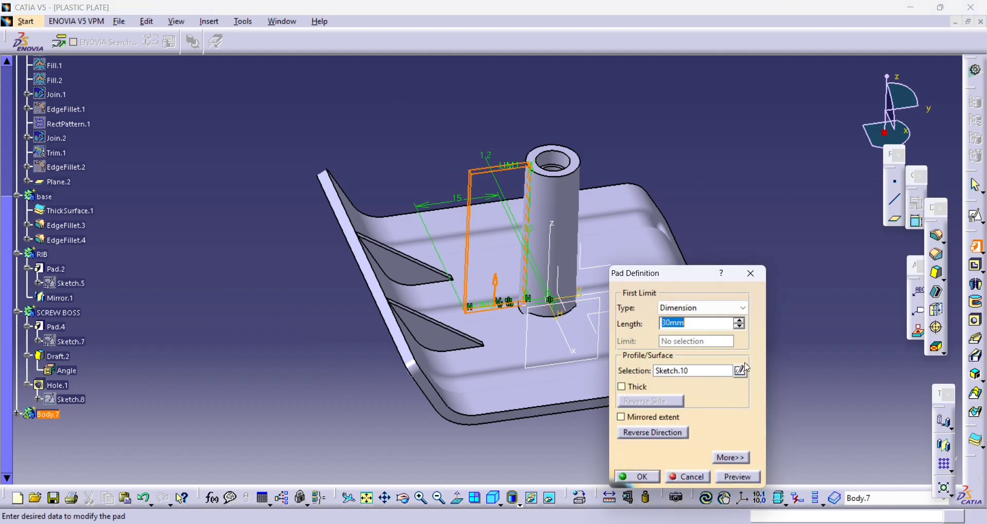
{"action": "left_click", "coordinate": [730, 458]}
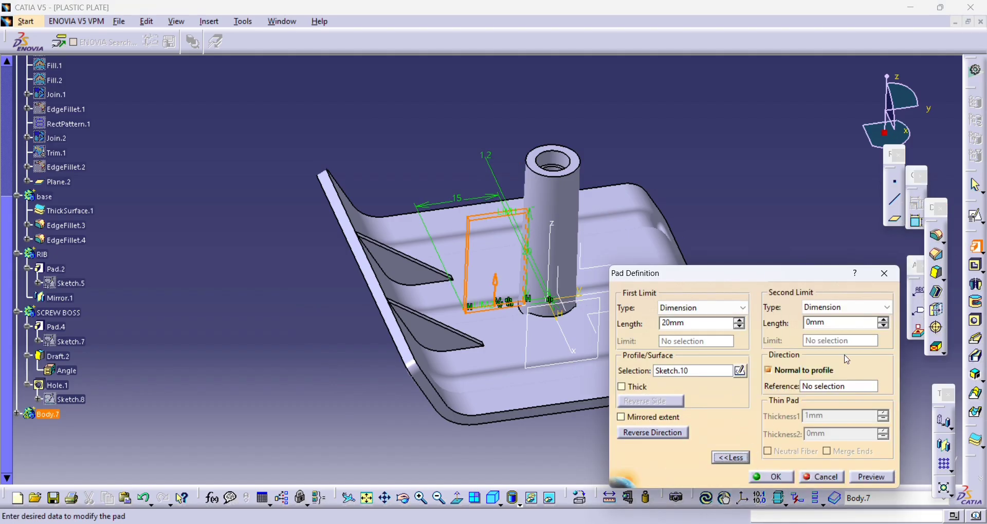
{"action": "left_click", "coordinate": [868, 307]}
{"action": "left_click", "coordinate": [869, 358]}
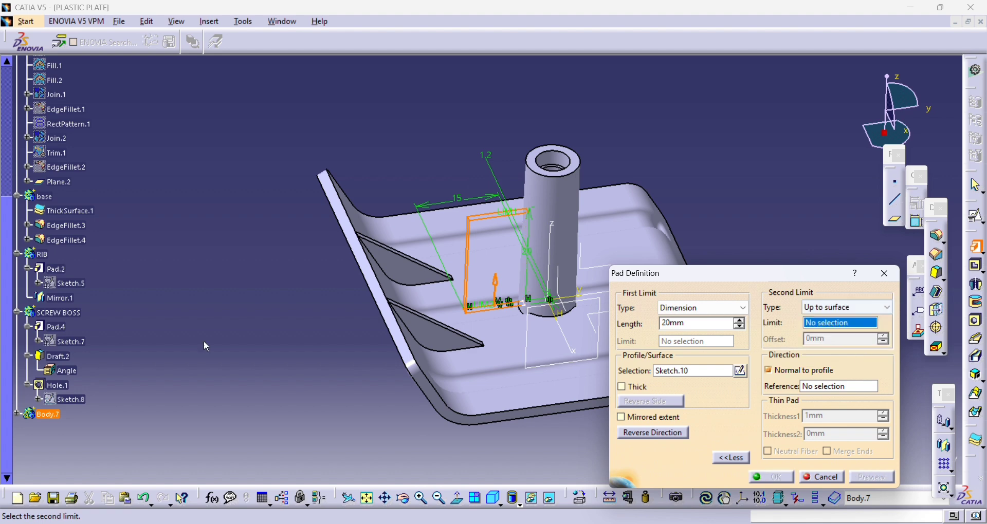
{"action": "left_click", "coordinate": [77, 168]}
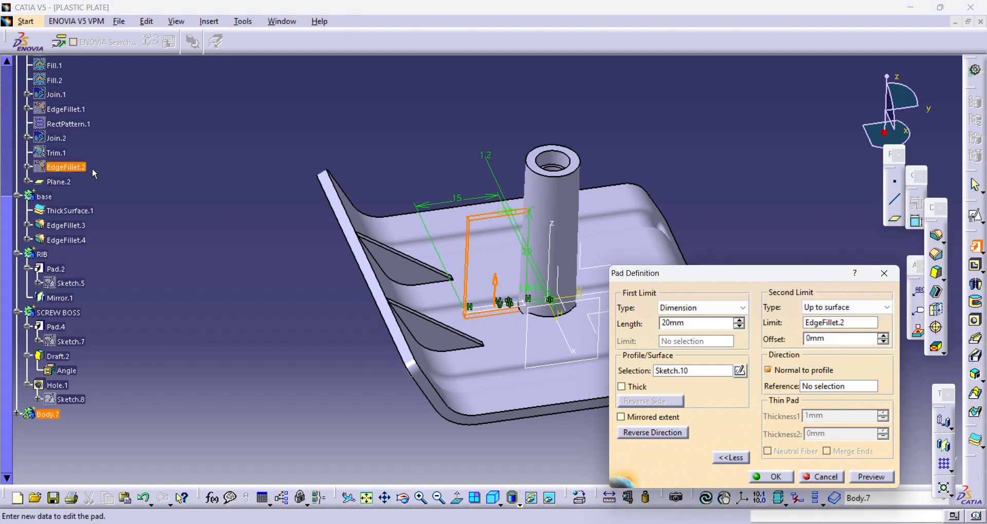
{"action": "left_click", "coordinate": [780, 477]}
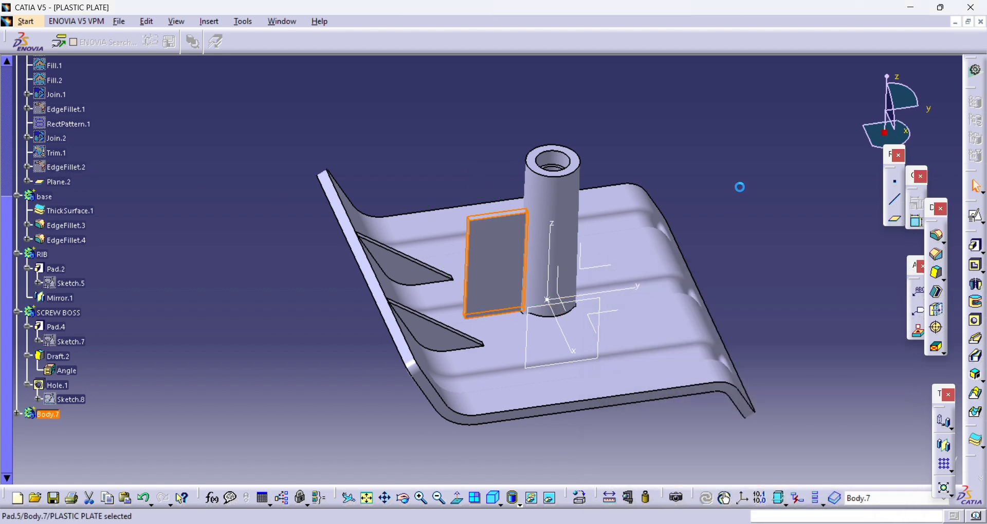
- Start a positioned sketch on the YZ plane through the boss, keeping the implicit origin and orientation
{"action": "middle_click_drag", "start_coordinate": [740, 185], "coordinate": [720, 149]}
{"action": "left_click", "coordinate": [977, 213]}
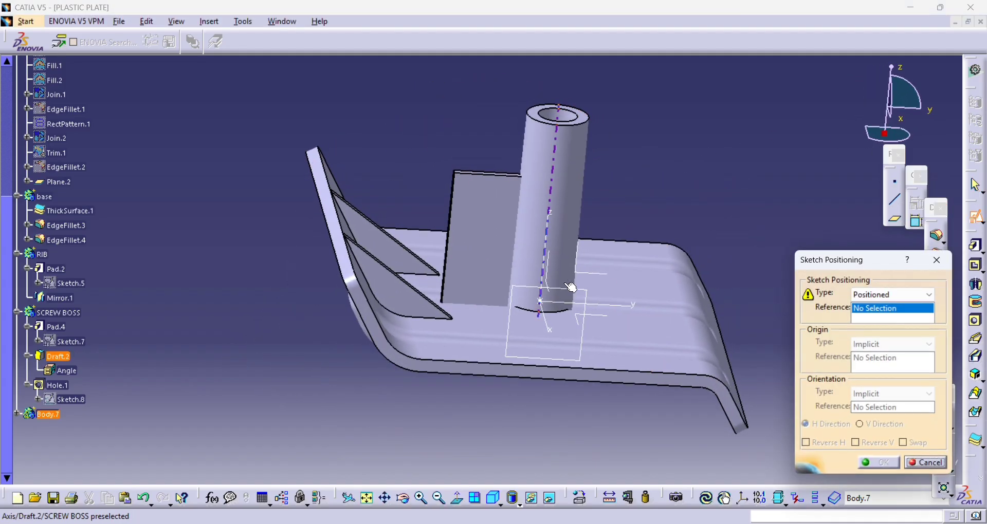
{"action": "left_click", "coordinate": [590, 275]}
{"action": "left_click", "coordinate": [876, 462]}
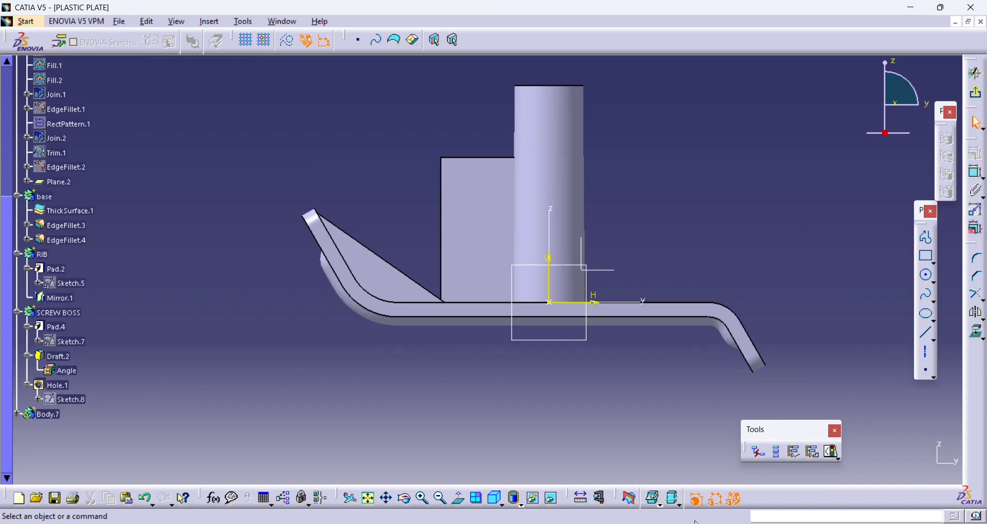
- Project the boss's silhouette edges onto the sketch, accepting the instability warning, and delete the silhouette line farther from the new pad
{"action": "left_click", "coordinate": [978, 334]}
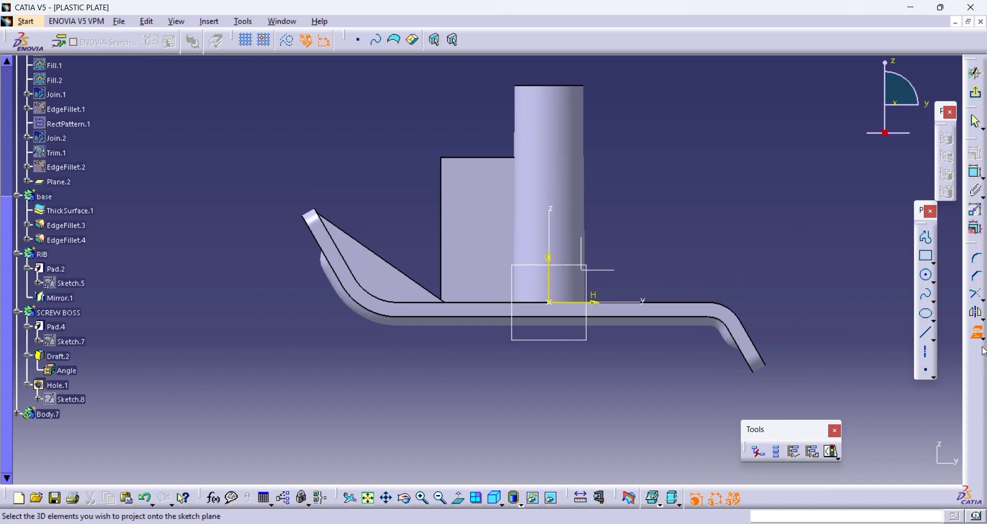
{"action": "left_click", "coordinate": [537, 126]}
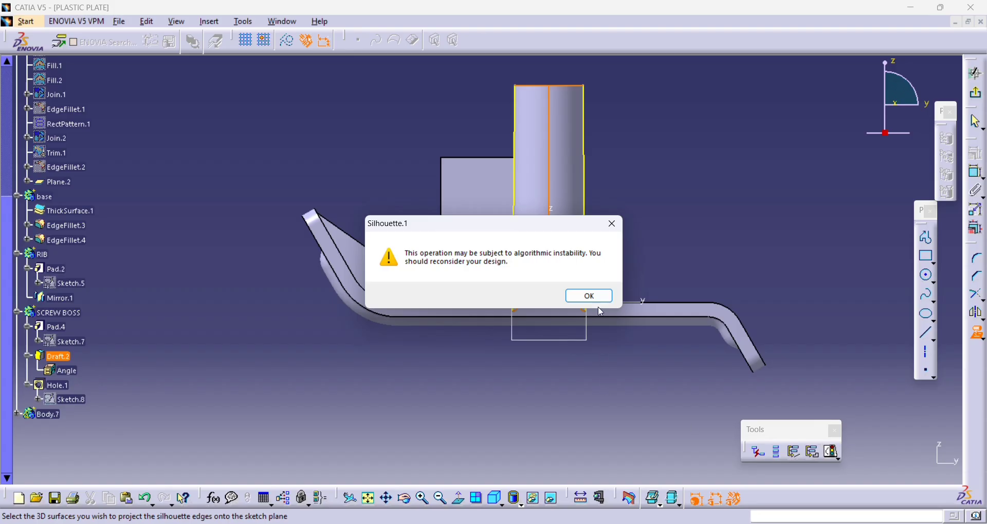
{"action": "left_click", "coordinate": [590, 296]}
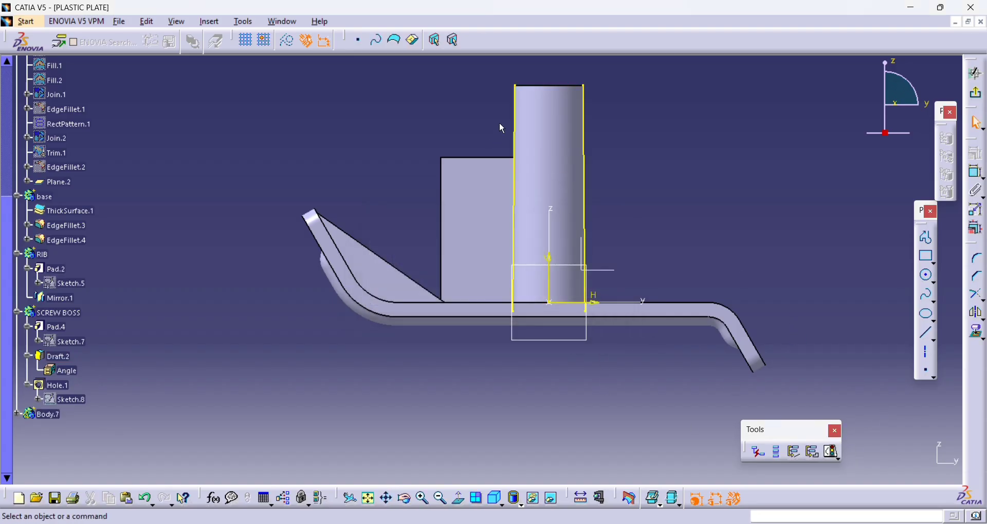
{"action": "left_click", "coordinate": [586, 110]}
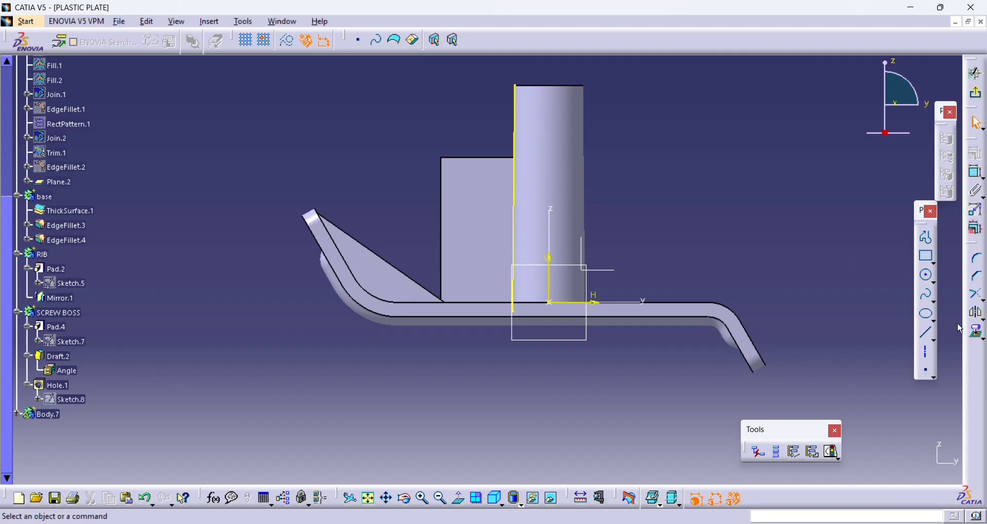
- Hide the base body
{"action": "left_click", "coordinate": [928, 238]}
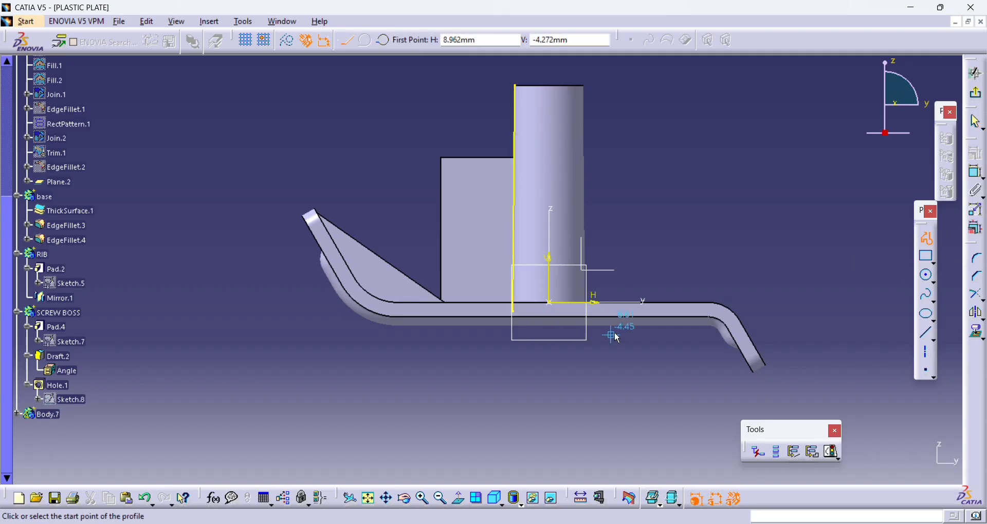
{"action": "key", "text": "Escape"}
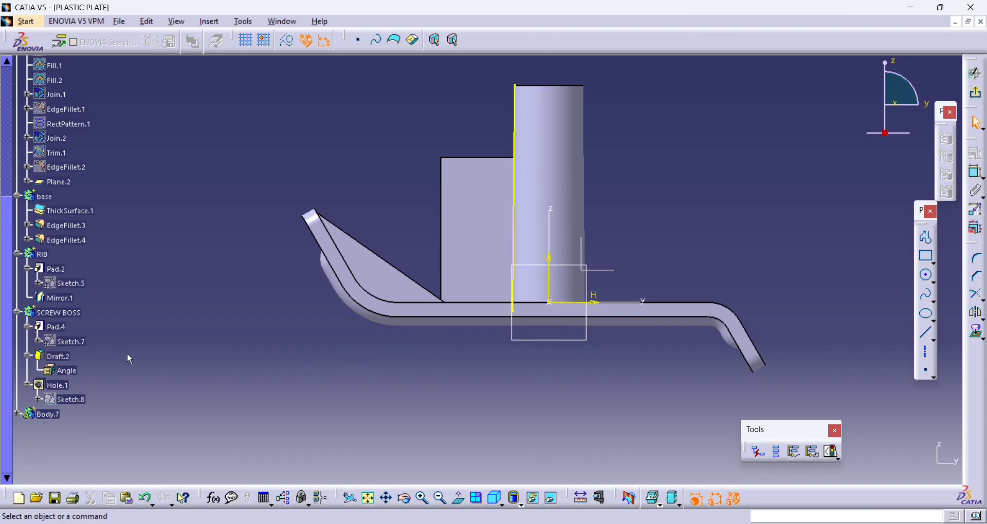
{"action": "right_click", "coordinate": [41, 196]}
{"action": "left_click", "coordinate": [68, 237]}
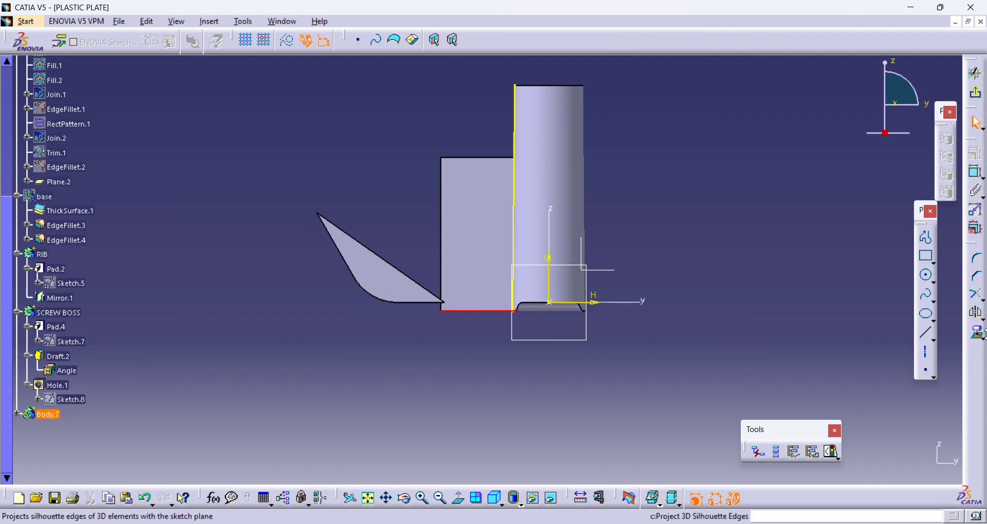
- Project the new pad's bottom edge onto the sketch plane
{"action": "left_click", "coordinate": [981, 337]}
{"action": "left_click", "coordinate": [957, 350]}
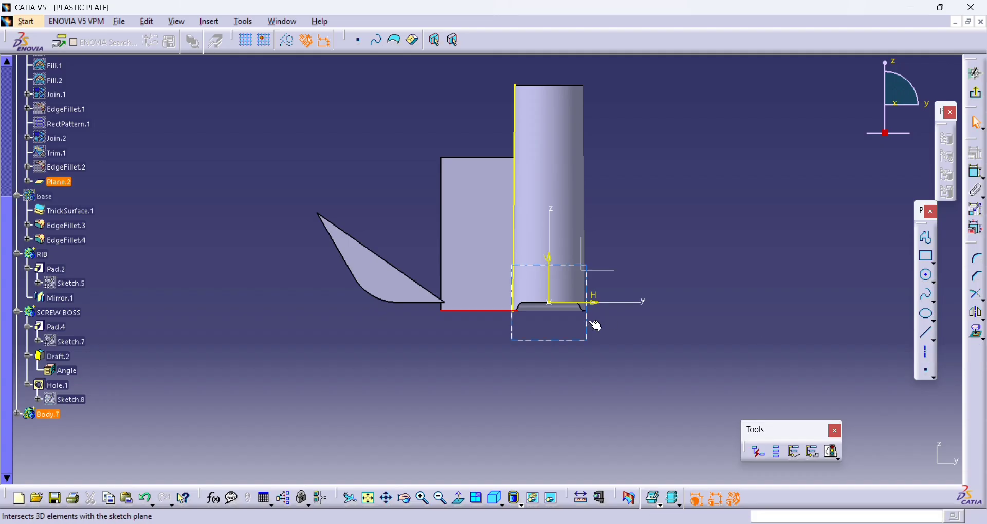
{"action": "middle_click_drag", "start_coordinate": [592, 322], "coordinate": [569, 132]}
{"action": "middle_click_drag", "start_coordinate": [633, 246], "coordinate": [636, 329]}
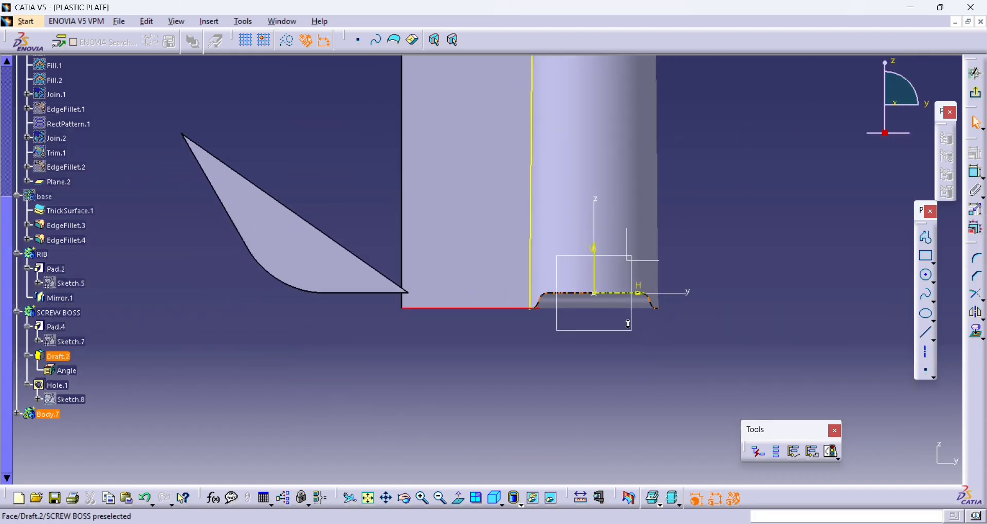
{"action": "left_click", "coordinate": [983, 338]}
{"action": "left_click", "coordinate": [923, 341]}
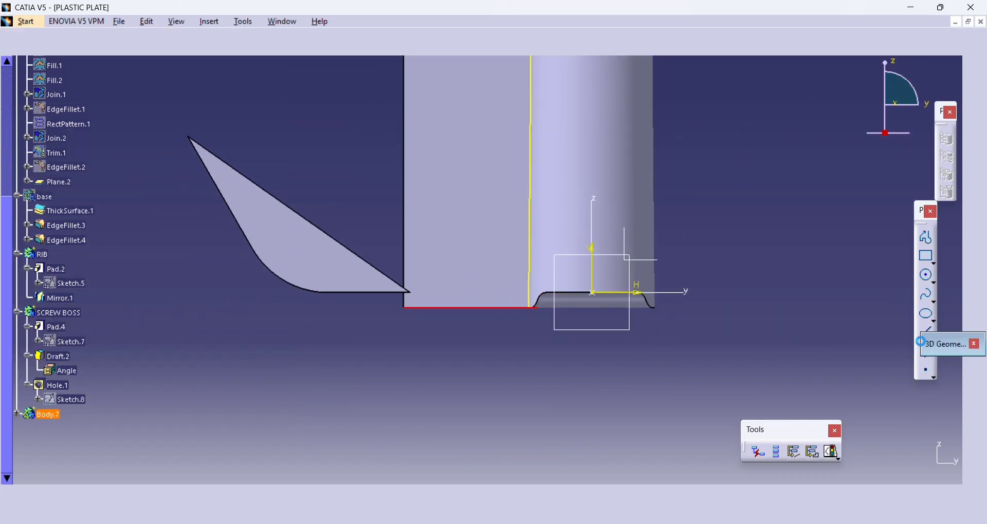
{"action": "left_click", "coordinate": [944, 349]}
{"action": "middle_click_drag", "start_coordinate": [766, 280], "coordinate": [740, 333]}
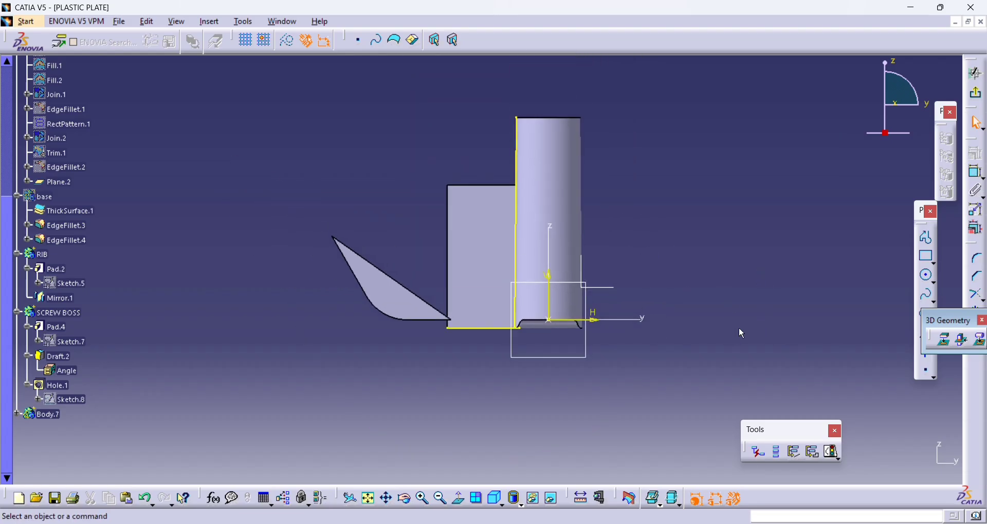
- Draw a diagonal line about 25 mm long from the pad's lower outer corner to the boss's projected silhouette edge
{"action": "left_click", "coordinate": [927, 239]}
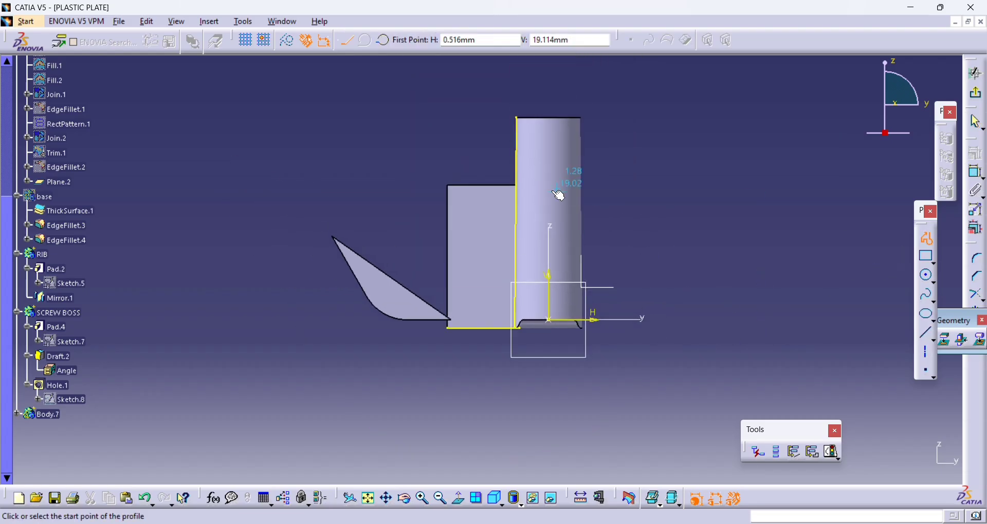
{"action": "left_click", "coordinate": [455, 332]}
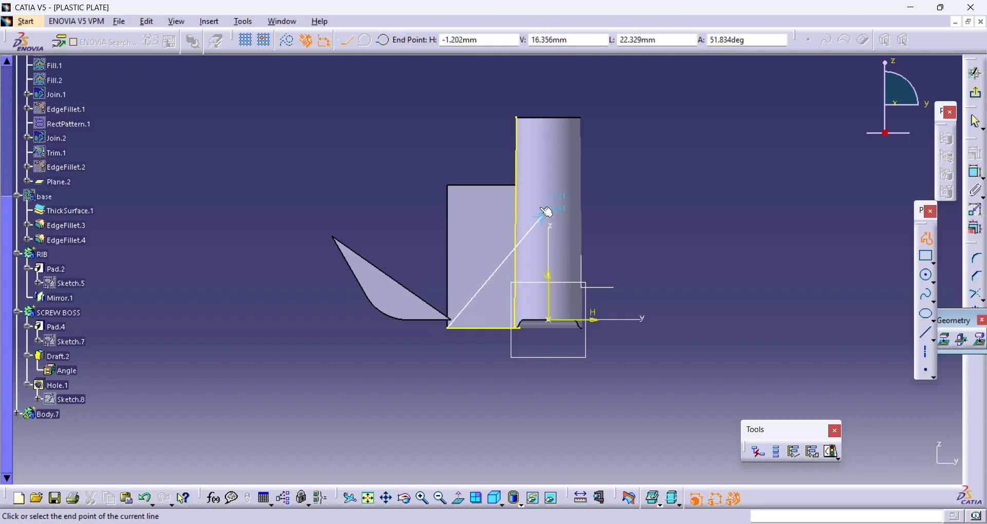
{"action": "left_click", "coordinate": [521, 171]}
{"action": "key", "text": "Escape"}
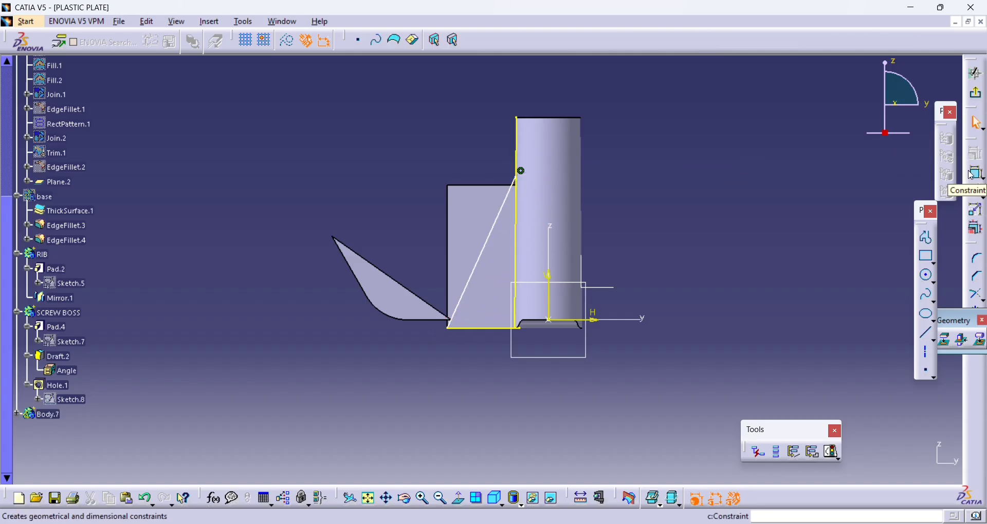
- Project the pad's top edge onto the sketch and convert the projected silhouette and bottom edges to construction elements
{"action": "left_click", "coordinate": [946, 340]}
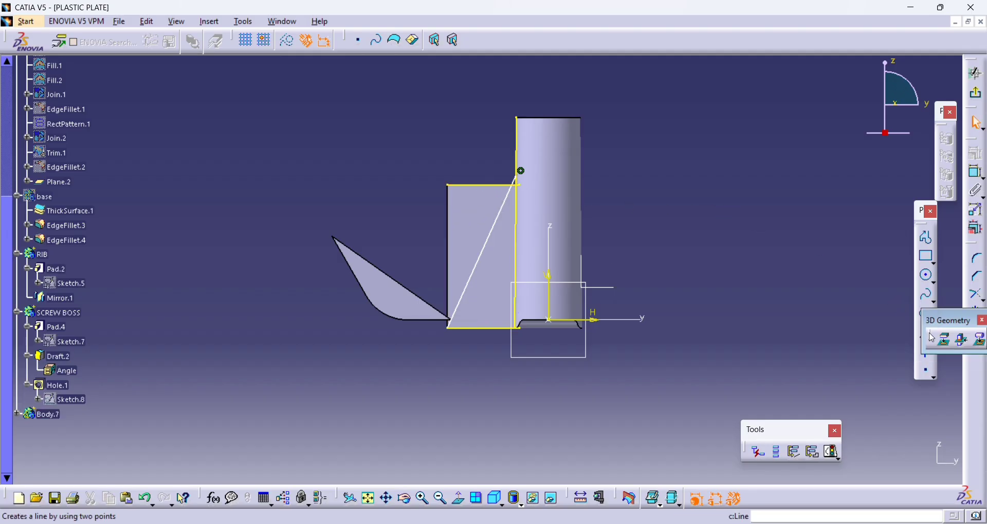
{"action": "left_click", "coordinate": [518, 254]}
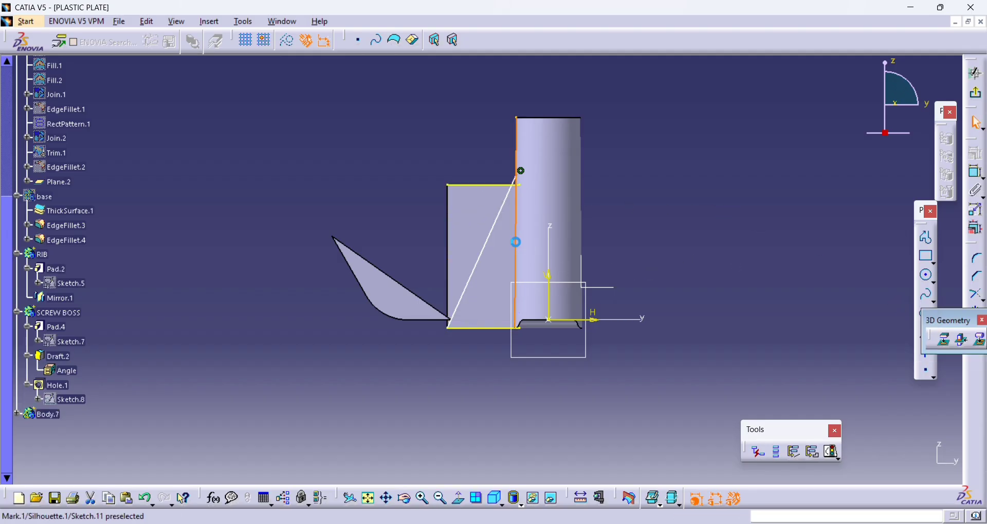
{"action": "left_click", "coordinate": [287, 41]}
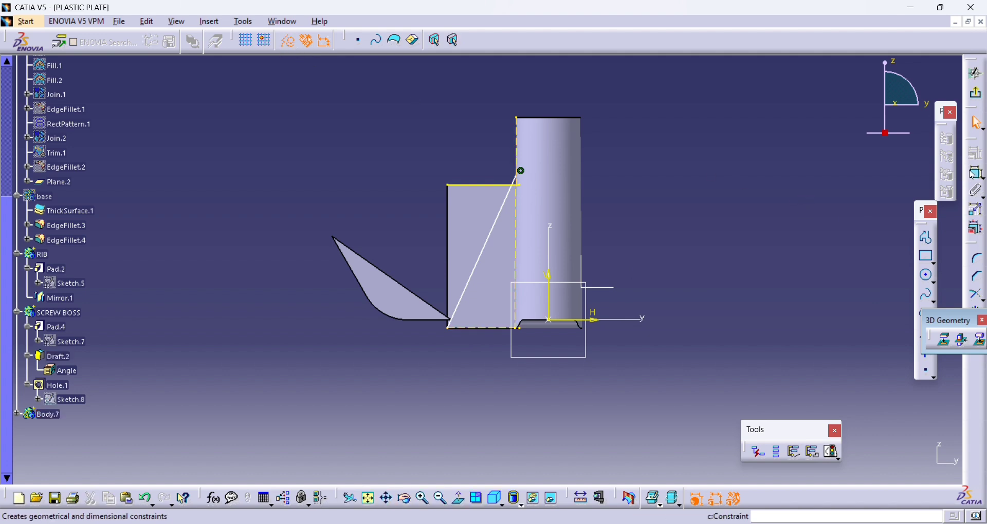
- Constrain the diagonal line's upper endpoint to be coincident with the pad's projected top edge
{"action": "left_click", "coordinate": [976, 173]}
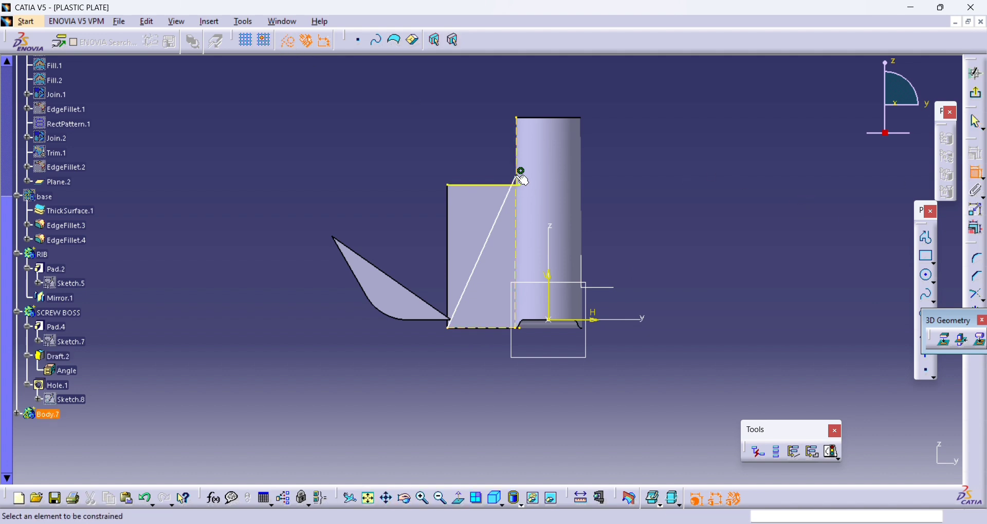
{"action": "left_click", "coordinate": [496, 188]}
{"action": "right_click", "coordinate": [478, 202]}
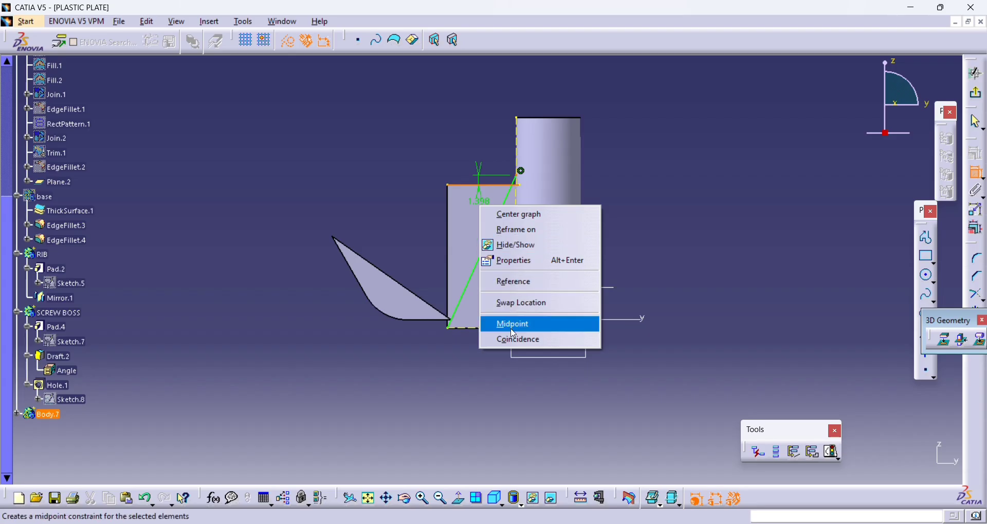
{"action": "left_click", "coordinate": [507, 324]}
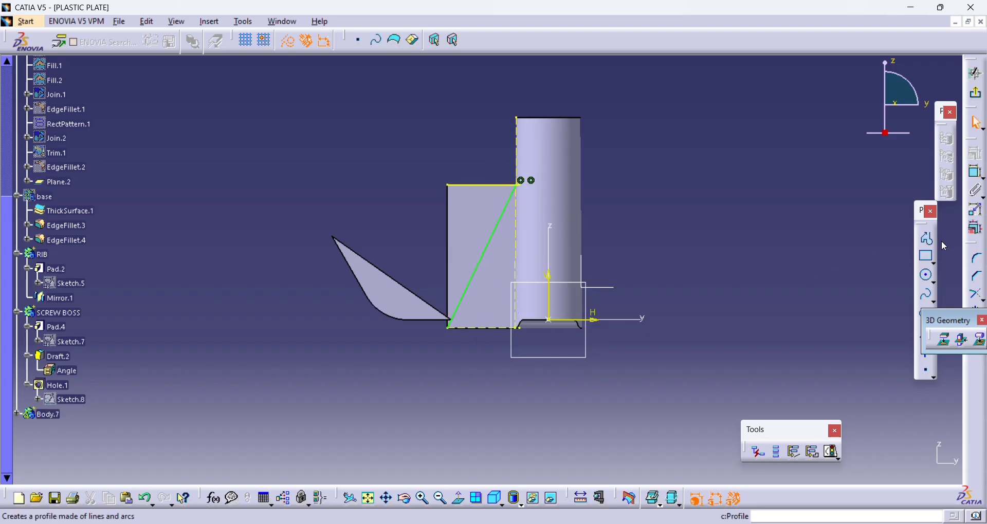
- Draw a 21.2 mm vertical line along the pad's outer edge, from its lower outer corner to its upper outer corner
{"action": "left_click", "coordinate": [928, 239]}
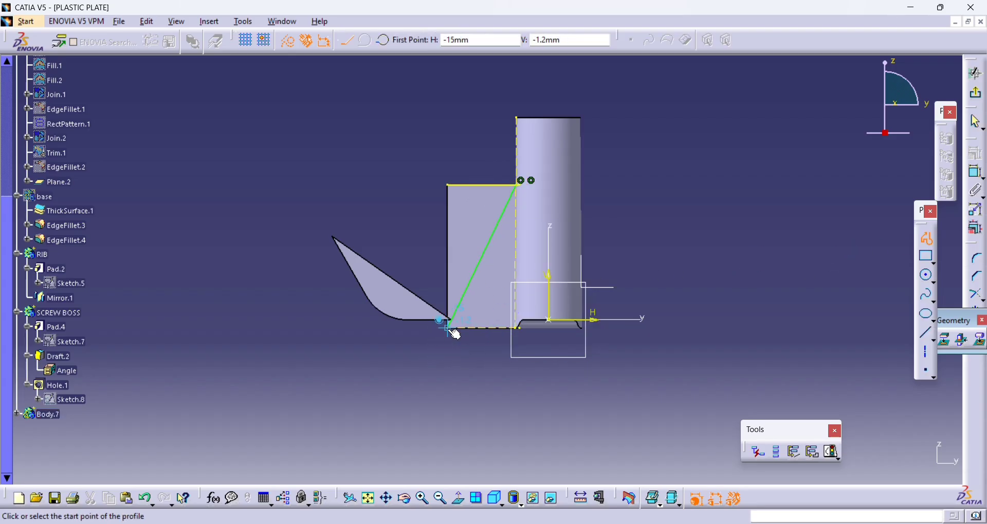
{"action": "left_click", "coordinate": [446, 328]}
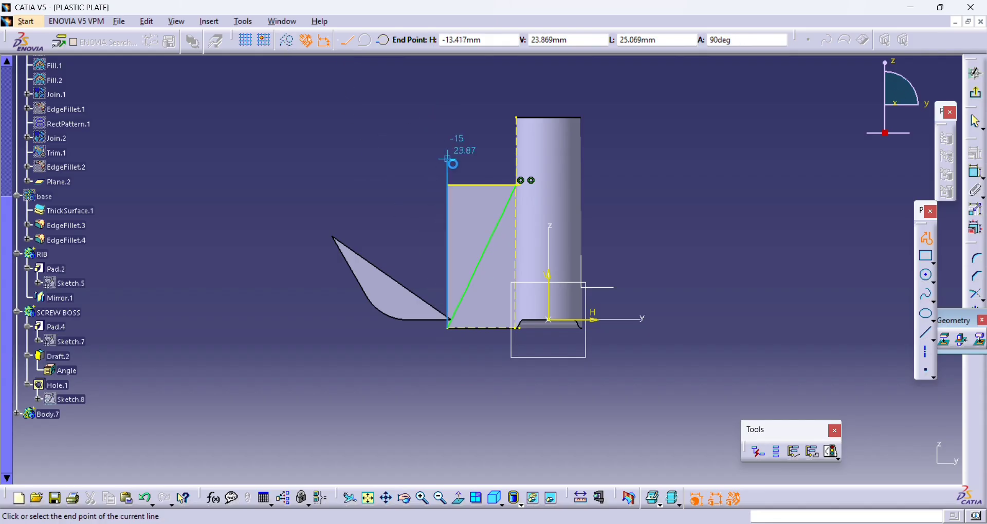
{"action": "left_click", "coordinate": [447, 185]}
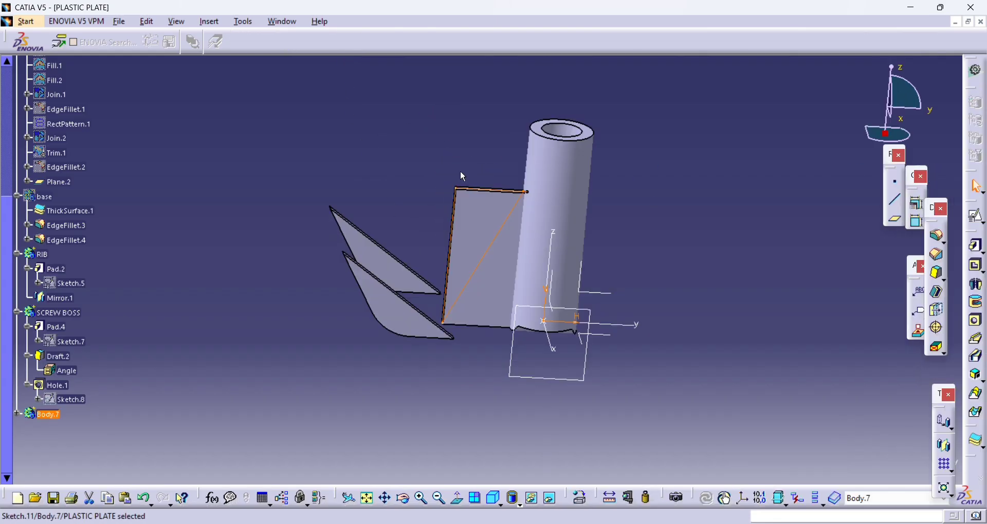
- Reopen the diagonal sketch, trim the projected top edge against the diagonal line at the boss, and exit the sketch
{"action": "middle_click_drag", "start_coordinate": [461, 172], "coordinate": [466, 236]}
{"action": "scroll", "coordinate": [429, 167], "scroll_direction": "up", "scroll_amount": 1}
{"action": "double_click", "coordinate": [570, 271]}
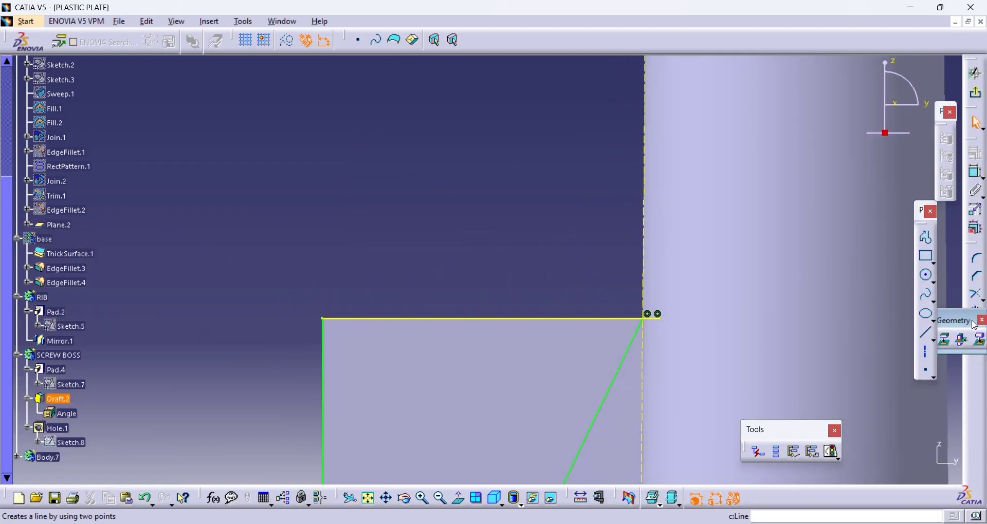
{"action": "left_click", "coordinate": [977, 295]}
{"action": "left_click", "coordinate": [545, 325]}
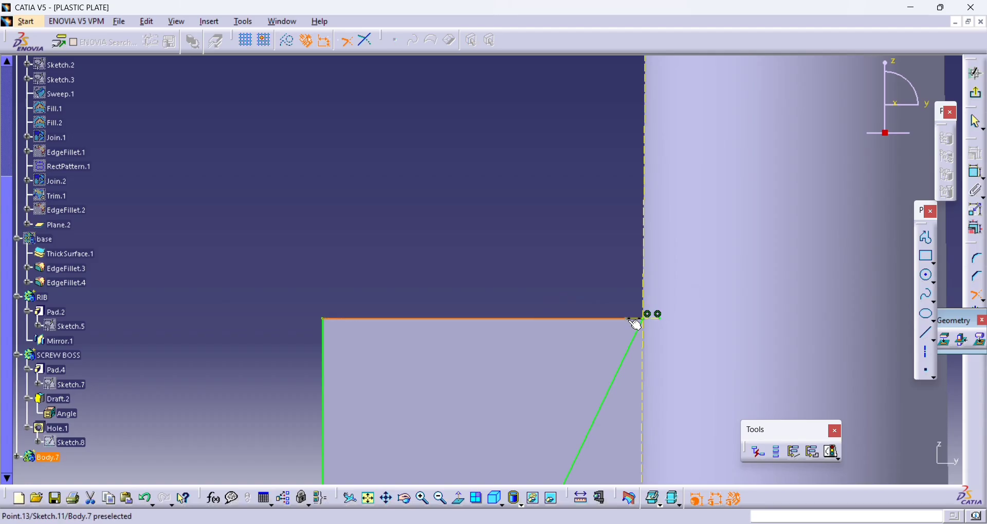
{"action": "left_click", "coordinate": [635, 335]}
{"action": "left_click", "coordinate": [977, 295]}
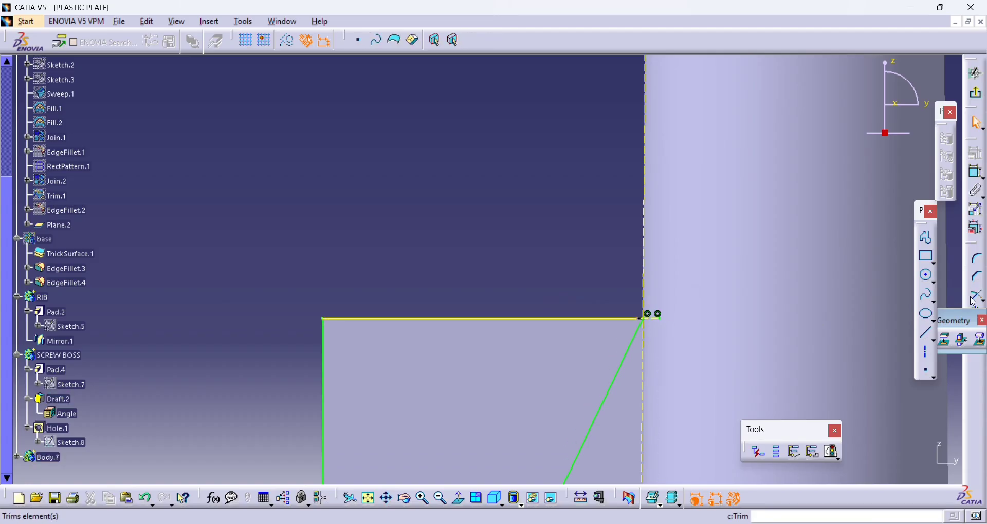
{"action": "left_click", "coordinate": [605, 324]}
{"action": "left_click", "coordinate": [637, 337]}
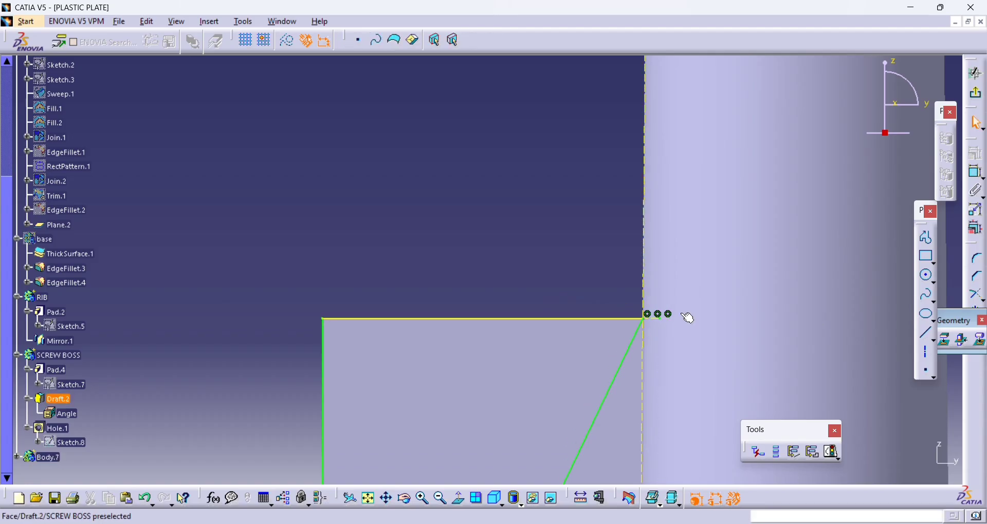
{"action": "left_click", "coordinate": [976, 93]}
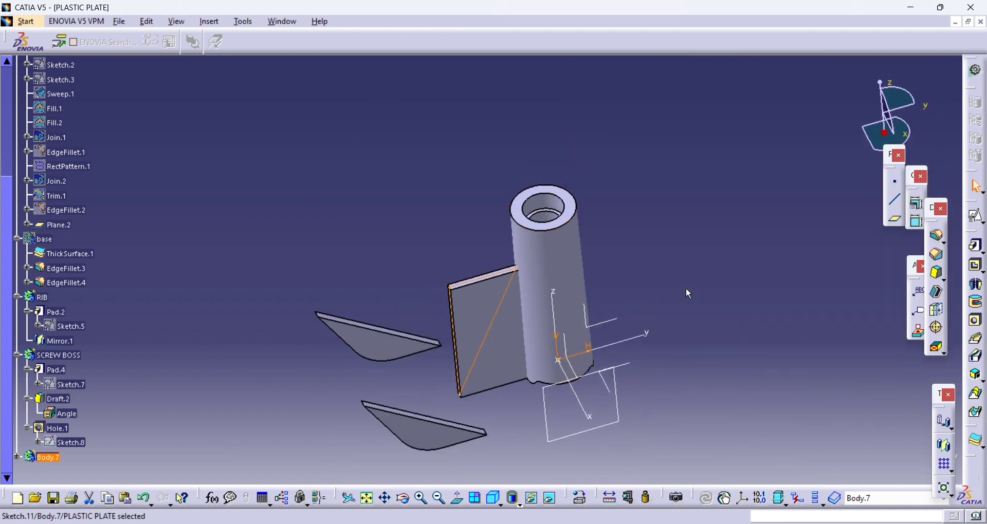
- Cut the pad with a 360-degree groove of the triangular sketch, revolved about the axis system's Z axis
{"action": "left_click", "coordinate": [689, 294]}
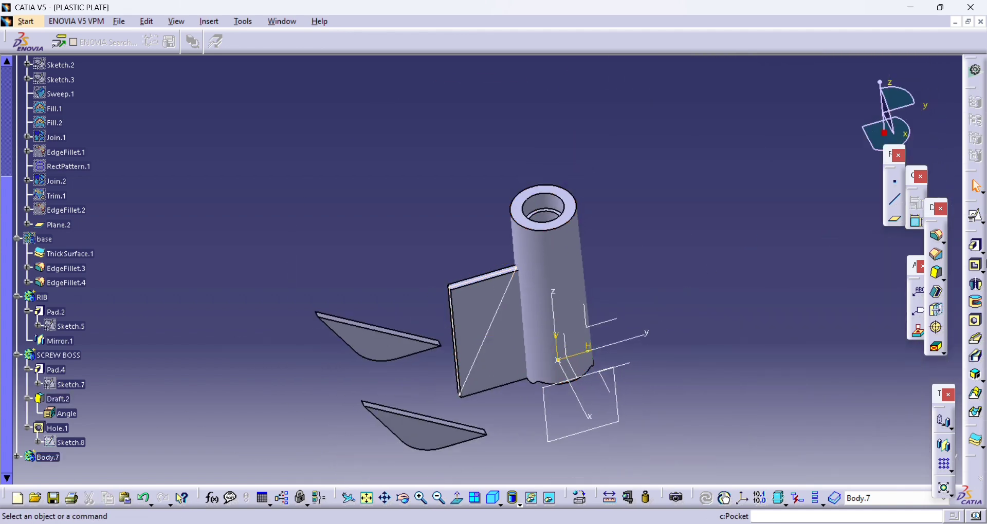
{"action": "left_click", "coordinate": [973, 300]}
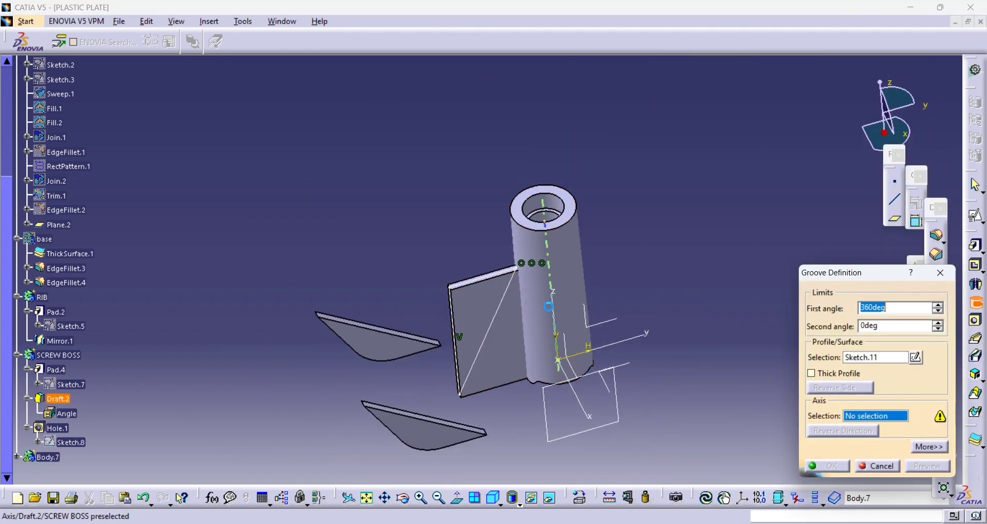
{"action": "left_click", "coordinate": [563, 327]}
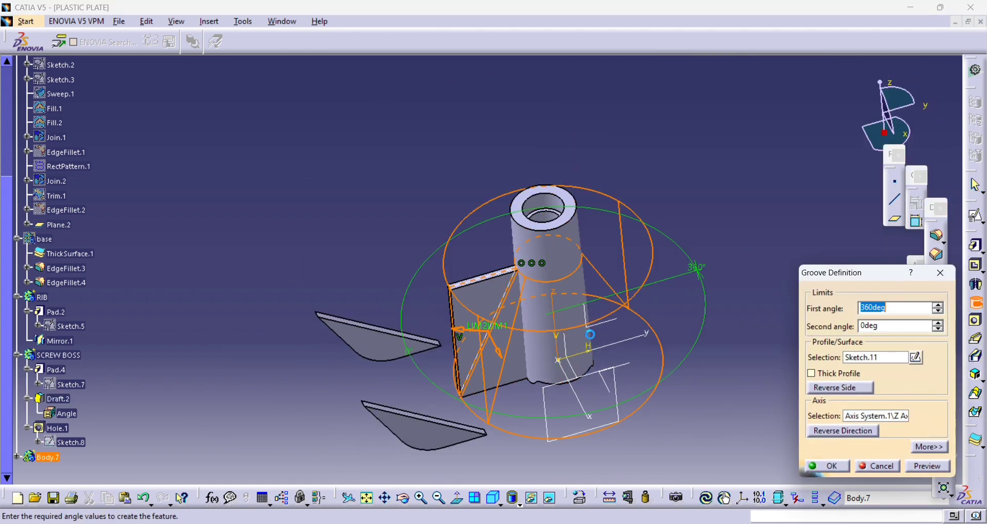
{"action": "left_click", "coordinate": [845, 467]}
- Reopen the groove's sketch and delete the vertical line on the pad's outer edge
{"action": "middle_click_drag", "start_coordinate": [521, 348], "coordinate": [387, 277]}
{"action": "left_click", "coordinate": [430, 297]}
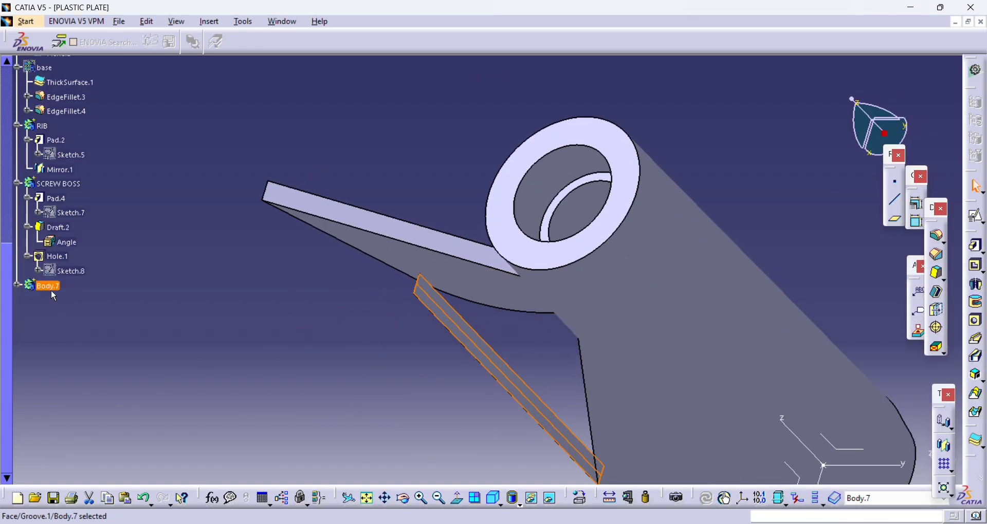
{"action": "left_click", "coordinate": [18, 286]}
{"action": "double_click", "coordinate": [73, 344]}
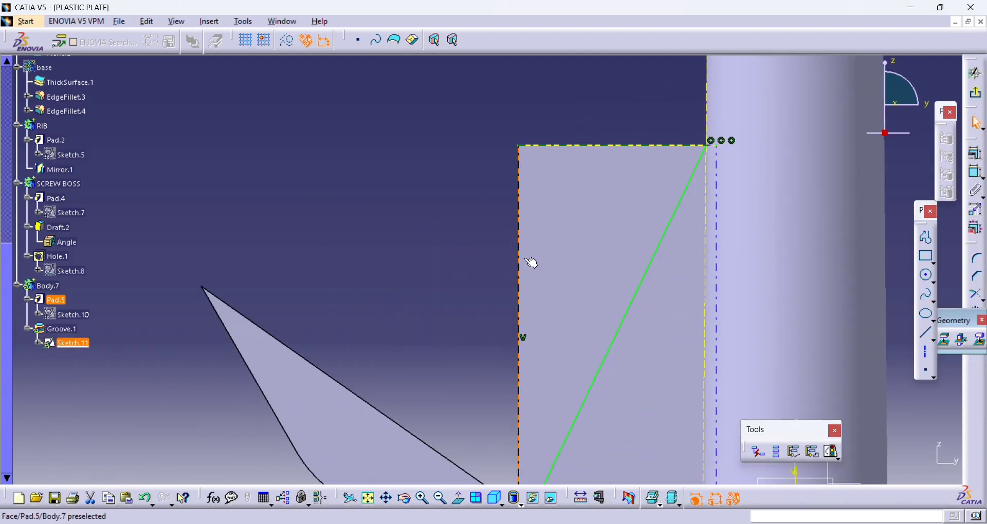
{"action": "middle_click_drag", "start_coordinate": [504, 258], "coordinate": [502, 122]}
{"action": "key", "text": "Delete"}
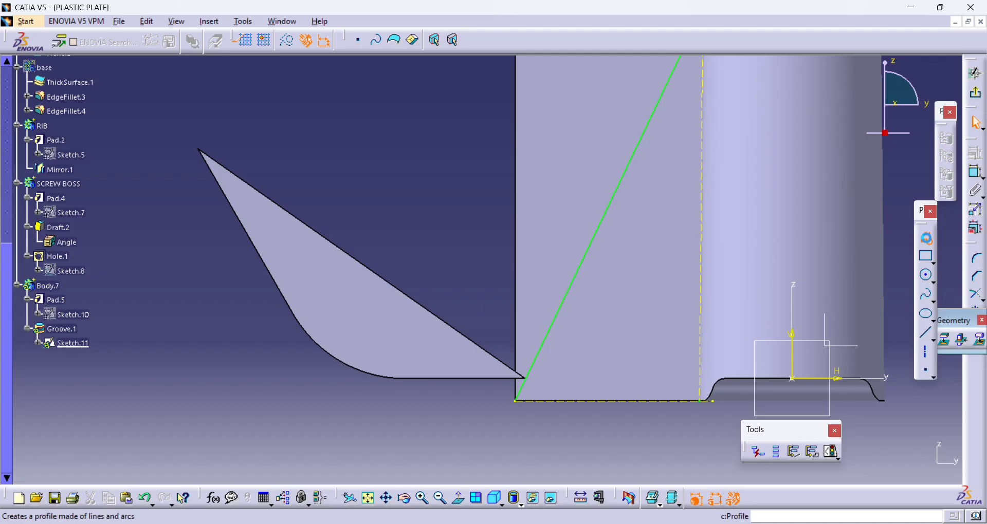
- Draw a profile running about 2.3 mm horizontally outward from the pad's lower corner, then 21.2 mm vertically to the top edge's level
{"action": "left_click", "coordinate": [926, 237]}
{"action": "left_click", "coordinate": [516, 400]}
{"action": "left_click", "coordinate": [473, 401]}
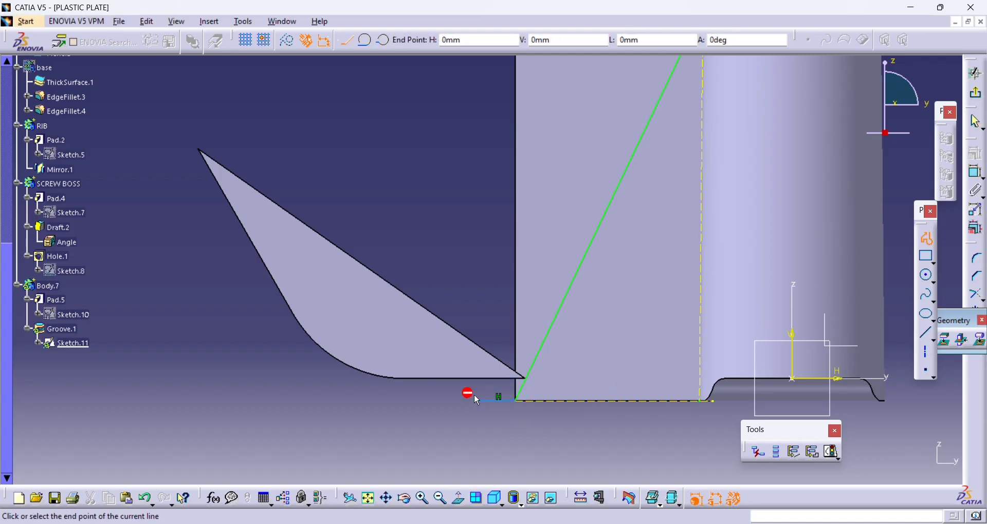
{"action": "middle_click_drag", "start_coordinate": [493, 150], "coordinate": [497, 398]}
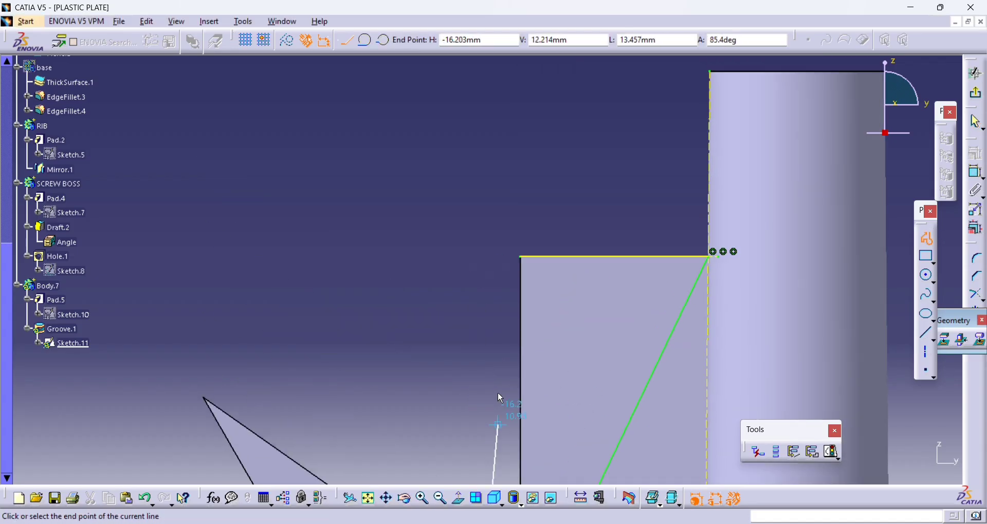
{"action": "left_click", "coordinate": [478, 256]}
{"action": "key", "text": "Return"}
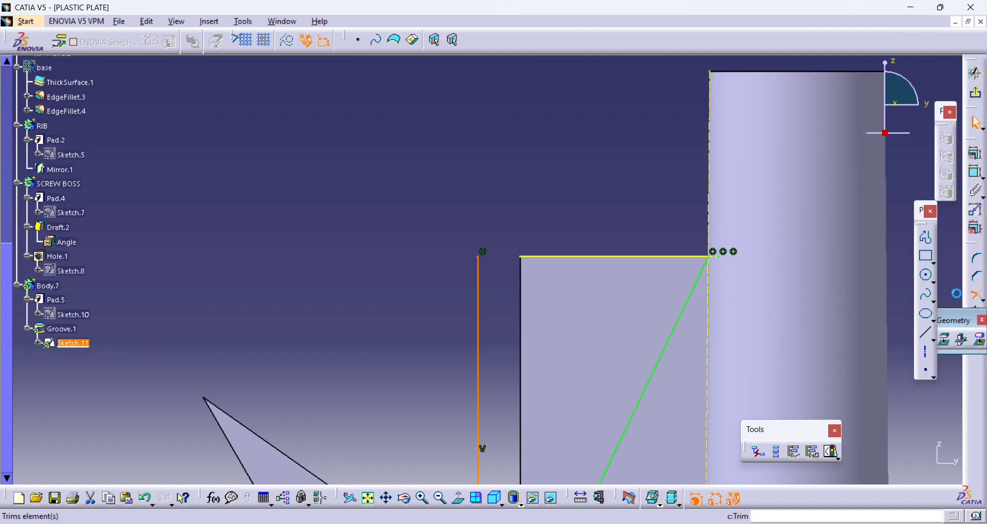
- Trim the projected top edge with the outer vertical line to close the profile's upper corner, and exit the sketch
{"action": "left_click", "coordinate": [535, 258]}
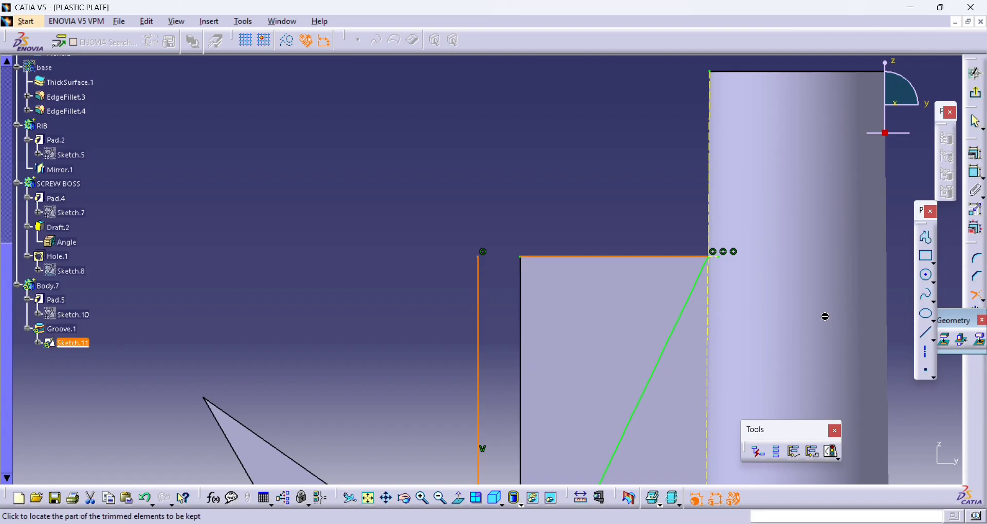
{"action": "left_click", "coordinate": [478, 315]}
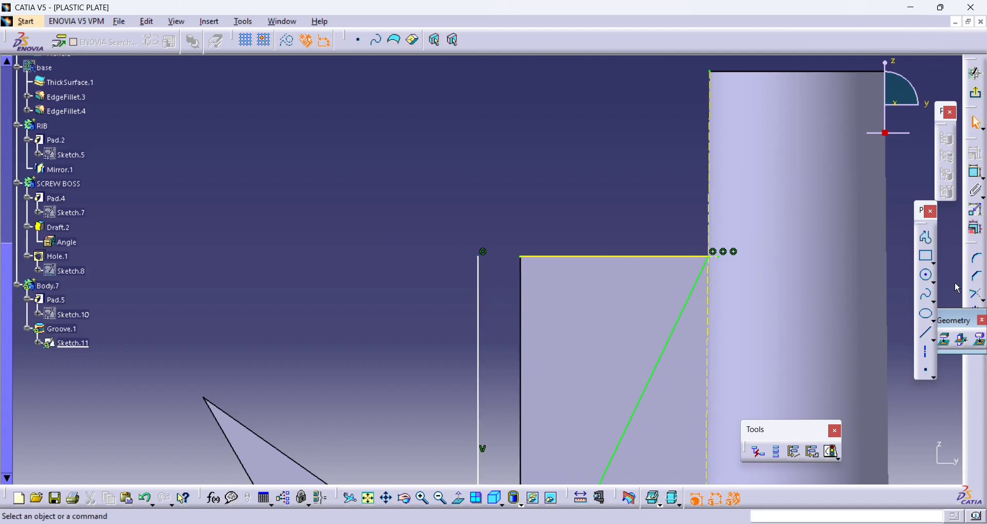
{"action": "left_click", "coordinate": [970, 298]}
{"action": "left_click", "coordinate": [563, 263]}
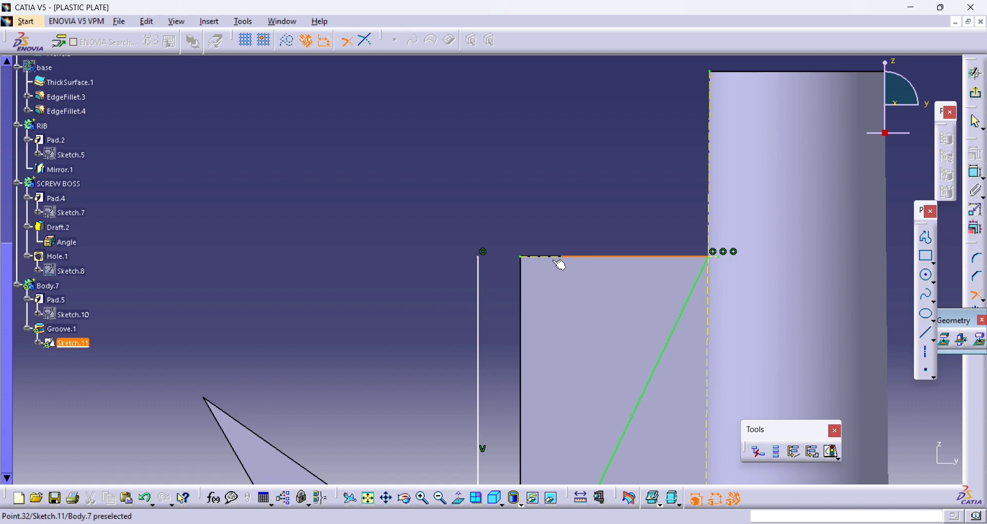
{"action": "left_click", "coordinate": [478, 308]}
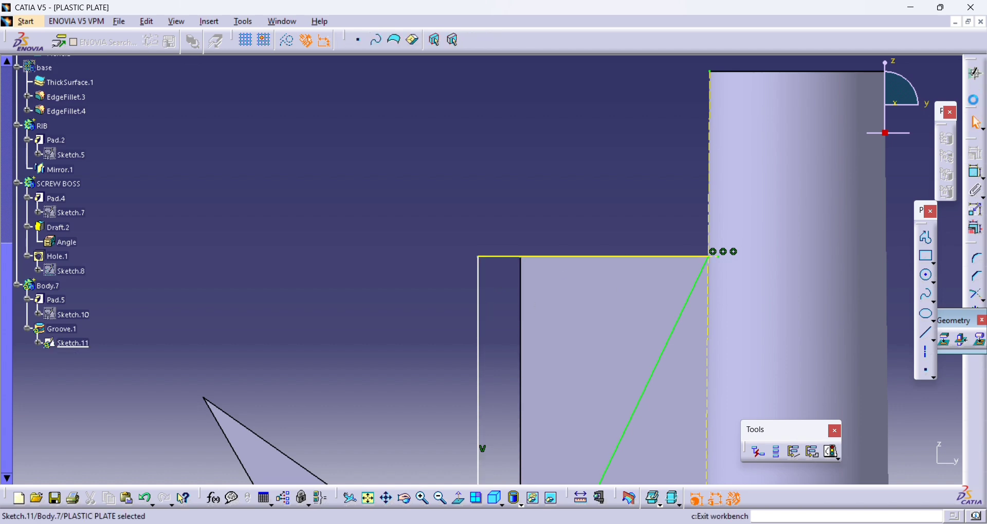
{"action": "middle_click_drag", "start_coordinate": [470, 238], "coordinate": [503, 286]}
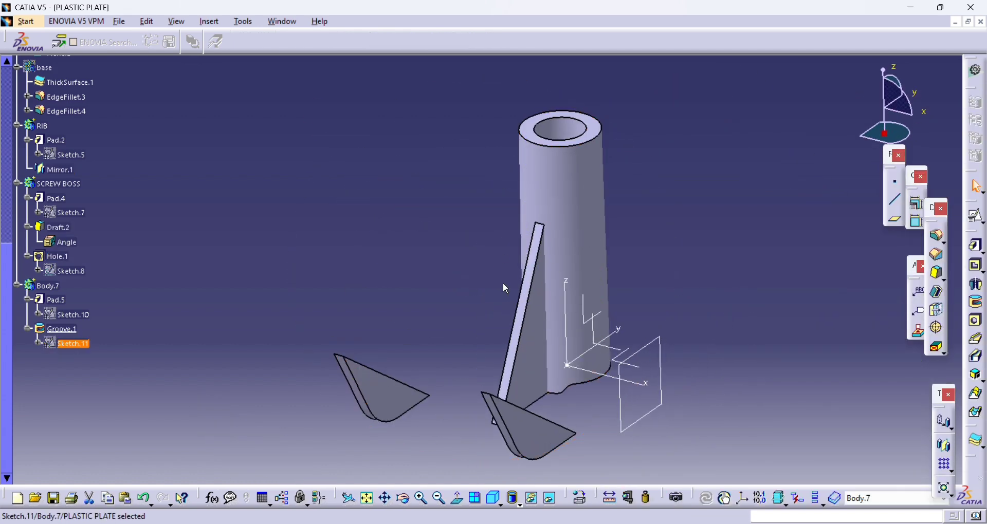
- Show the hidden base body together with the boss and its supporting rib
{"action": "scroll", "coordinate": [65, 153], "scroll_direction": "up", "scroll_amount": 3}
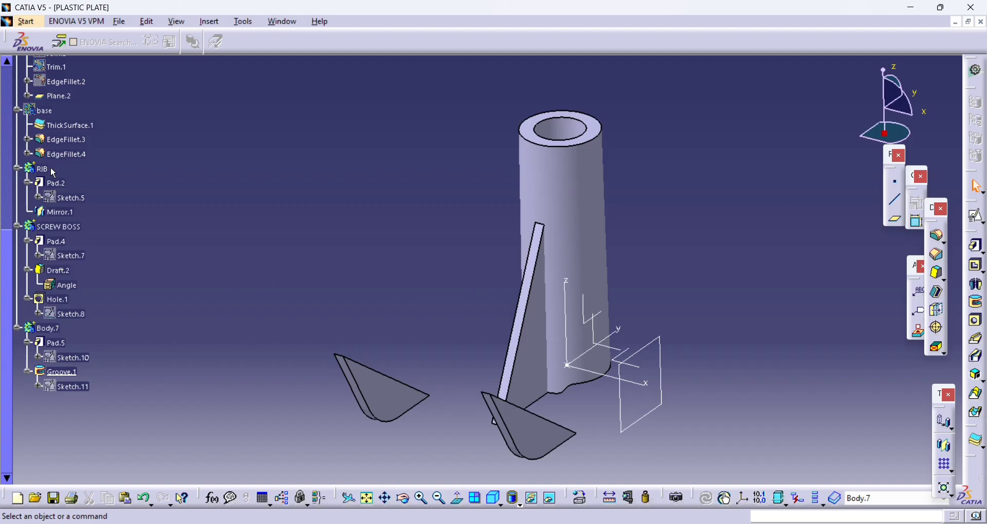
{"action": "right_click", "coordinate": [49, 111]}
{"action": "left_click", "coordinate": [121, 152]}
{"action": "middle_click_drag", "start_coordinate": [584, 204], "coordinate": [535, 315]}
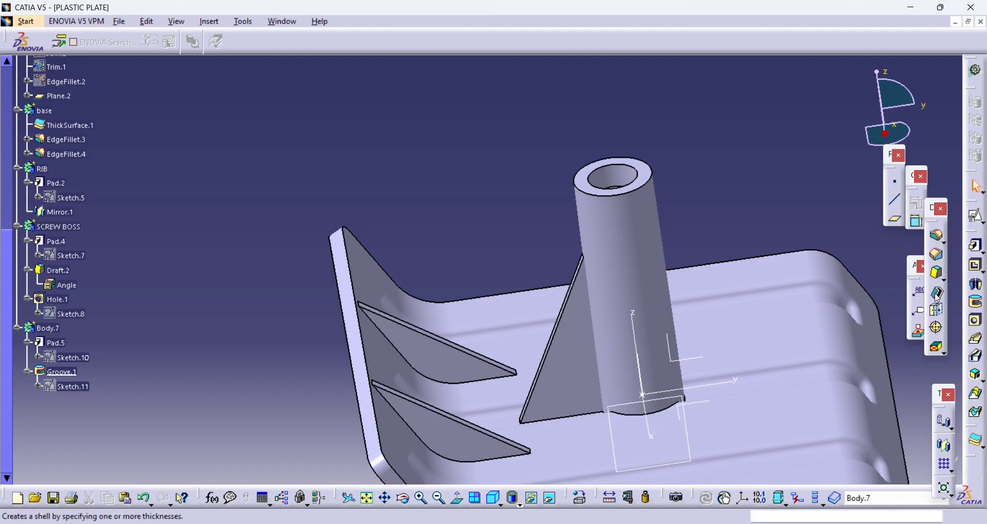
- Start a 0.5-degree draft and select both side faces of the boss's supporting rib as the faces to draft
{"action": "left_click", "coordinate": [936, 273]}
{"action": "left_click", "coordinate": [583, 355]}
{"action": "middle_click_drag", "start_coordinate": [500, 367], "coordinate": [580, 381]}
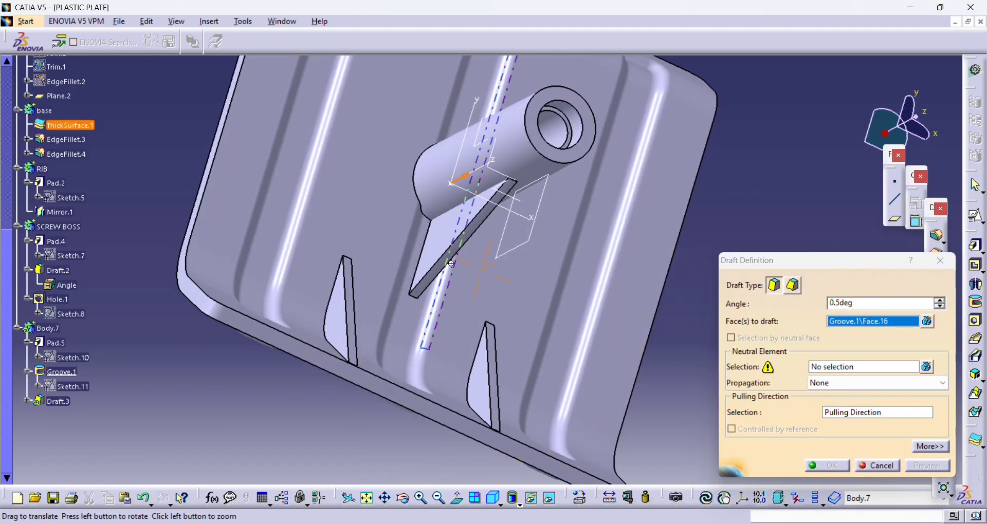
{"action": "middle_click_drag", "start_coordinate": [493, 288], "coordinate": [366, 174]}
{"action": "left_click", "coordinate": [435, 200]}
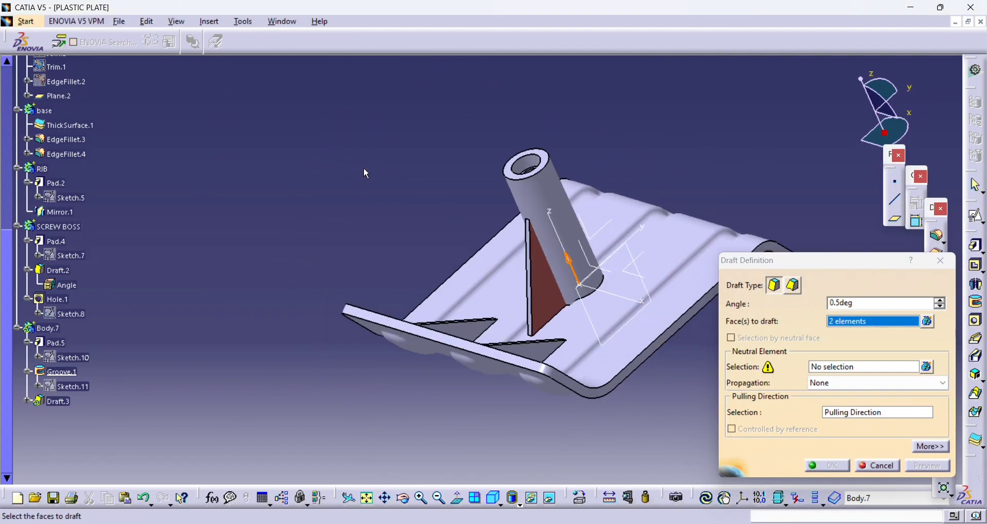
- Set the axis system's XY plane as the draft's neutral element and create the draft
{"action": "left_click", "coordinate": [856, 366]}
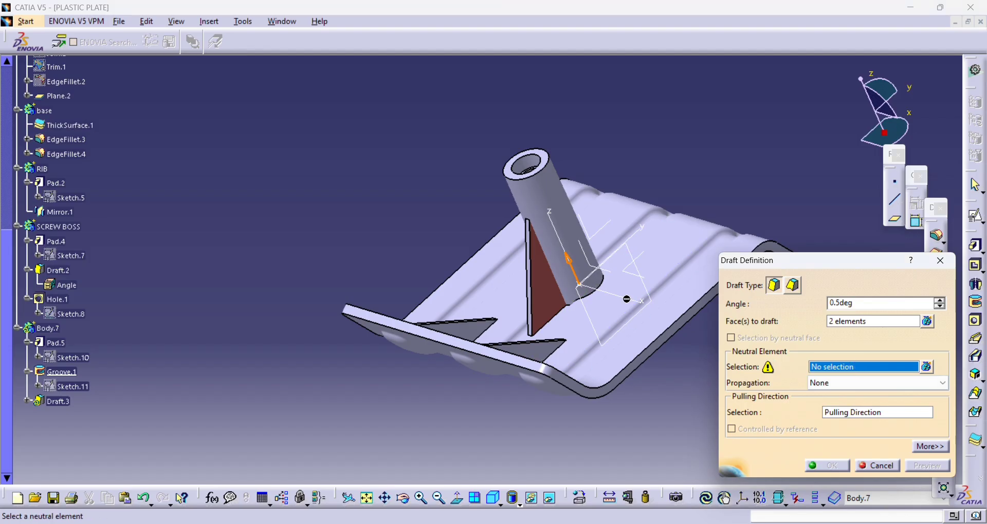
{"action": "left_click", "coordinate": [643, 277]}
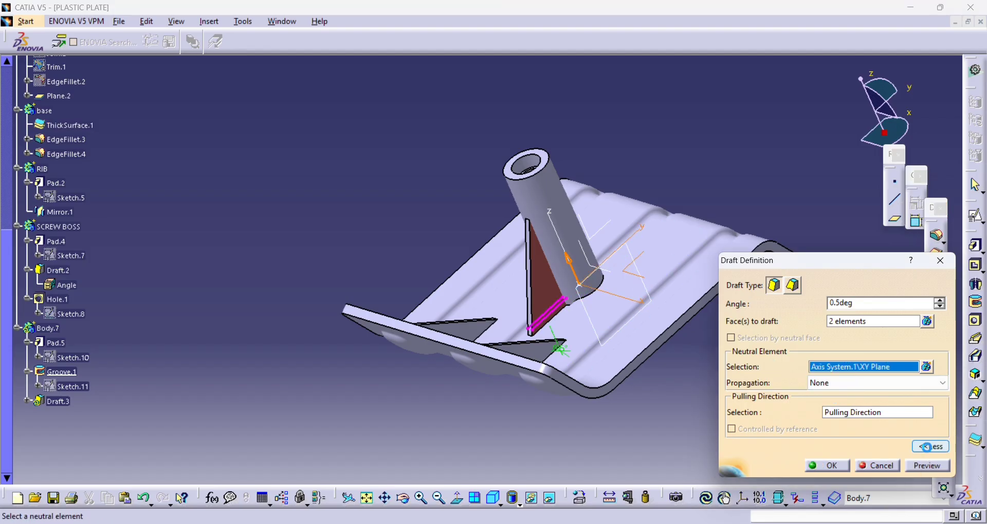
{"action": "left_click", "coordinate": [925, 446]}
{"action": "middle_click_drag", "start_coordinate": [559, 153], "coordinate": [379, 11]}
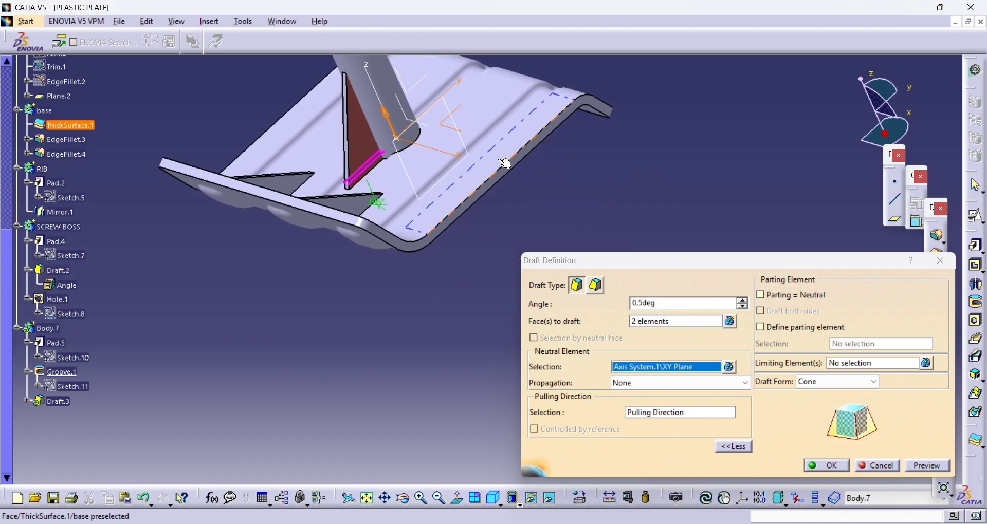
{"action": "middle_click_drag", "start_coordinate": [505, 161], "coordinate": [535, 217]}
{"action": "left_click", "coordinate": [822, 466]}
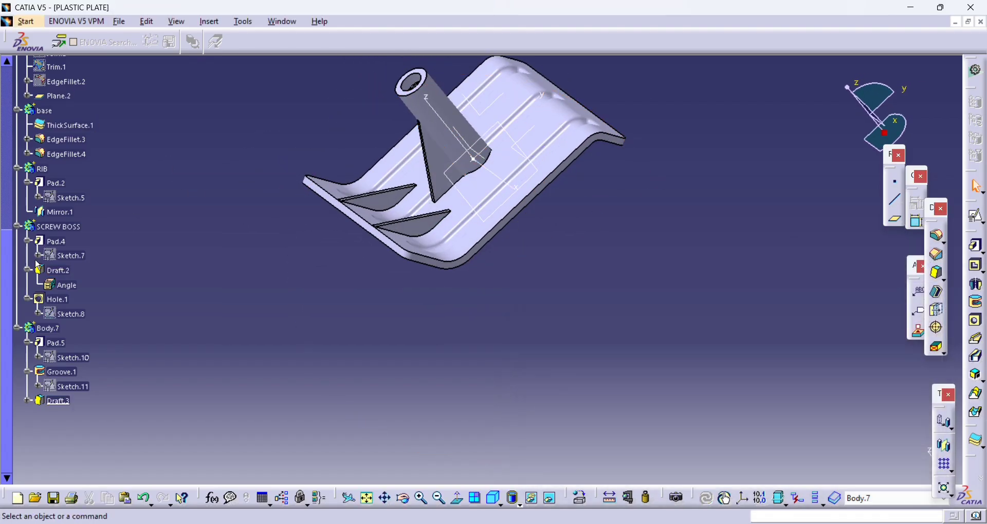
- Make the supporting rib's body current and pattern it as a complete crown of 3 instances around the axis system's Z axis
{"action": "middle_click_drag", "start_coordinate": [401, 136], "coordinate": [440, 289]}
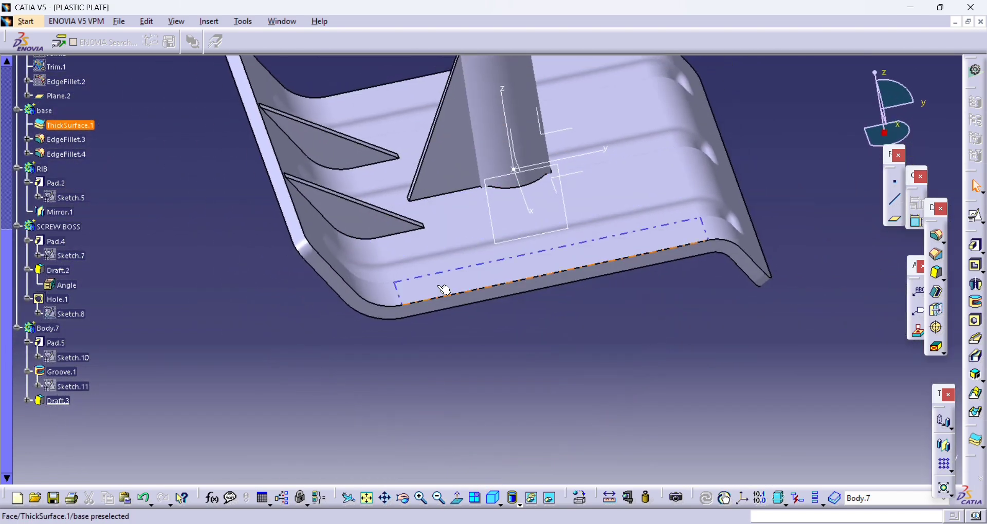
{"action": "right_click", "coordinate": [48, 333]}
{"action": "left_click", "coordinate": [104, 157]}
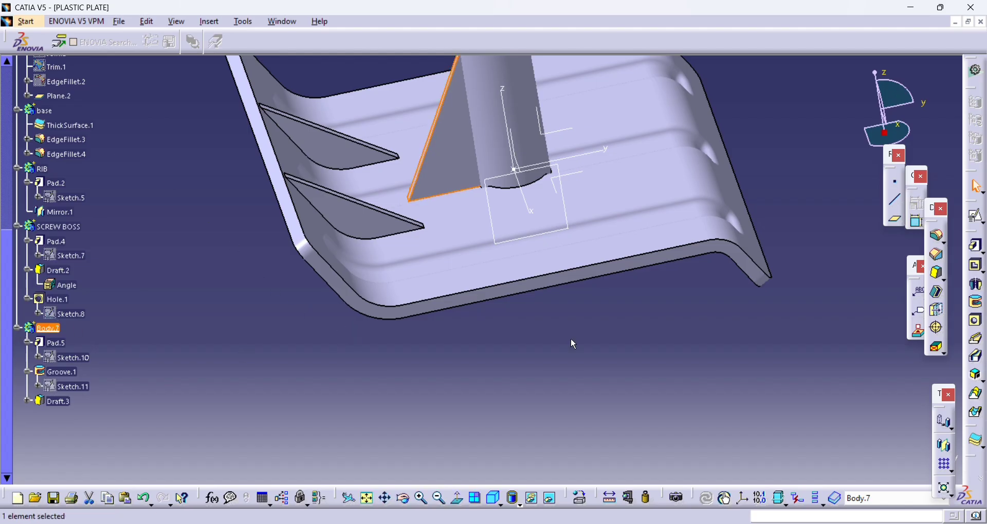
{"action": "left_click", "coordinate": [957, 475]}
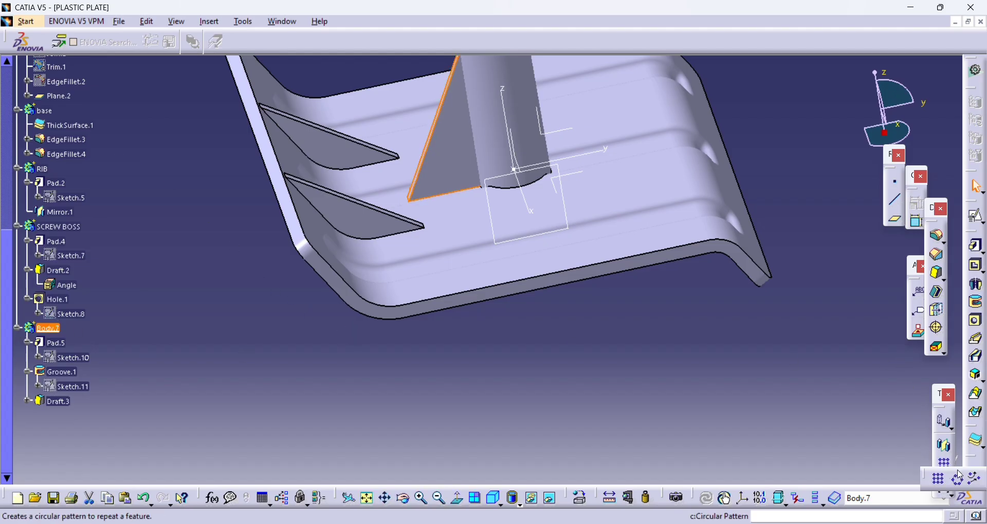
{"action": "left_click", "coordinate": [959, 481]}
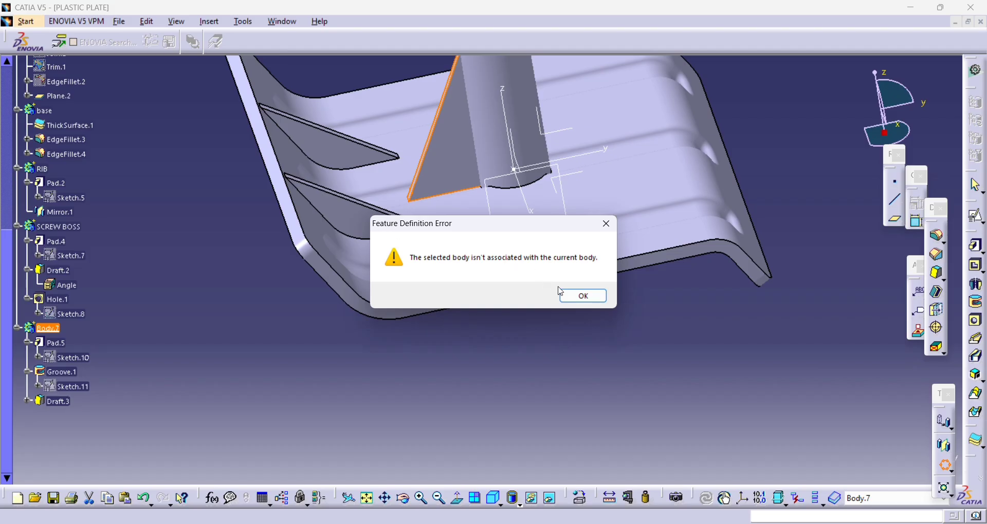
{"action": "left_click", "coordinate": [562, 293]}
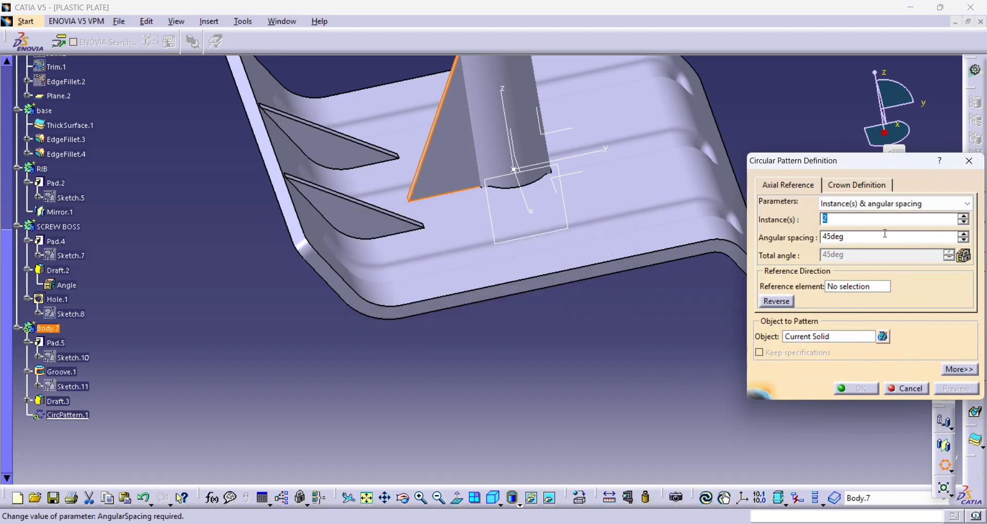
{"action": "left_click", "coordinate": [874, 203]}
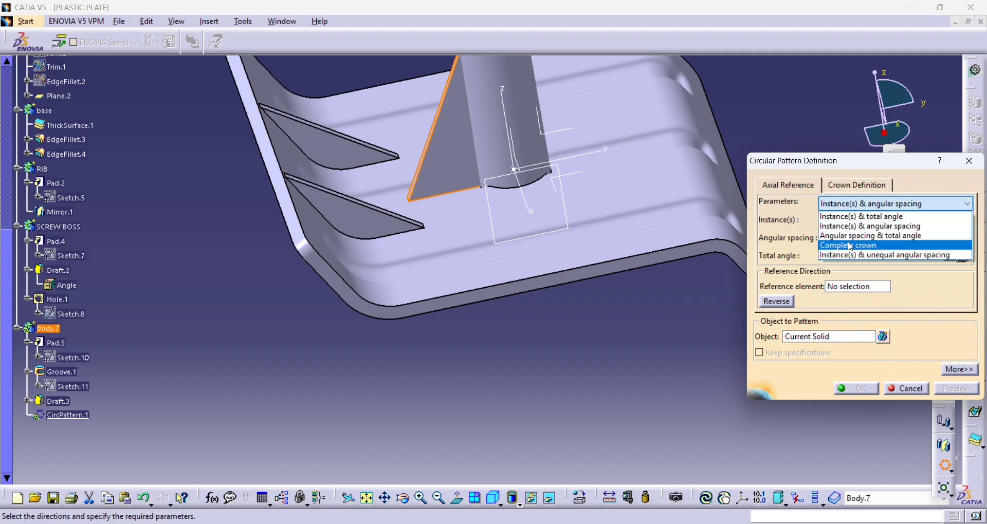
{"action": "left_click", "coordinate": [849, 246]}
{"action": "left_click", "coordinate": [833, 221]}
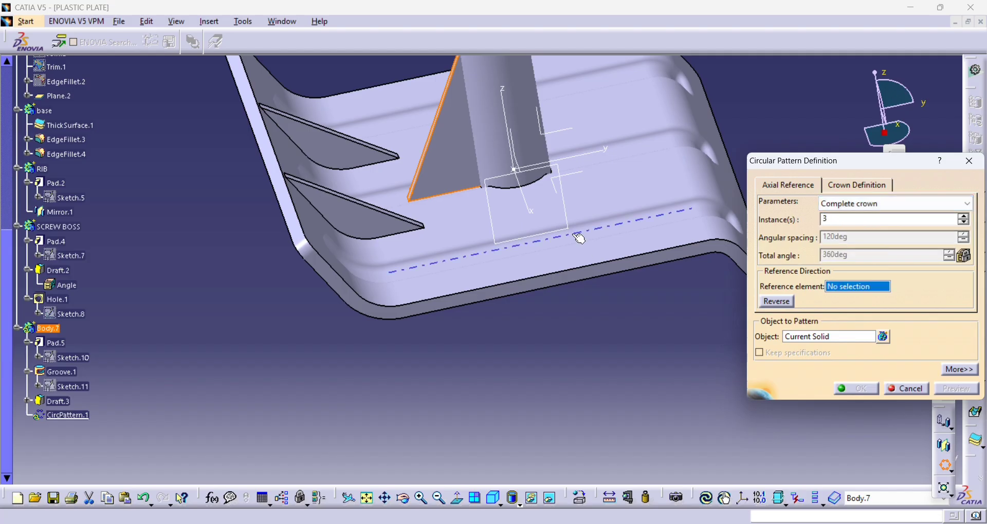
{"action": "left_click", "coordinate": [511, 137]}
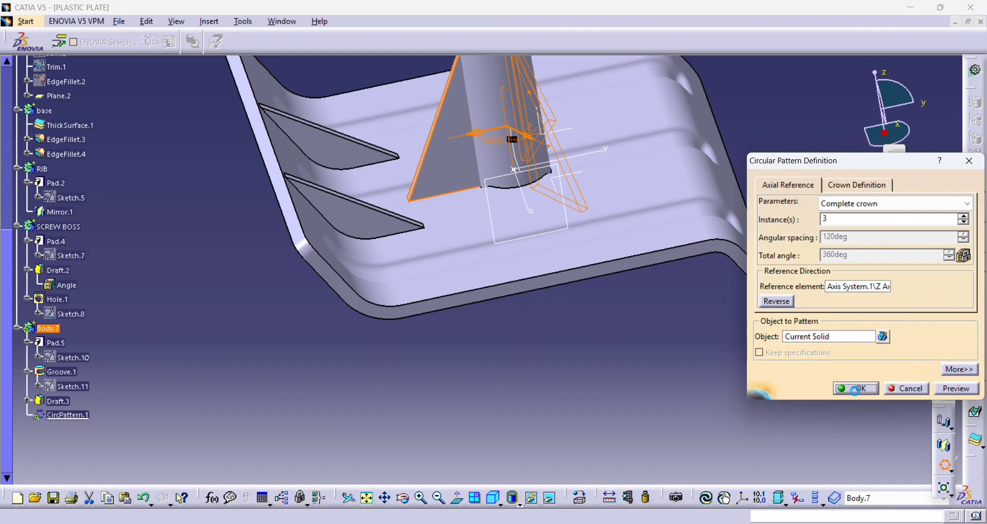
{"action": "middle_click_drag", "start_coordinate": [590, 234], "coordinate": [605, 355]}
{"action": "middle_click_drag", "start_coordinate": [470, 206], "coordinate": [427, 265]}
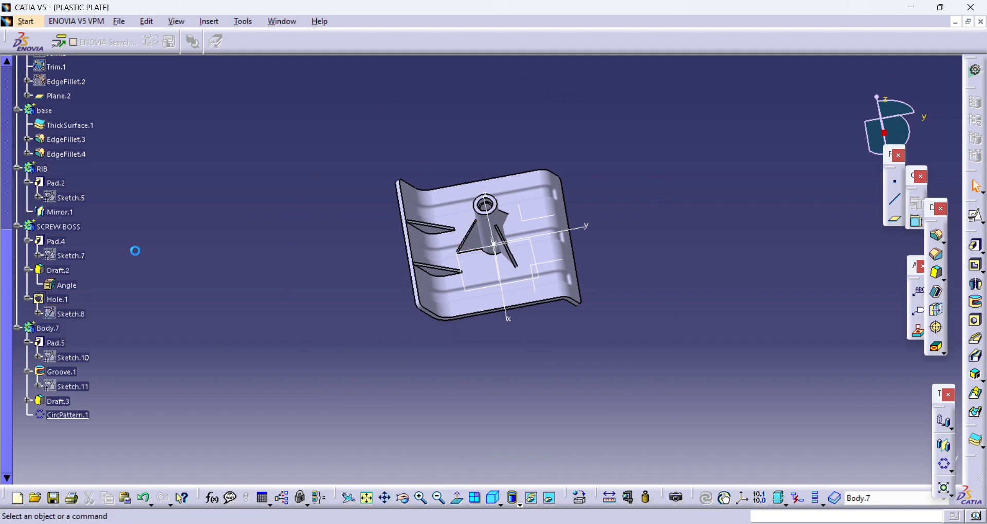
- Insert a new body and rename it FINAL
{"action": "left_click", "coordinate": [203, 23]}
{"action": "left_click", "coordinate": [230, 52]}
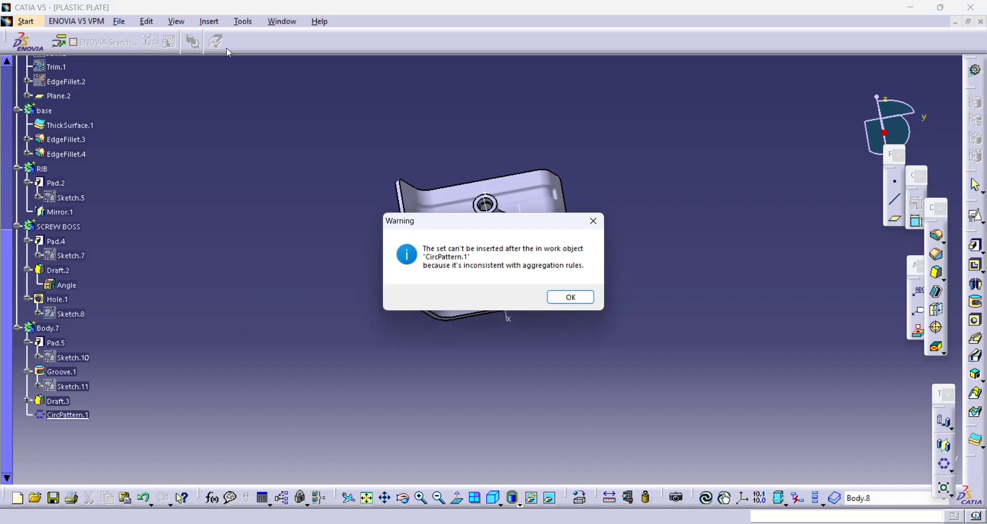
{"action": "key", "text": "Return"}
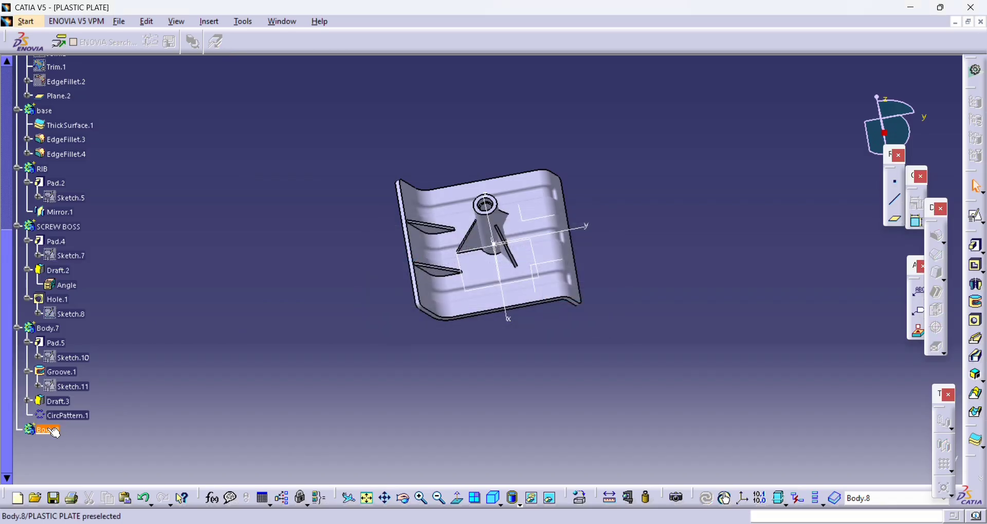
{"action": "key", "text": "alt+Return"}
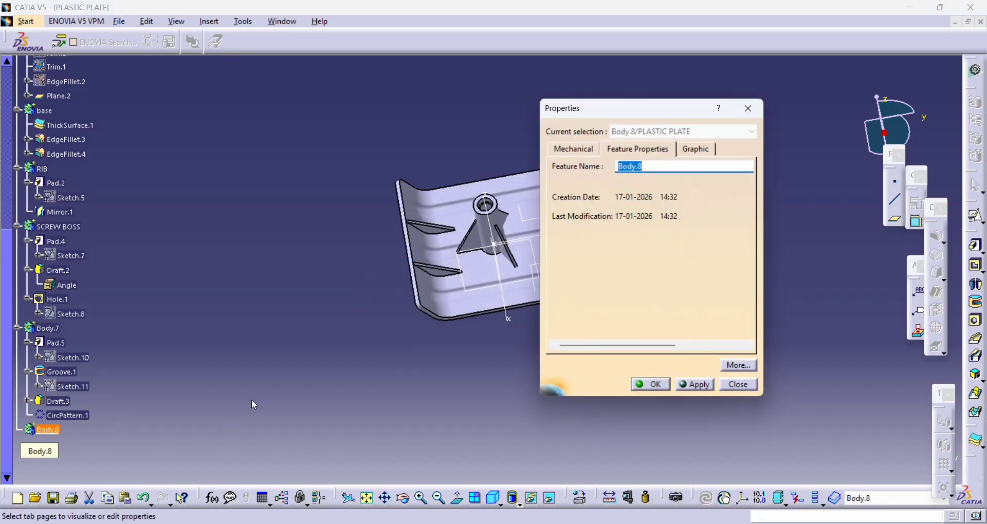
{"action": "key", "text": "Return"}
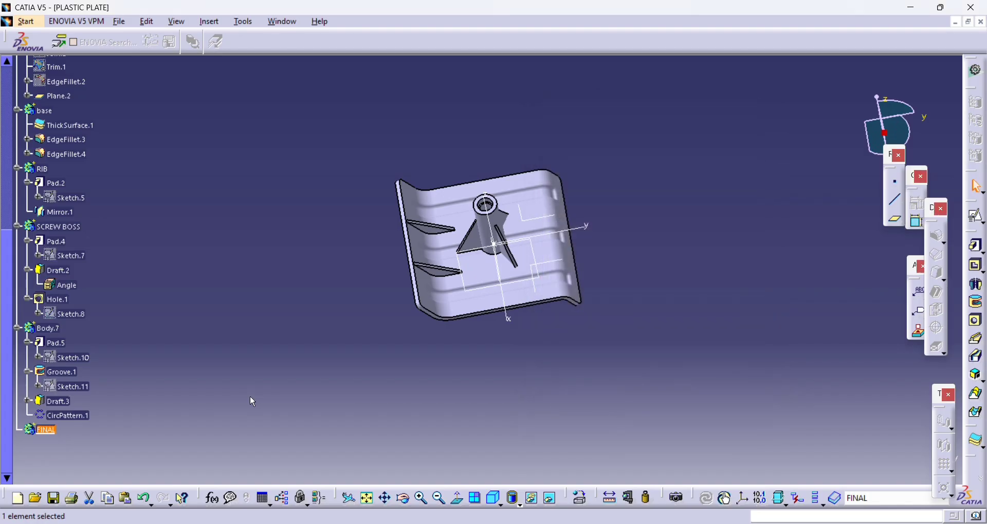
- Add the base, RIB, SCREW BOSS and patterned supporting-rib bodies to the FINAL body with a Boolean Add
{"action": "scroll", "coordinate": [51, 192], "scroll_direction": "up", "scroll_amount": 1}
{"action": "left_click", "coordinate": [41, 153]}
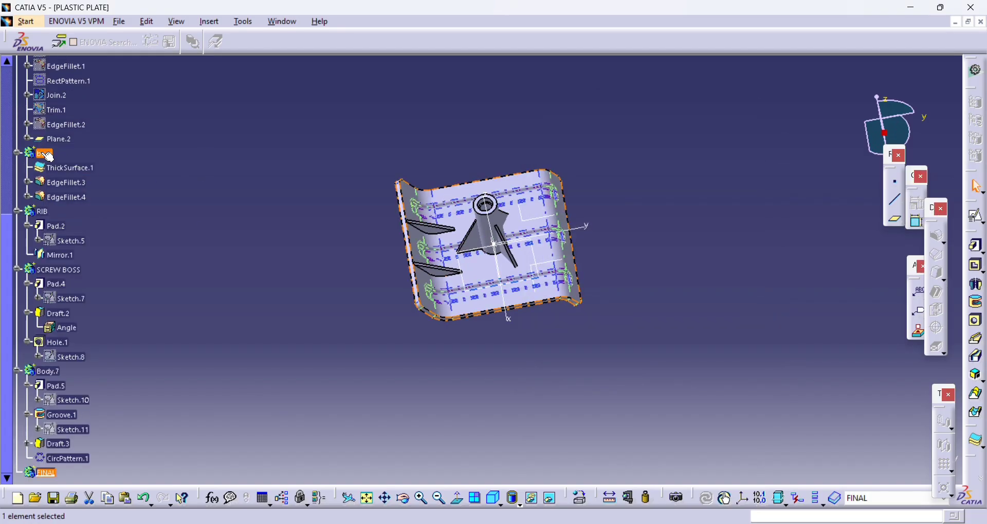
{"action": "left_click", "coordinate": [42, 211], "text": "ctrl"}
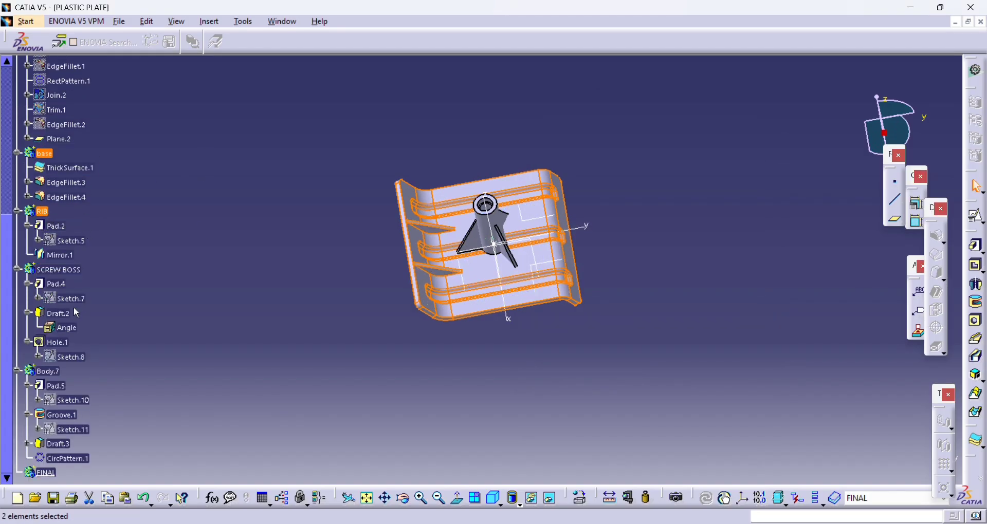
{"action": "left_click", "coordinate": [56, 270], "text": "ctrl"}
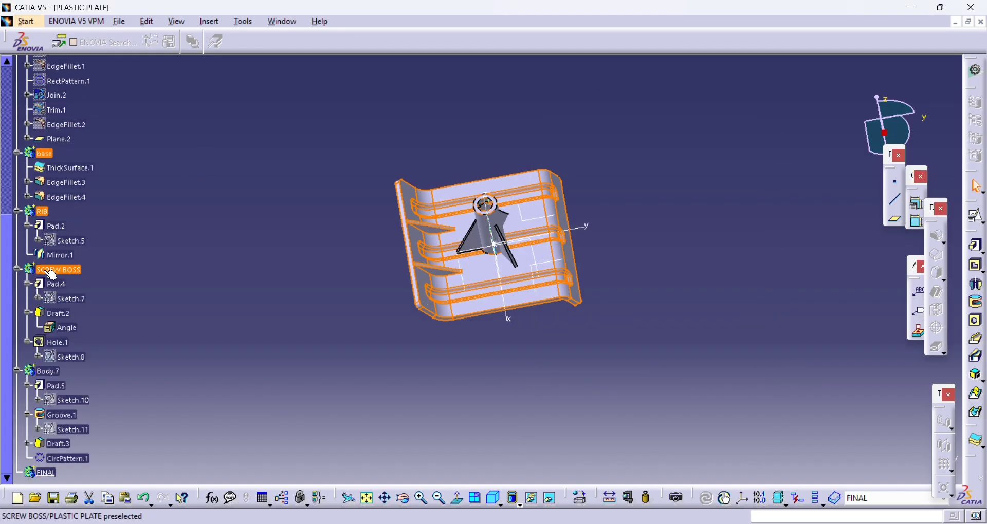
{"action": "right_click", "coordinate": [65, 374]}
{"action": "mouse_move", "coordinate": [150, 359]}
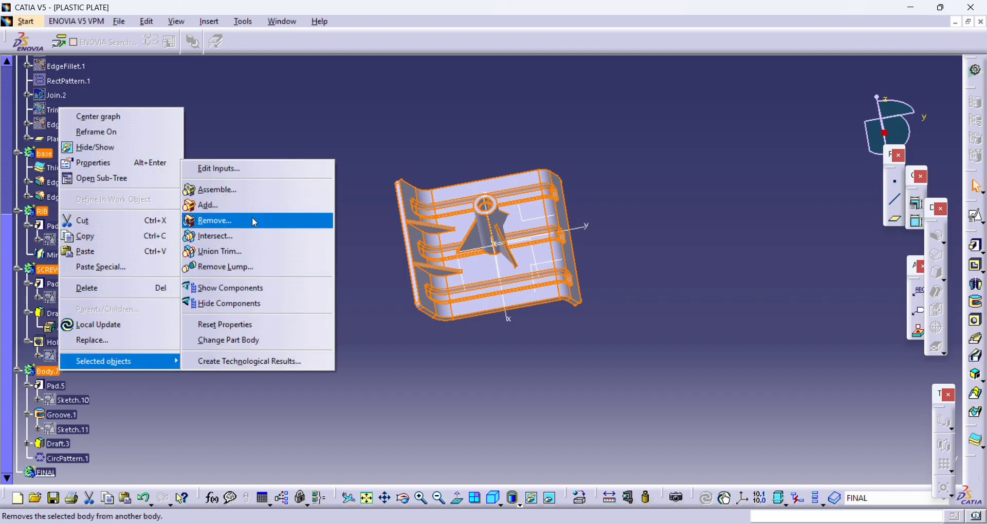
{"action": "left_click", "coordinate": [234, 205]}
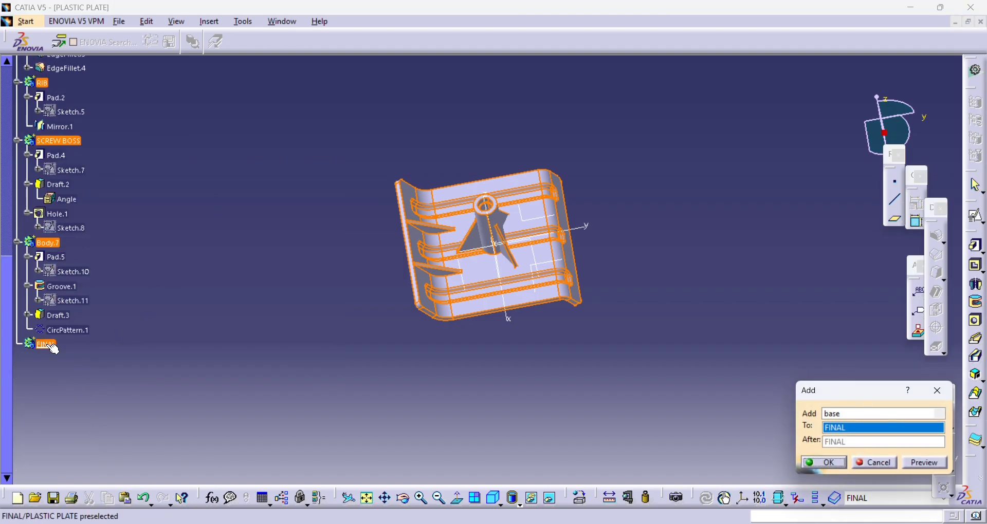
{"action": "key", "text": "Return"}
- Hide Plane.2, the axis system and the reference point at the boss's foot
{"action": "middle_click_drag", "start_coordinate": [690, 275], "coordinate": [520, 246]}
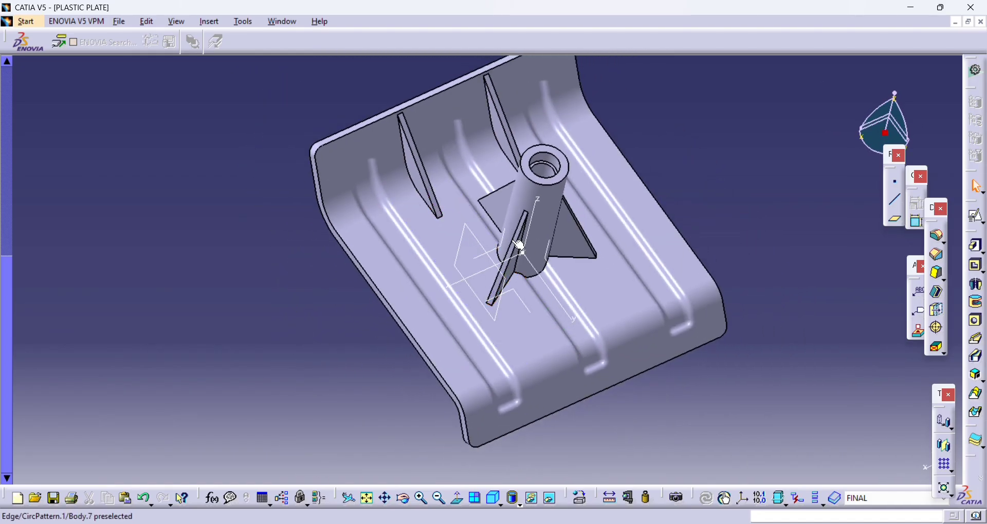
{"action": "right_click", "coordinate": [471, 233]}
{"action": "left_click", "coordinate": [491, 265]}
{"action": "scroll", "coordinate": [173, 257], "scroll_direction": "up", "scroll_amount": 12}
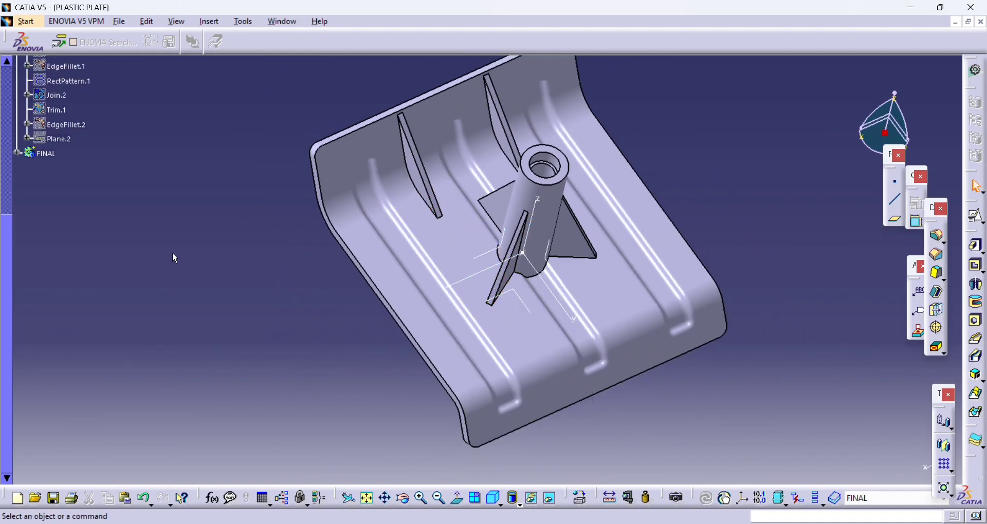
{"action": "left_click", "coordinate": [16, 263]}
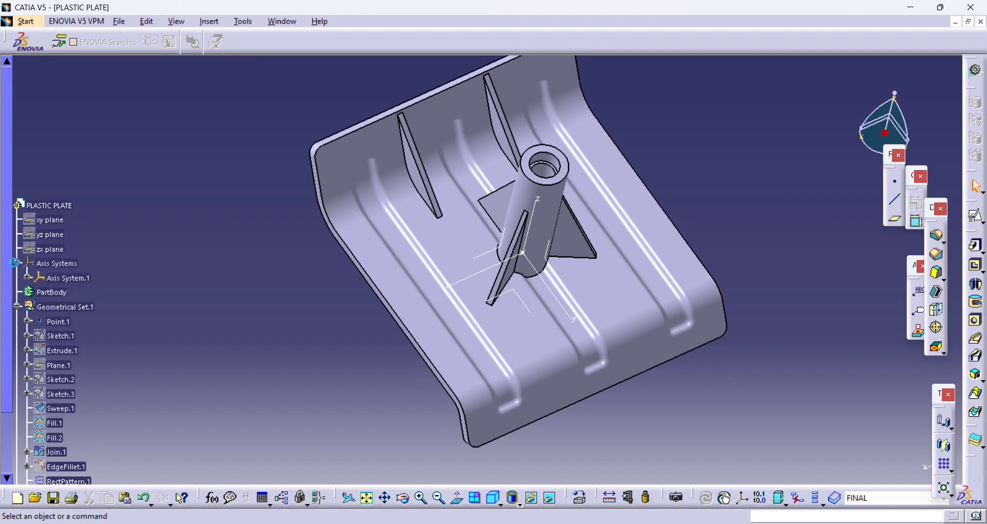
{"action": "right_click", "coordinate": [61, 278]}
{"action": "left_click", "coordinate": [103, 48]}
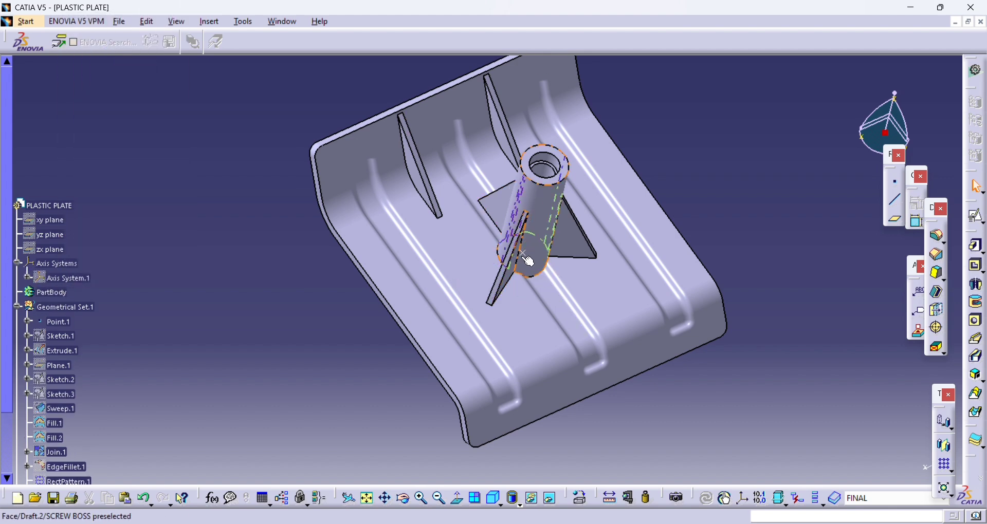
{"action": "right_click", "coordinate": [523, 252]}
{"action": "left_click", "coordinate": [559, 293]}
{"action": "middle_click_drag", "start_coordinate": [480, 322], "coordinate": [525, 257]}
{"action": "scroll", "coordinate": [525, 257], "scroll_direction": "down", "scroll_amount": 3}
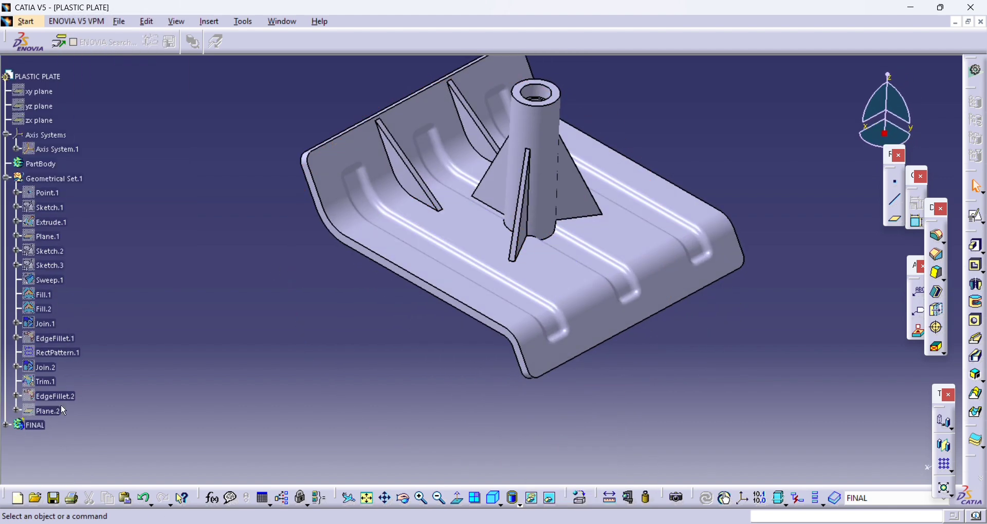
- Make the FINAL body current, start a 0.5 mm edge fillet and select both long upper edges of each of the two stiffeners
{"action": "right_click", "coordinate": [37, 426]}
{"action": "left_click", "coordinate": [90, 304]}
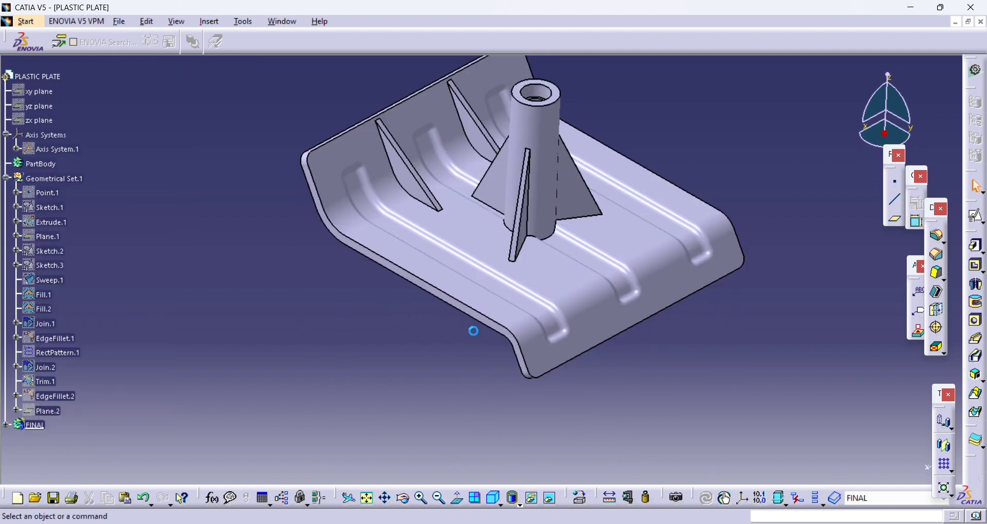
{"action": "left_click", "coordinate": [939, 238]}
{"action": "middle_click_drag", "start_coordinate": [342, 205], "coordinate": [470, 252]}
{"action": "middle_click_drag", "start_coordinate": [530, 392], "coordinate": [545, 302]}
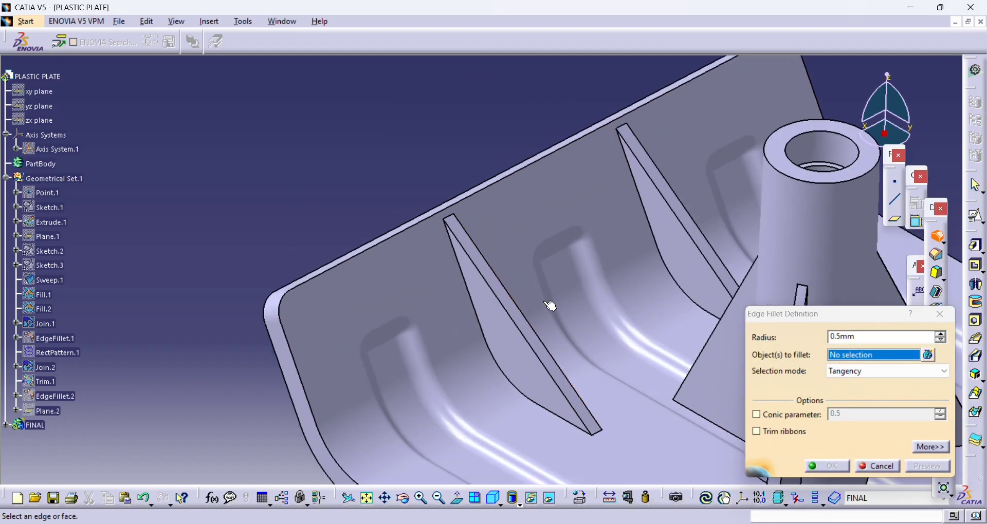
{"action": "left_click", "coordinate": [557, 379]}
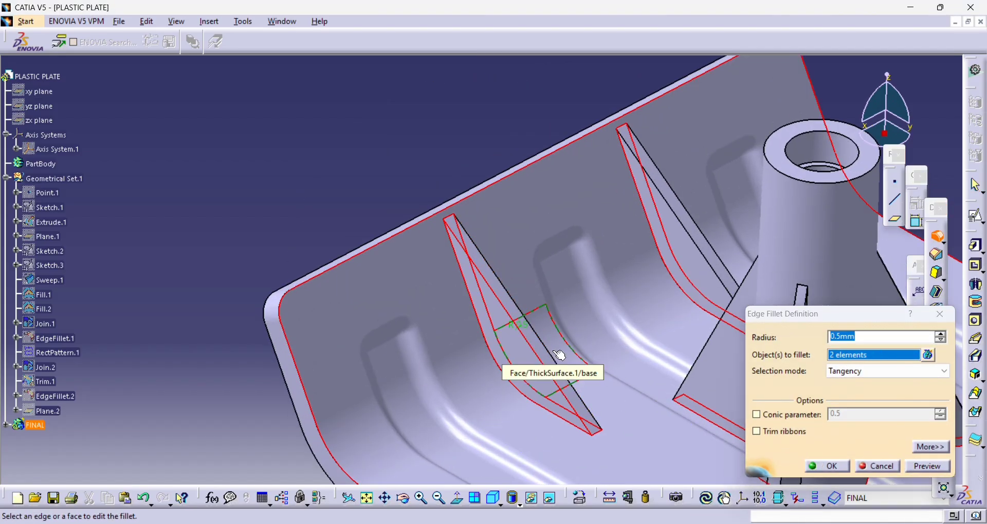
{"action": "left_click", "coordinate": [561, 353]}
{"action": "left_click", "coordinate": [671, 200]}
- Add both sloping outer edges of each of the three boss supporting ribs to the 0.5 mm fillet
{"action": "middle_click_drag", "start_coordinate": [668, 196], "coordinate": [508, 396]}
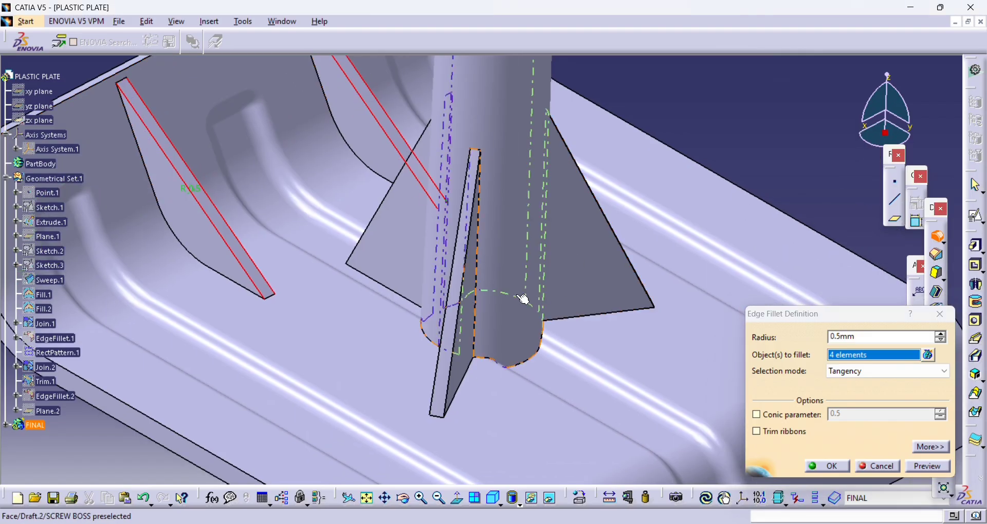
{"action": "left_click", "coordinate": [456, 277]}
{"action": "left_click", "coordinate": [456, 277]}
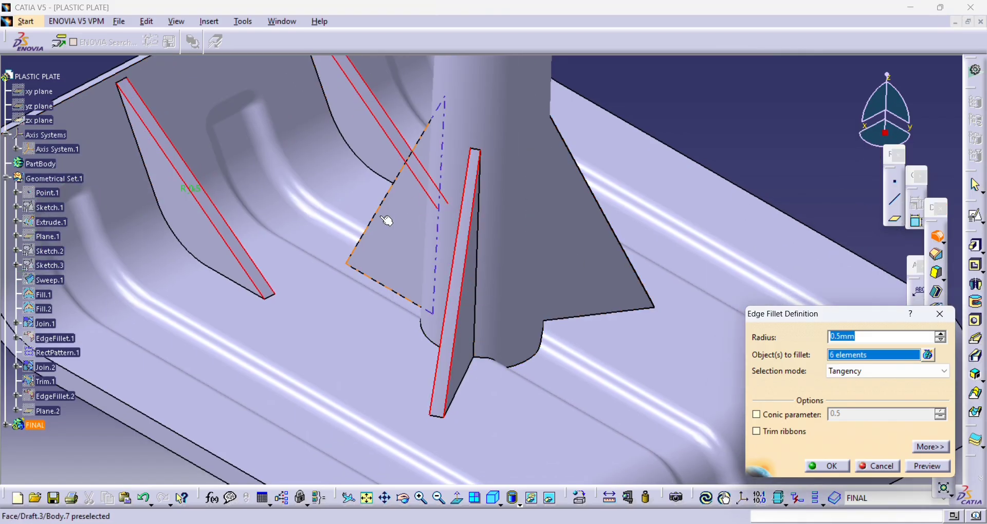
{"action": "middle_click_drag", "start_coordinate": [353, 240], "coordinate": [556, 240]}
{"action": "left_click", "coordinate": [589, 270]}
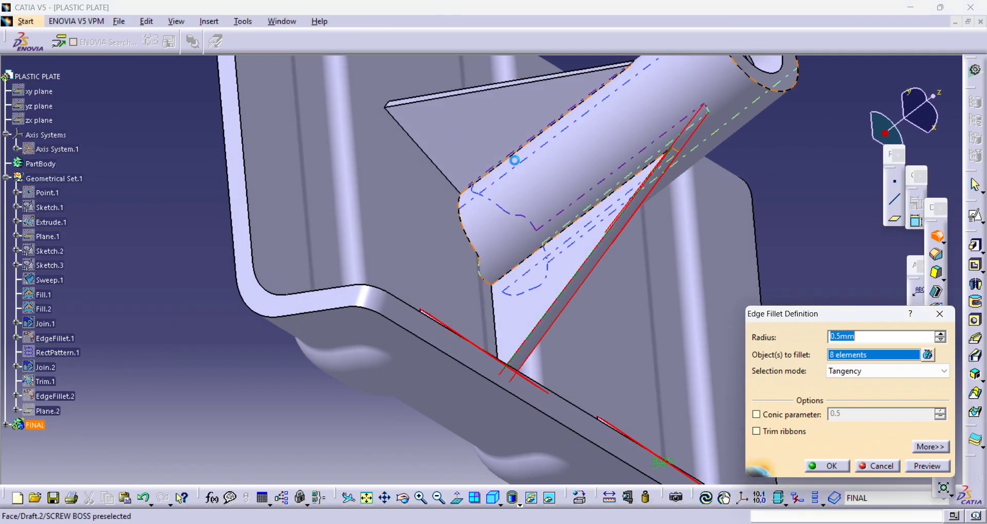
{"action": "left_click", "coordinate": [474, 92]}
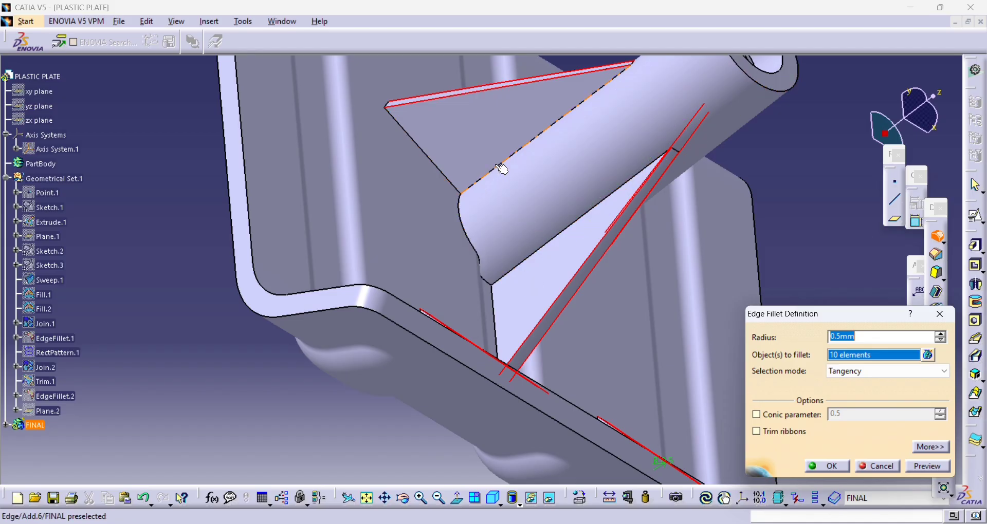
- Add the edges along which the three supporting ribs meet the boss's outer wall to the 0.5 mm fillet selection
{"action": "middle_click_drag", "start_coordinate": [476, 179], "coordinate": [498, 260]}
{"action": "scroll", "coordinate": [497, 259], "scroll_direction": "up", "scroll_amount": 1}
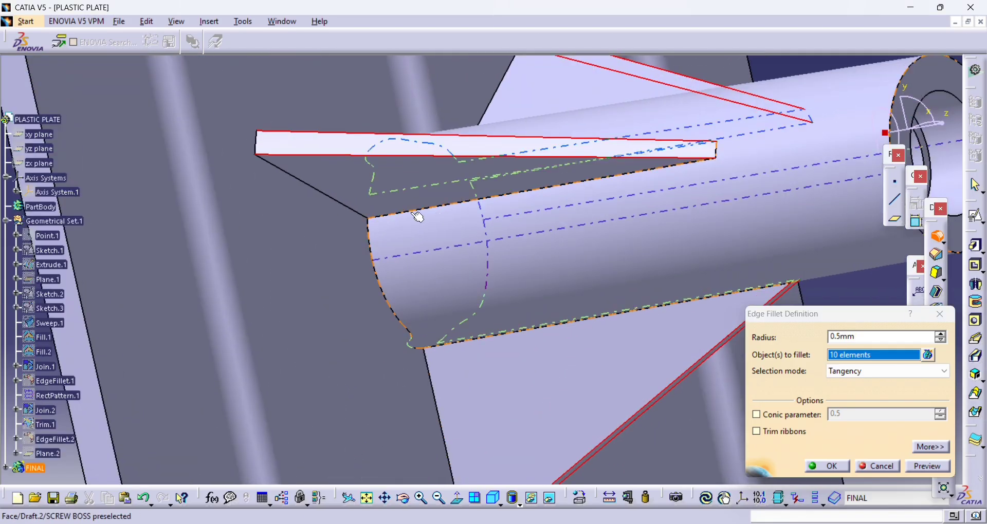
{"action": "left_click", "coordinate": [418, 217]}
{"action": "middle_click_drag", "start_coordinate": [414, 214], "coordinate": [482, 246]}
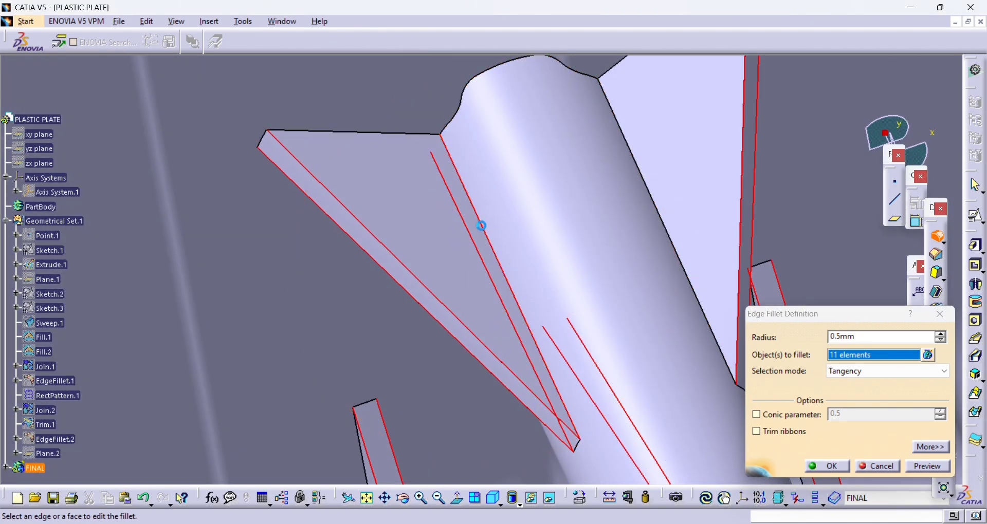
{"action": "left_click", "coordinate": [627, 144]}
{"action": "middle_click_drag", "start_coordinate": [626, 143], "coordinate": [523, 225]}
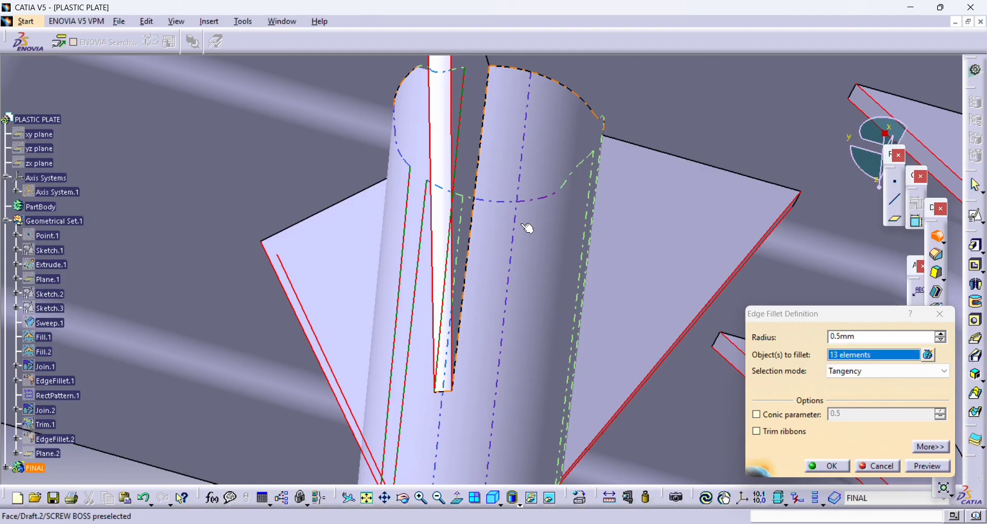
{"action": "left_click", "coordinate": [489, 162]}
{"action": "middle_click_drag", "start_coordinate": [595, 282], "coordinate": [234, 284]}
{"action": "left_click", "coordinate": [481, 263]}
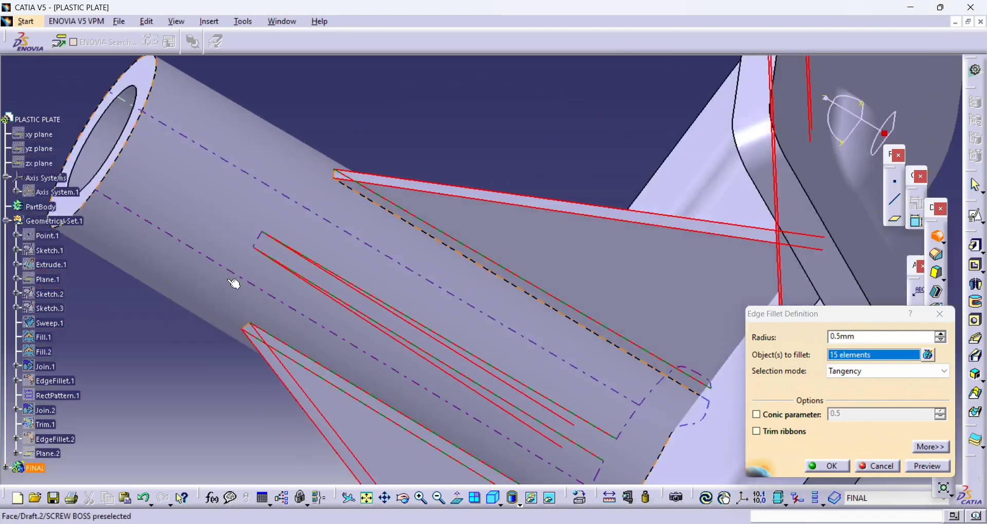
{"action": "left_click", "coordinate": [501, 281]}
{"action": "middle_click_drag", "start_coordinate": [501, 281], "coordinate": [345, 301]}
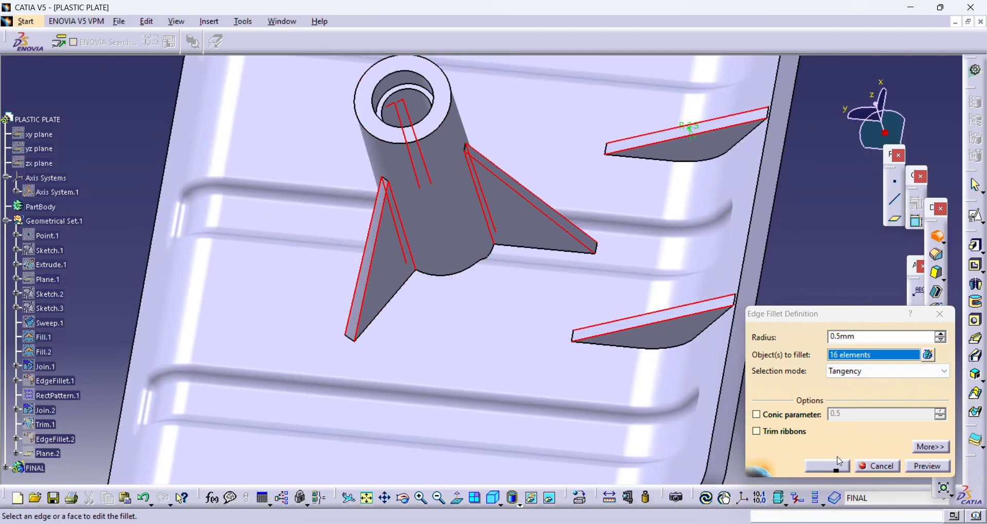
- Set the fillet radius to 0.3 mm and create the edge fillet on the selected stiffener and supporting rib edges
{"action": "double_click", "coordinate": [857, 337]}
{"action": "key", "text": "Return"}
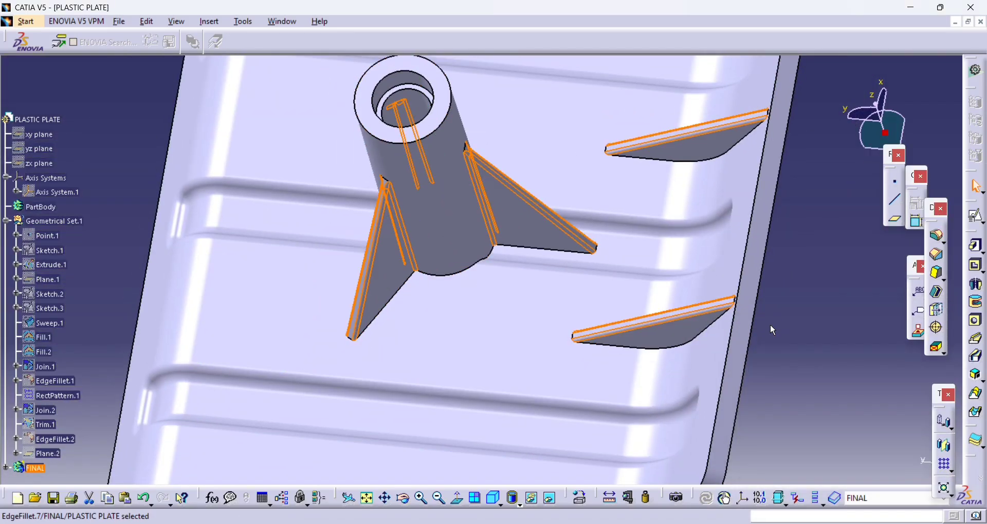
{"action": "left_click", "coordinate": [112, 97]}
- Fillet the foot contours of the boss with its ribs and of both stiffeners, where they meet the plate, with 0.3 mm
{"action": "middle_click_drag", "start_coordinate": [329, 142], "coordinate": [504, 126]}
{"action": "left_click", "coordinate": [936, 254]}
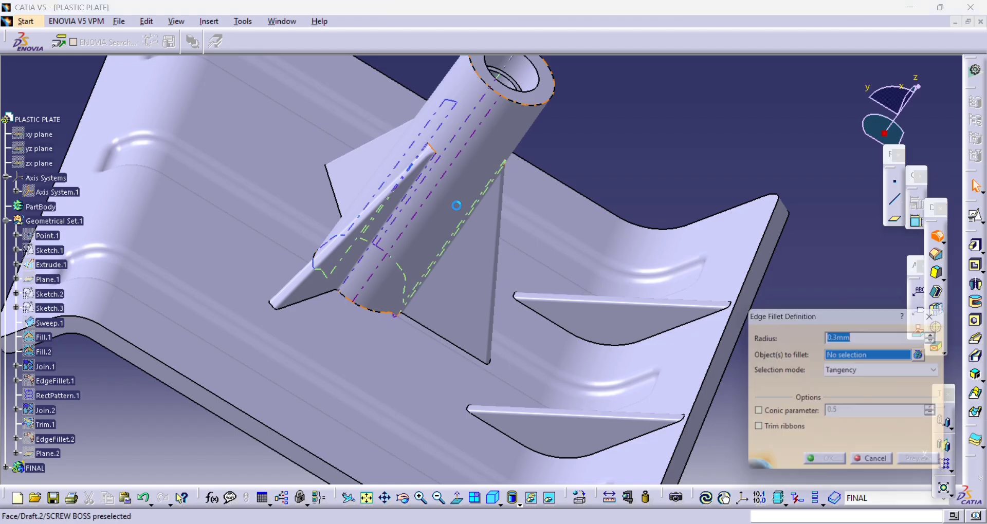
{"action": "middle_click_drag", "start_coordinate": [642, 355], "coordinate": [662, 323]}
{"action": "left_click", "coordinate": [636, 268]}
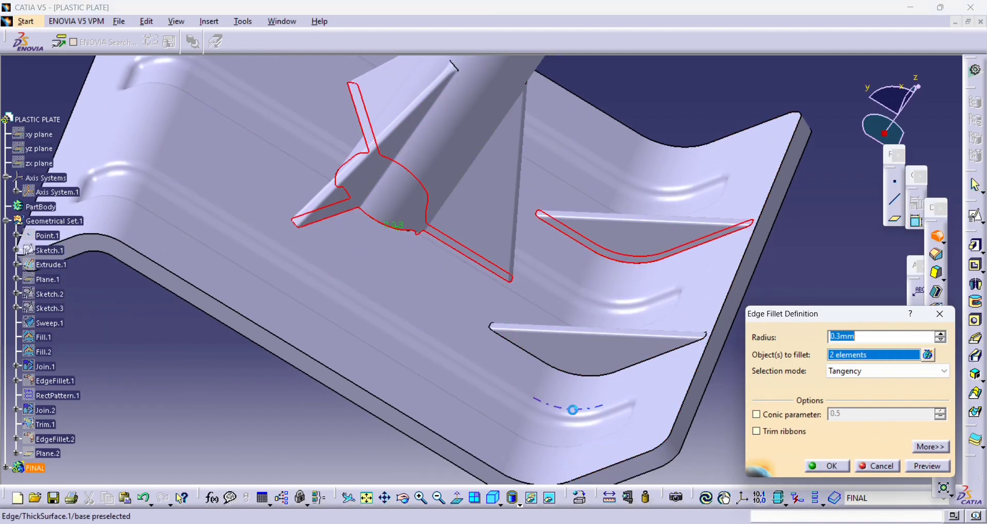
{"action": "left_click", "coordinate": [590, 382]}
{"action": "left_click", "coordinate": [827, 466]}
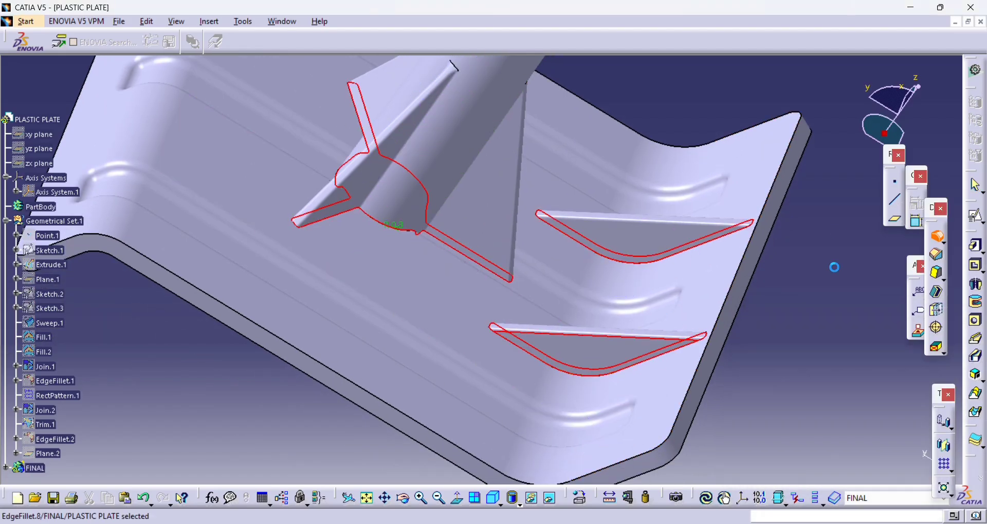
- Start another 0.3 mm edge fillet and select the short edge where one supporting rib's tip meets the boss wall
{"action": "middle_click_drag", "start_coordinate": [785, 277], "coordinate": [390, 200]}
{"action": "left_click", "coordinate": [288, 174]}
{"action": "scroll", "coordinate": [581, 169], "scroll_direction": "up", "scroll_amount": 1}
{"action": "middle_click_drag", "start_coordinate": [580, 170], "coordinate": [530, 259]}
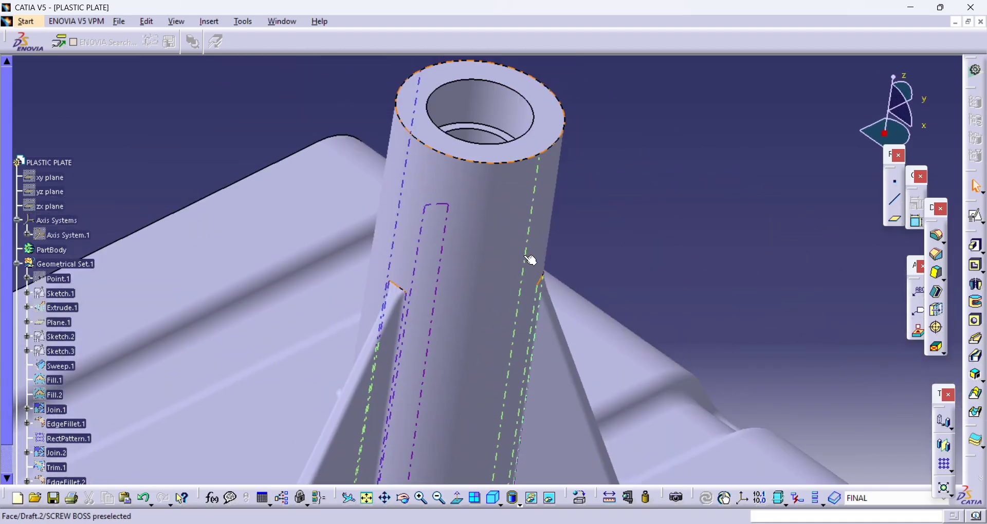
{"action": "left_click", "coordinate": [934, 240]}
{"action": "left_click", "coordinate": [399, 288]}
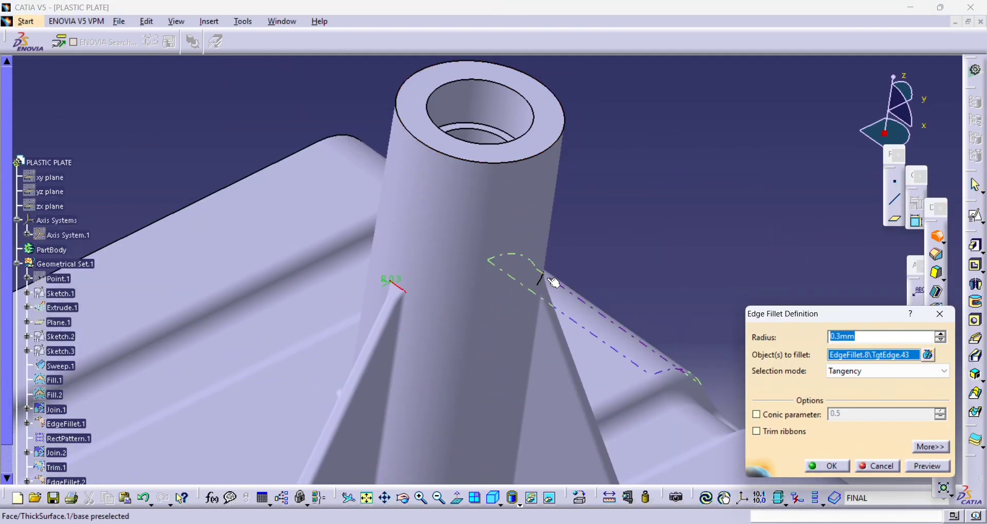
- Add the matching tip edges of the other two supporting ribs to the selection and create the 0.3 mm fillet
{"action": "middle_click_drag", "start_coordinate": [606, 296], "coordinate": [541, 266]}
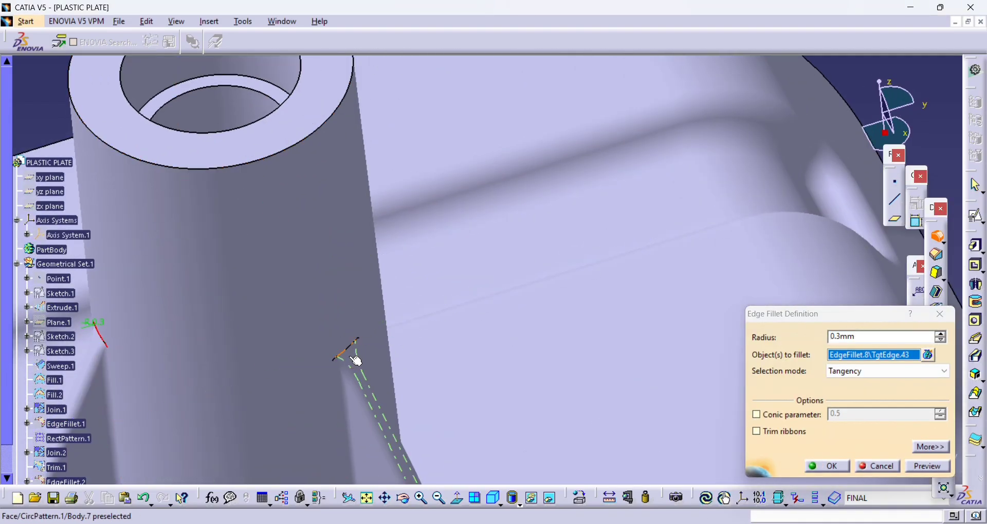
{"action": "left_click", "coordinate": [926, 357]}
{"action": "left_click", "coordinate": [900, 390]}
{"action": "left_click", "coordinate": [349, 348]}
{"action": "middle_click_drag", "start_coordinate": [392, 340], "coordinate": [559, 399]}
{"action": "left_click", "coordinate": [430, 241]}
{"action": "left_click", "coordinate": [826, 467]}
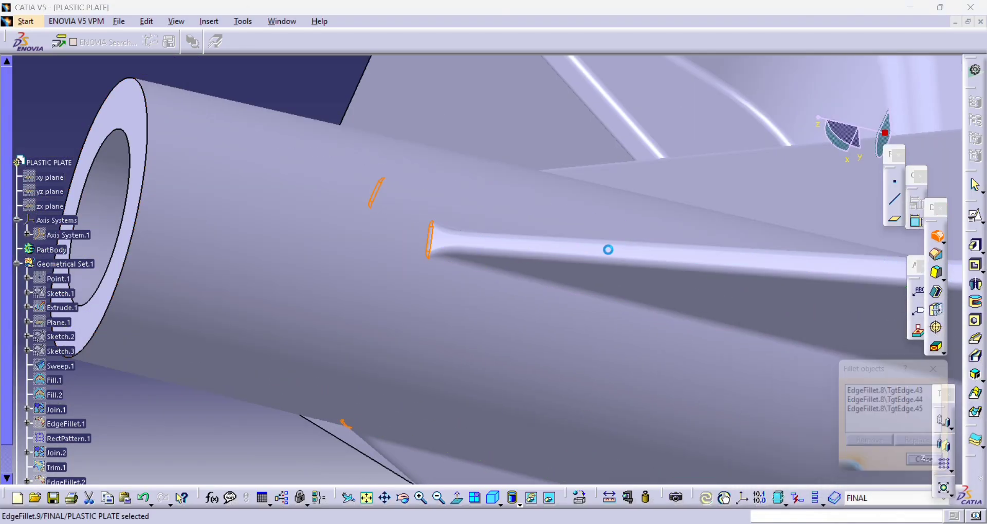
{"action": "middle_click_drag", "start_coordinate": [608, 249], "coordinate": [625, 220]}
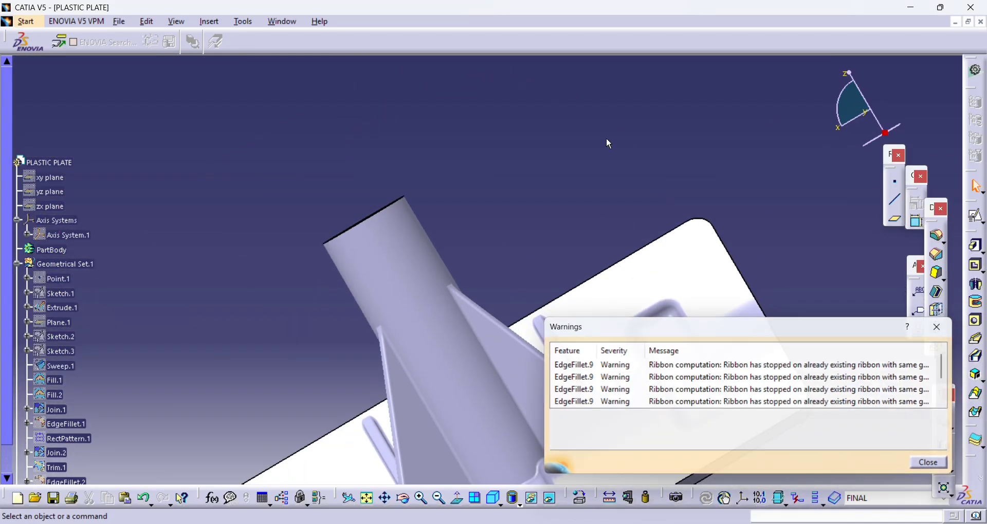
{"action": "middle_click_drag", "start_coordinate": [606, 139], "coordinate": [532, 355]}
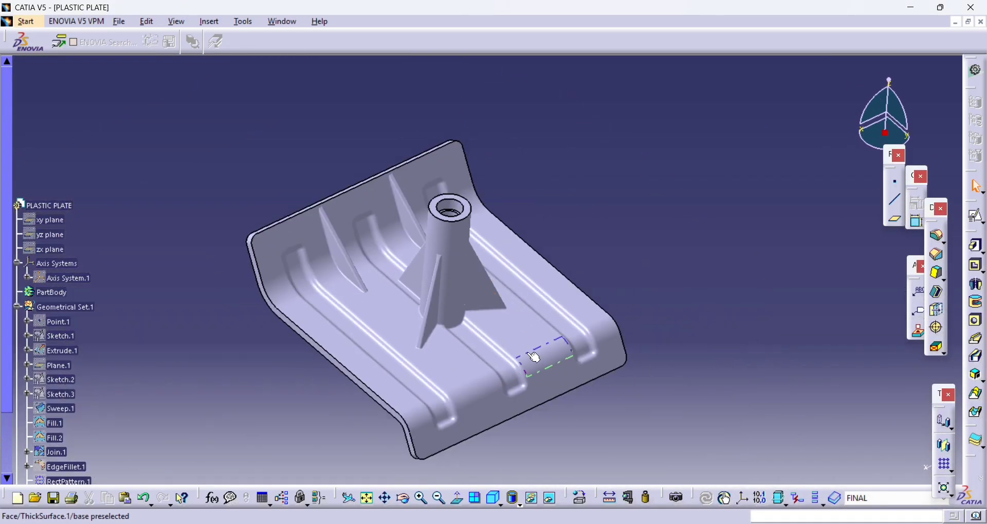
- Chamfer the outer and inner rim edges of the boss's top face 1 mm at 45 degrees
{"action": "left_click", "coordinate": [941, 263]}
{"action": "middle_click_drag", "start_coordinate": [719, 252], "coordinate": [692, 180]}
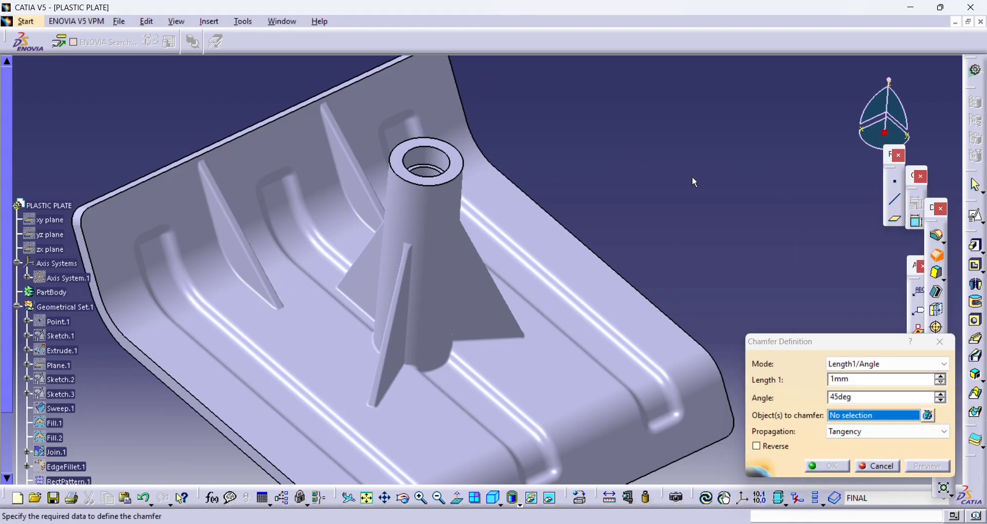
{"action": "left_click", "coordinate": [400, 176]}
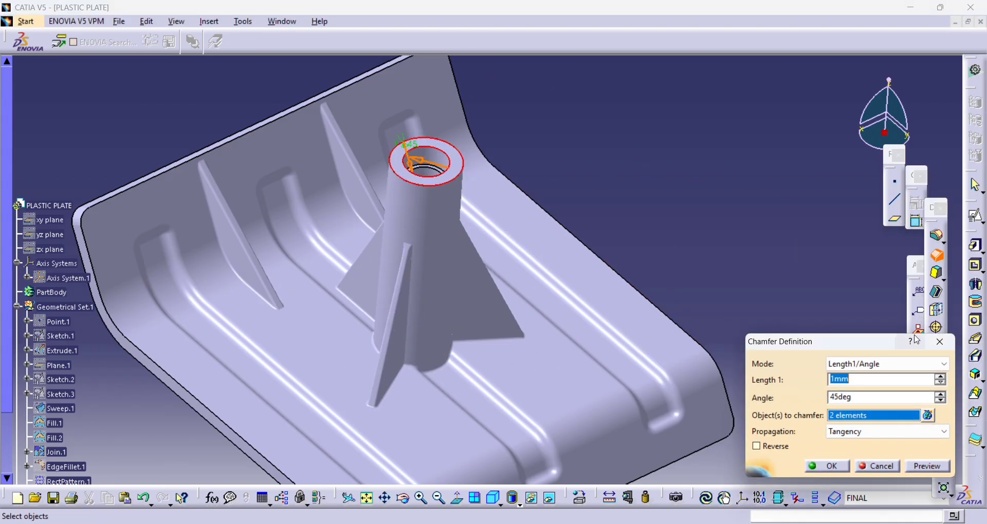
{"action": "key", "text": "Return"}
- Tidy the specification tree by collapsing the contents of Geometrical Set.1 under PLASTIC PLATE
{"action": "middle_click_drag", "start_coordinate": [689, 169], "coordinate": [581, 210]}
{"action": "double_click", "coordinate": [44, 206]}
{"action": "left_click", "coordinate": [236, 134]}
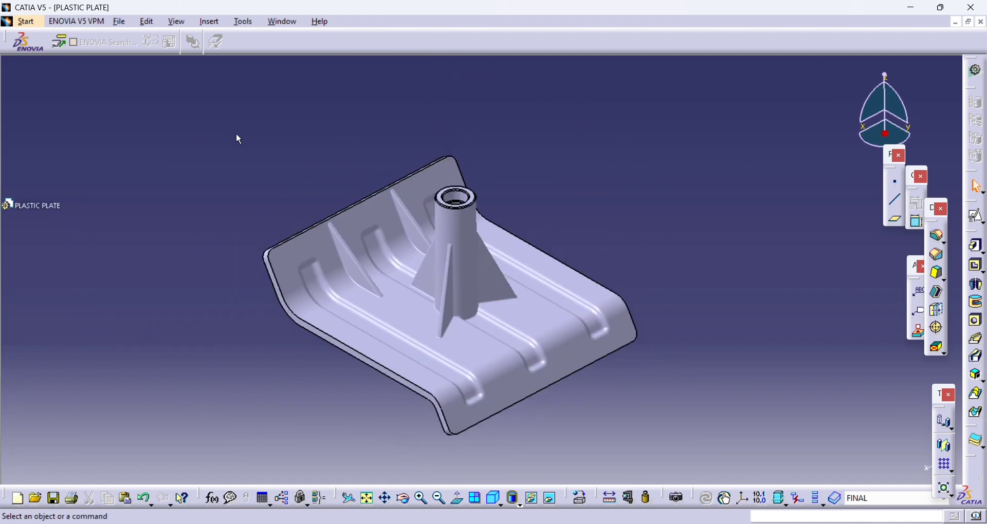
{"action": "double_click", "coordinate": [44, 206]}
{"action": "left_click", "coordinate": [17, 307]}
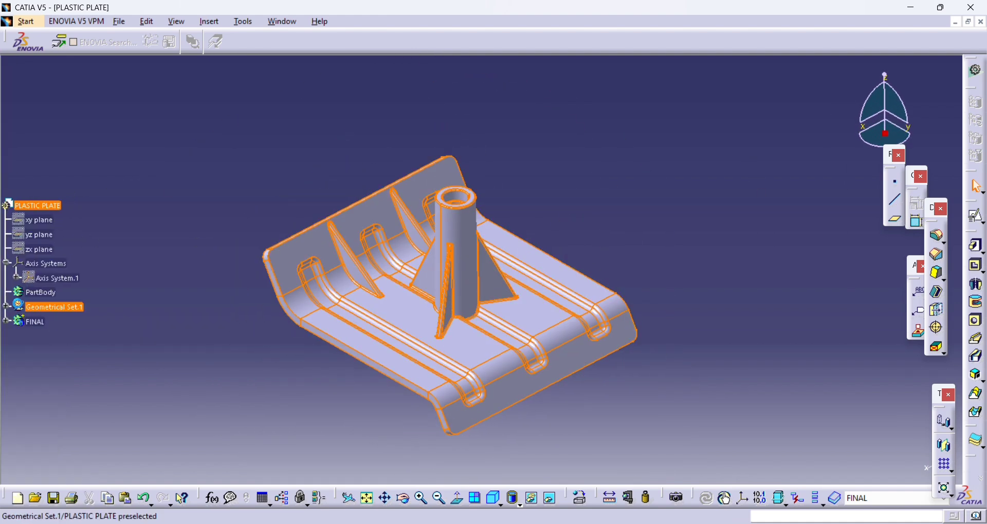
{"action": "left_click", "coordinate": [196, 204]}
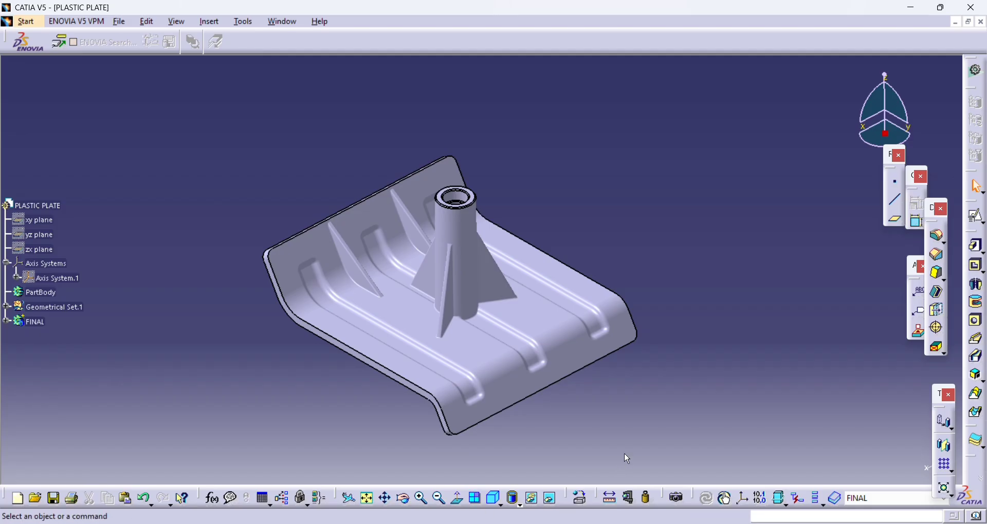
- Switch the model's display style to Shading with Material
{"action": "middle_click_drag", "start_coordinate": [642, 419], "coordinate": [671, 403]}
{"action": "middle_click_drag", "start_coordinate": [578, 331], "coordinate": [581, 363]}
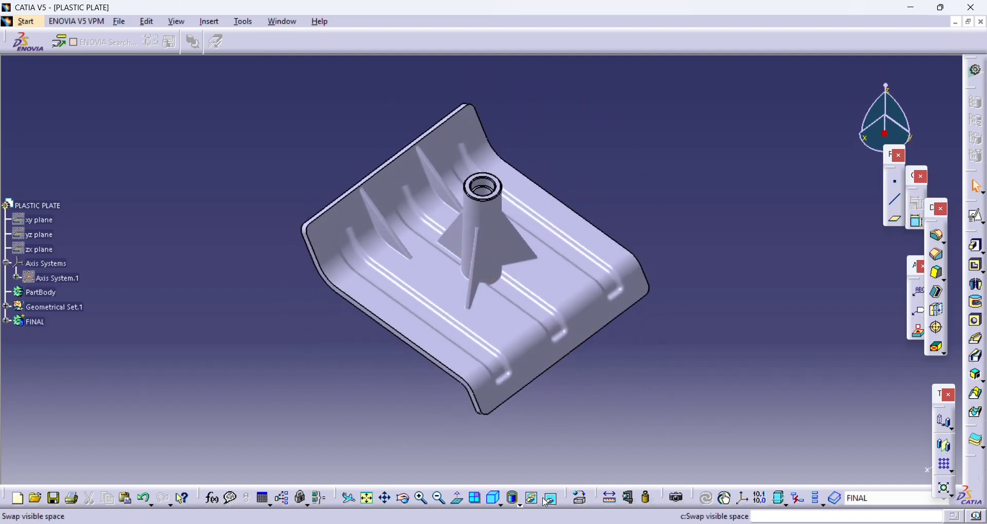
{"action": "left_click", "coordinate": [518, 506]}
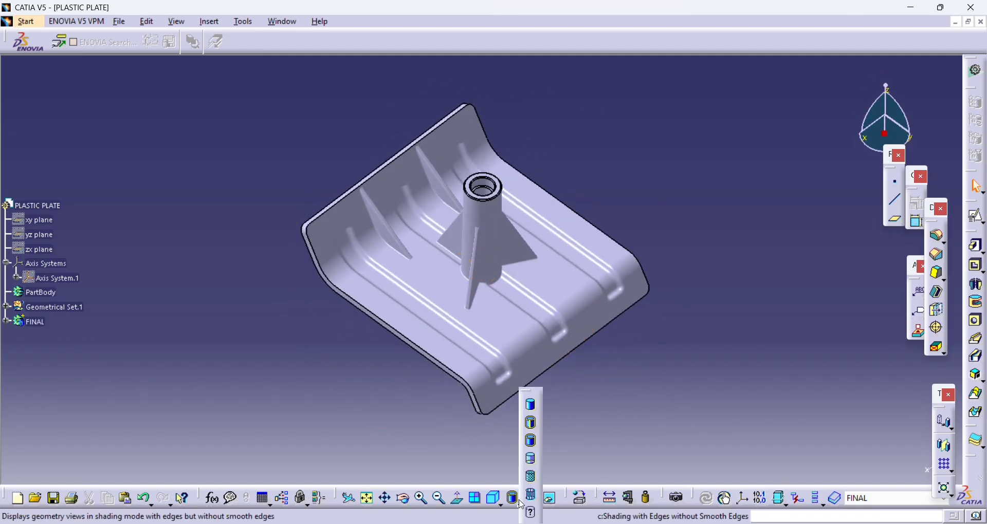
{"action": "left_click", "coordinate": [533, 478]}
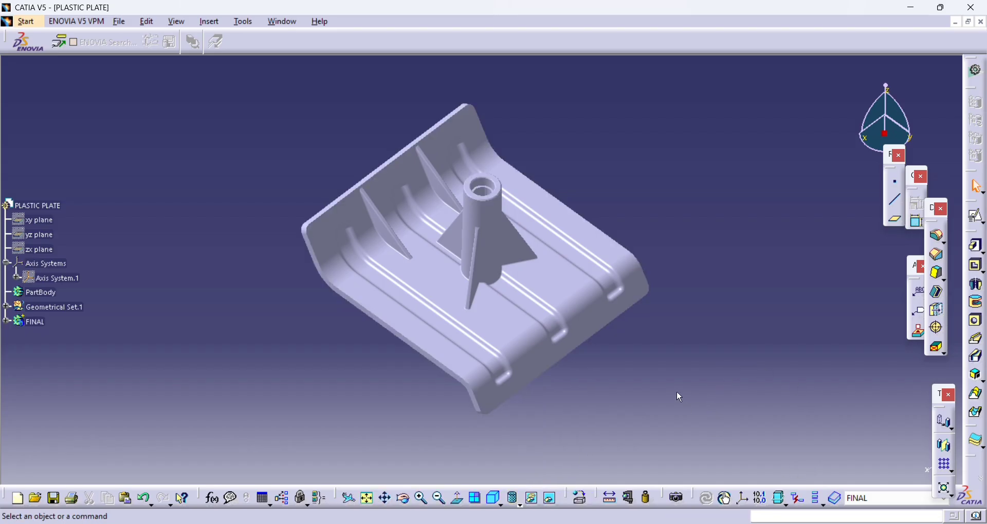
- Undock the toolbars that cover the analysis commands and start a Draft Analysis
{"action": "left_click", "coordinate": [663, 496]}
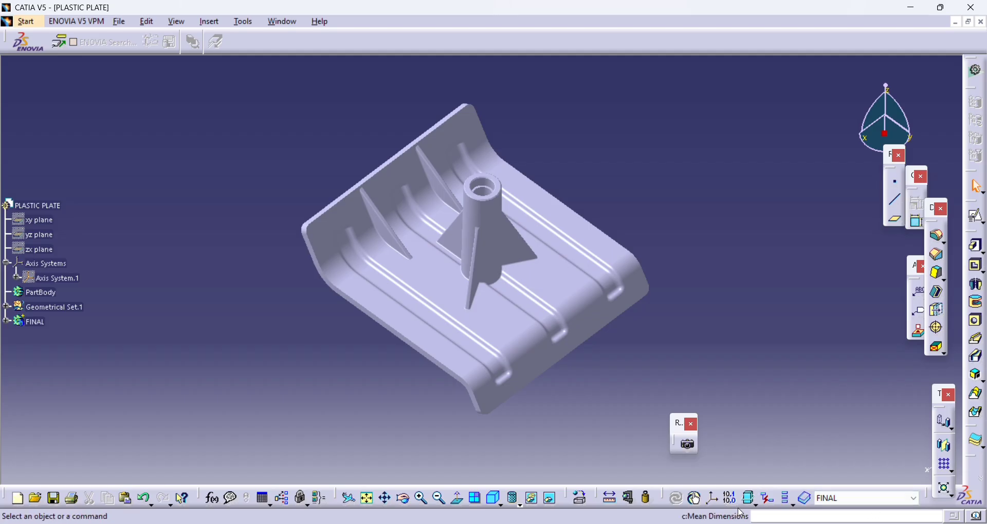
{"action": "left_click_drag", "start_coordinate": [665, 496], "coordinate": [689, 473]}
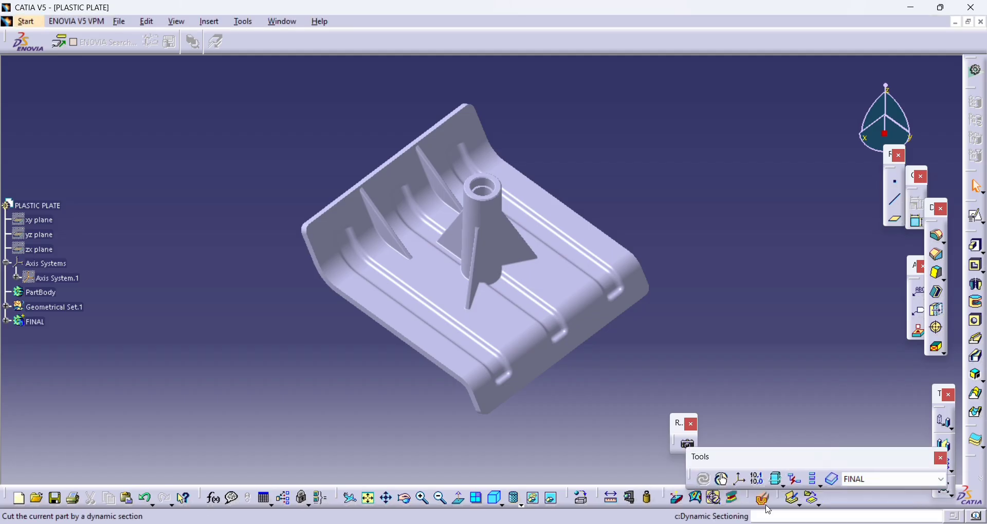
{"action": "left_click", "coordinate": [679, 504]}
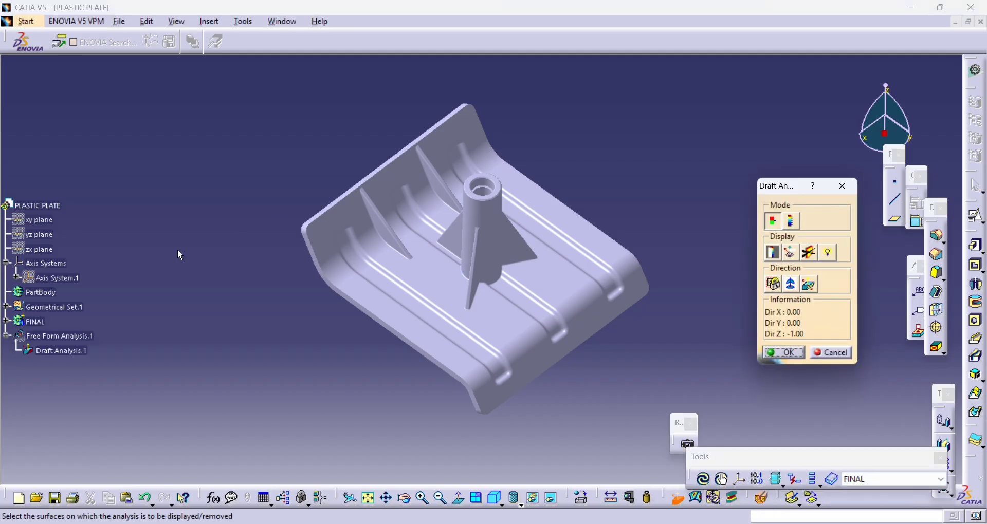